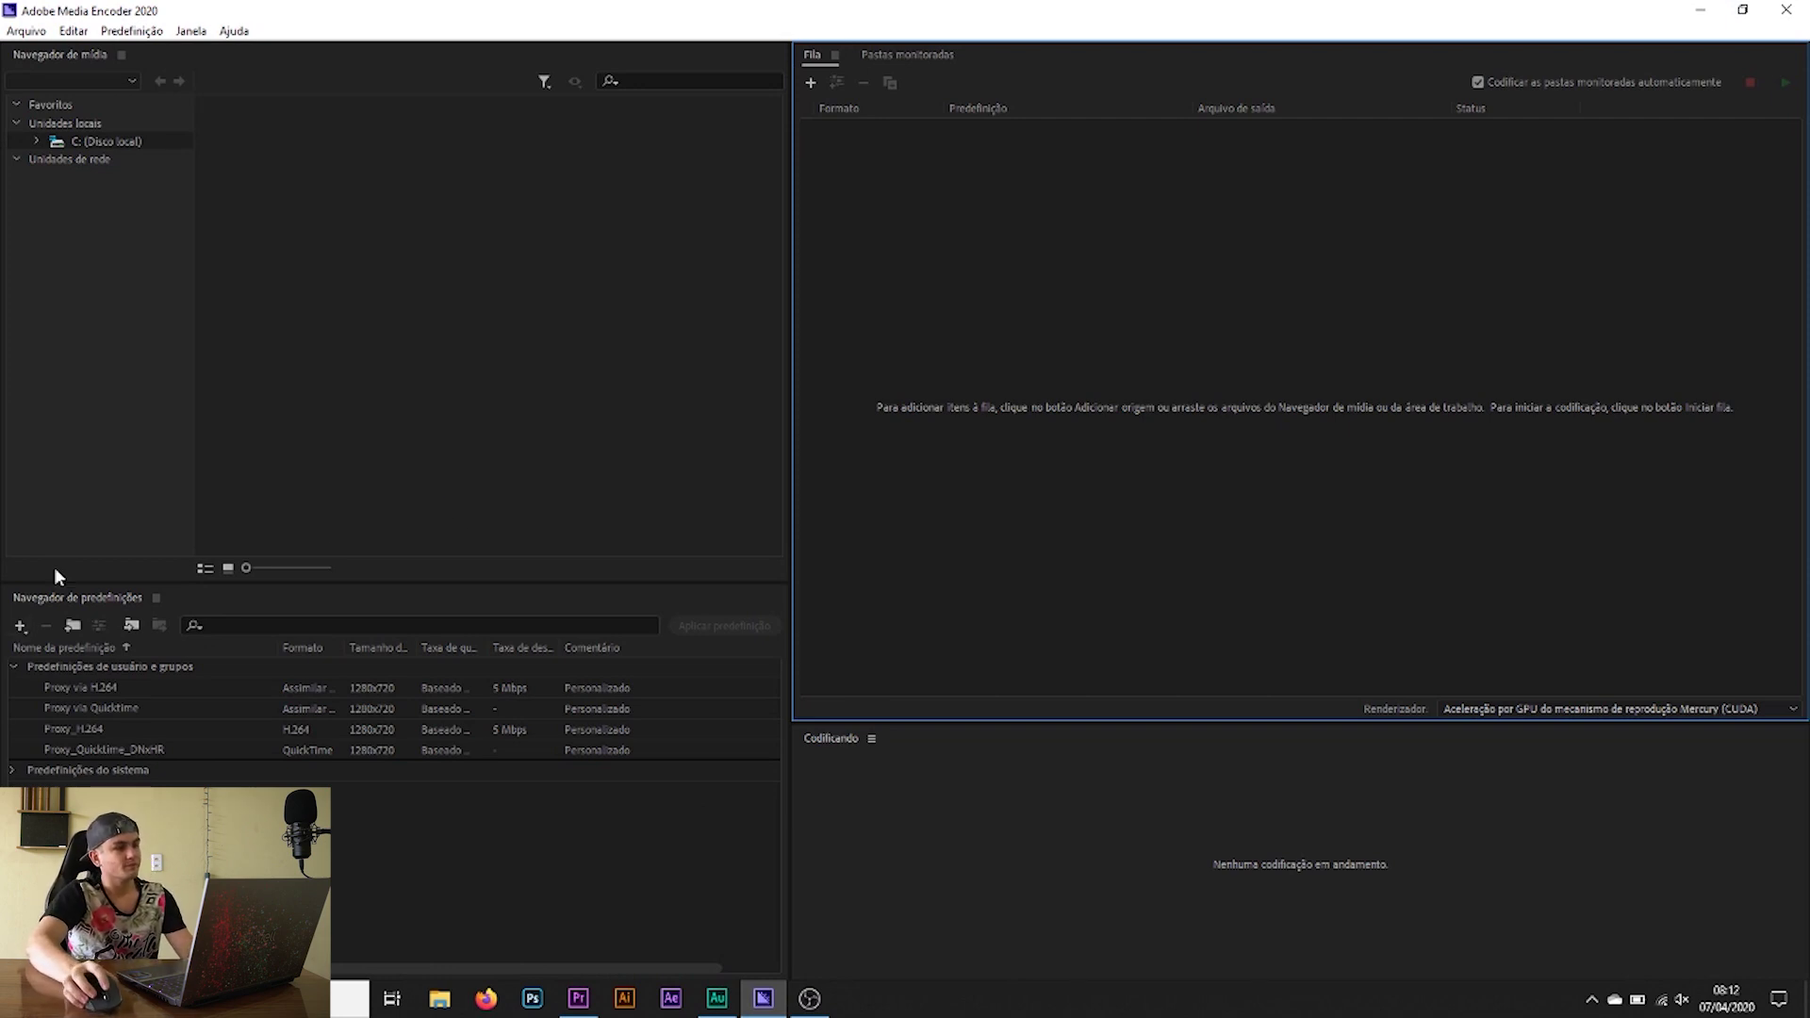
Step: Create a new encoding preset named Proxy in QuickTime format, based on Apple ProRes 422
{"action": "left_click", "coordinate": [21, 626]}
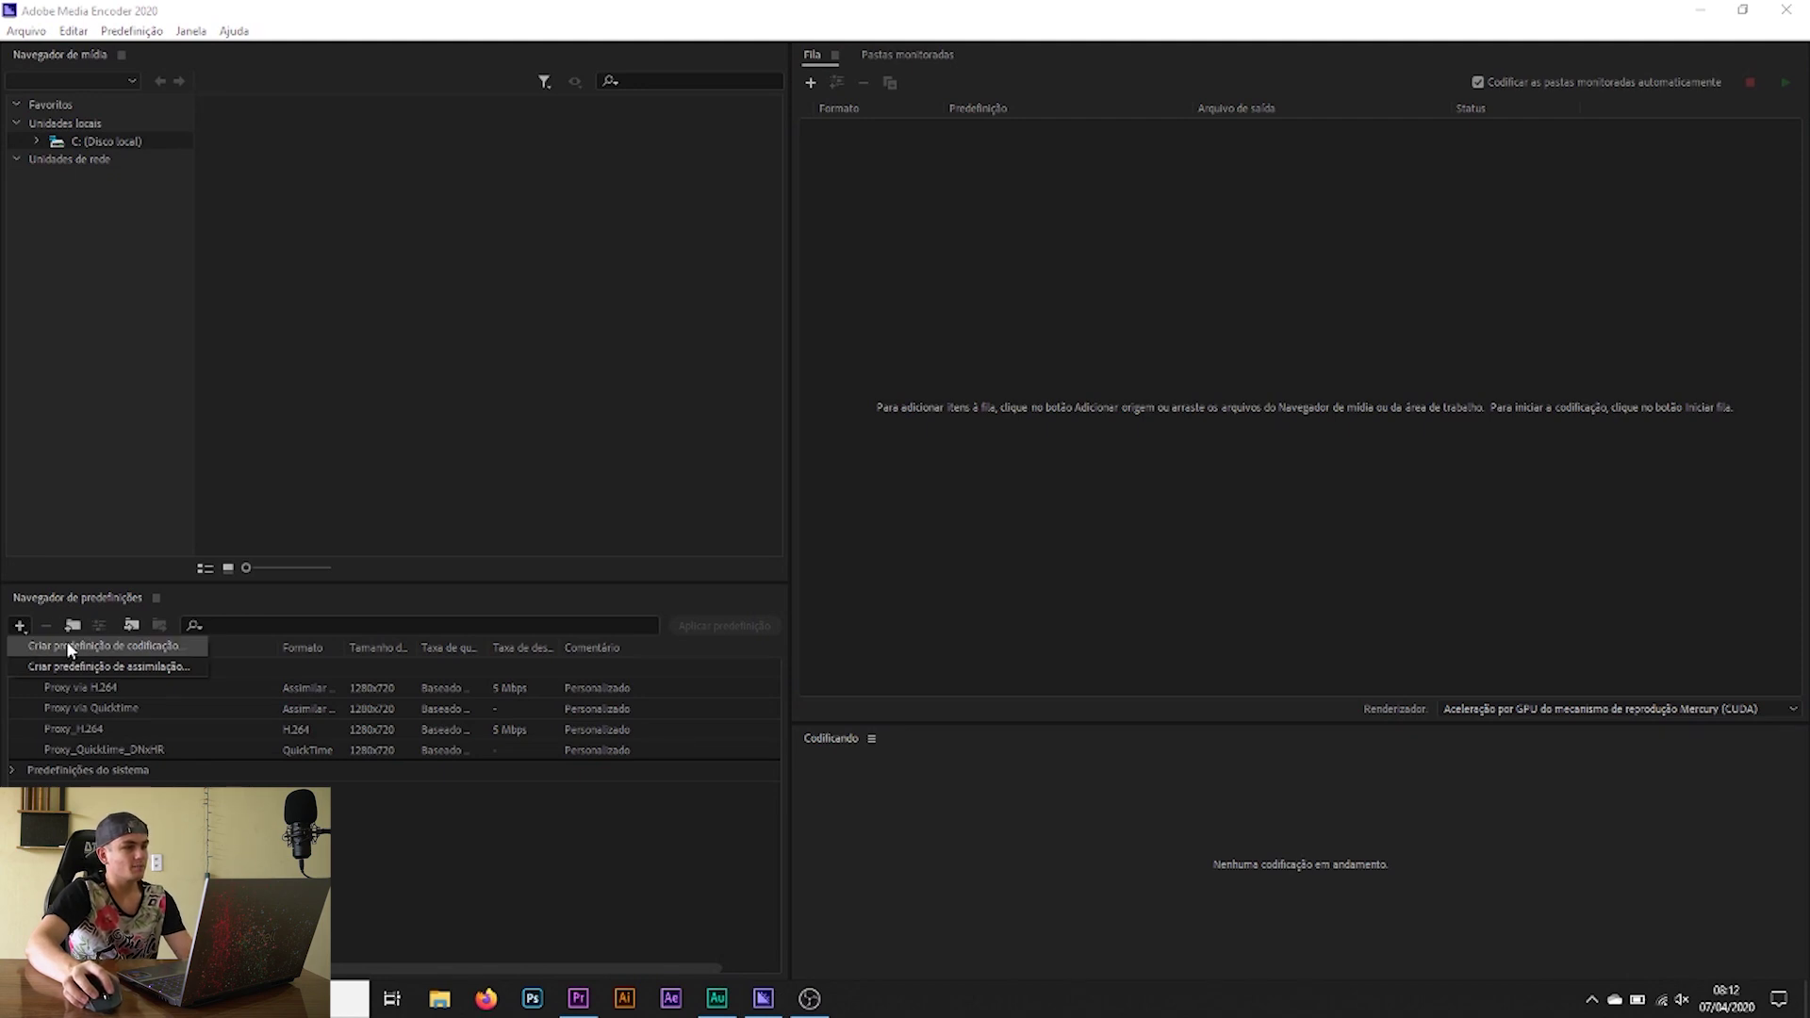
{"action": "left_click", "coordinate": [116, 647]}
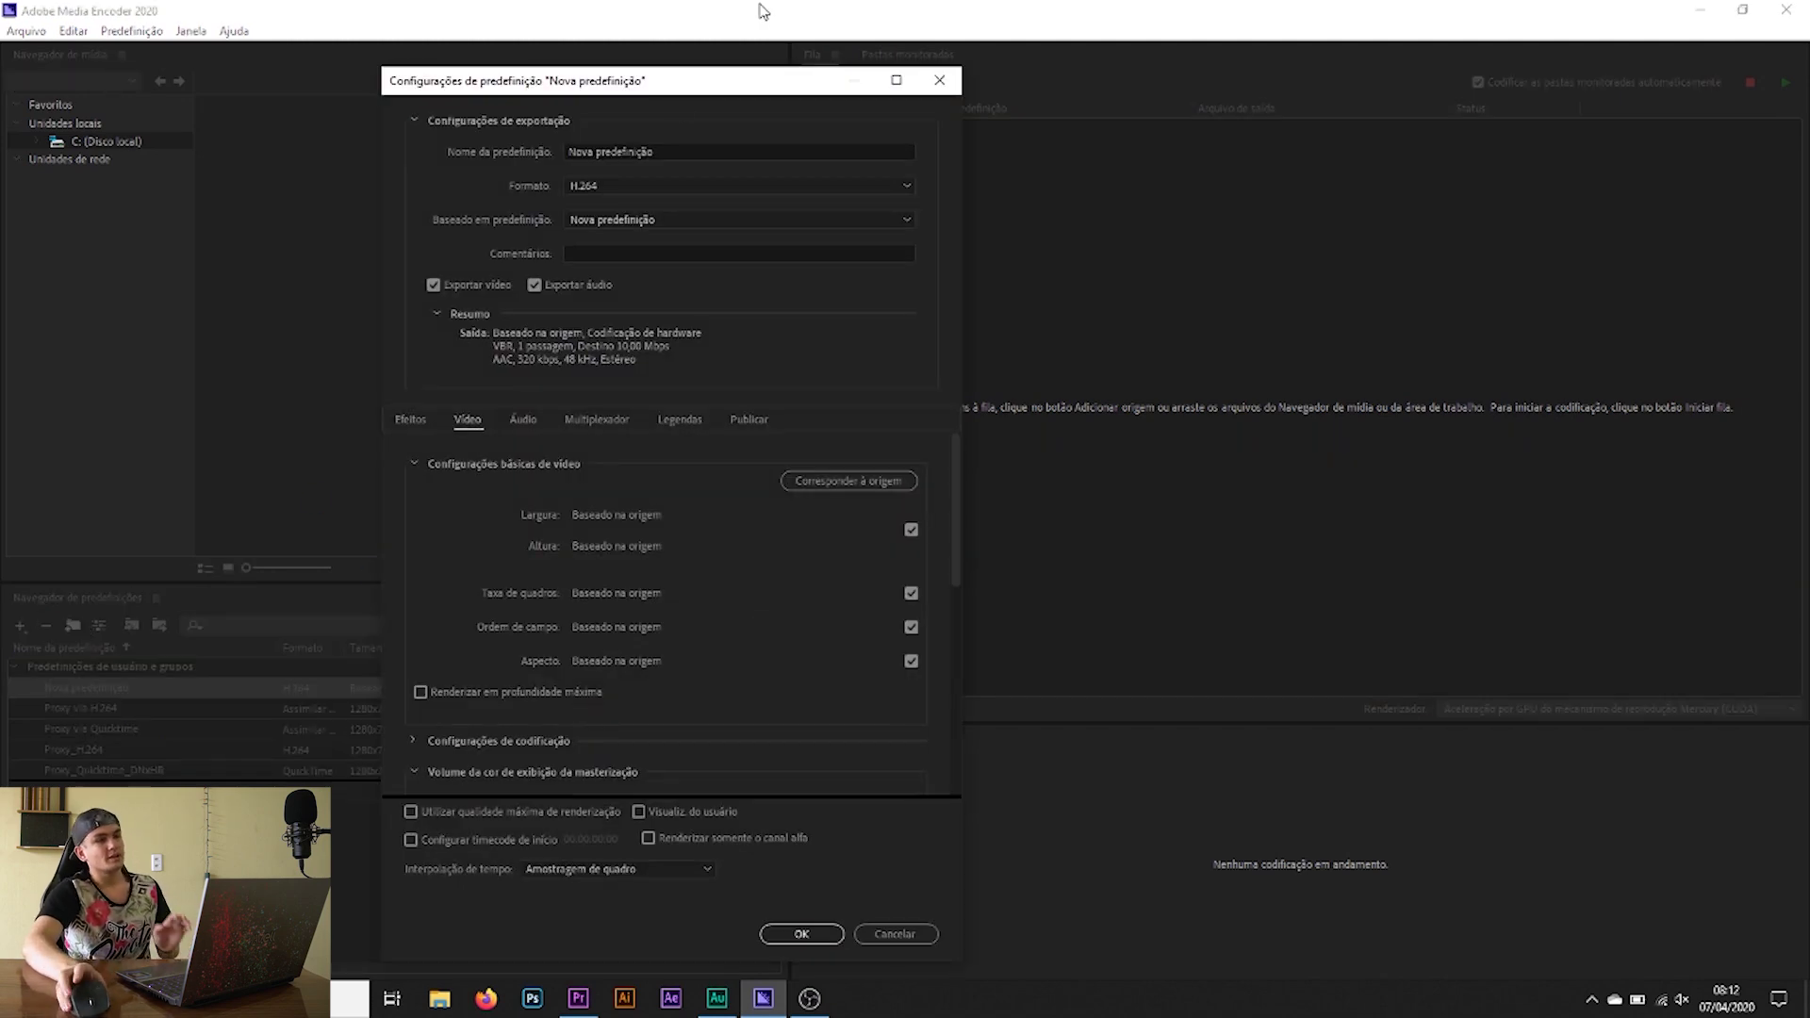
{"action": "left_click", "coordinate": [687, 149]}
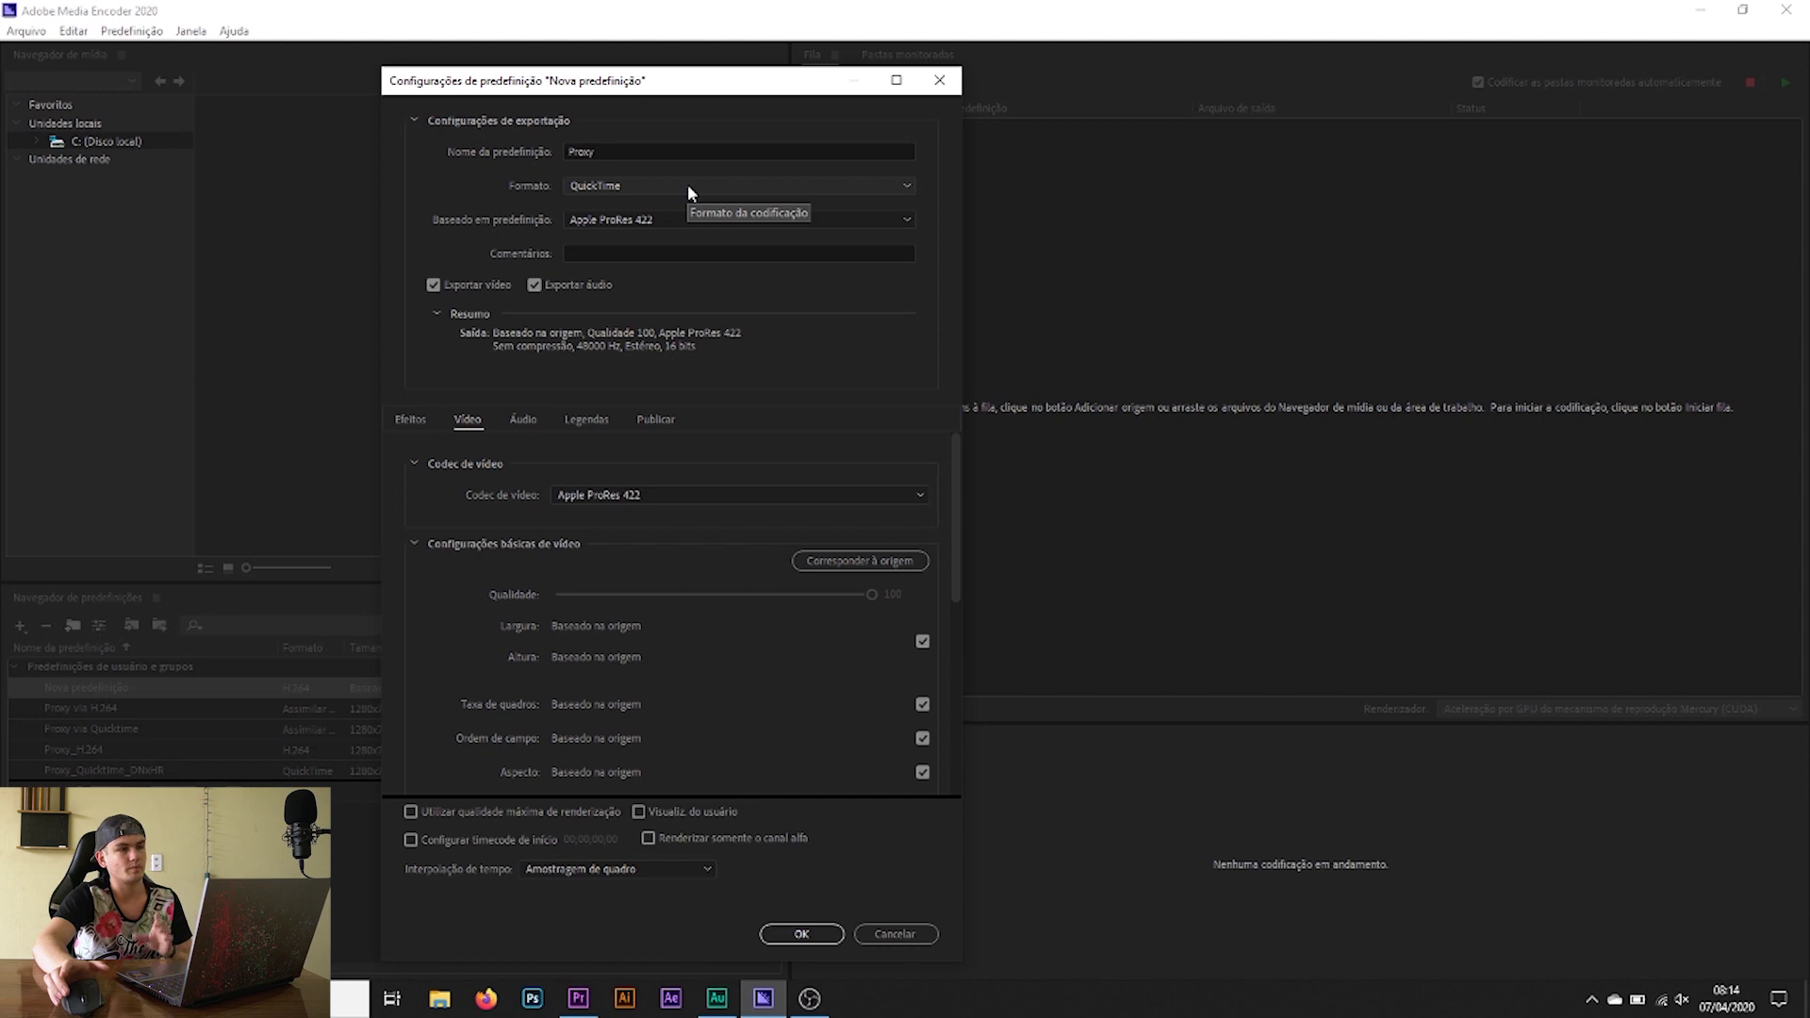
{"action": "left_click", "coordinate": [651, 221]}
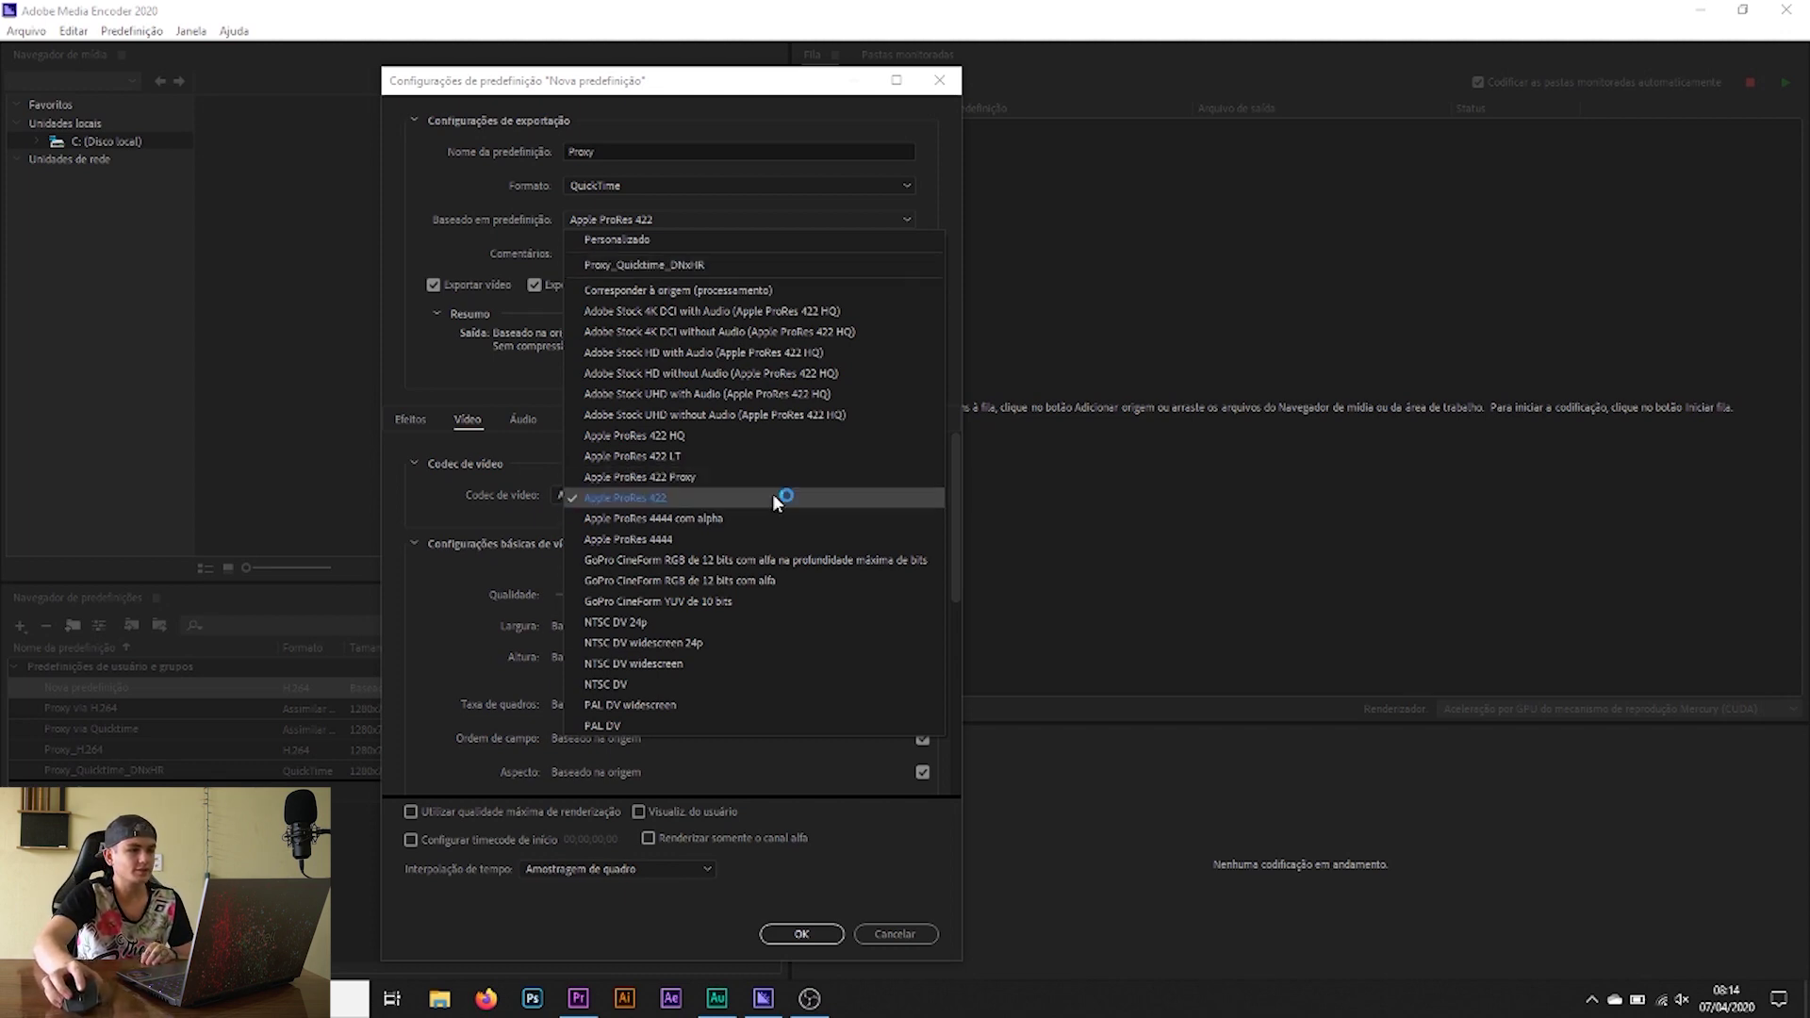
{"action": "left_click", "coordinate": [638, 498]}
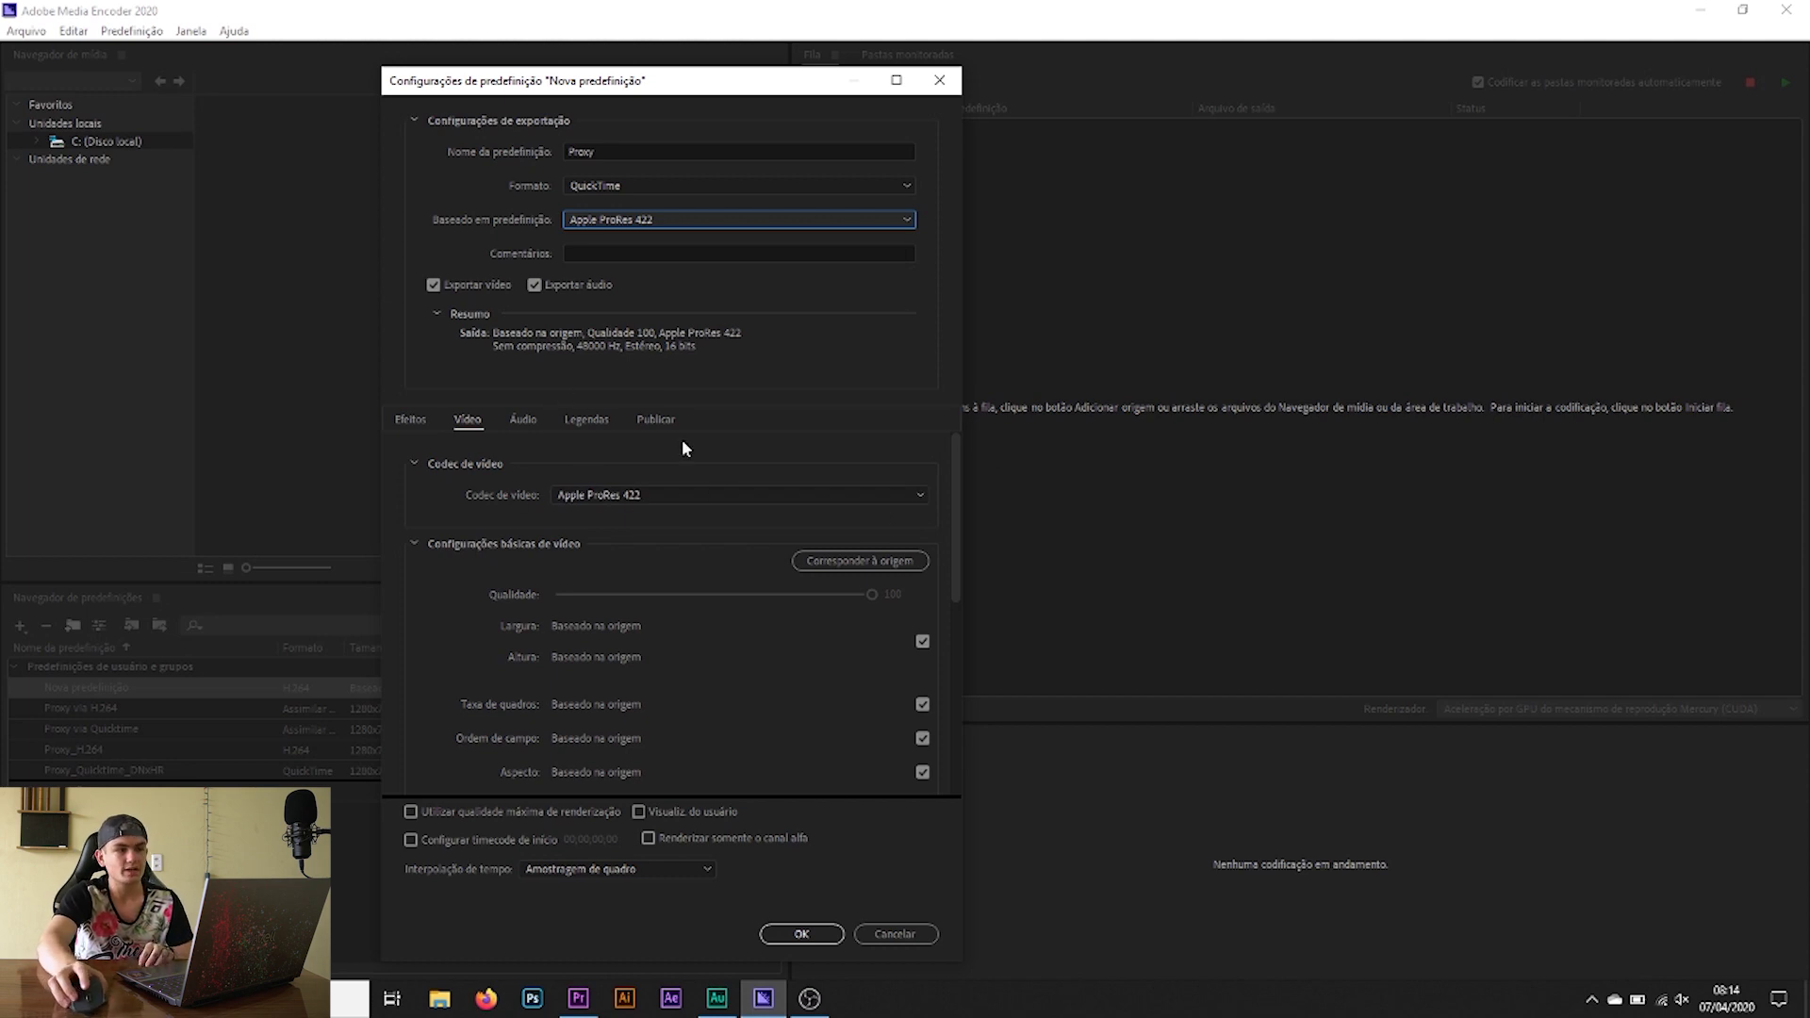
{"action": "left_click", "coordinate": [606, 494]}
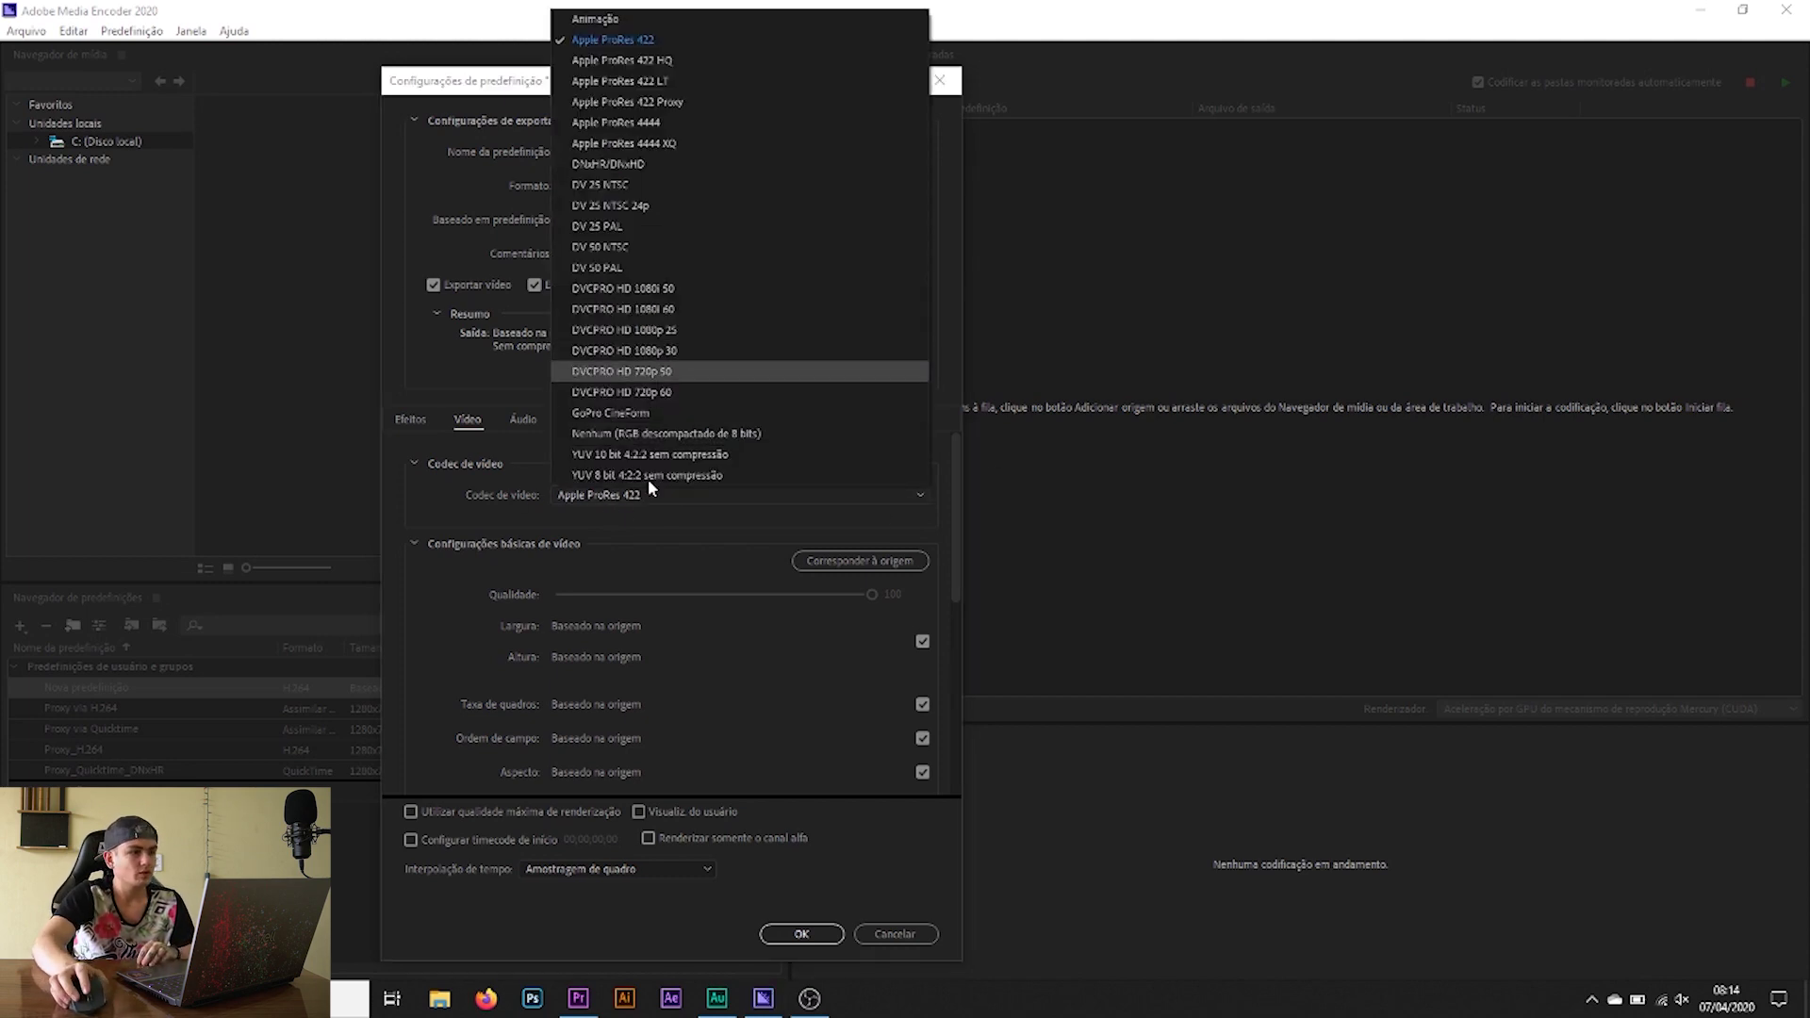
Step: Switch the Proxy preset's codec to DNxHR/DNxHD at 720p DNxHD HQ 8 bits (1280×720)
{"action": "left_click", "coordinate": [605, 166]}
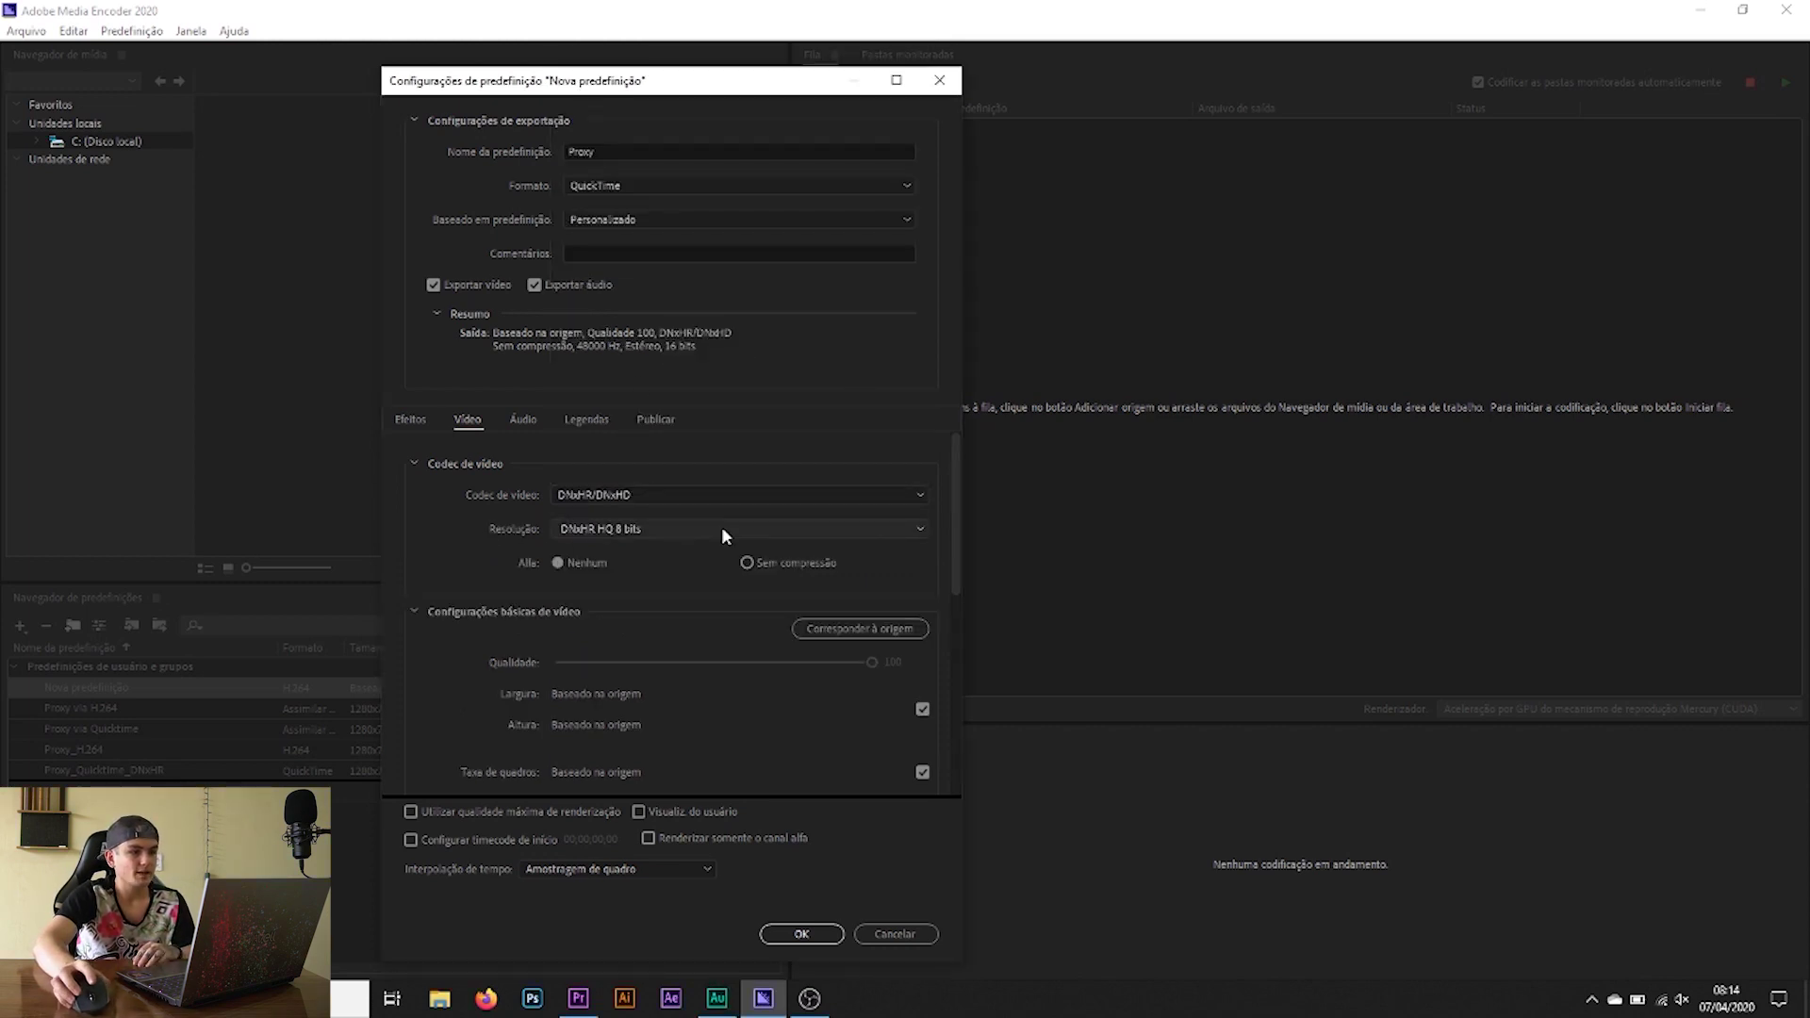
{"action": "left_click", "coordinate": [590, 528]}
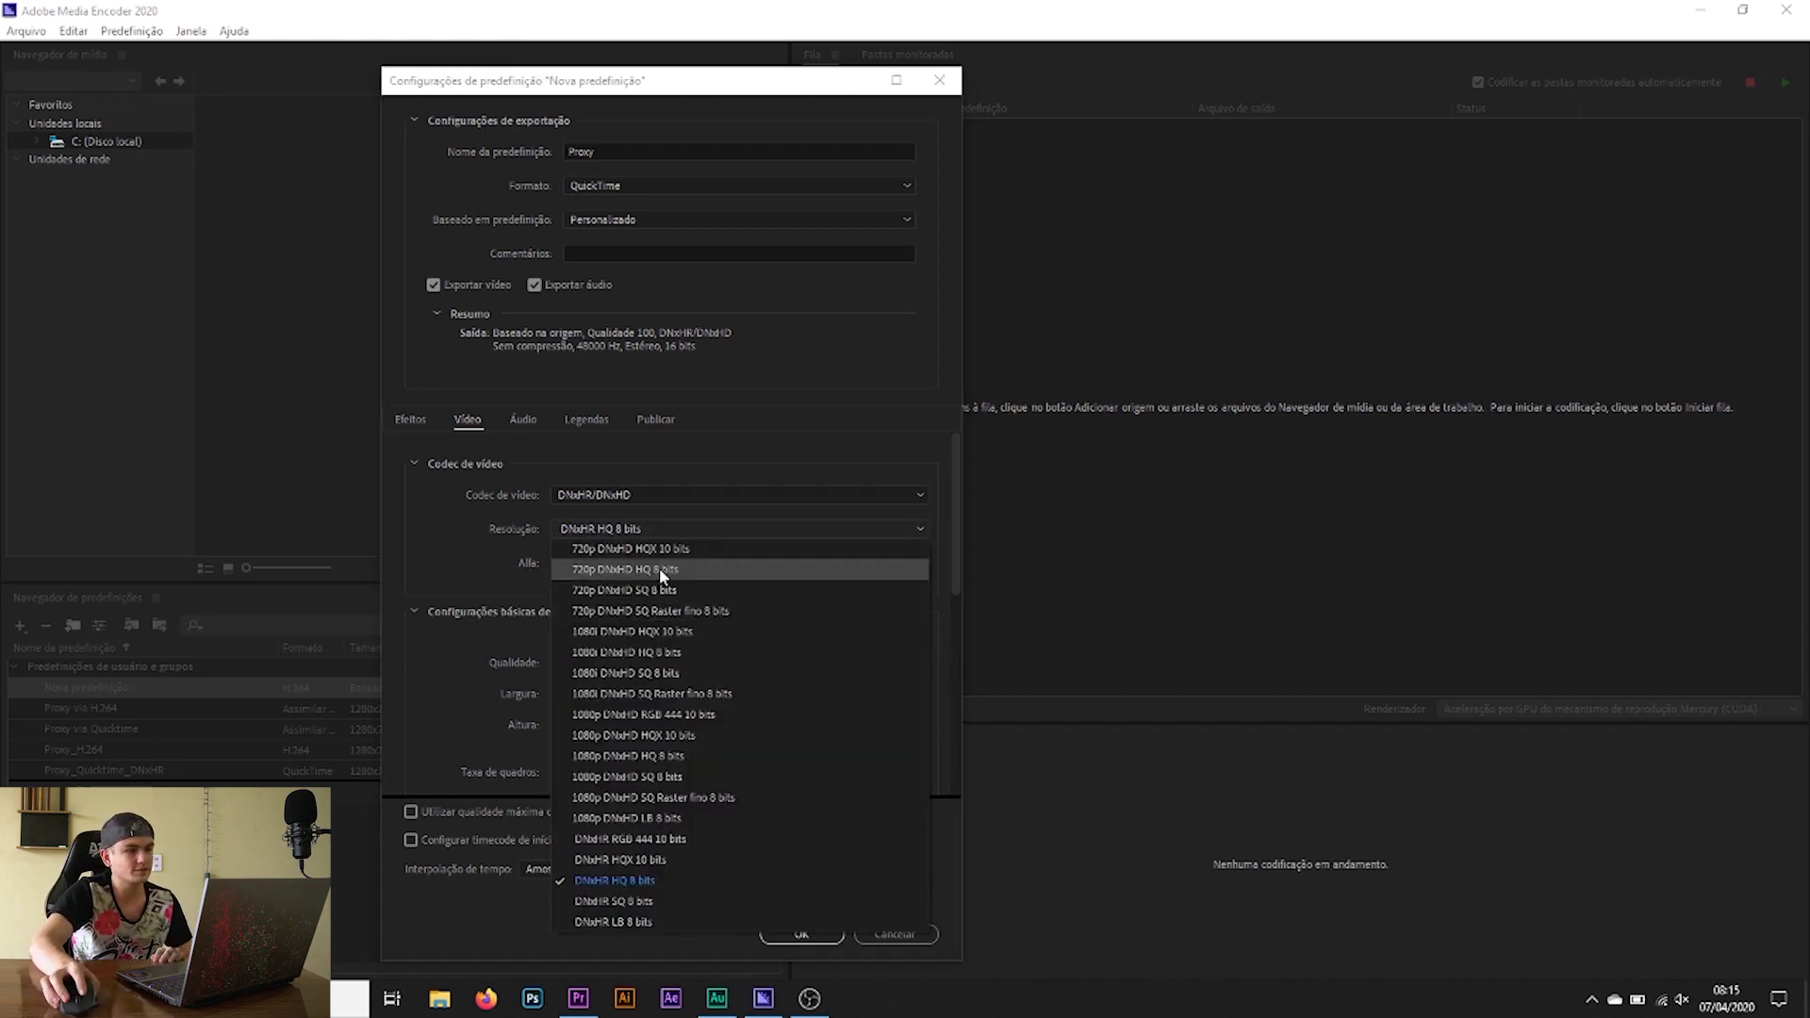
{"action": "key", "text": "Escape"}
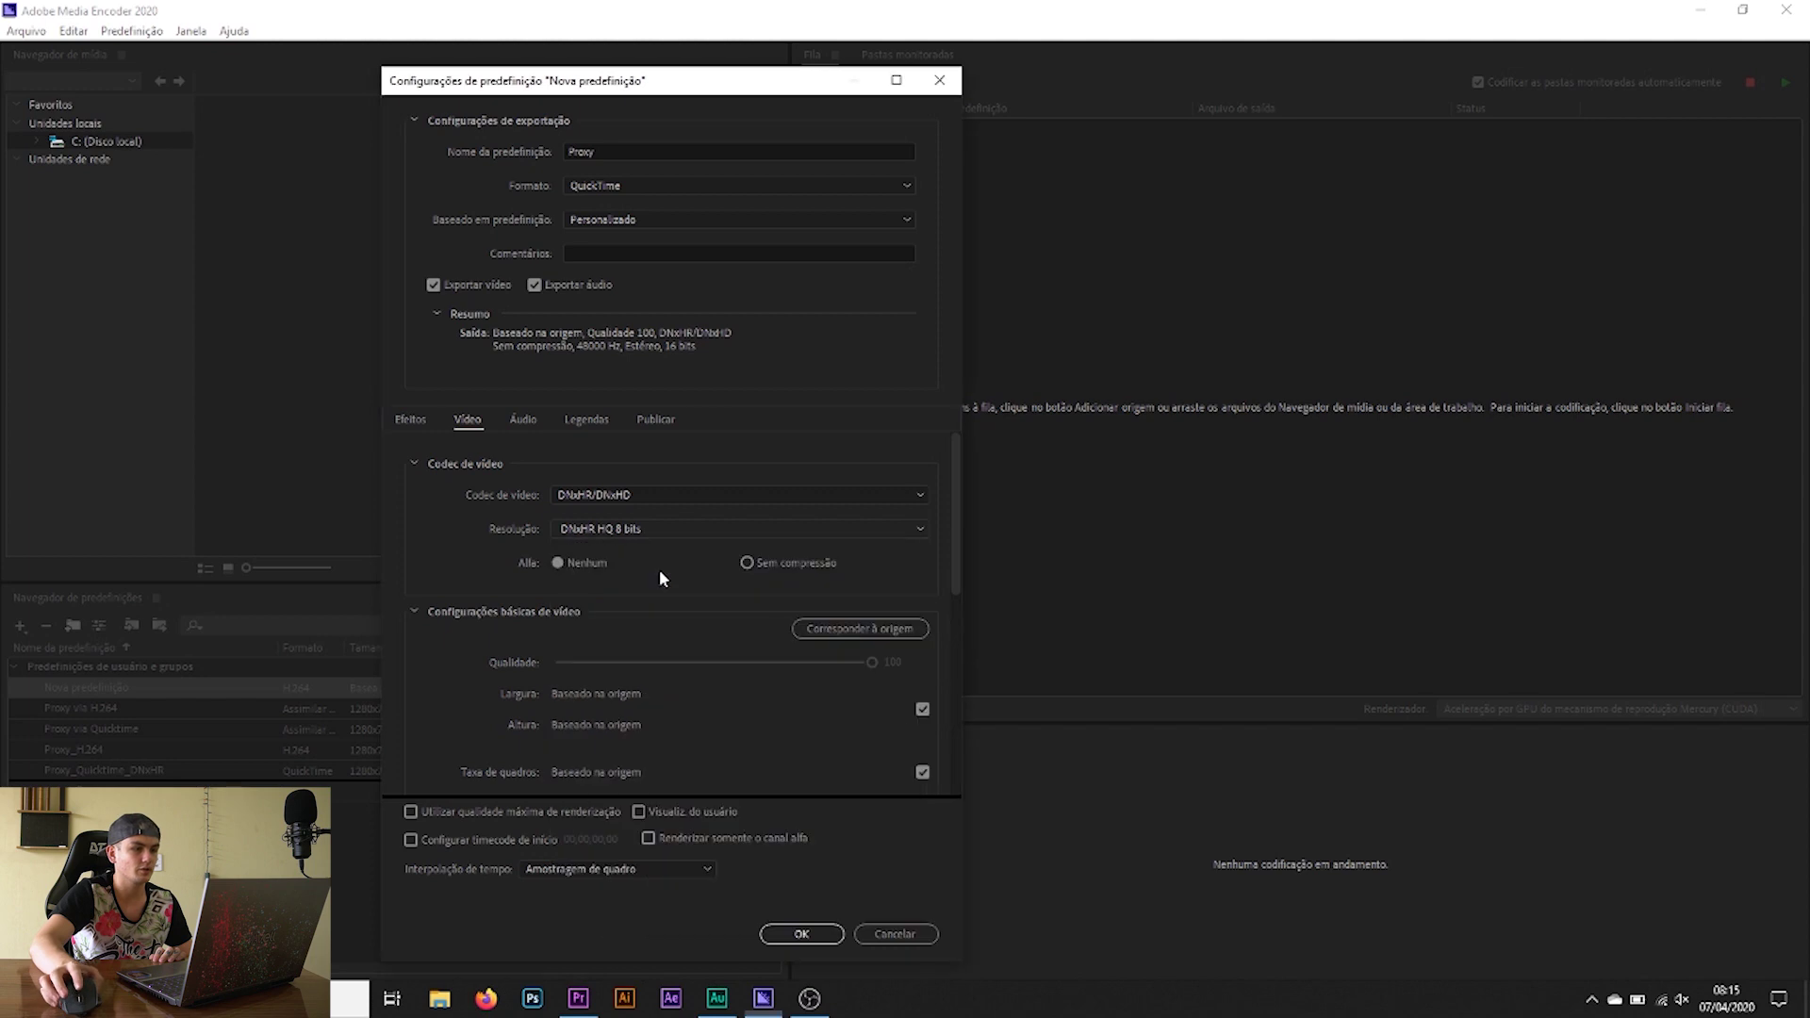
{"action": "scroll", "coordinate": [679, 538], "scroll_direction": "down", "scroll_amount": 1}
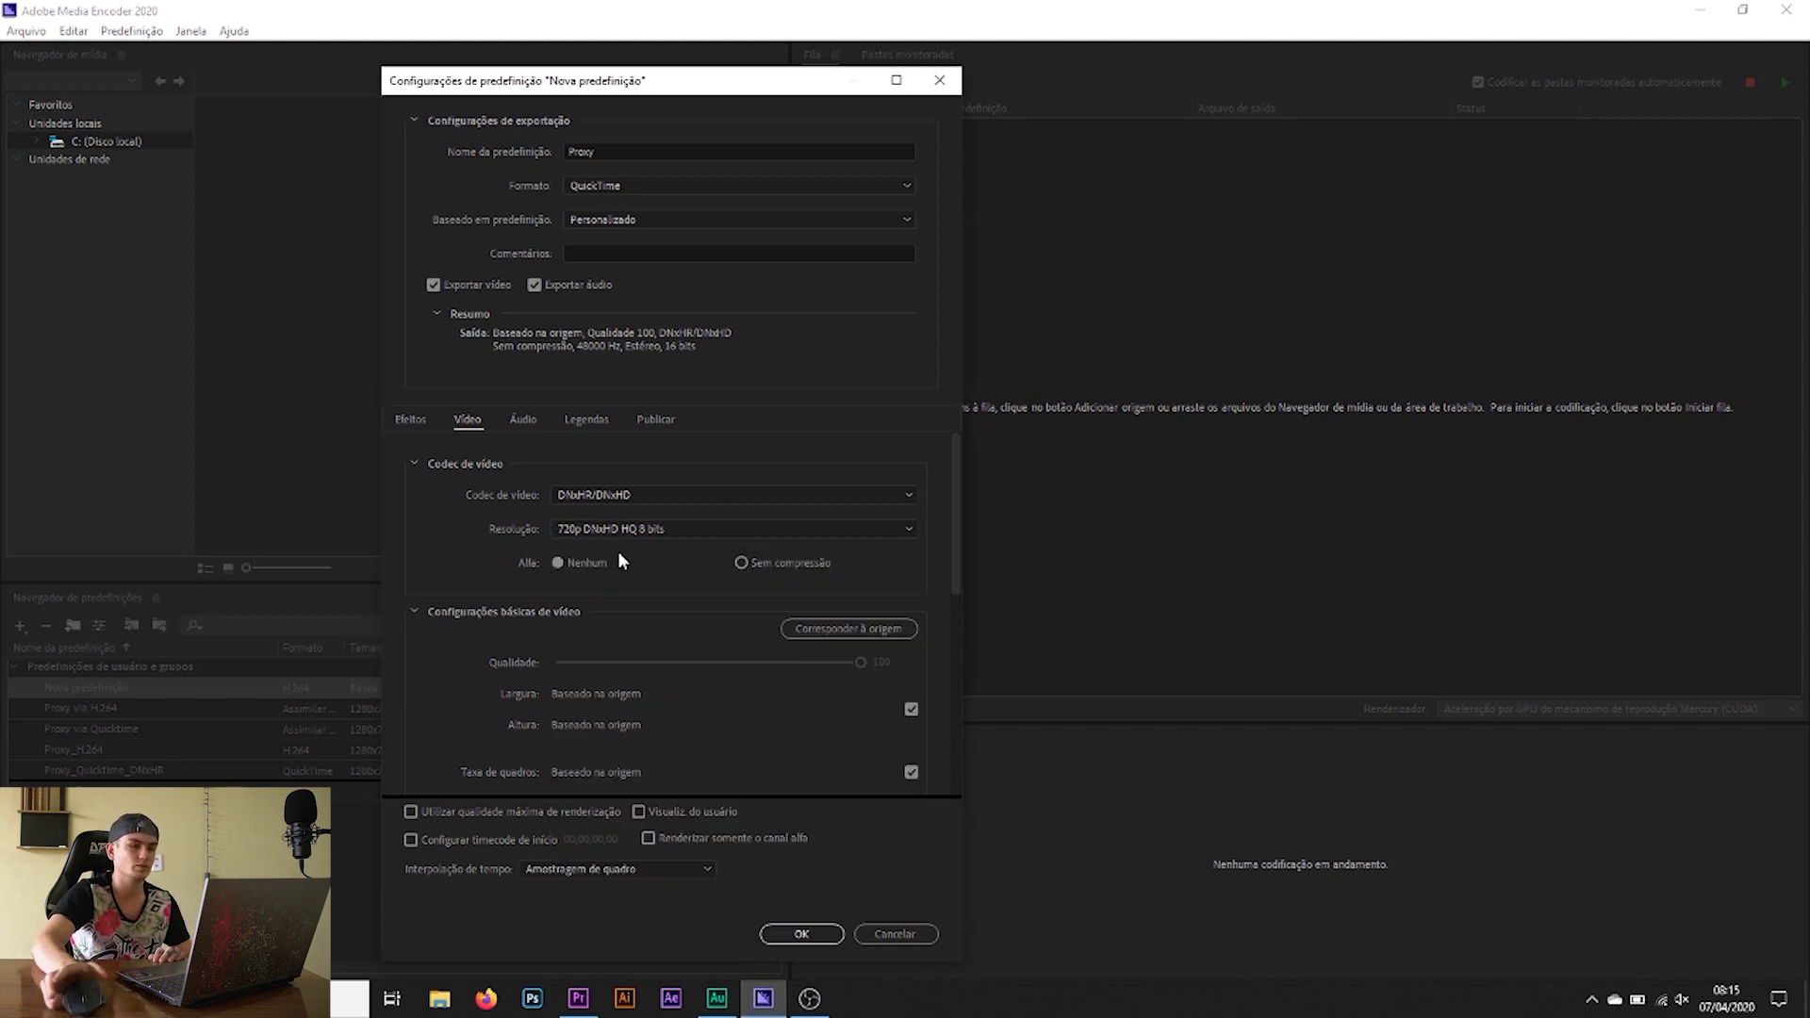
{"action": "left_click_drag", "start_coordinate": [955, 509], "coordinate": [959, 575]}
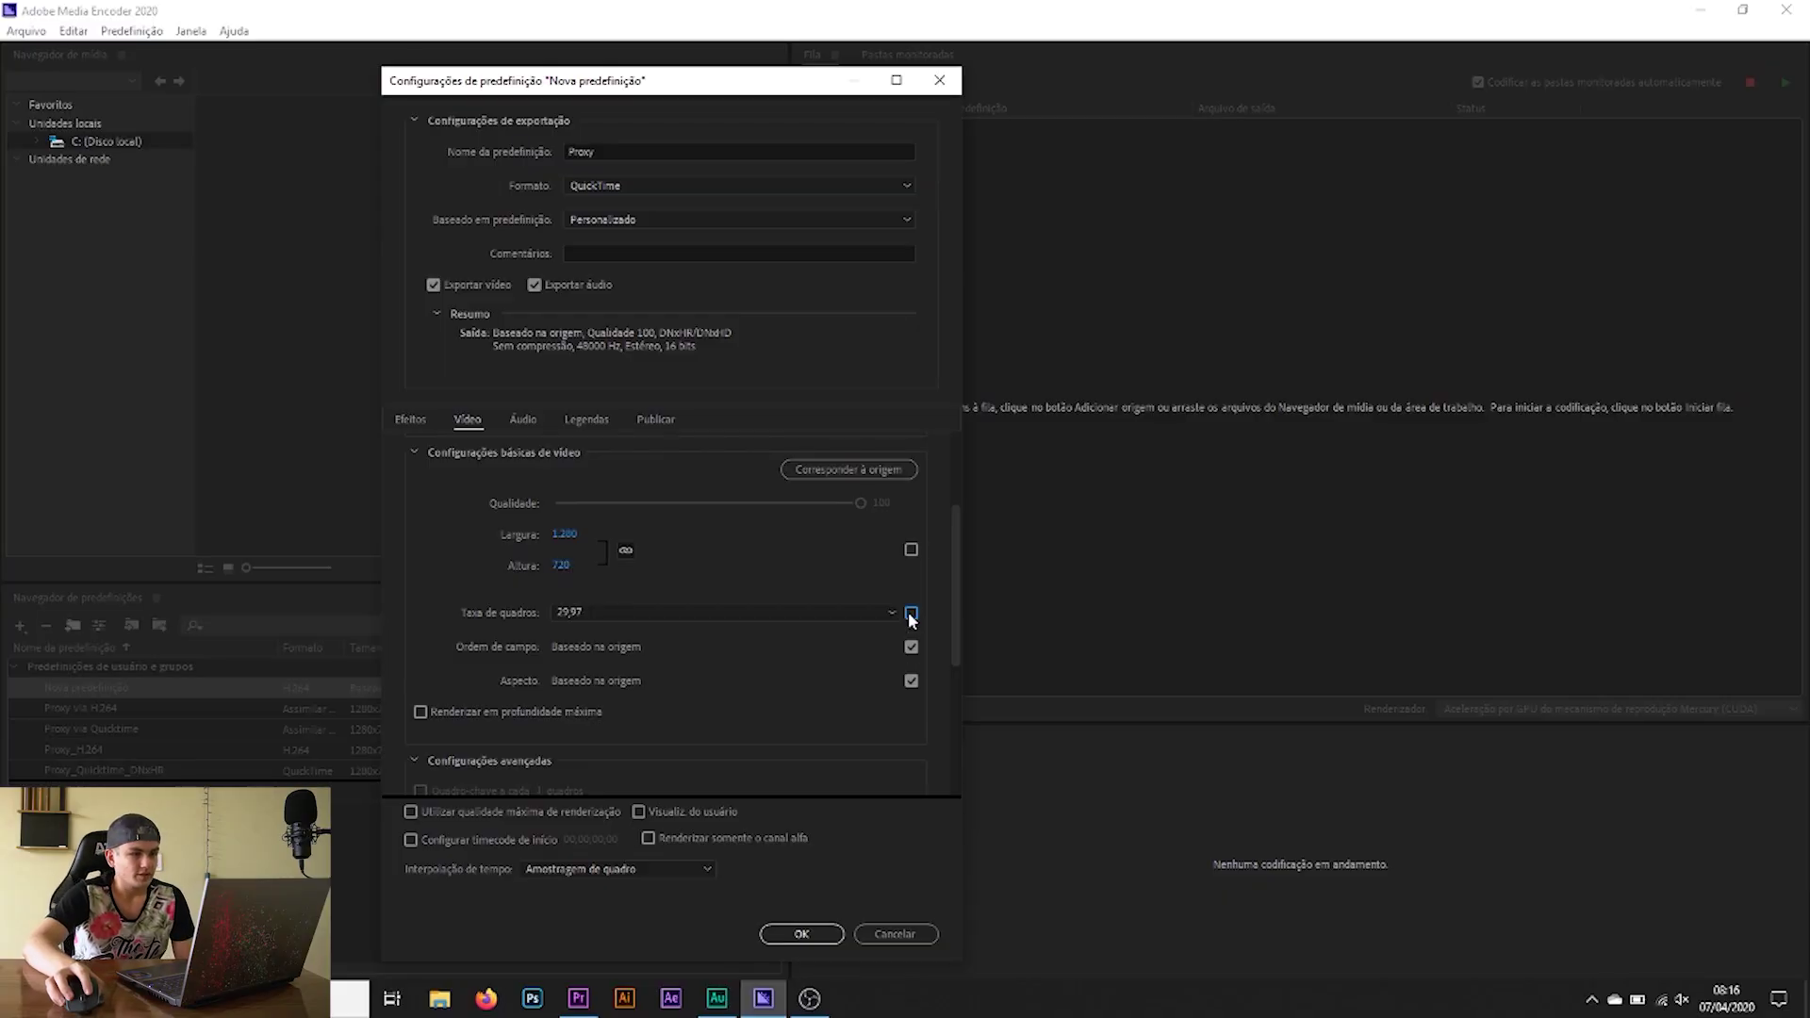
Step: Make the Proxy preset match the source frame rate and use Pixels quadrados (1,0) aspect
{"action": "left_click", "coordinate": [910, 613]}
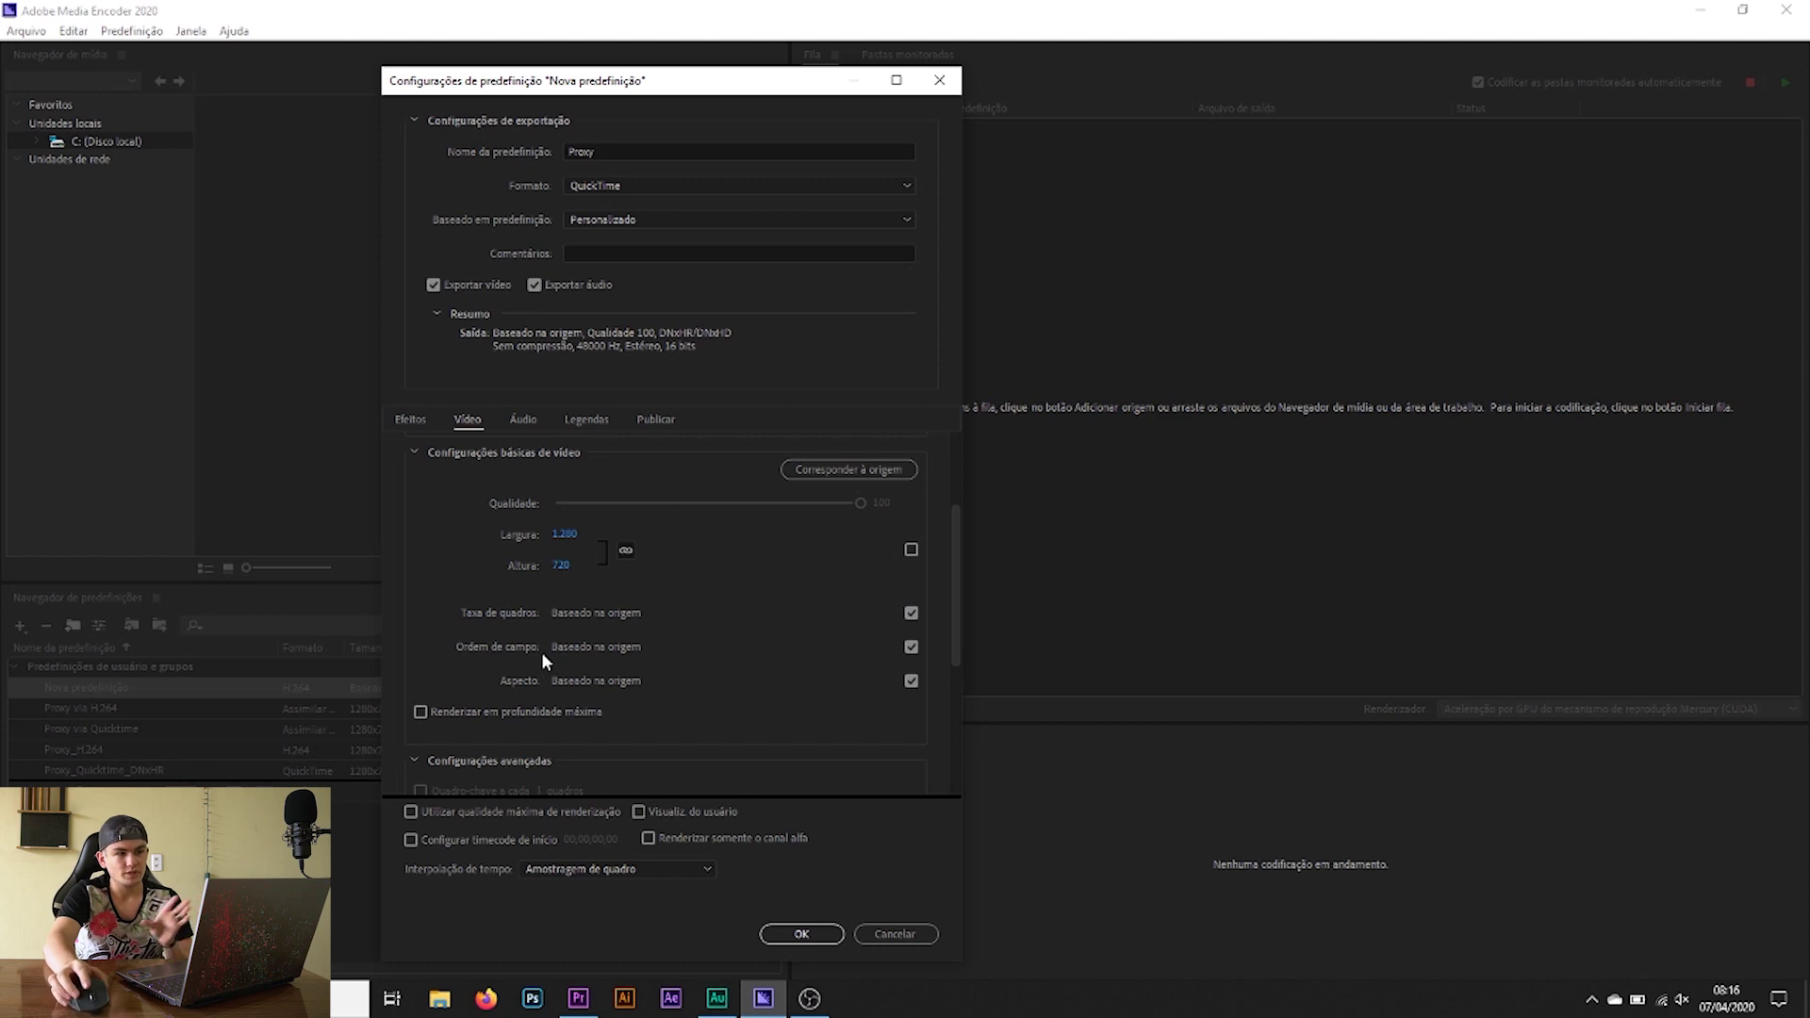
{"action": "left_click", "coordinate": [911, 646]}
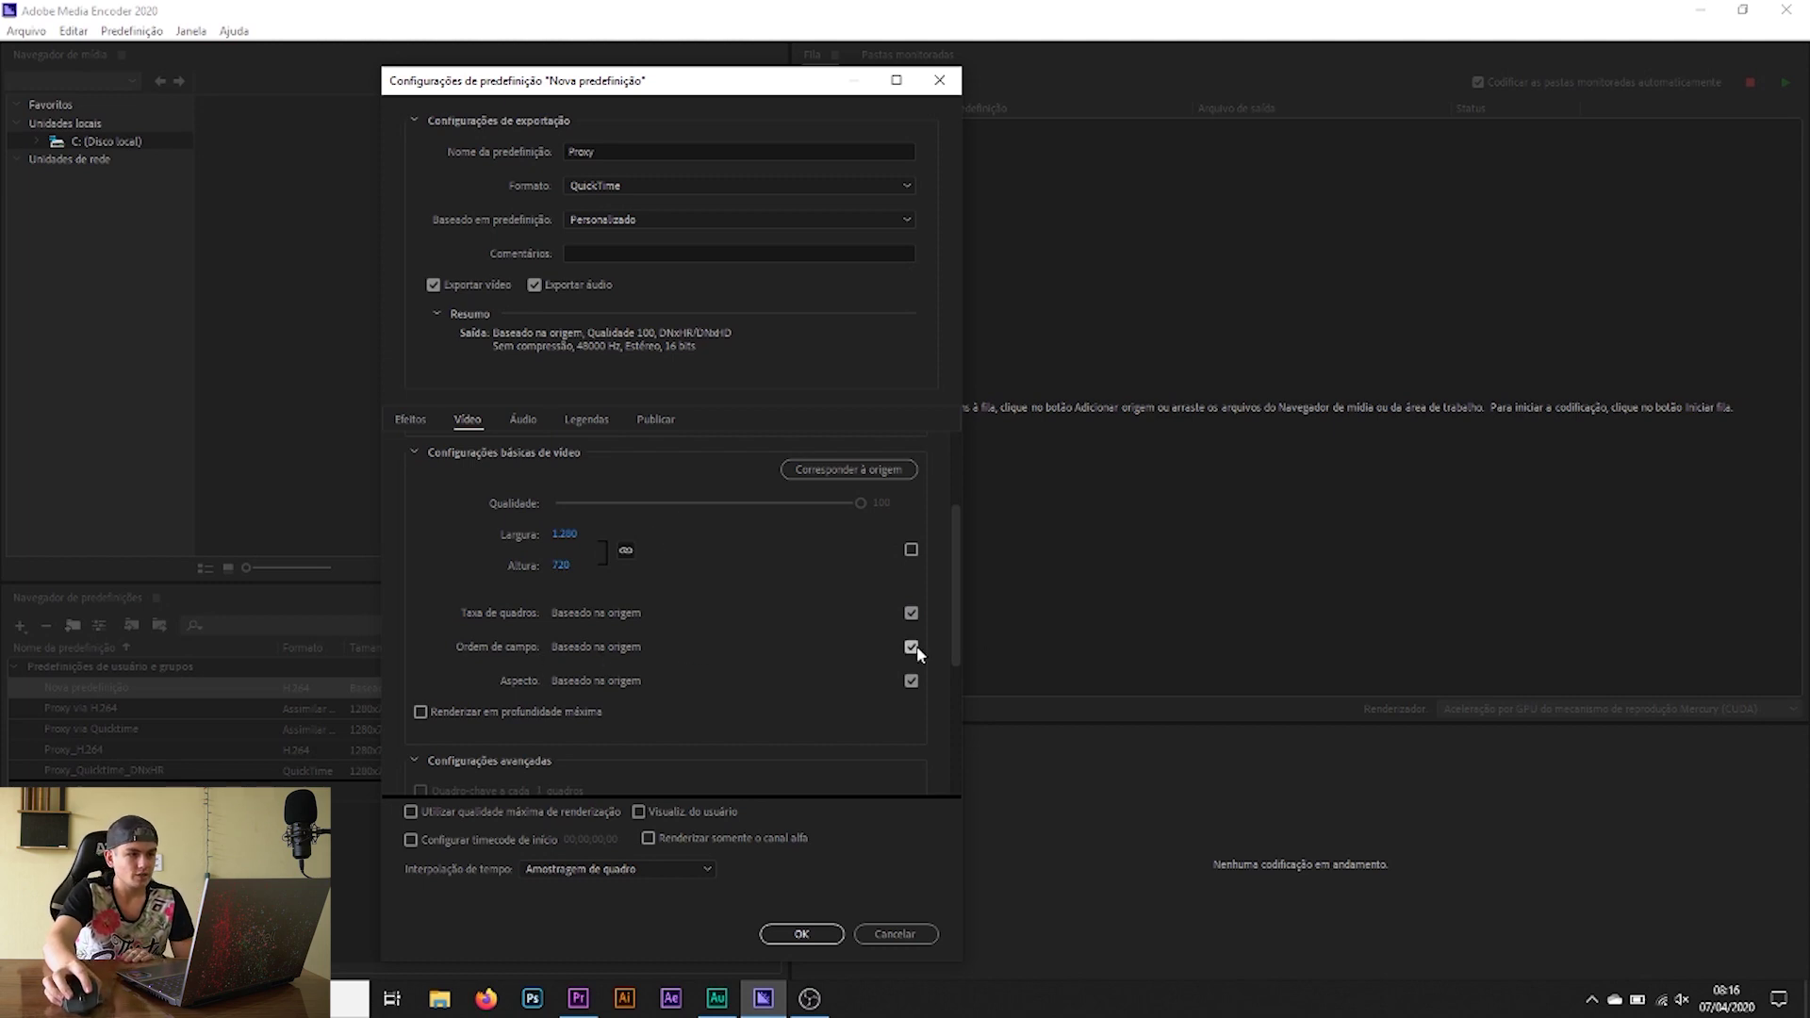
{"action": "left_click", "coordinate": [909, 646]}
{"action": "left_click", "coordinate": [910, 681]}
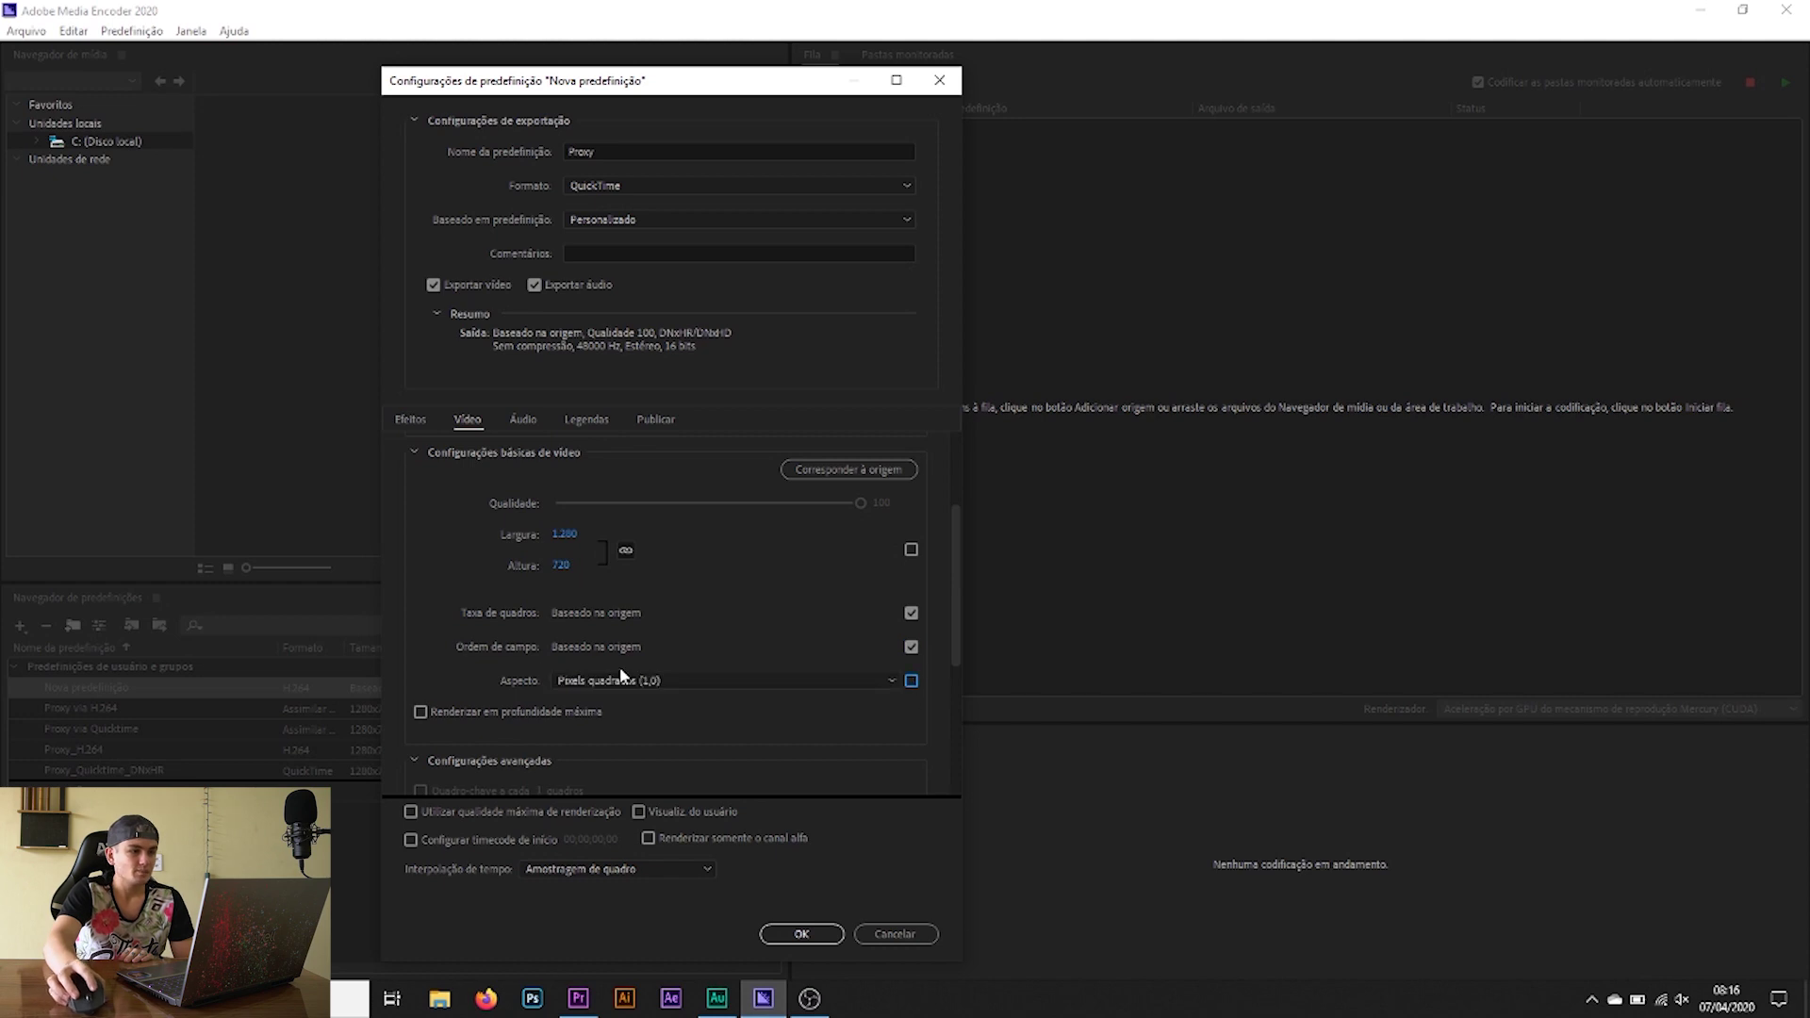
{"action": "left_click", "coordinate": [908, 681]}
{"action": "left_click", "coordinate": [911, 681]}
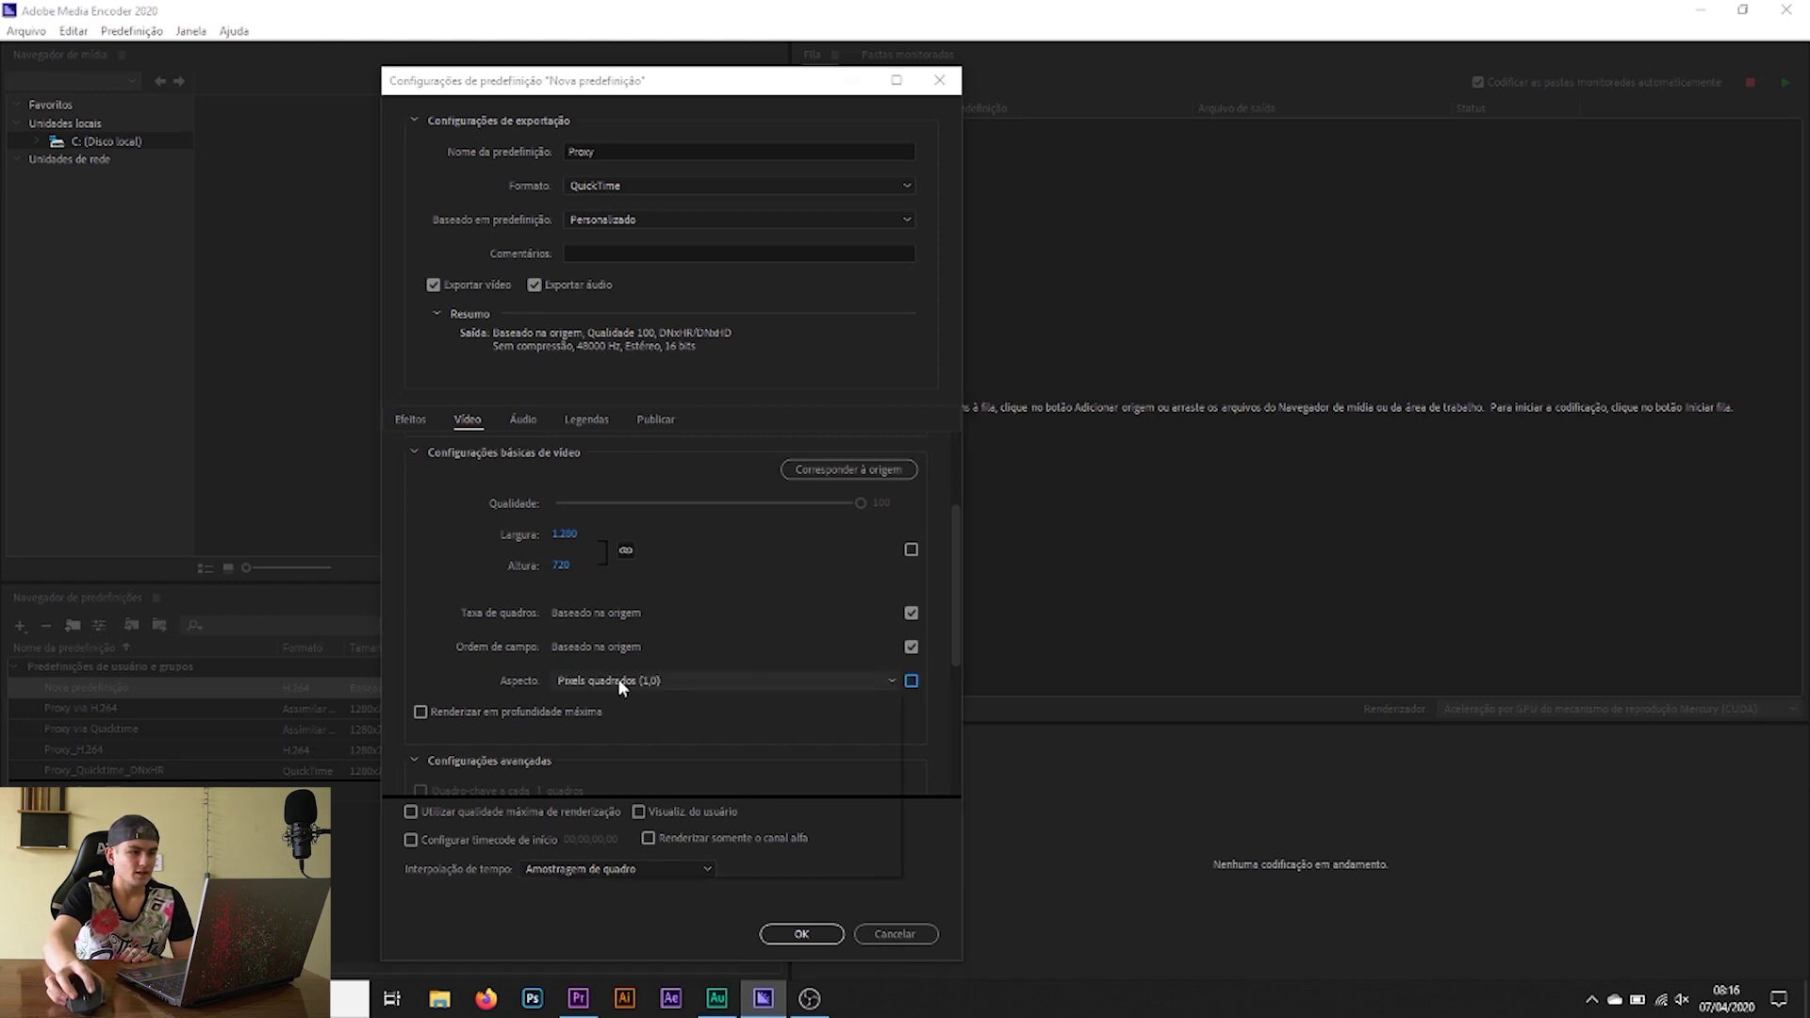
{"action": "left_click", "coordinate": [613, 680]}
{"action": "left_click", "coordinate": [614, 701]}
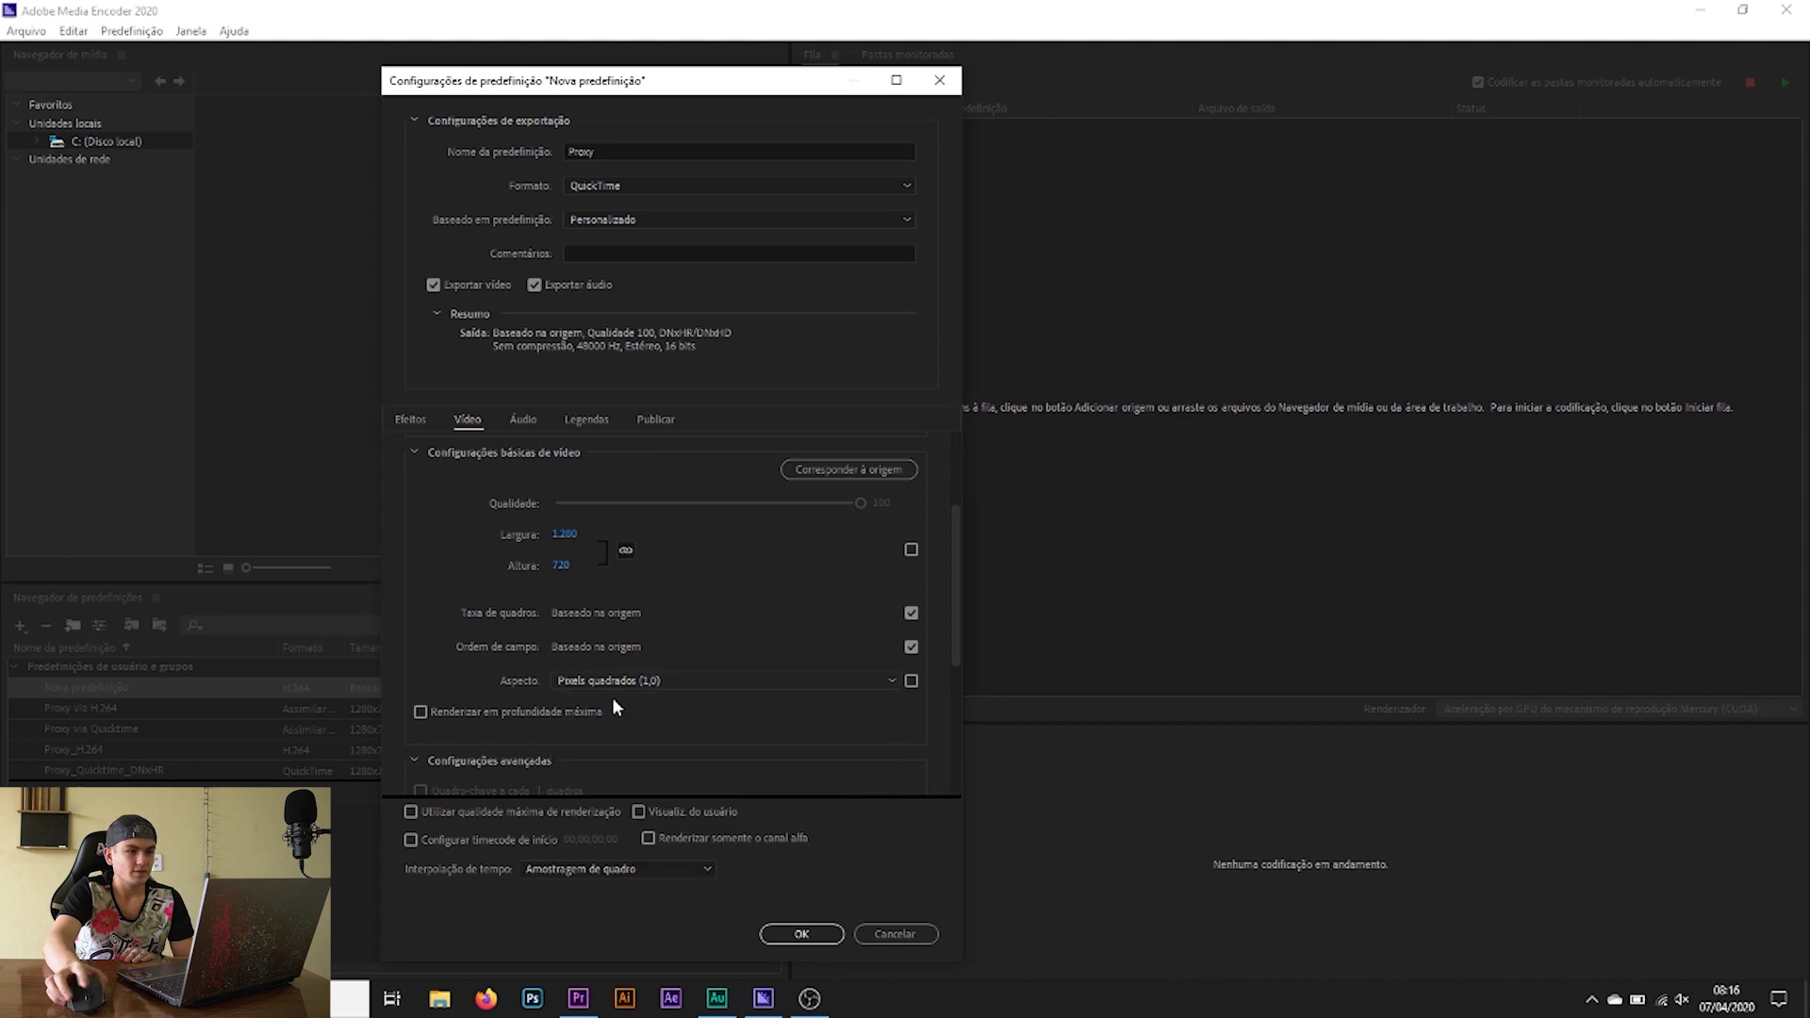
{"action": "scroll", "coordinate": [565, 709], "scroll_direction": "up", "scroll_amount": 1}
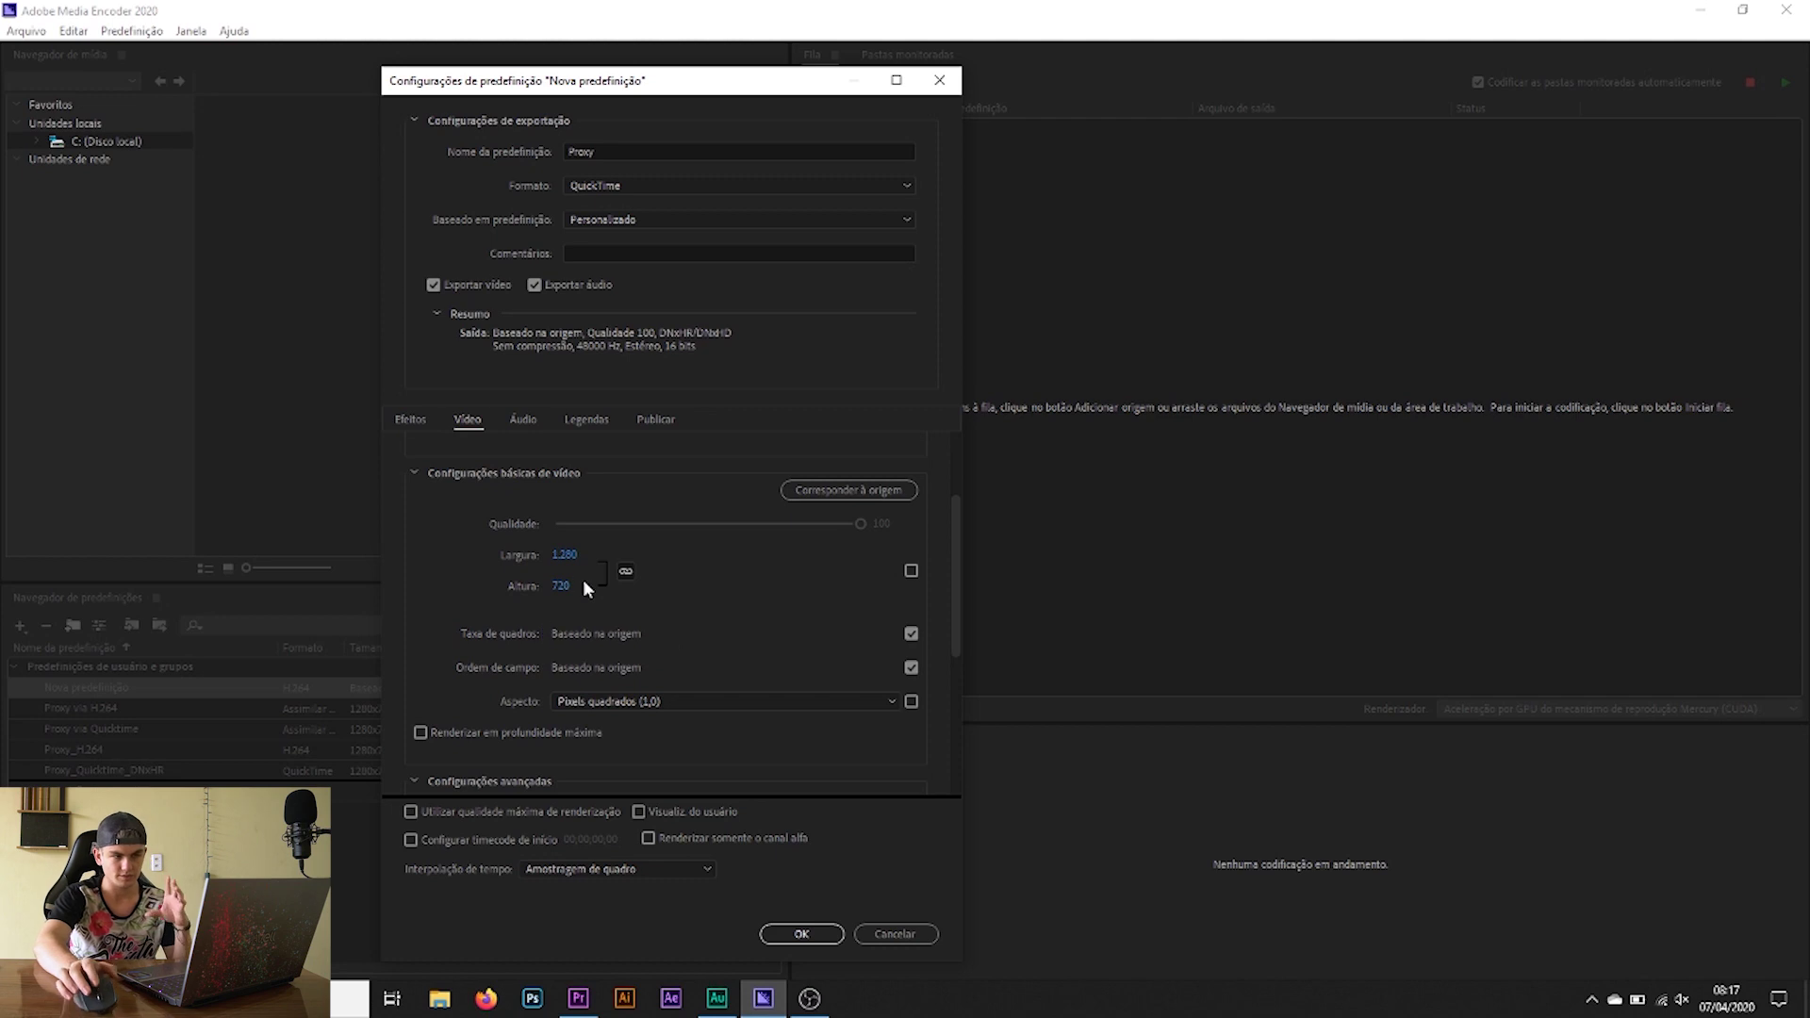
{"action": "mouse_move", "coordinate": [956, 539]}
{"action": "left_mouse_down"}
{"action": "mouse_move", "coordinate": [945, 619]}
{"action": "mouse_move", "coordinate": [952, 489]}
{"action": "left_mouse_up"}
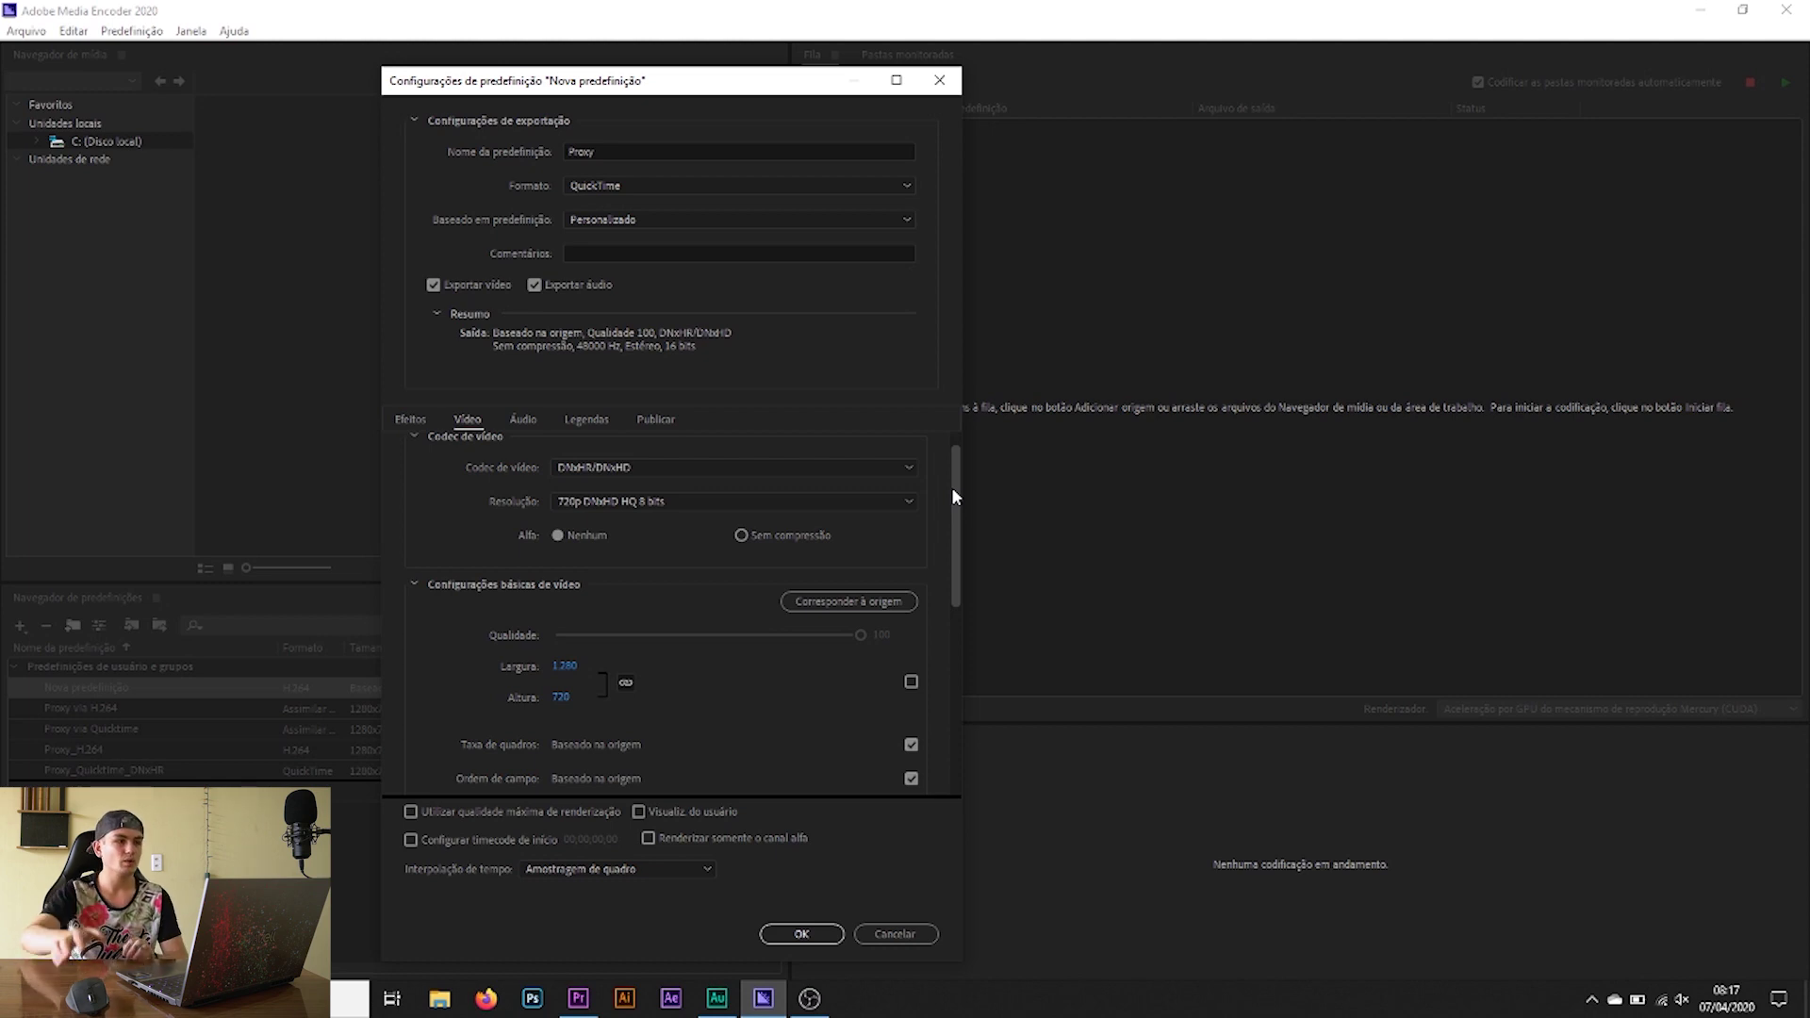
{"action": "left_click", "coordinate": [408, 419]}
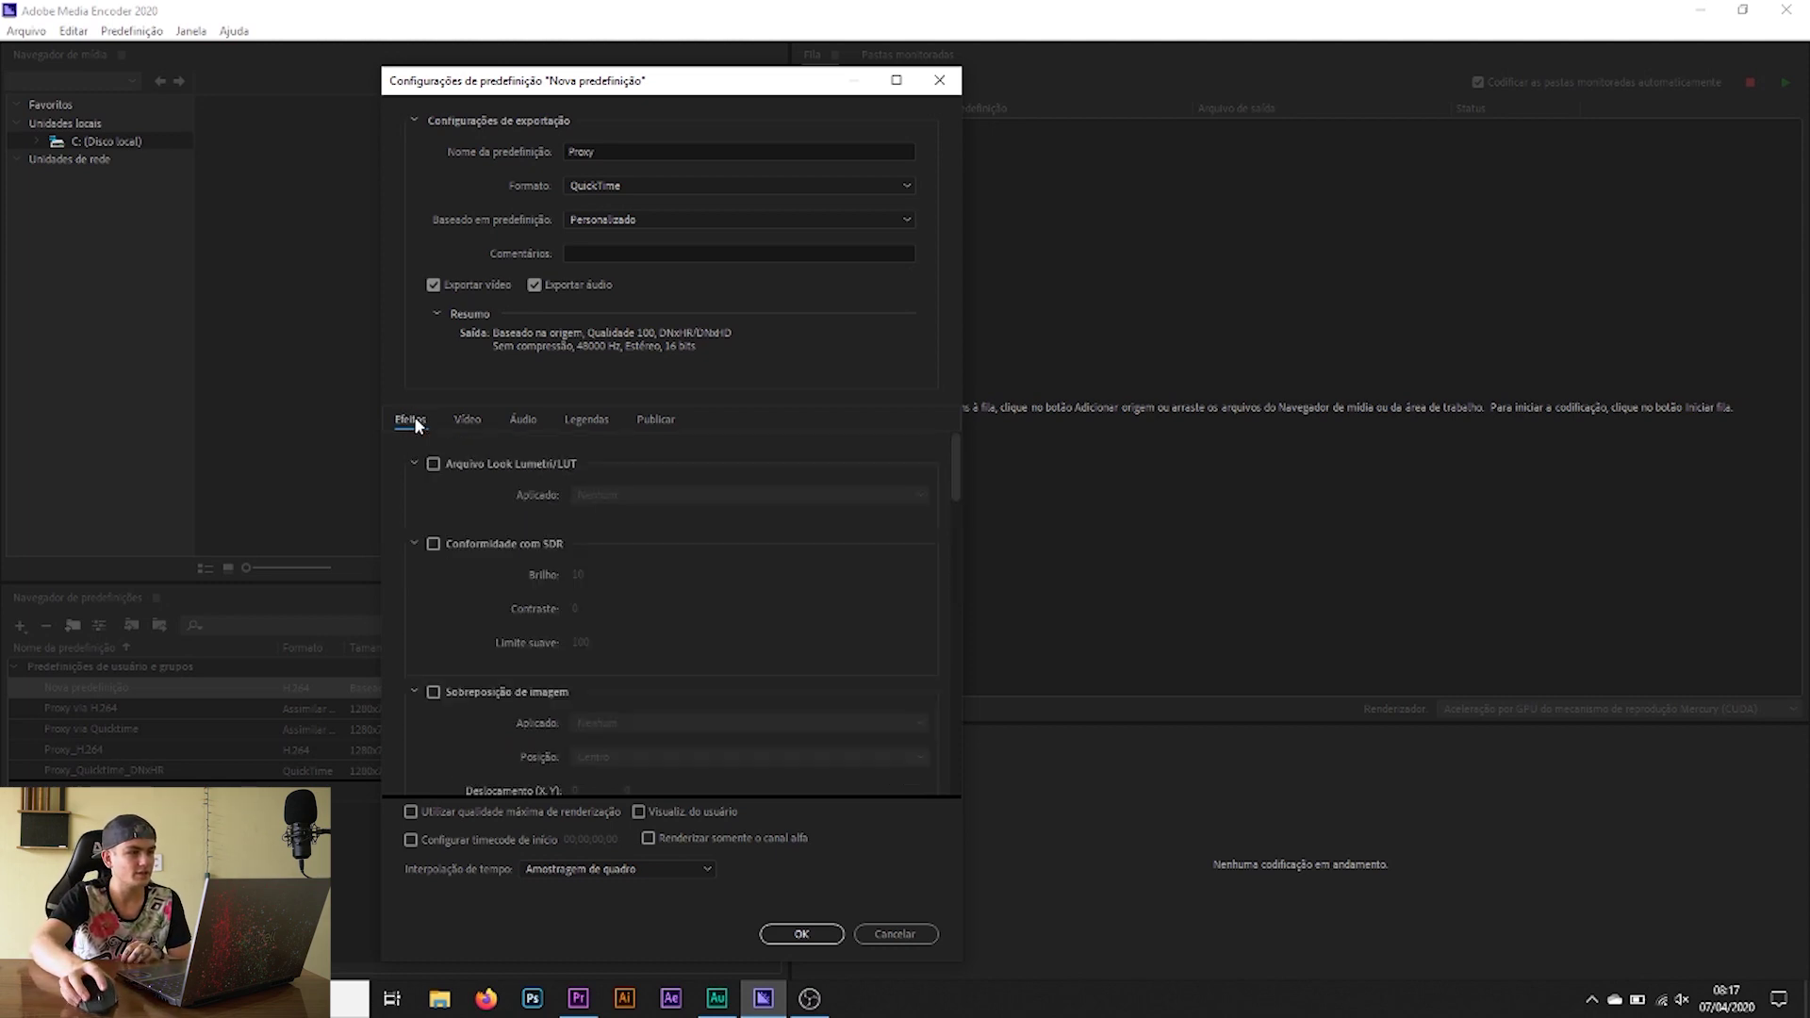
Step: Turn on the name overlay with prefix 'proxy_' and the source file name format
{"action": "left_click_drag", "start_coordinate": [956, 473], "coordinate": [962, 507]}
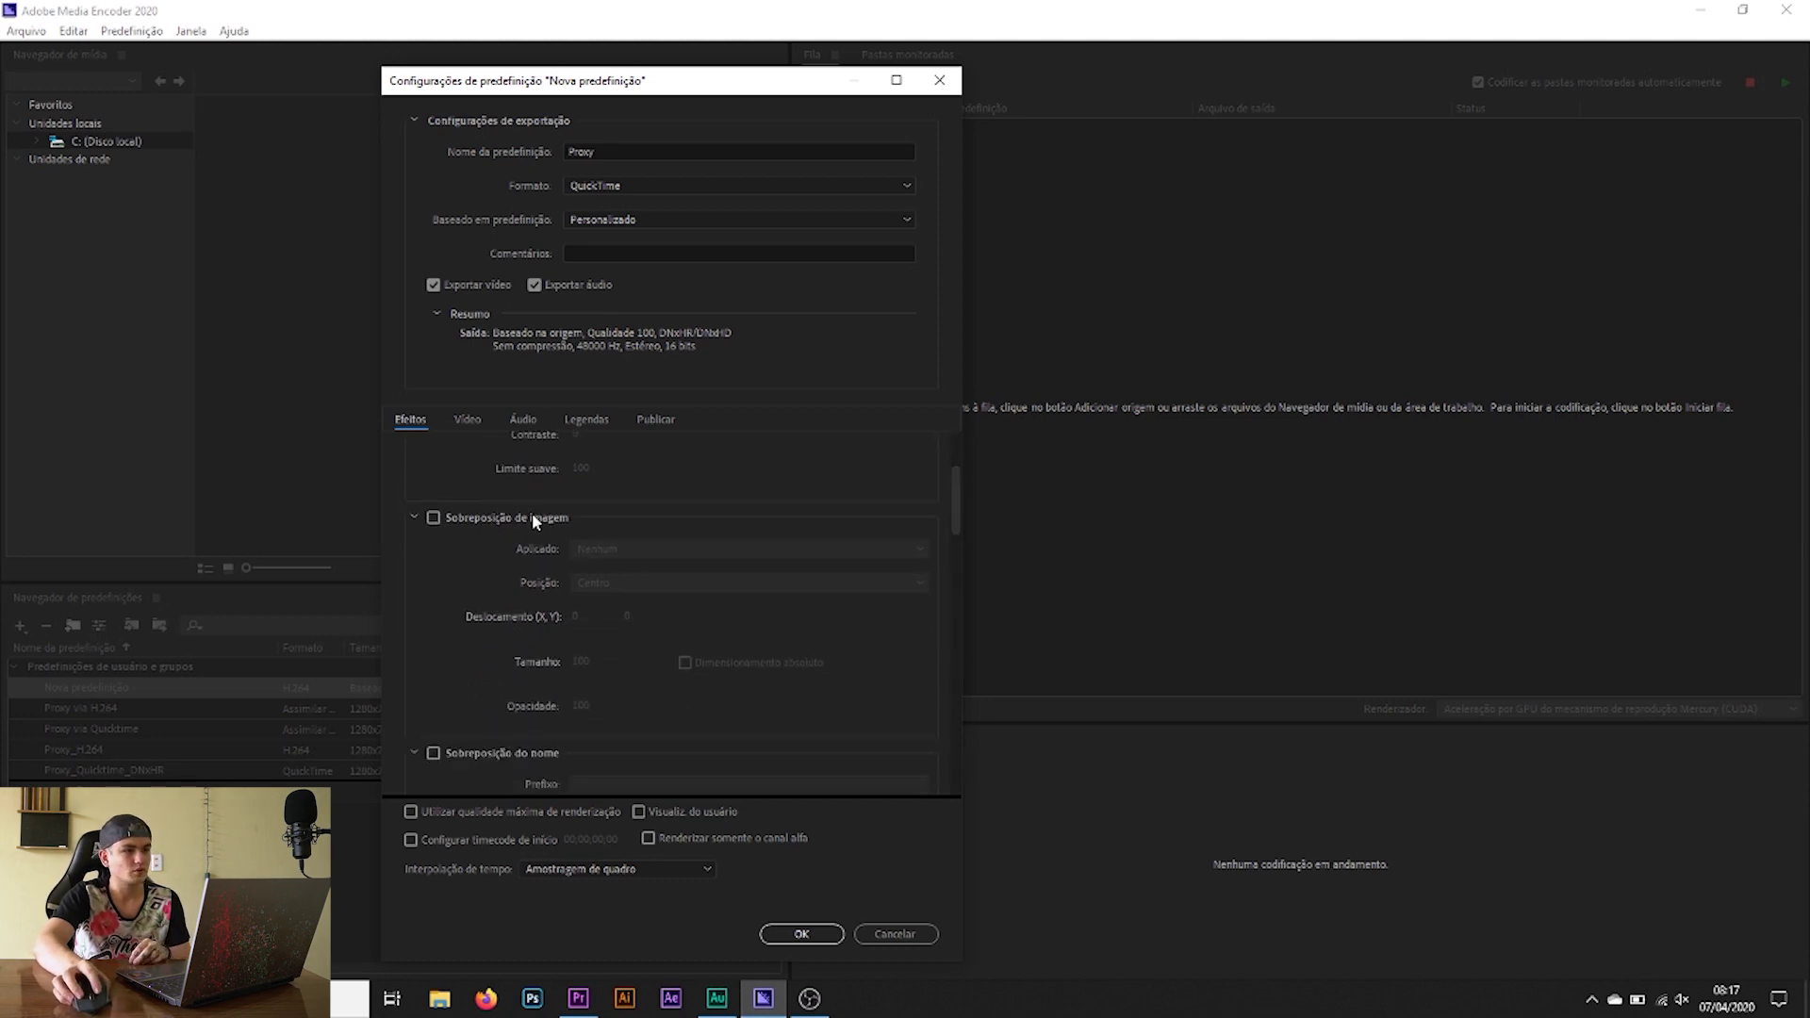
{"action": "left_click_drag", "start_coordinate": [953, 494], "coordinate": [955, 527]}
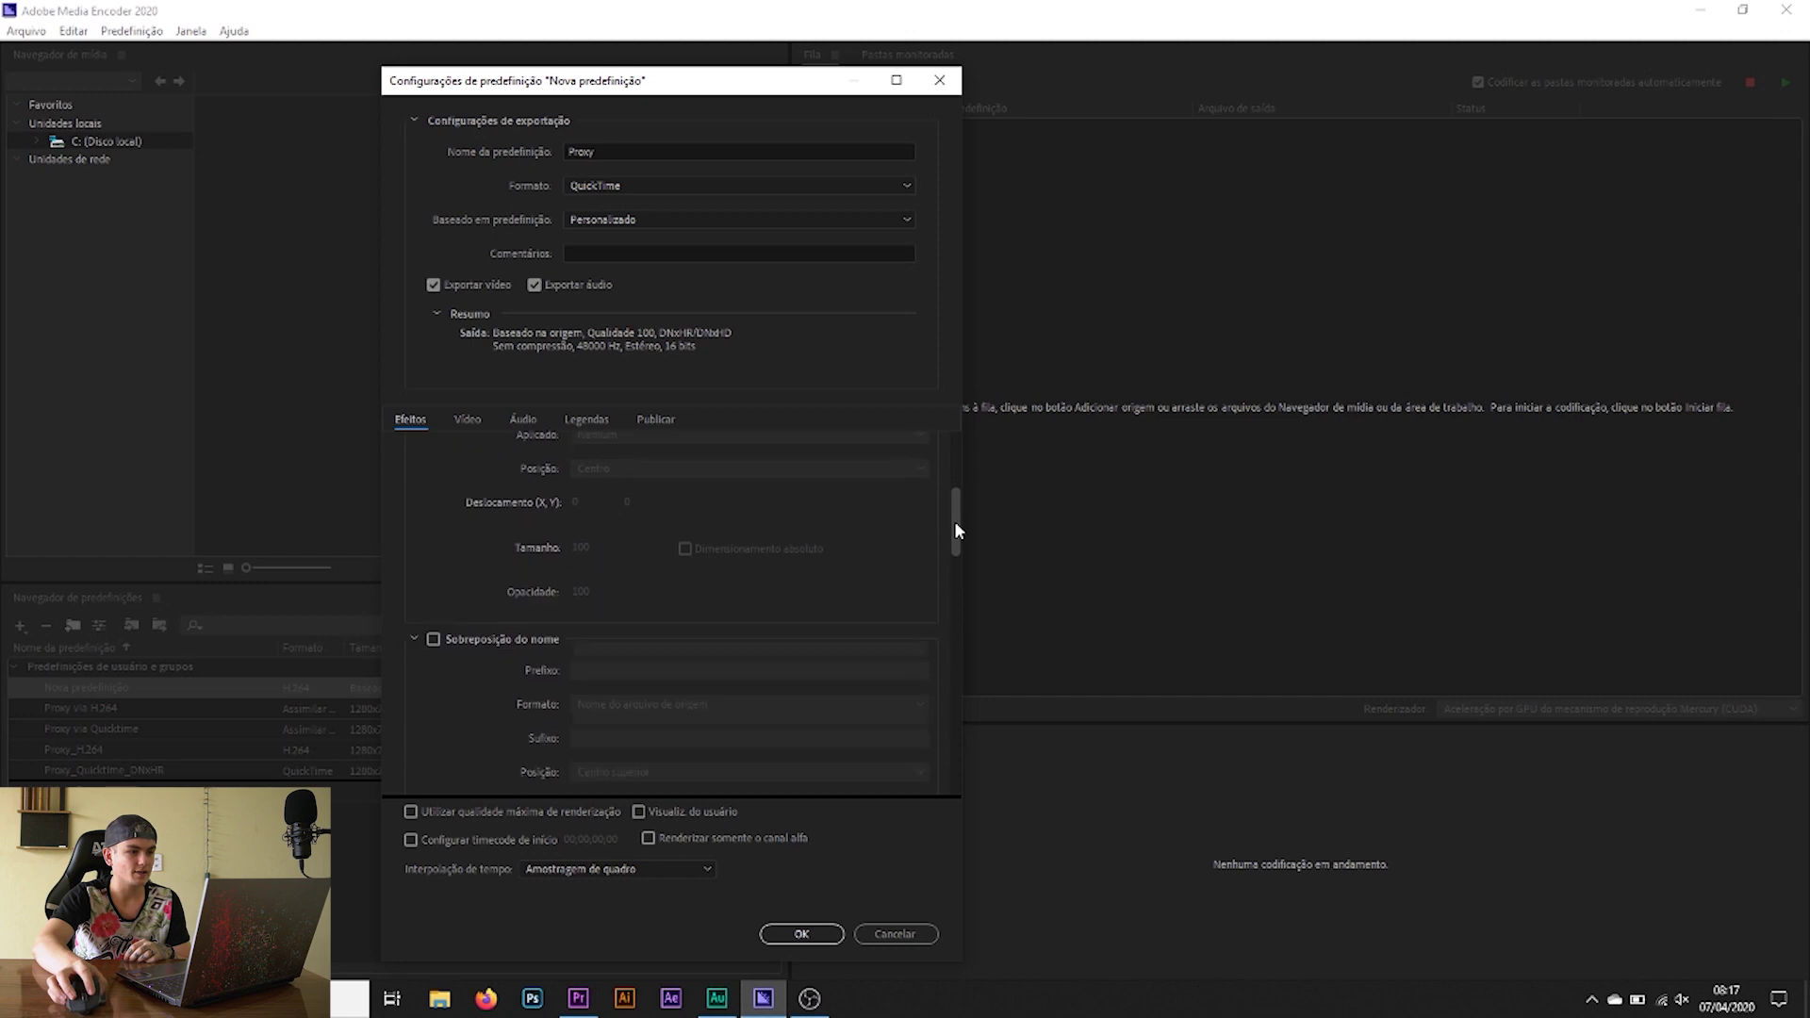
{"action": "scroll", "coordinate": [879, 518], "scroll_direction": "down", "scroll_amount": 1}
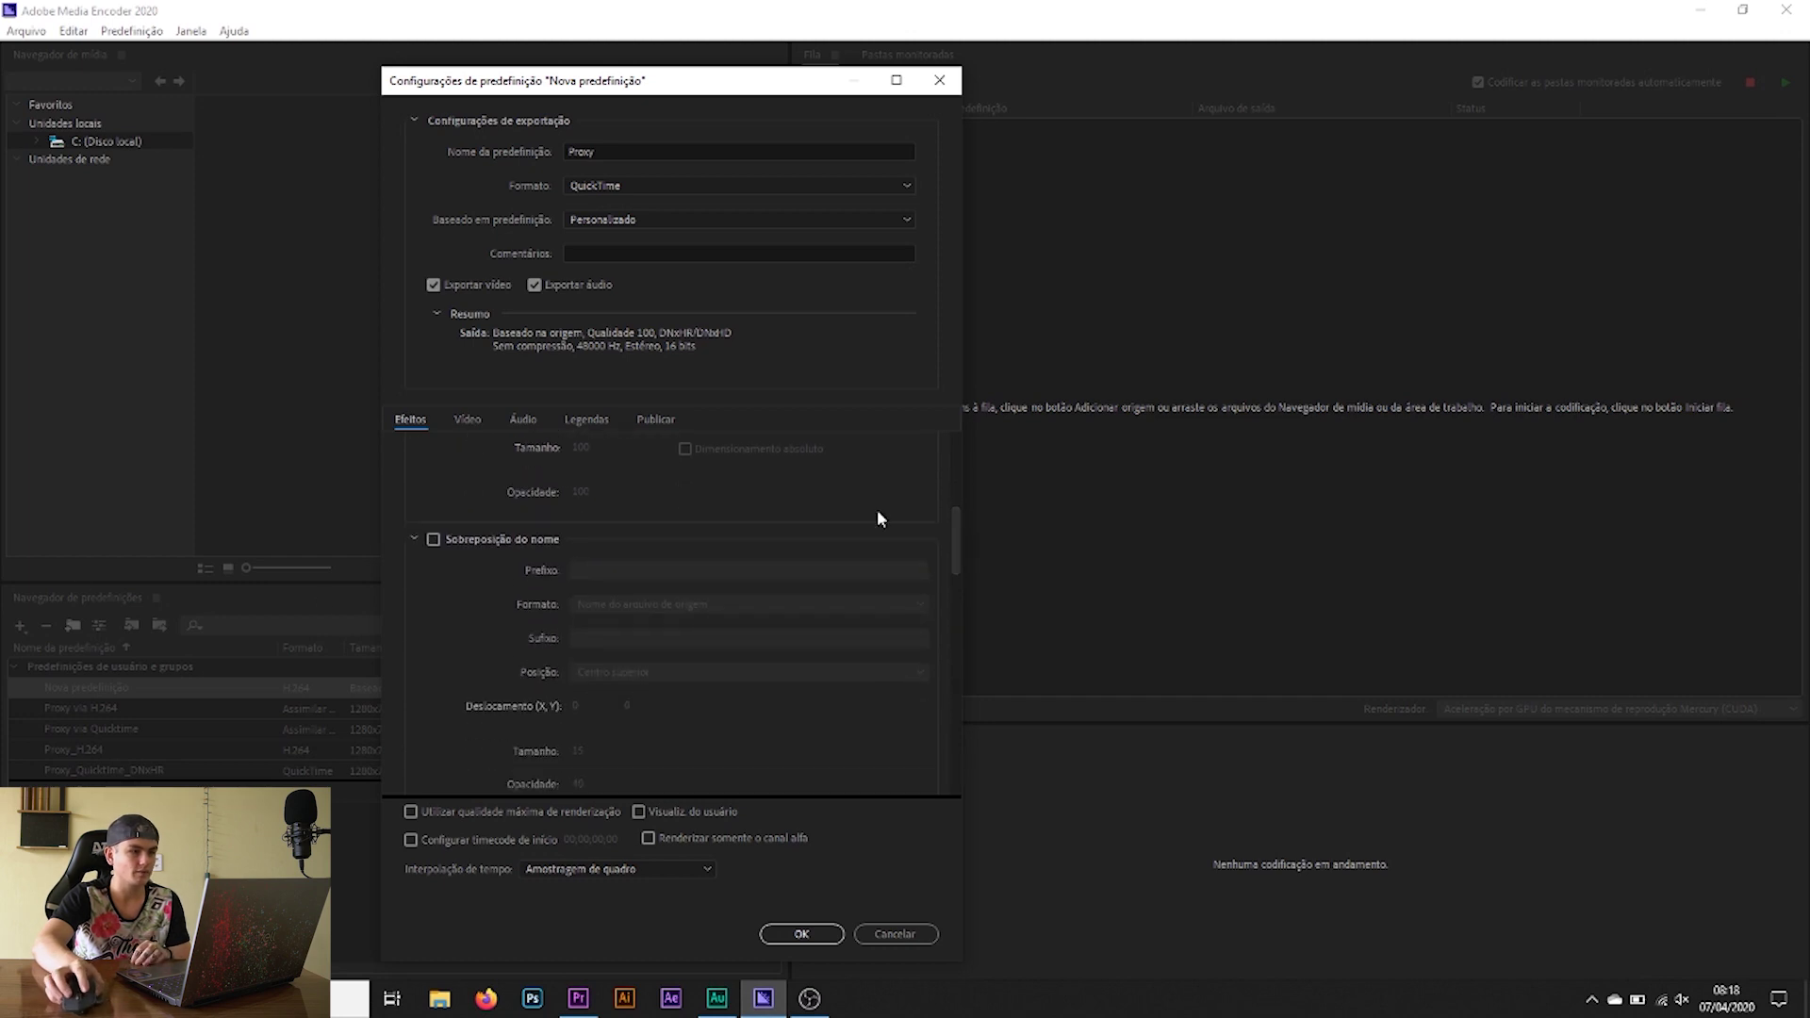
{"action": "left_click", "coordinate": [437, 539]}
{"action": "left_click", "coordinate": [625, 570]}
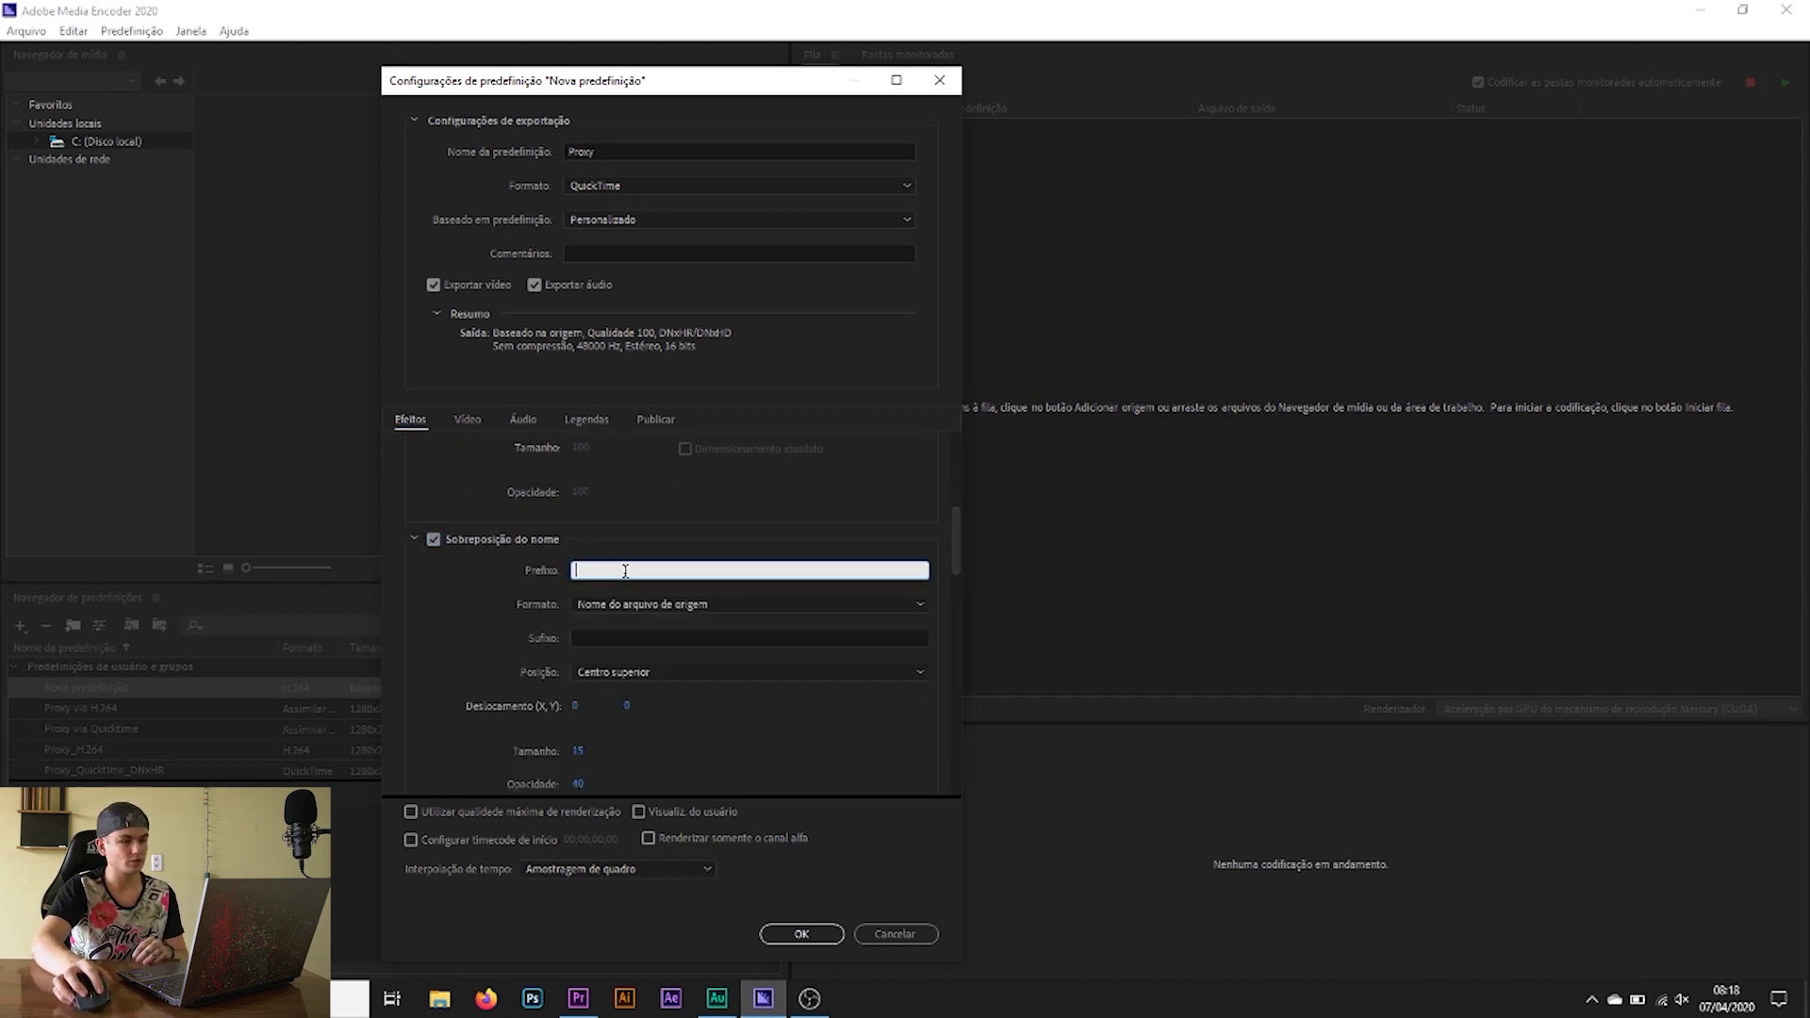
{"action": "type", "text": "proxy"}
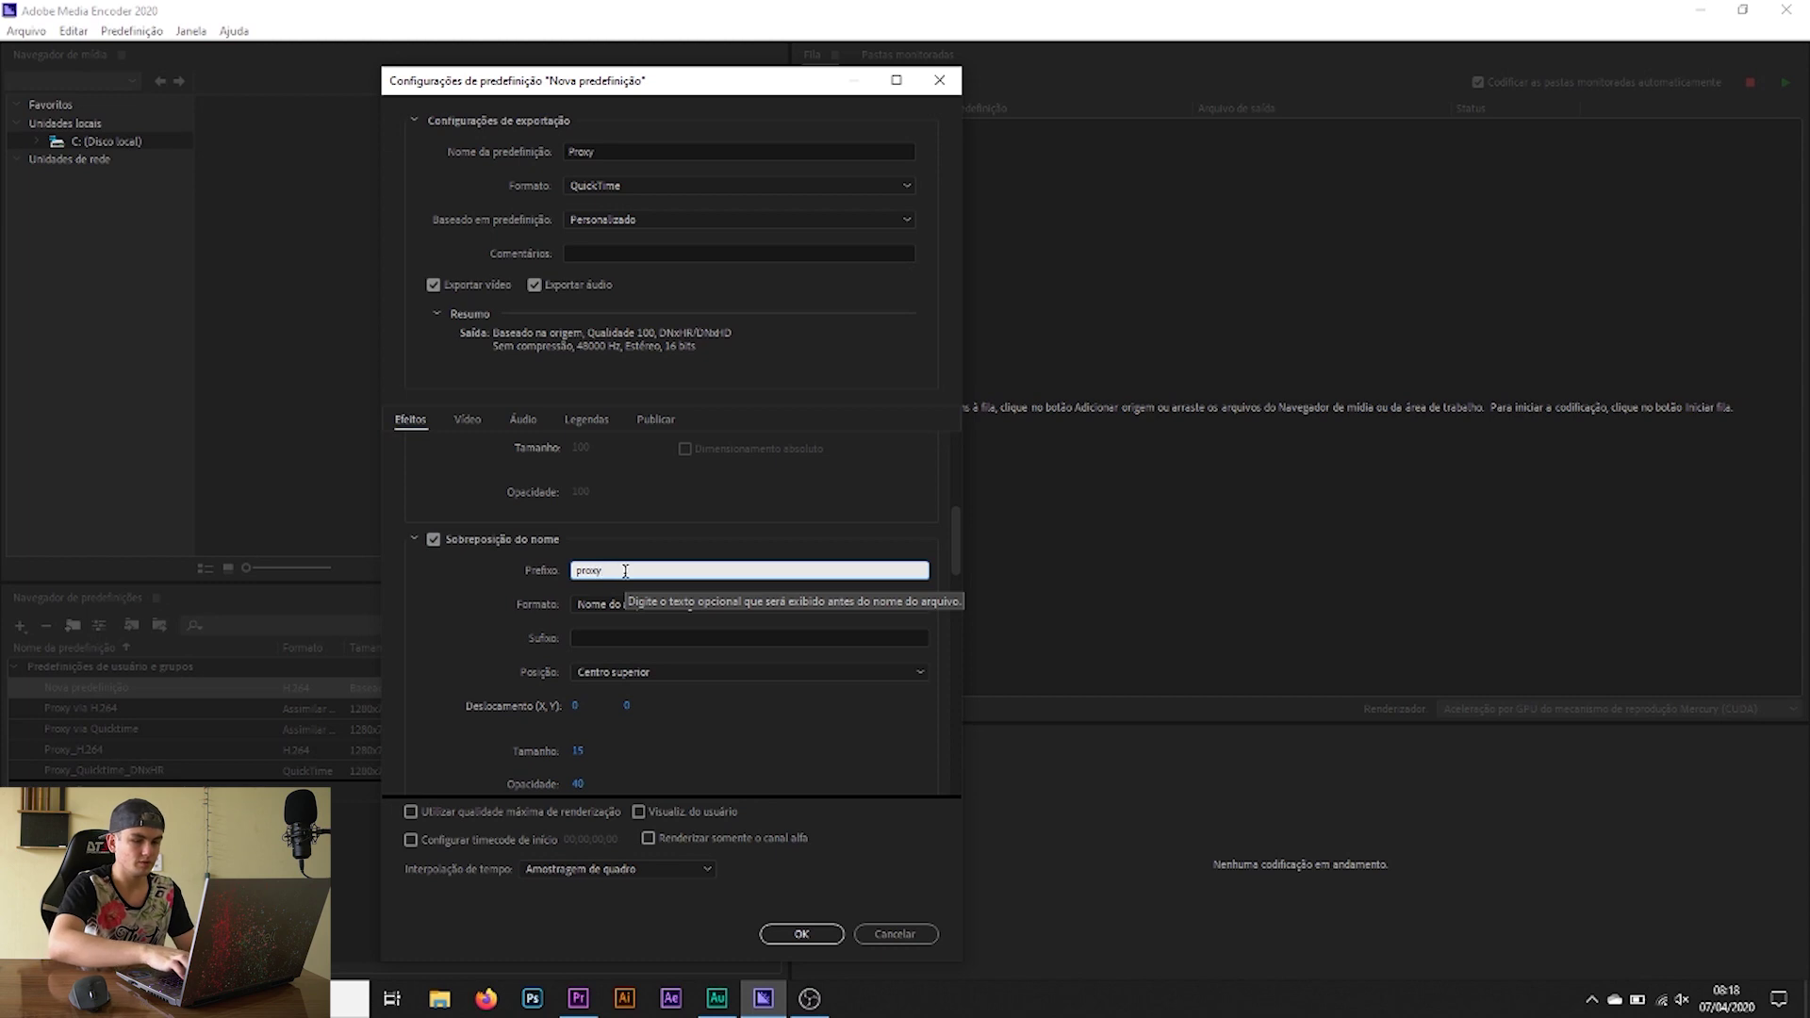
{"action": "type", "text": "_"}
{"action": "left_click", "coordinate": [595, 603]}
{"action": "left_click", "coordinate": [440, 609]}
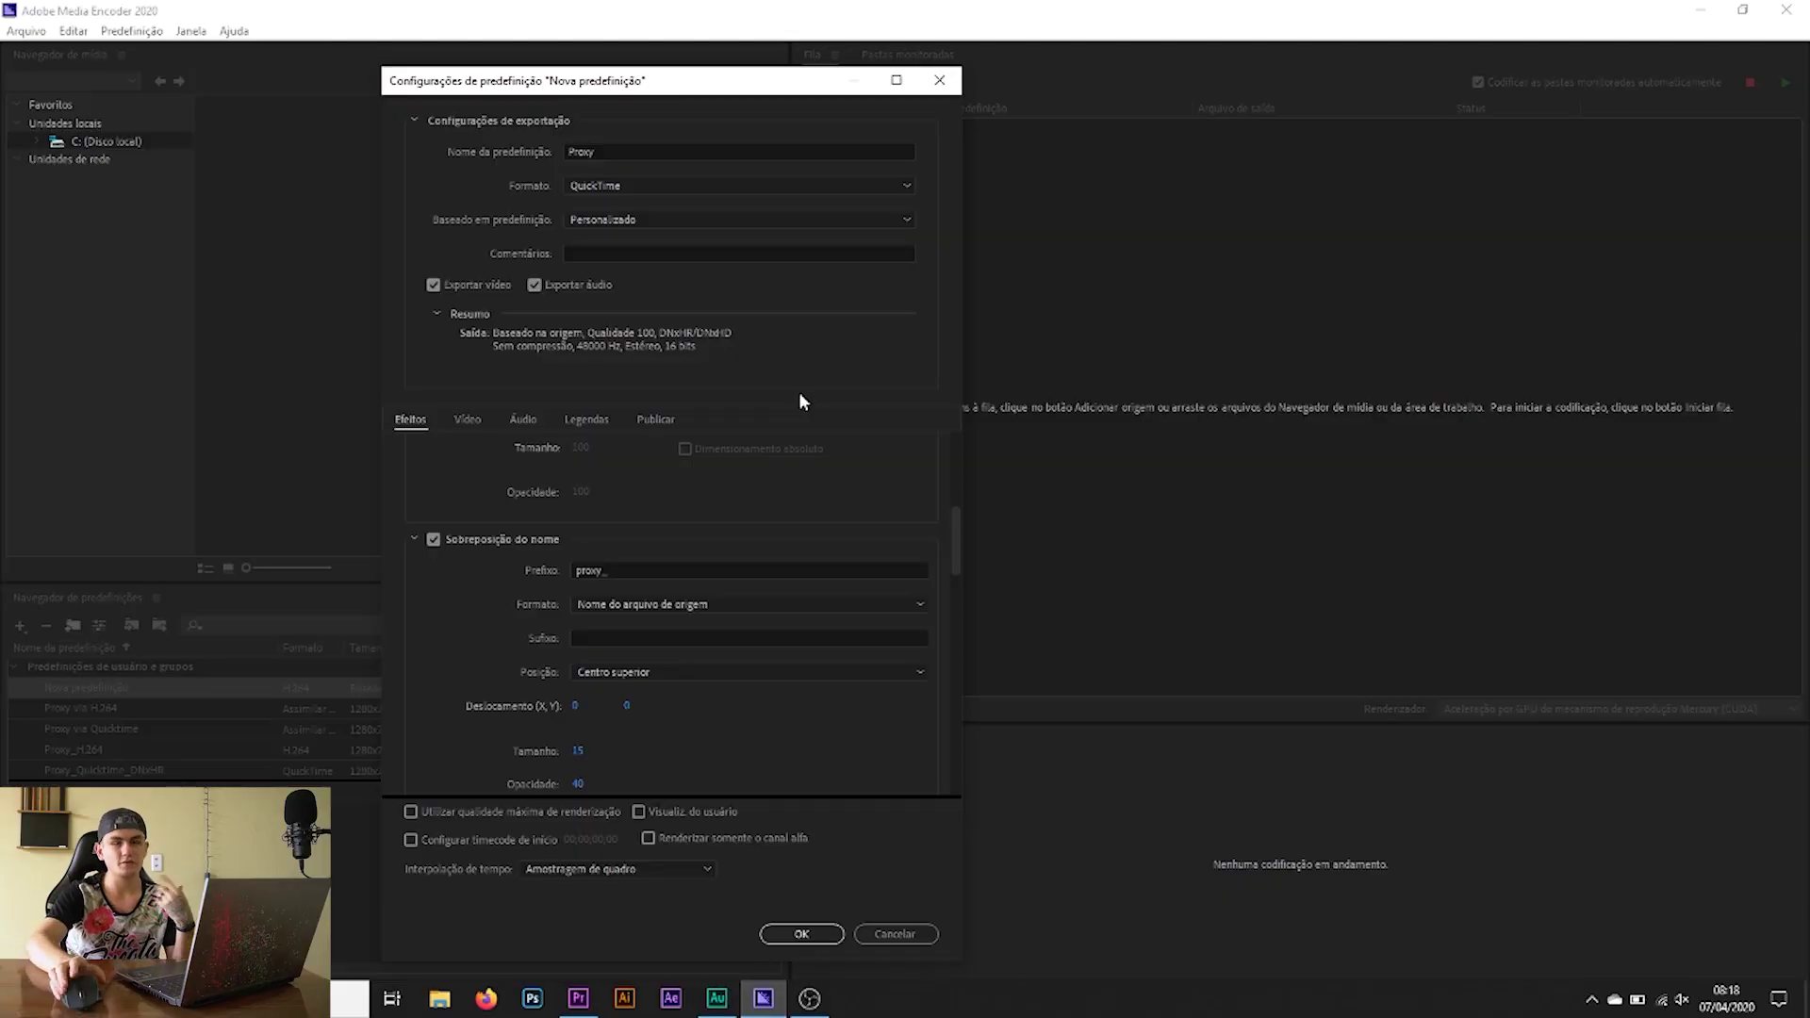
Step: Move the file-name overlay position to Inferior direito (bottom right)
{"action": "scroll", "coordinate": [533, 509], "scroll_direction": "up", "scroll_amount": 3}
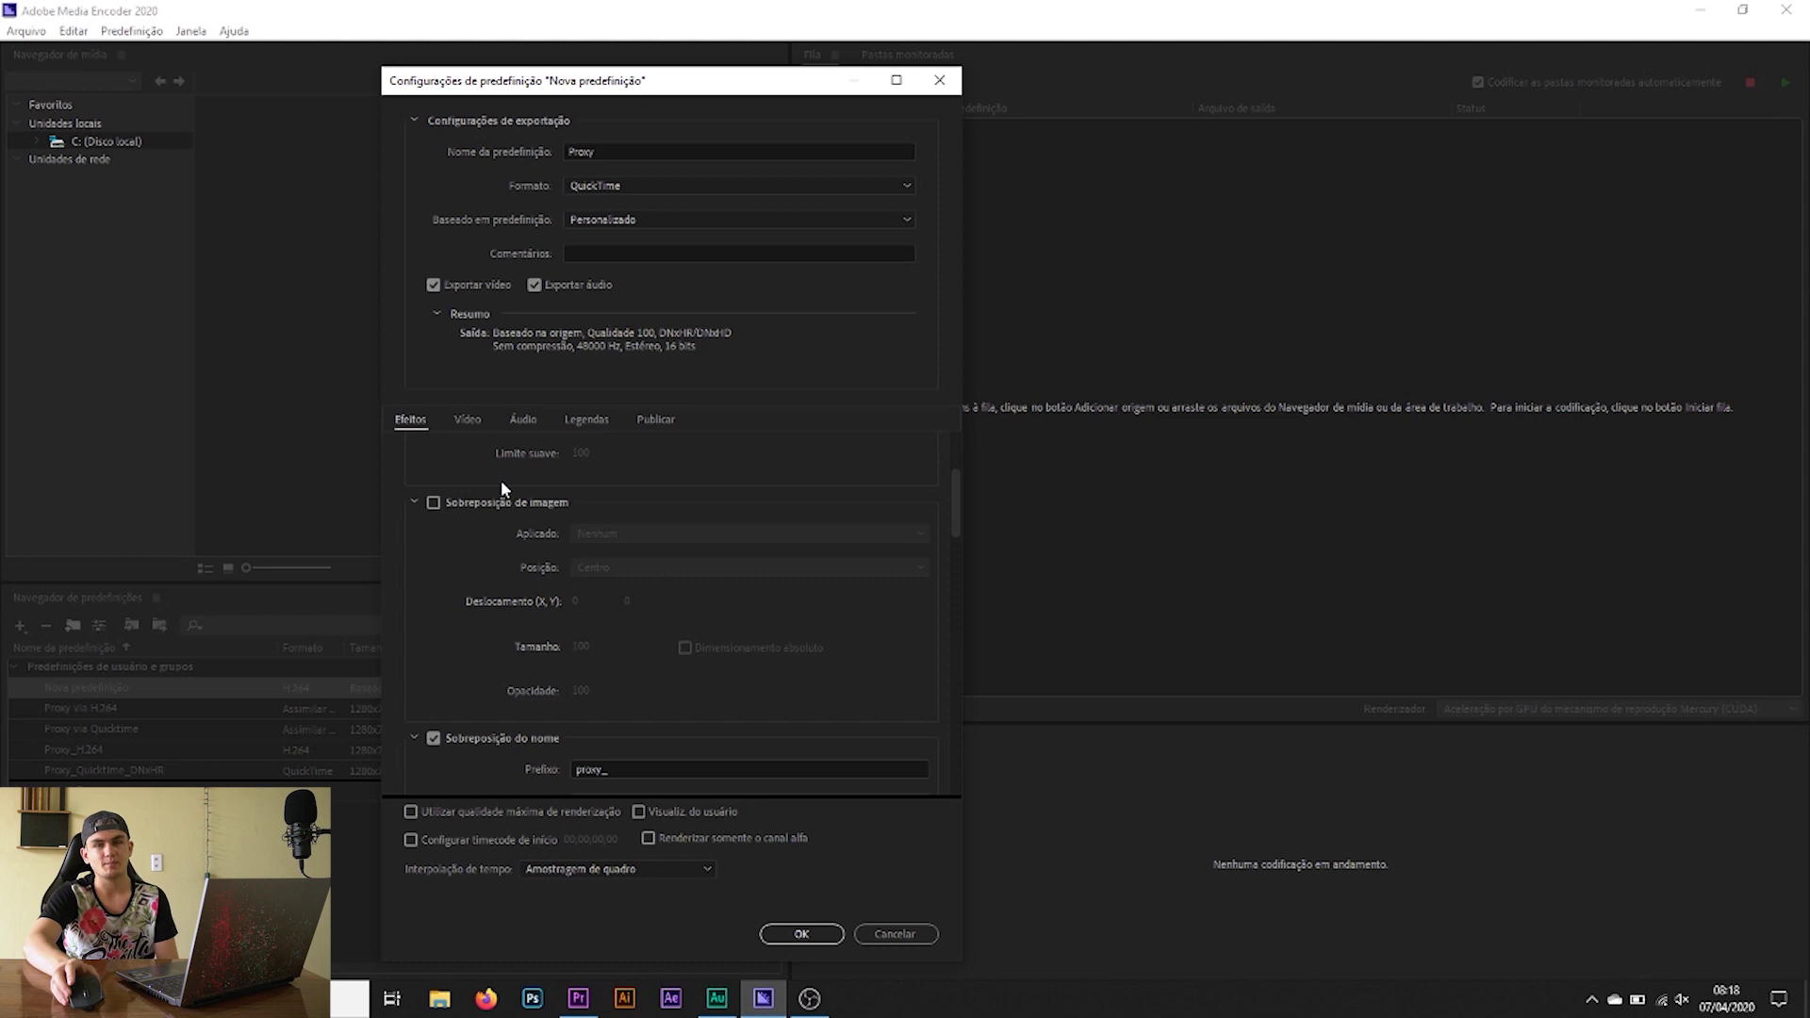
{"action": "left_click_drag", "start_coordinate": [955, 475], "coordinate": [969, 537]}
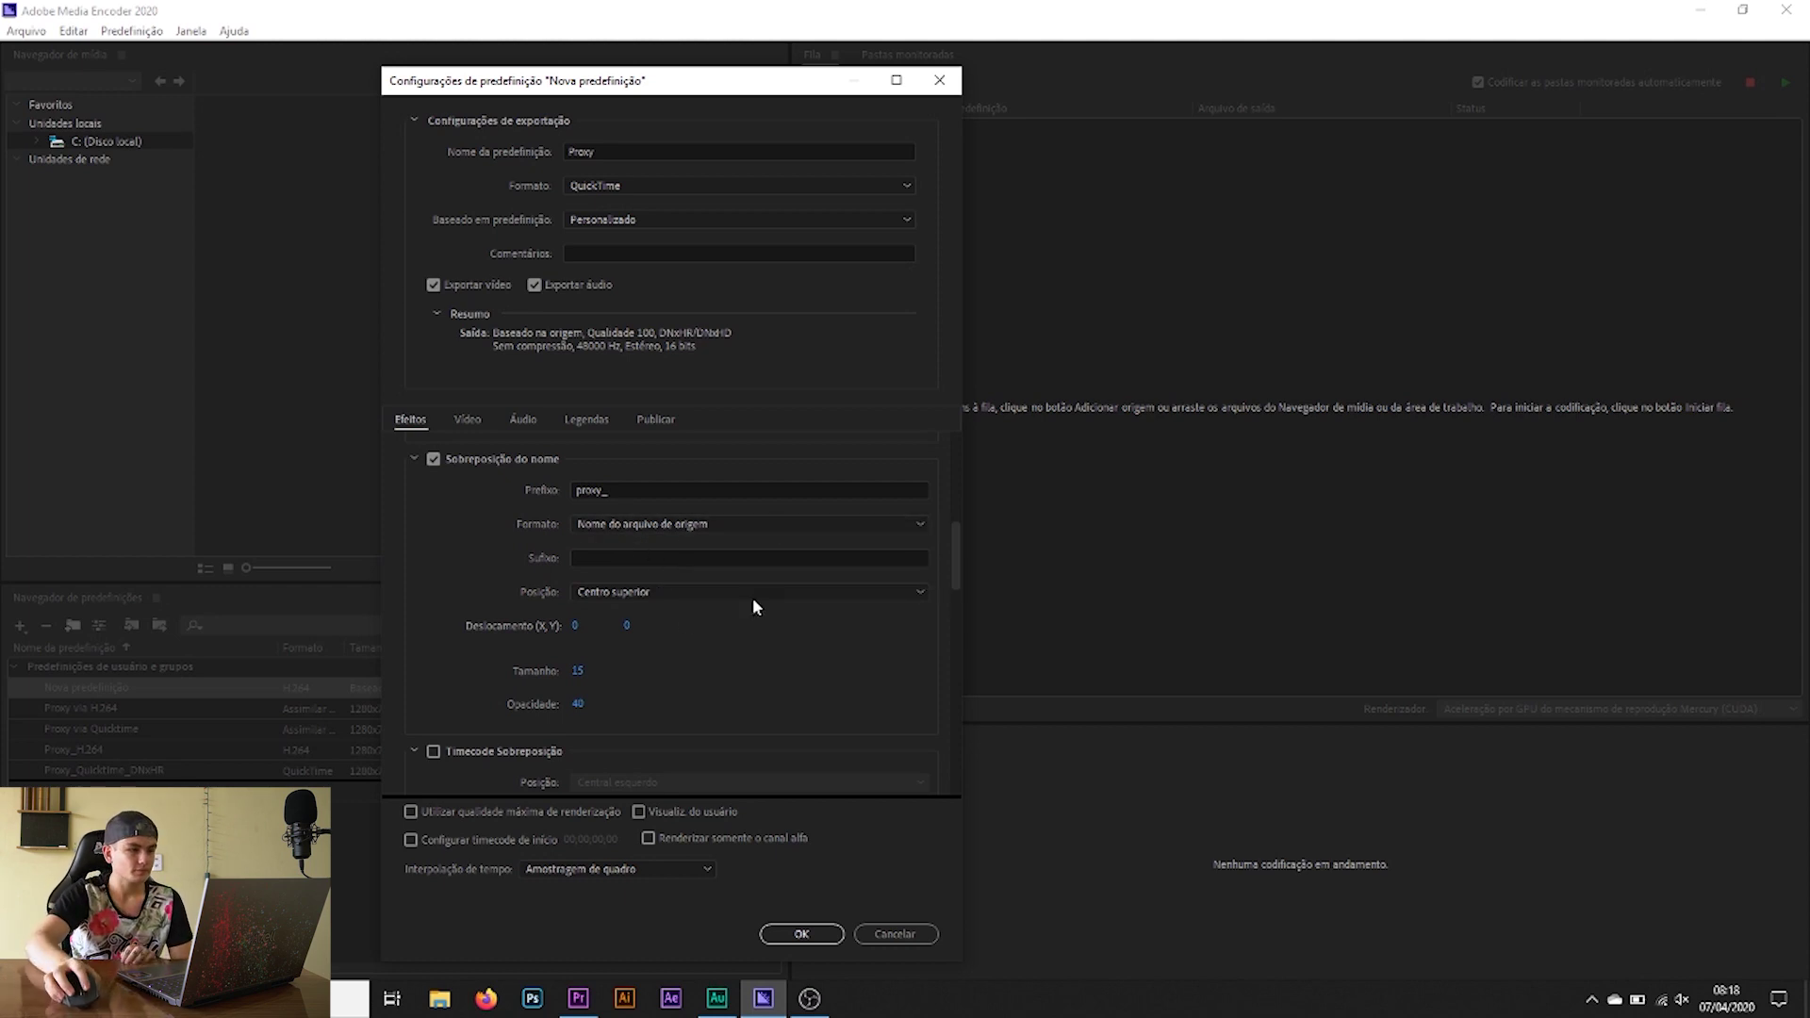
{"action": "left_click", "coordinate": [573, 592]}
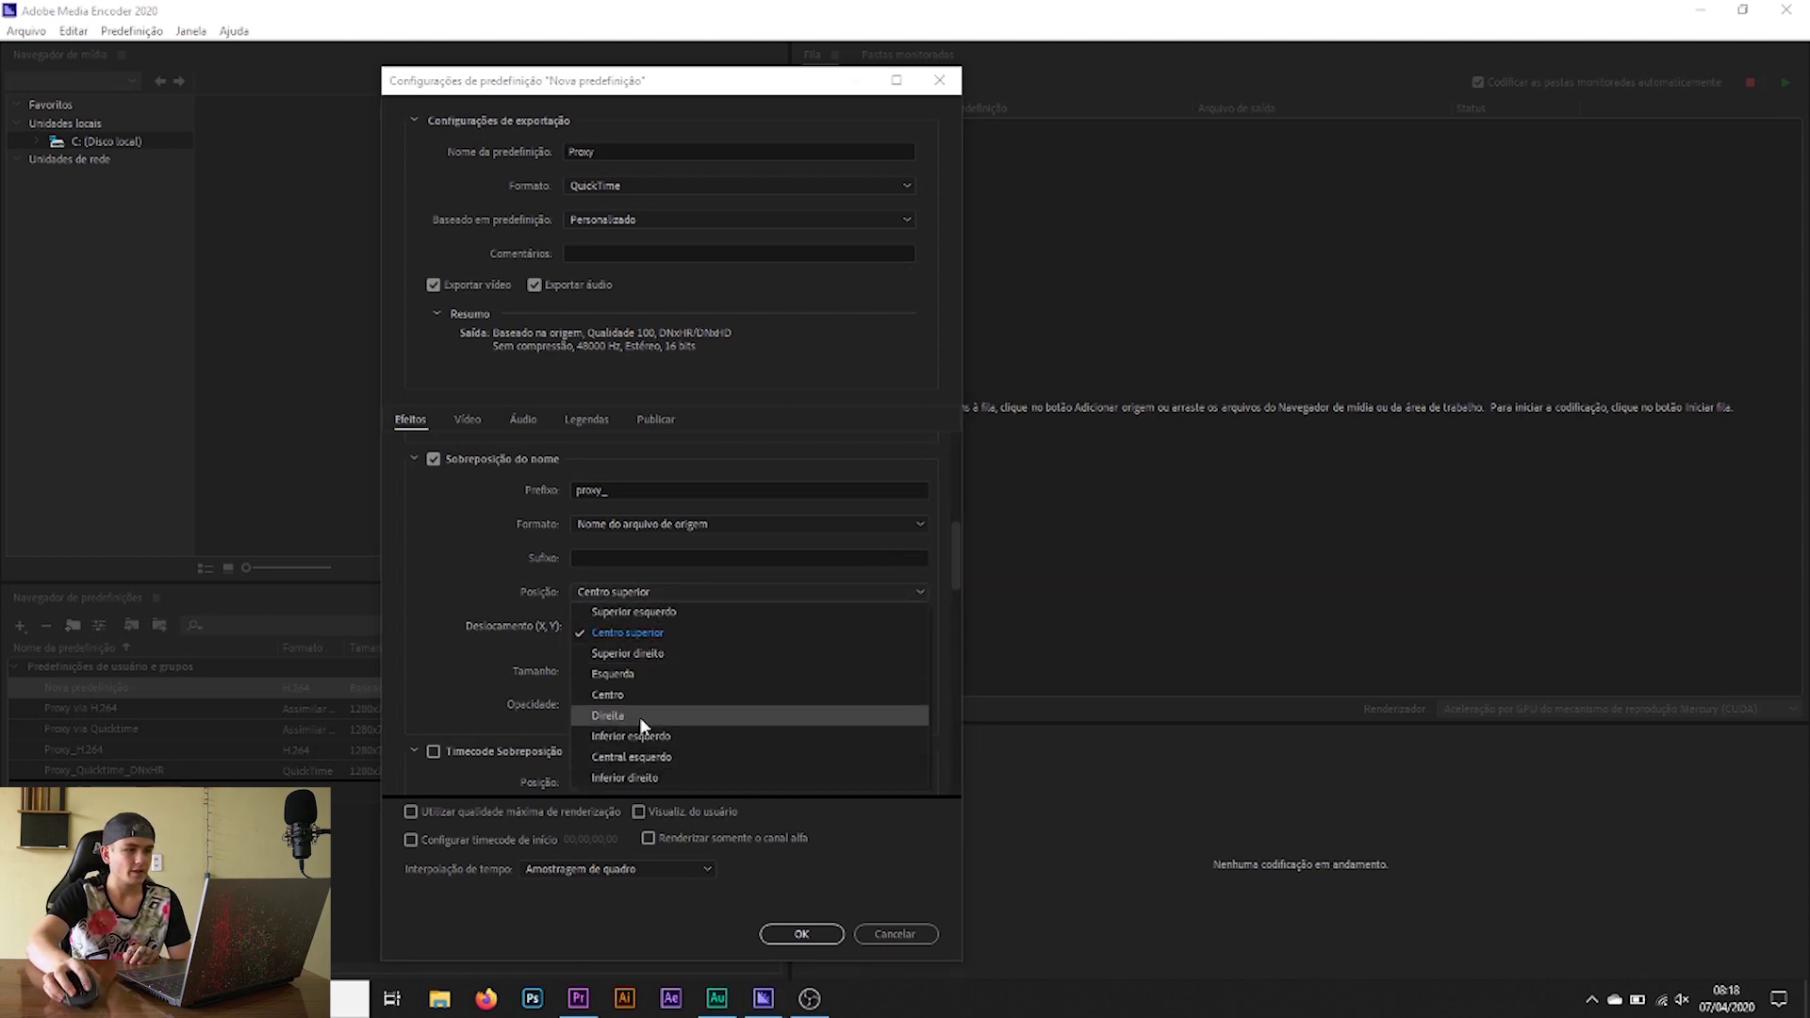
{"action": "left_click", "coordinate": [638, 777]}
{"action": "left_click", "coordinate": [473, 596]}
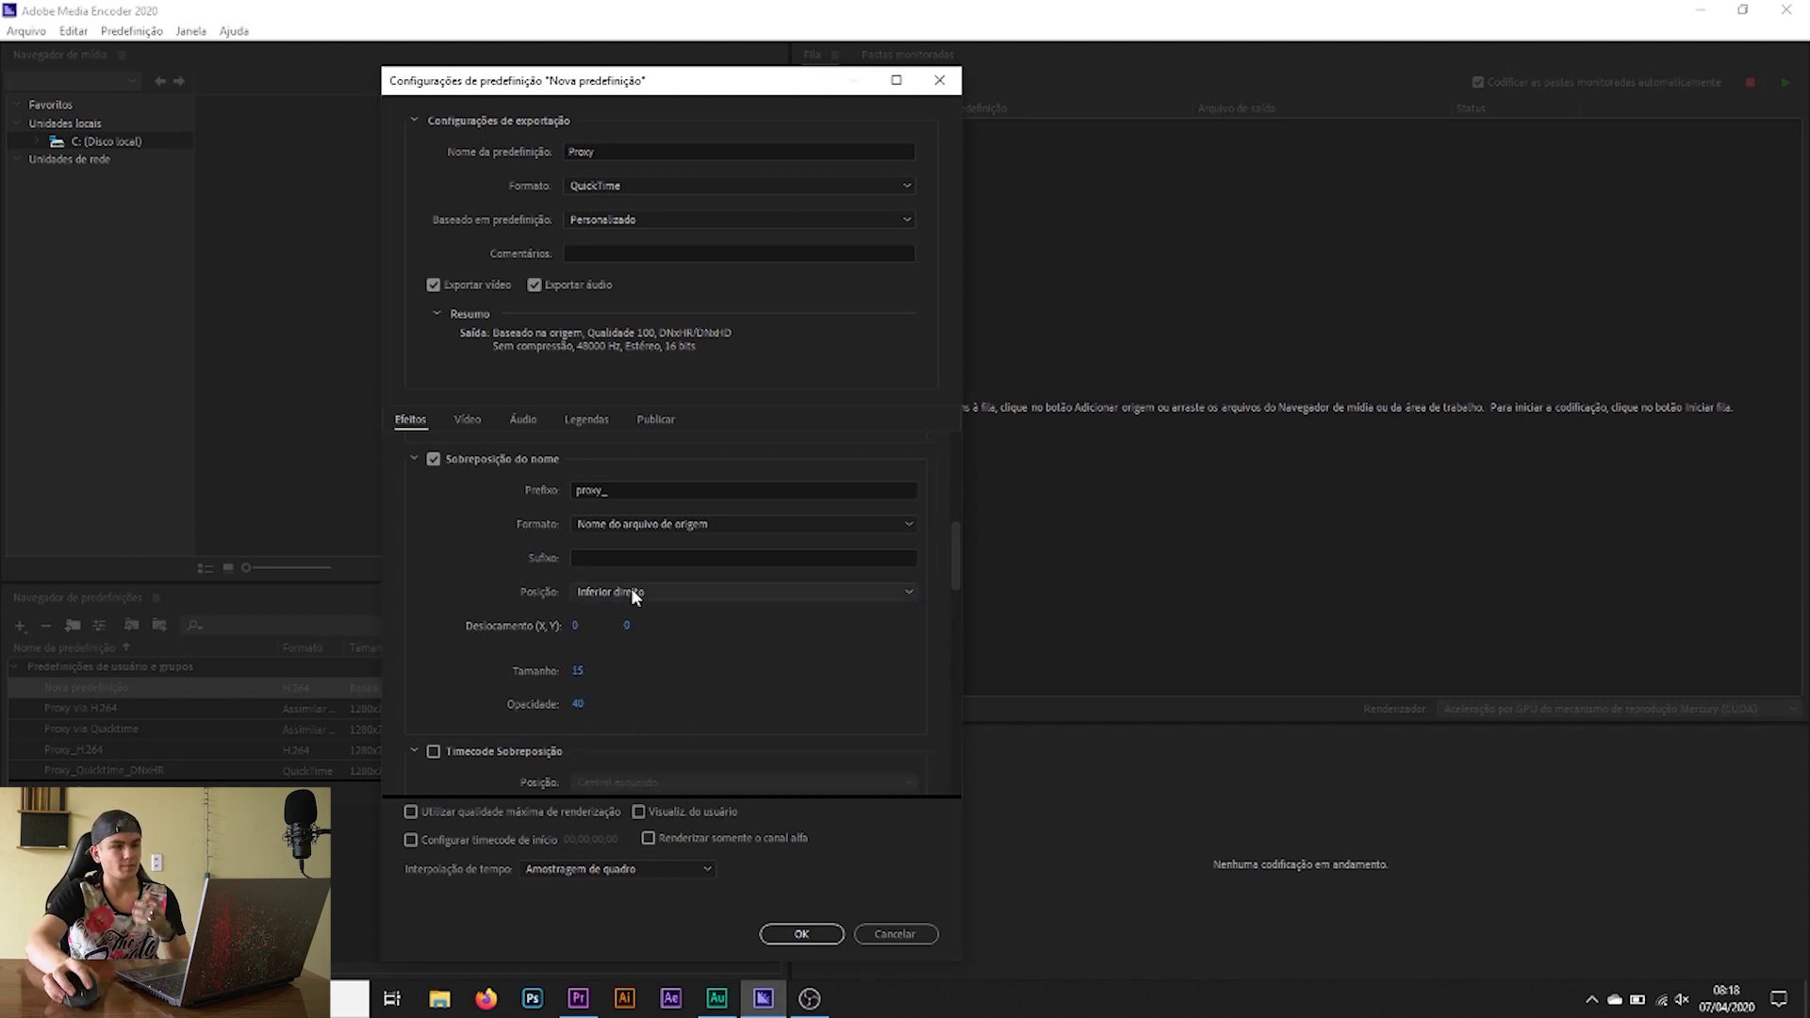
{"action": "left_click_drag", "start_coordinate": [956, 550], "coordinate": [956, 499]}
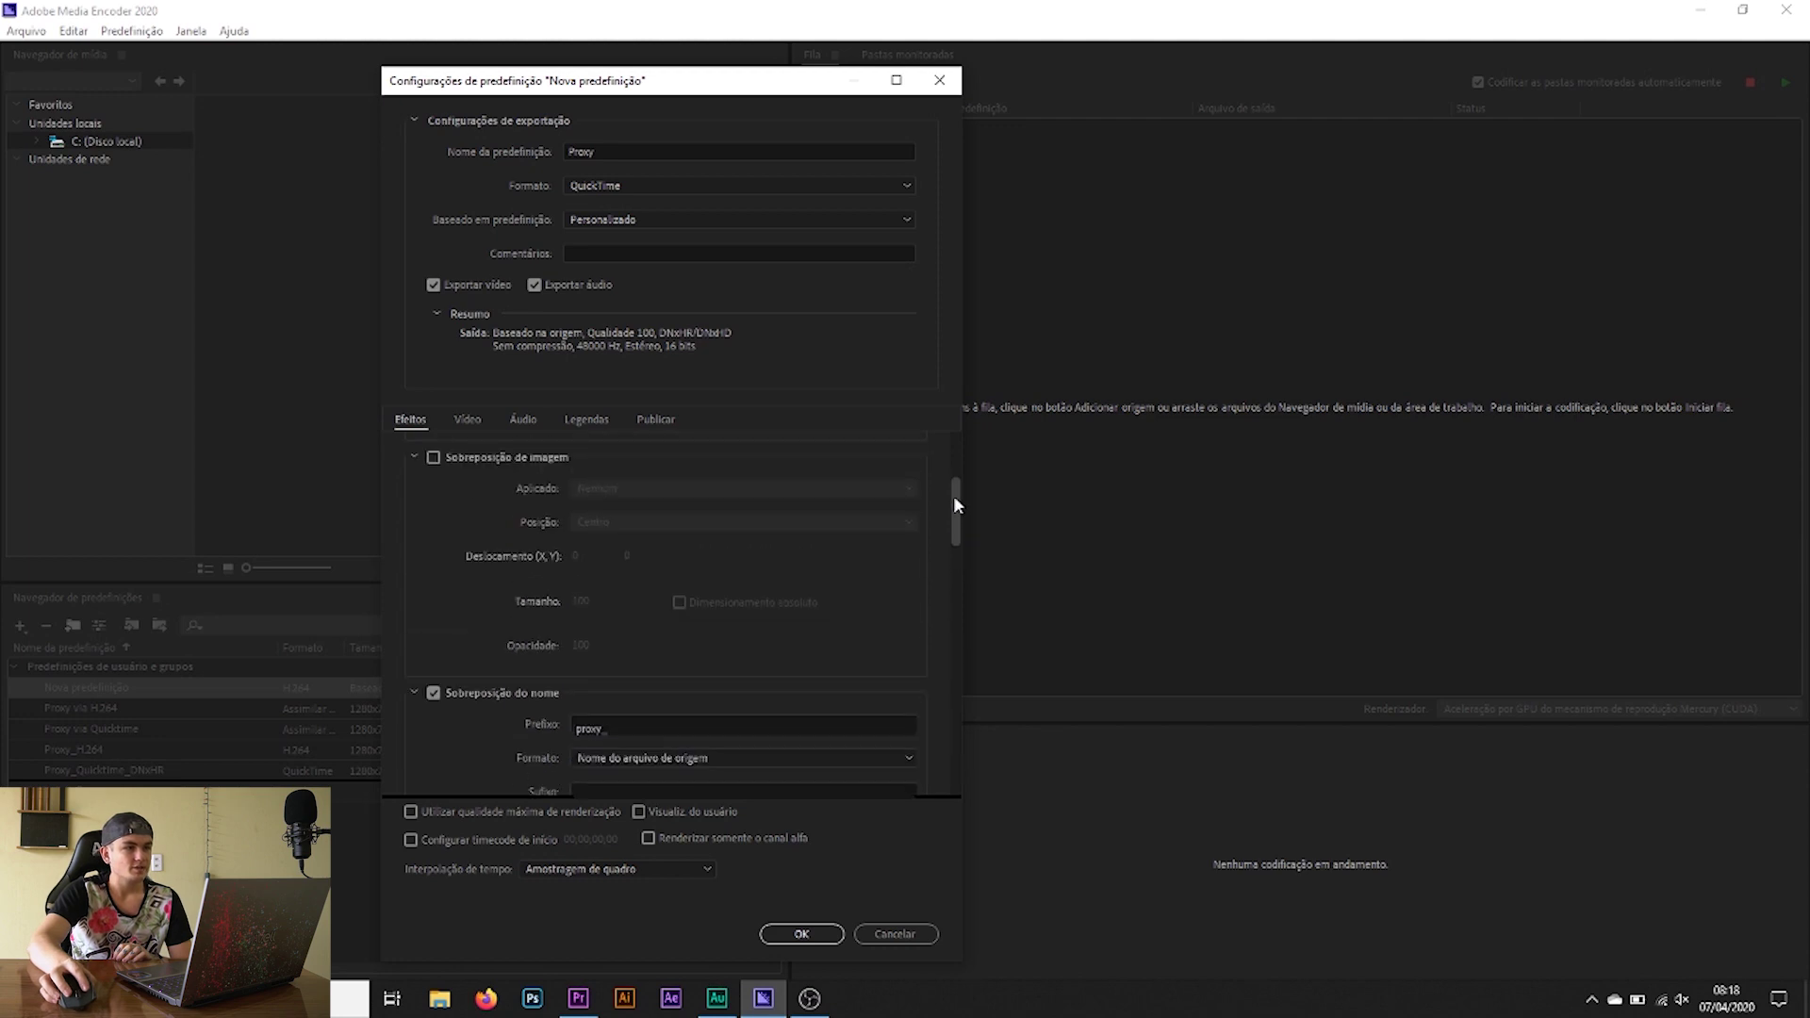
Step: Rename the preset to Proxy_quick and save it to the user presets
{"action": "left_click", "coordinate": [680, 151]}
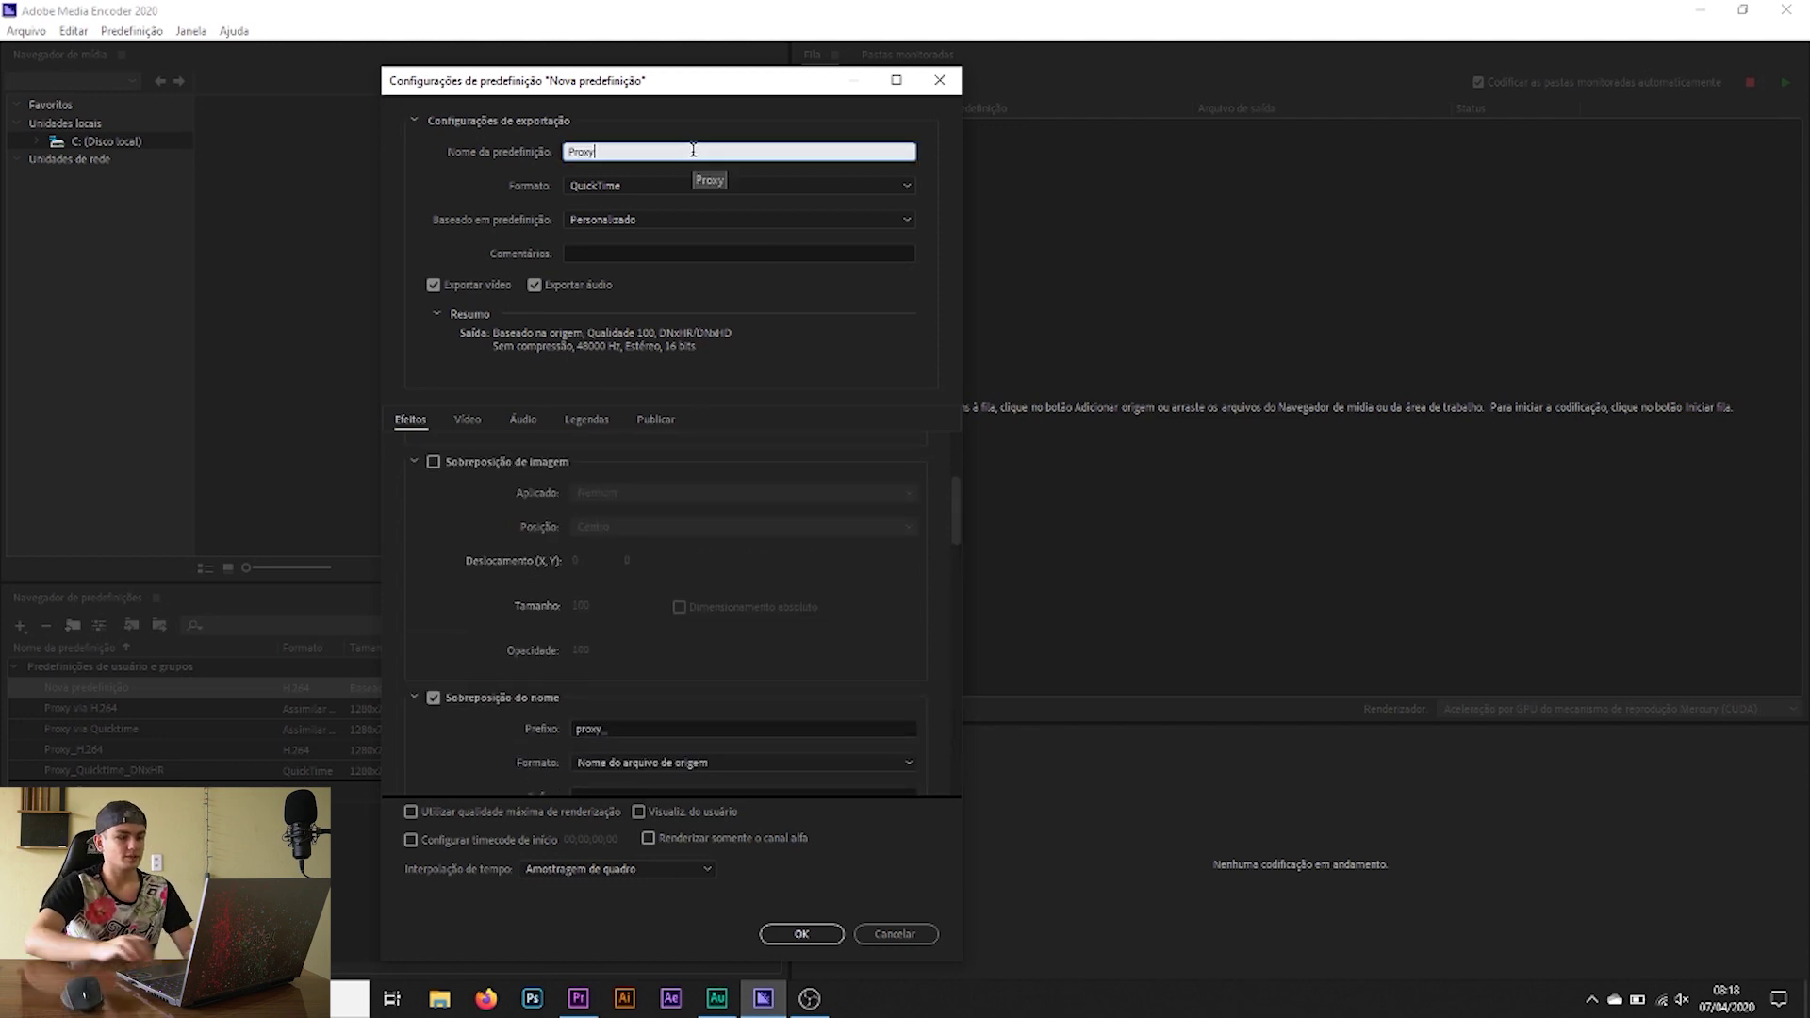
{"action": "type", "text": "_quick"}
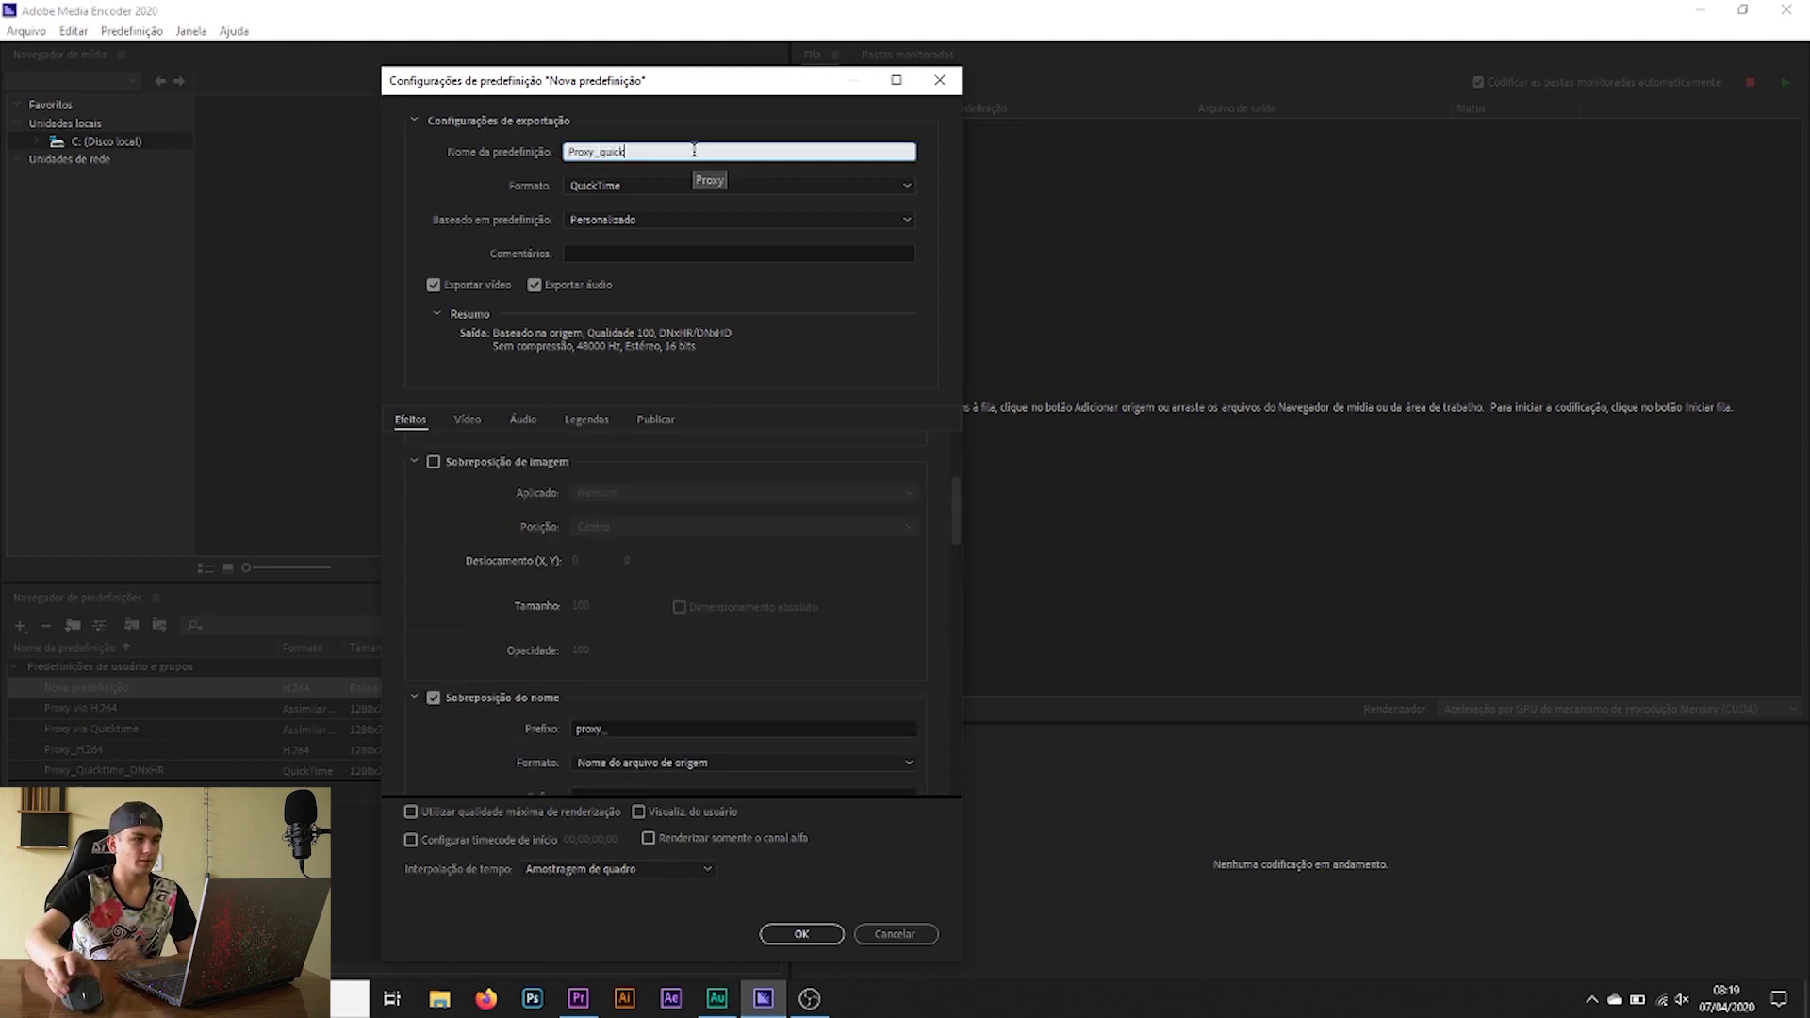
{"action": "left_click", "coordinate": [812, 936]}
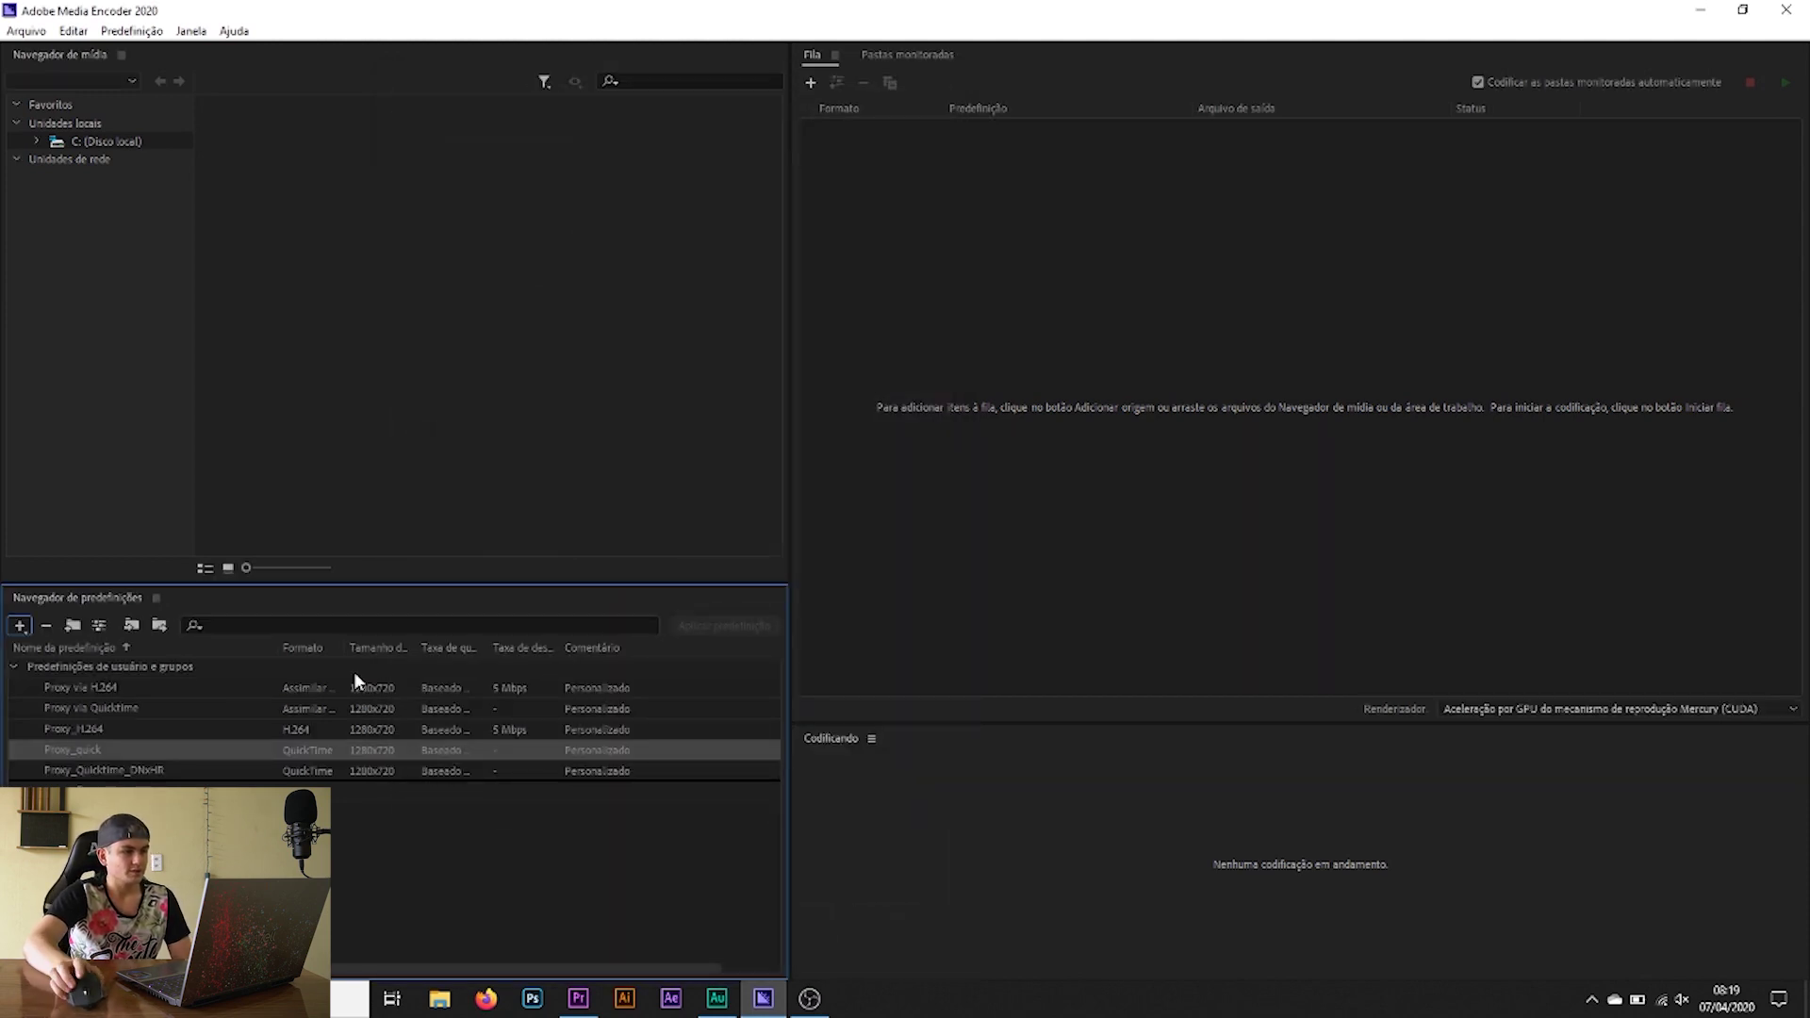
{"action": "left_click", "coordinate": [48, 638]}
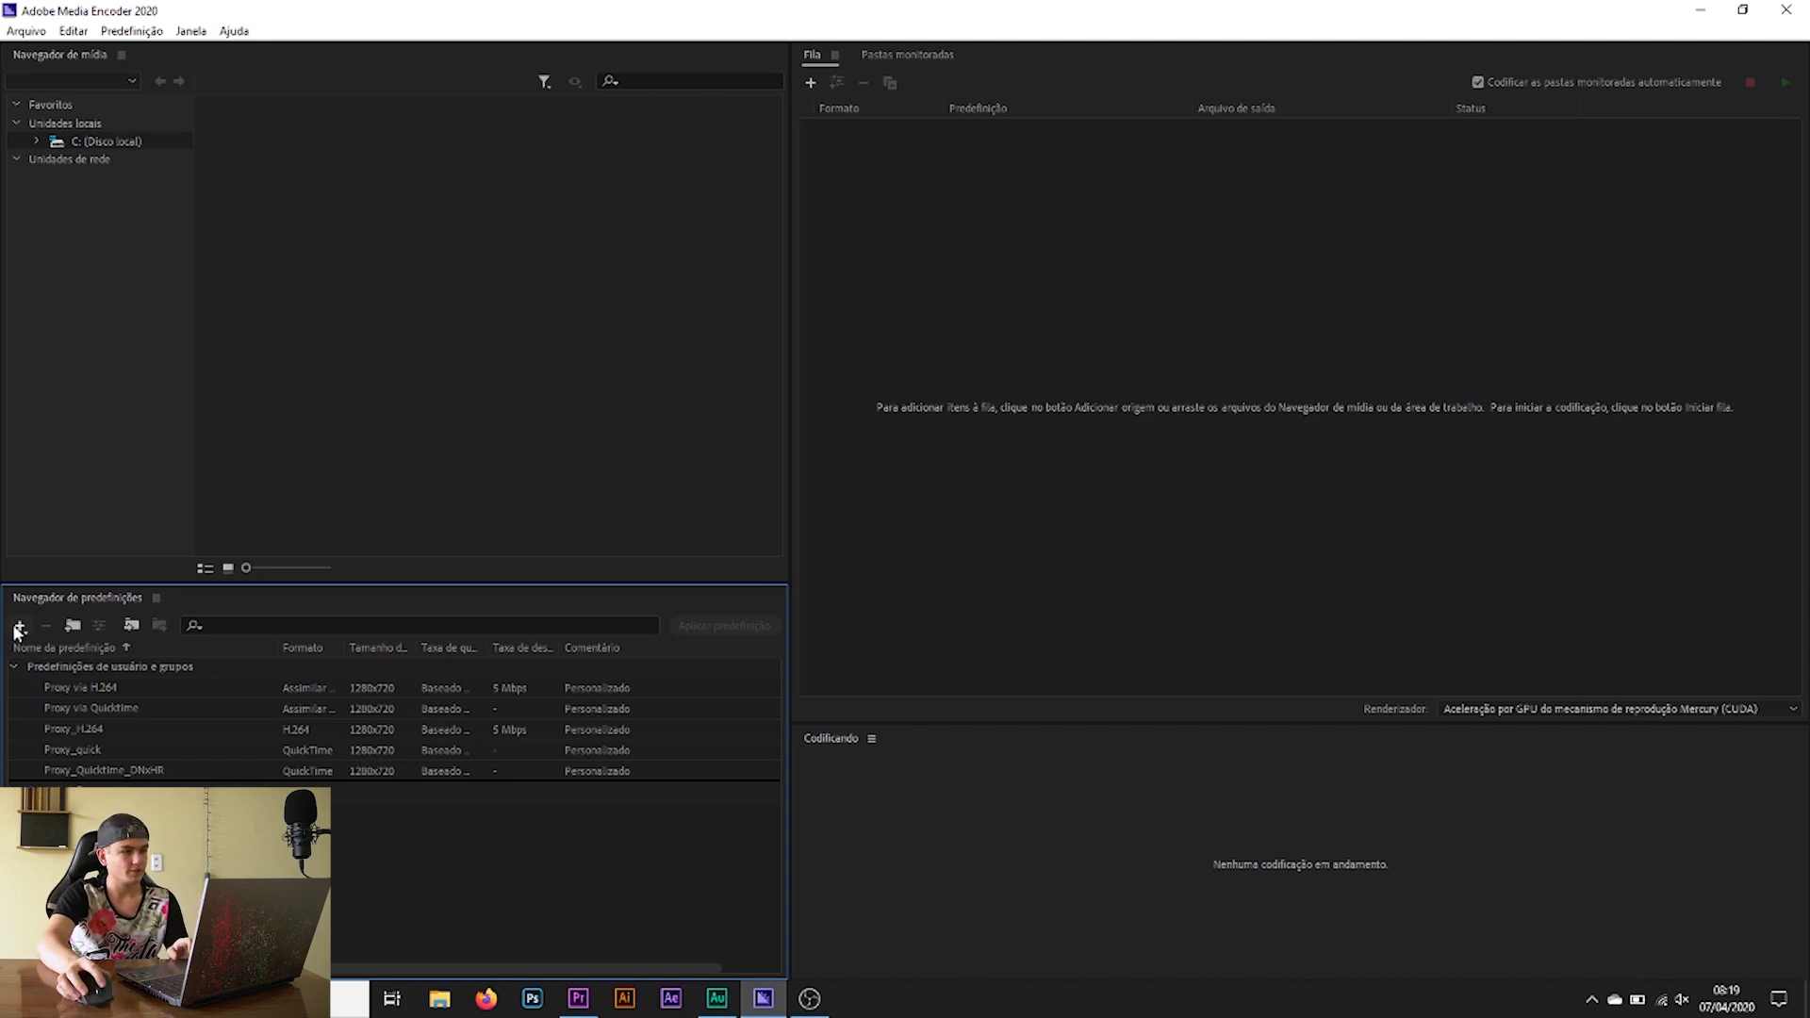
Step: Start a new encoding preset in H.264 format and show its video settings
{"action": "left_click", "coordinate": [20, 625]}
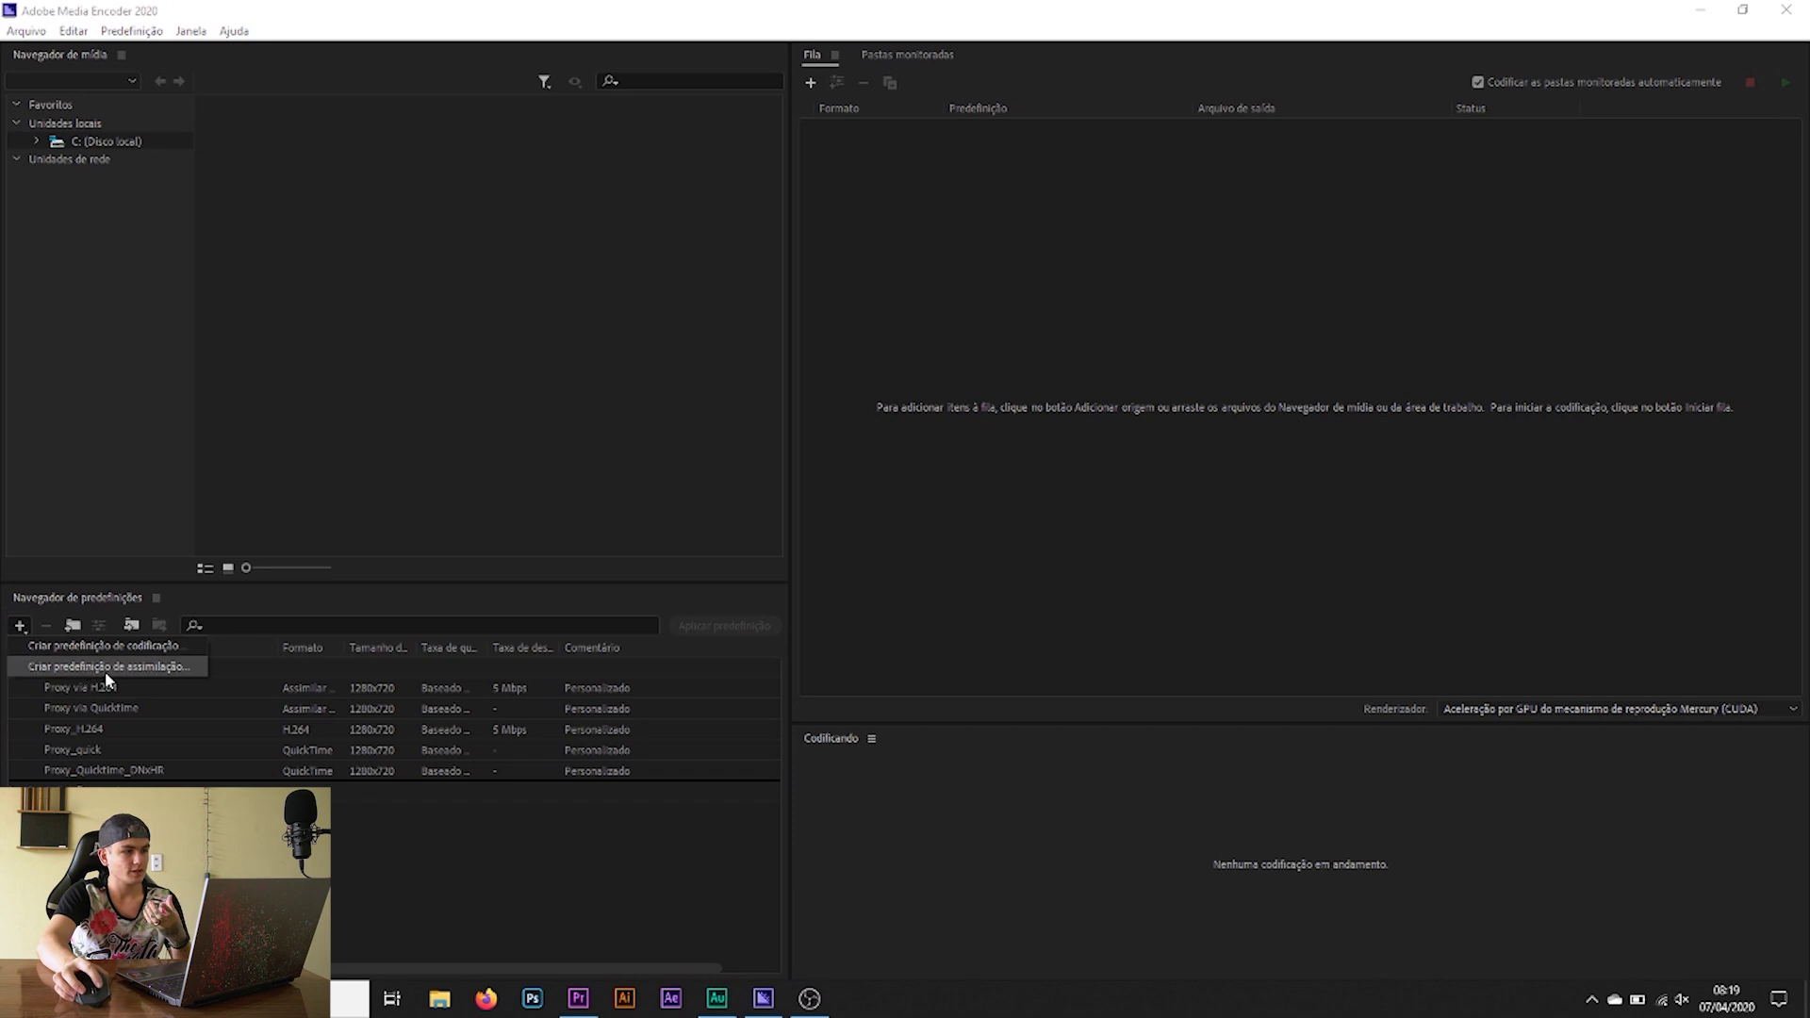
{"action": "left_click", "coordinate": [107, 647]}
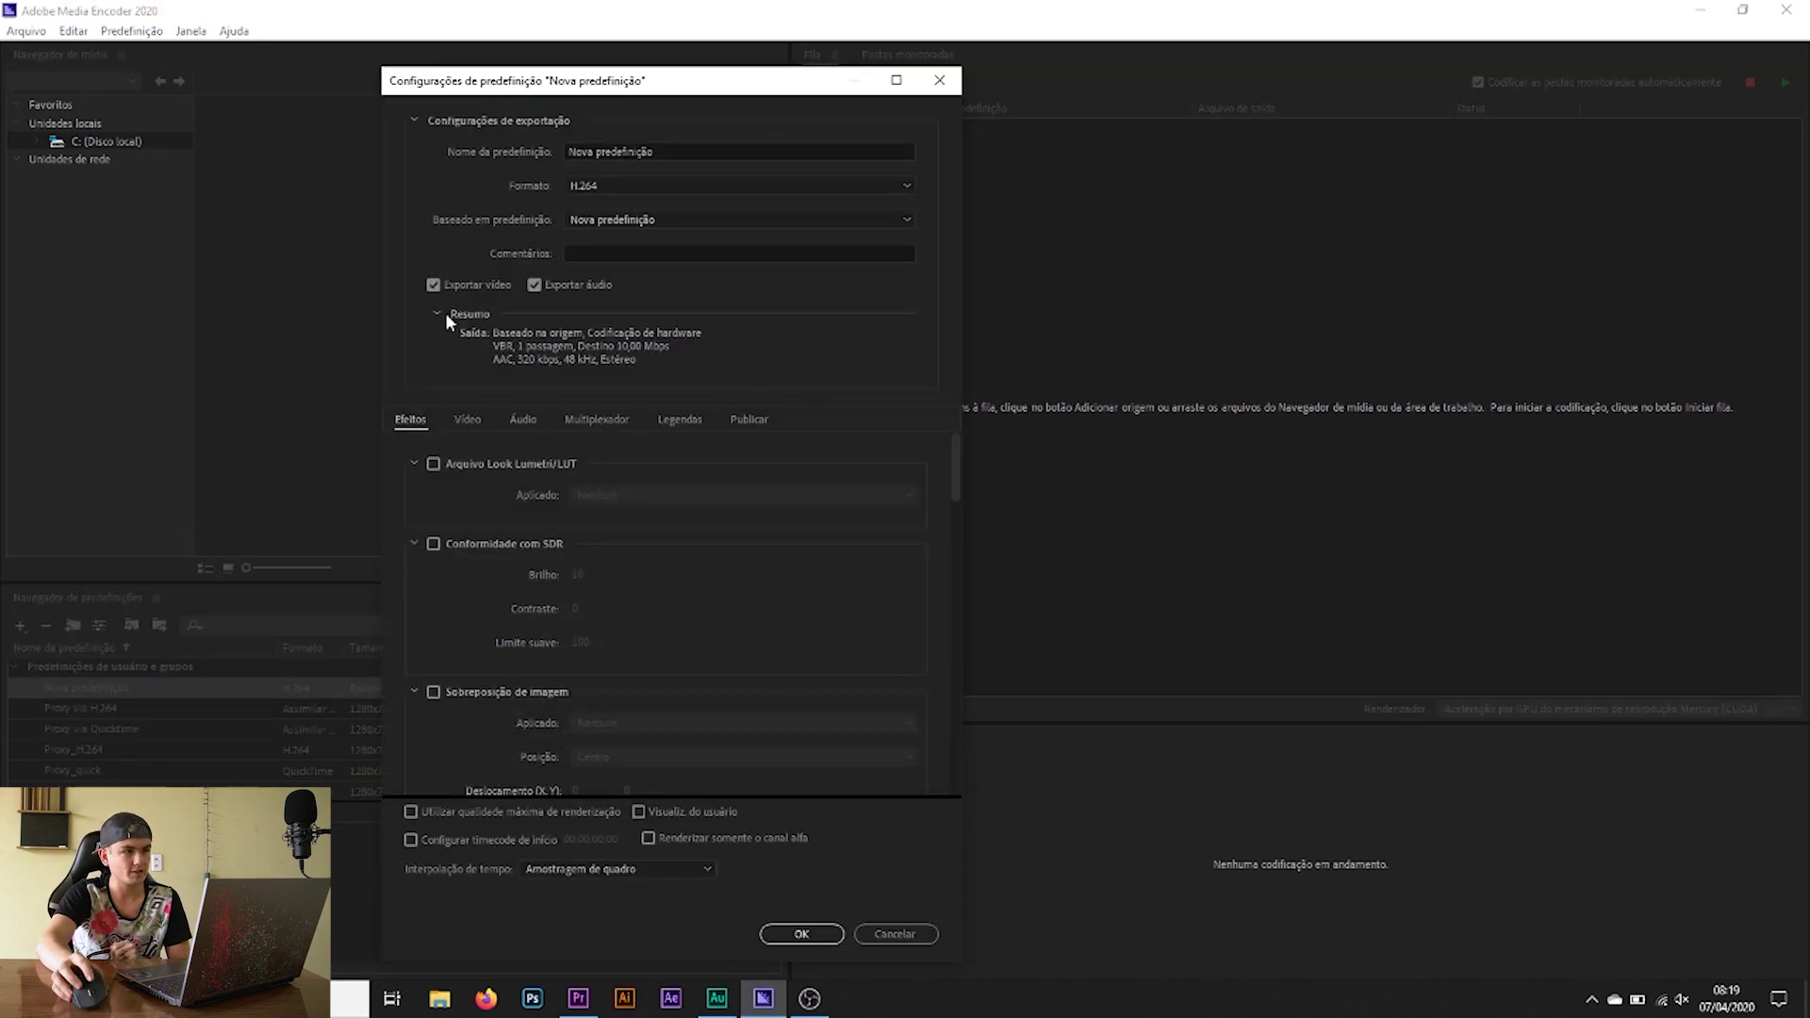
{"action": "left_click", "coordinate": [600, 184]}
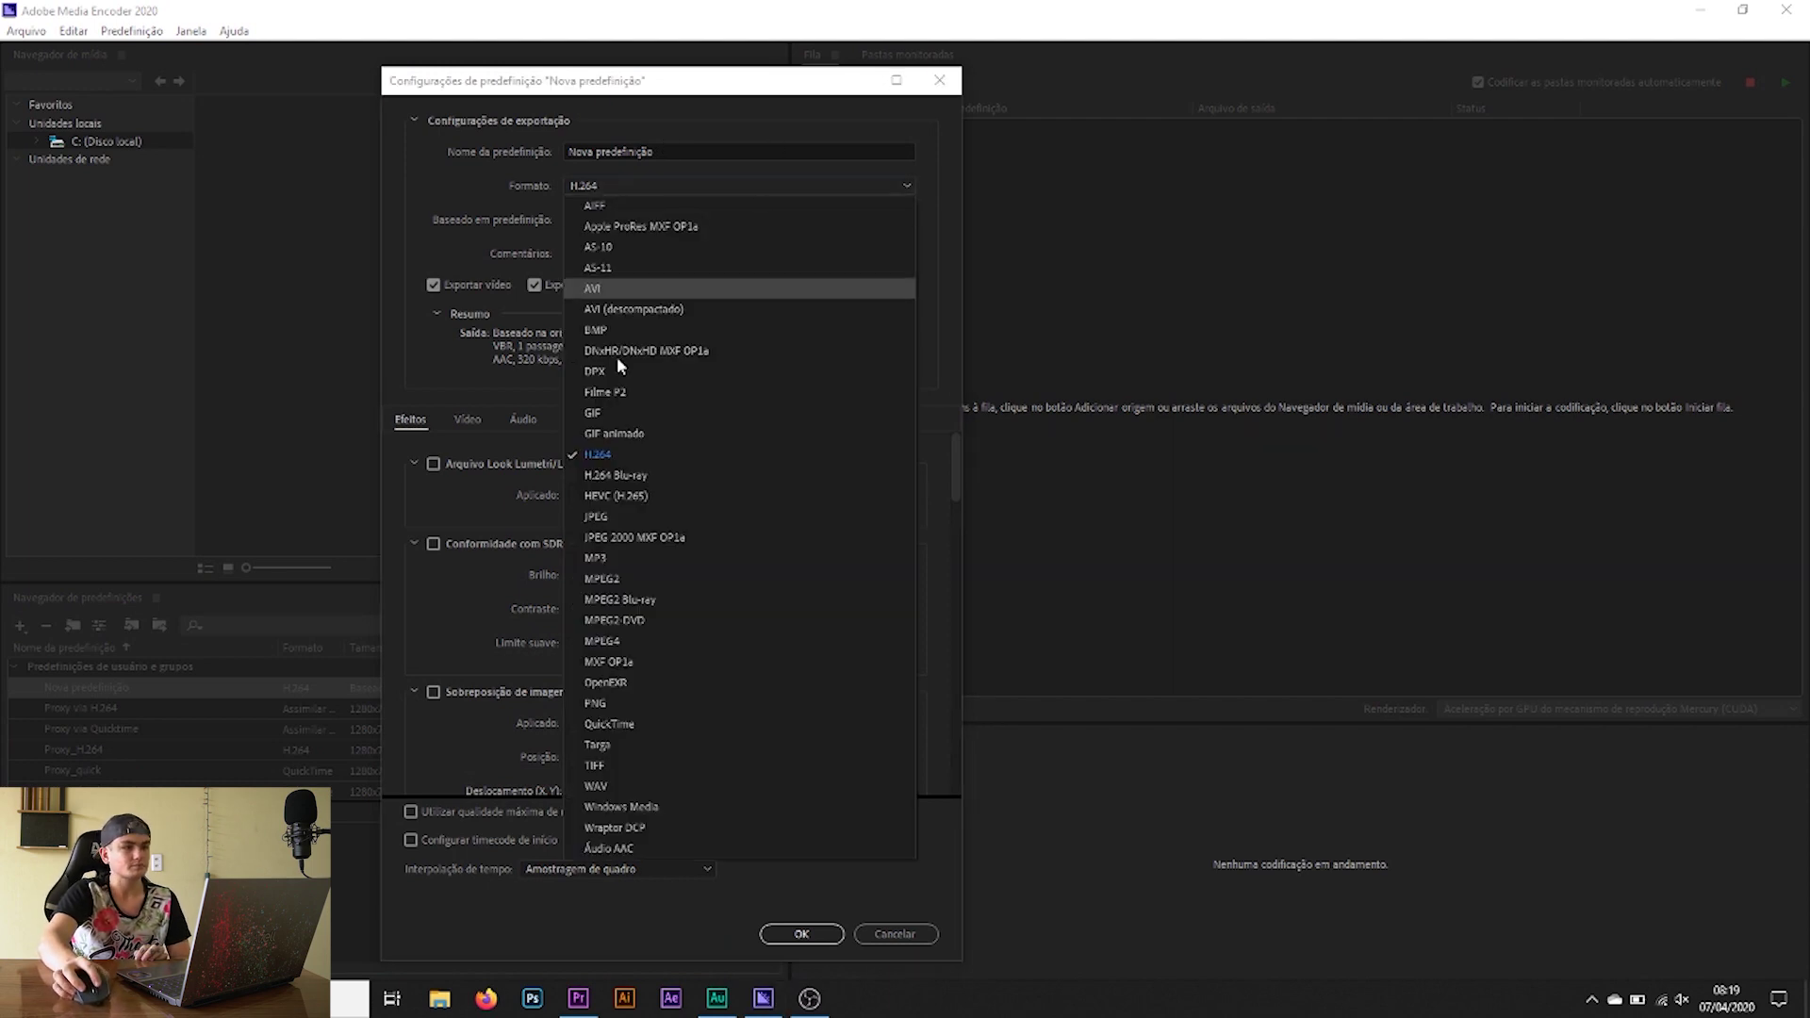
{"action": "left_click", "coordinate": [639, 455]}
{"action": "left_click", "coordinate": [596, 228]}
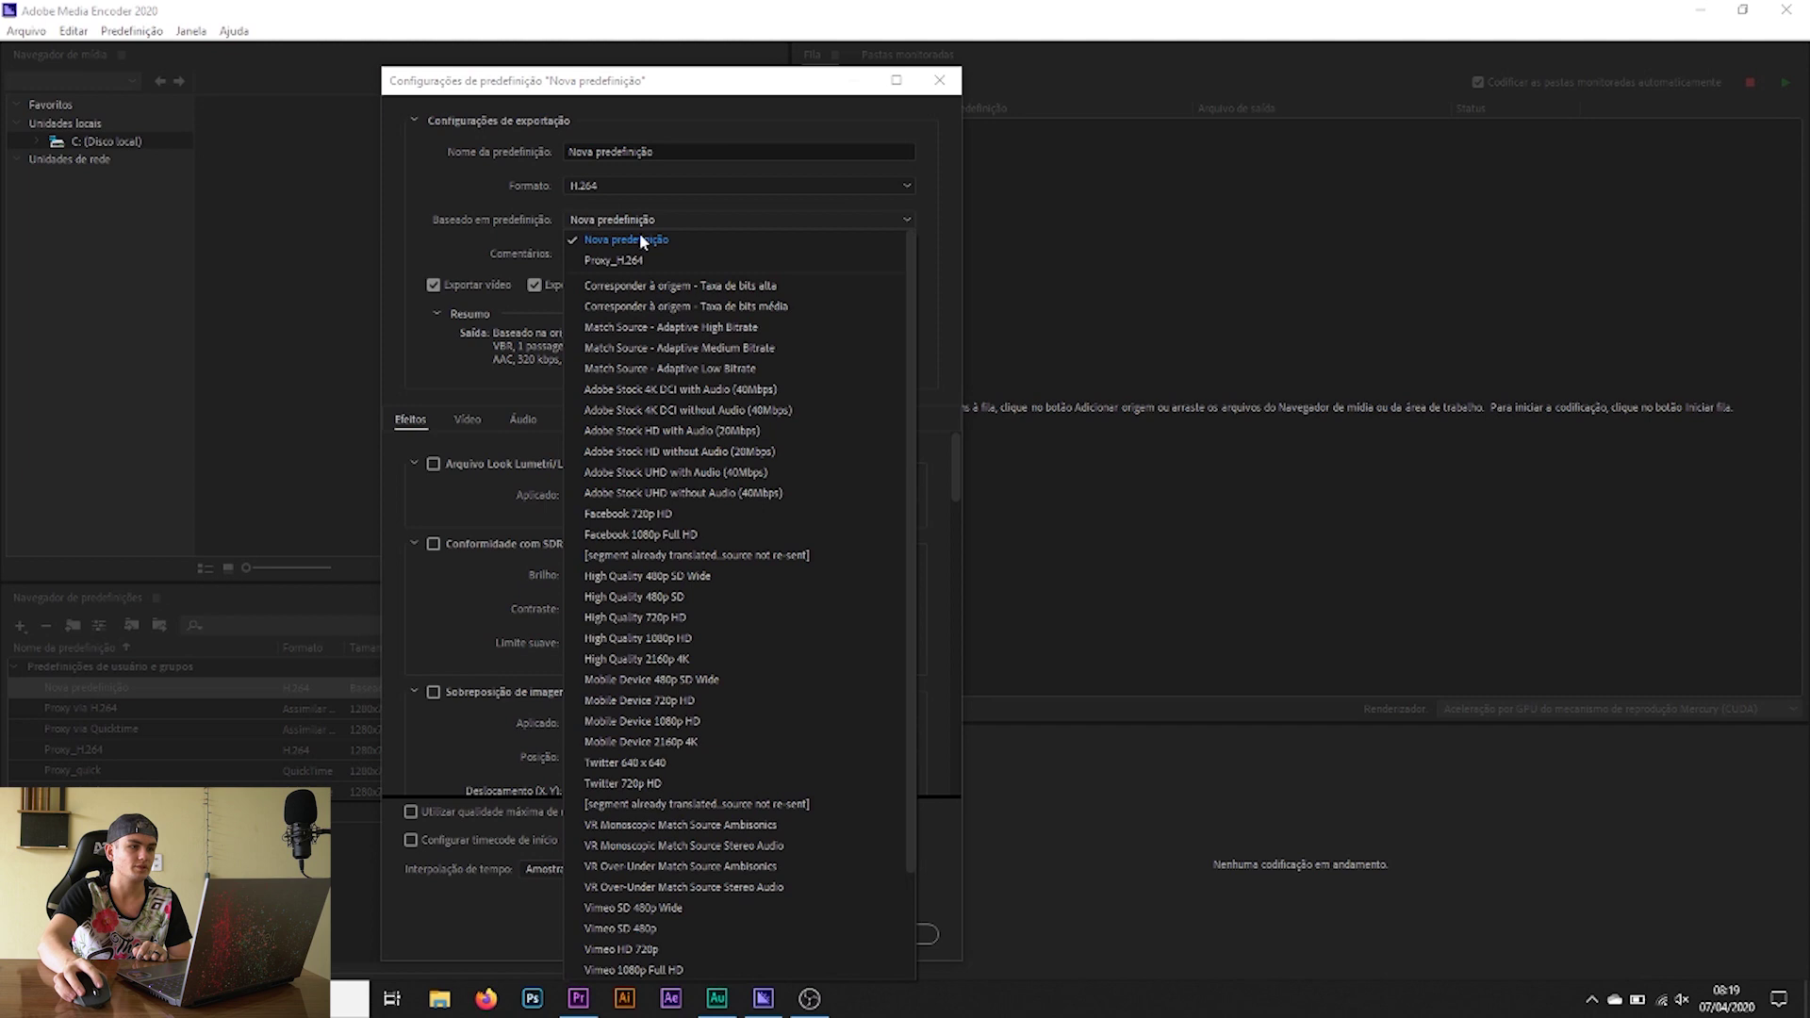
{"action": "left_click", "coordinate": [663, 196]}
{"action": "left_click", "coordinate": [469, 420]}
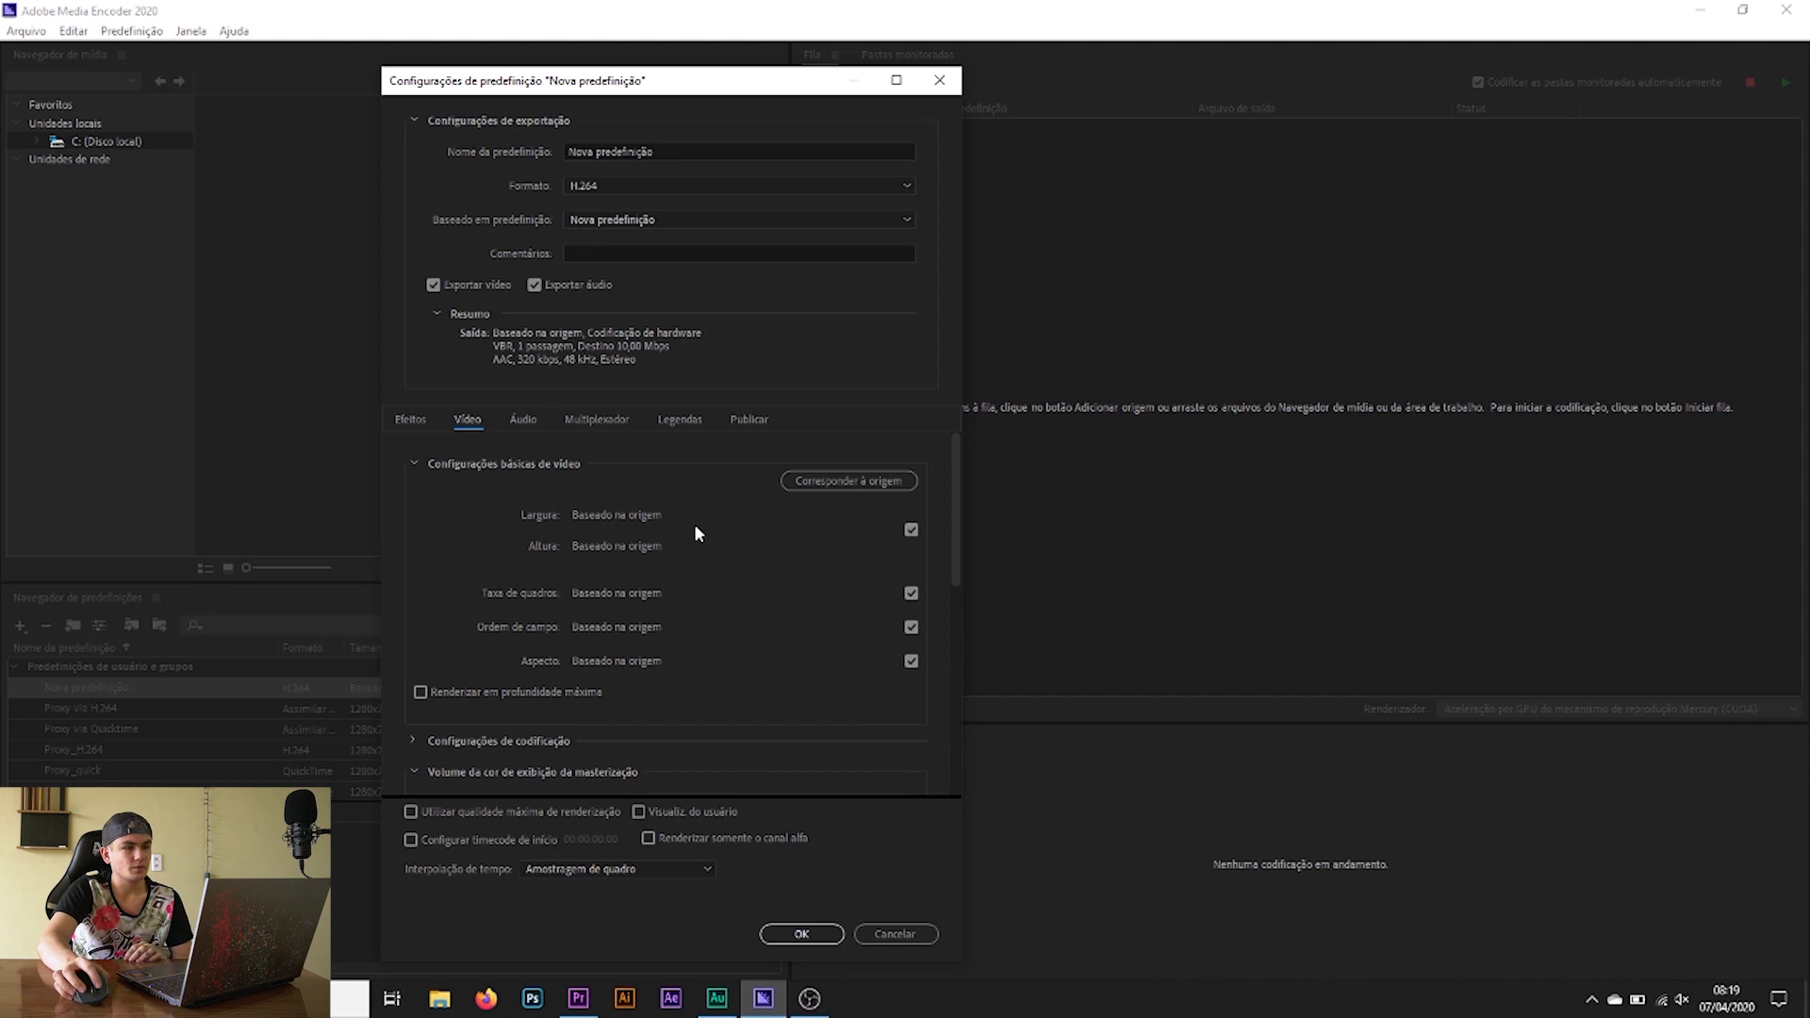
Step: Set the frame size to 1280×720, keep source frame rate, and use square pixels (1,0)
{"action": "left_click", "coordinate": [911, 530]}
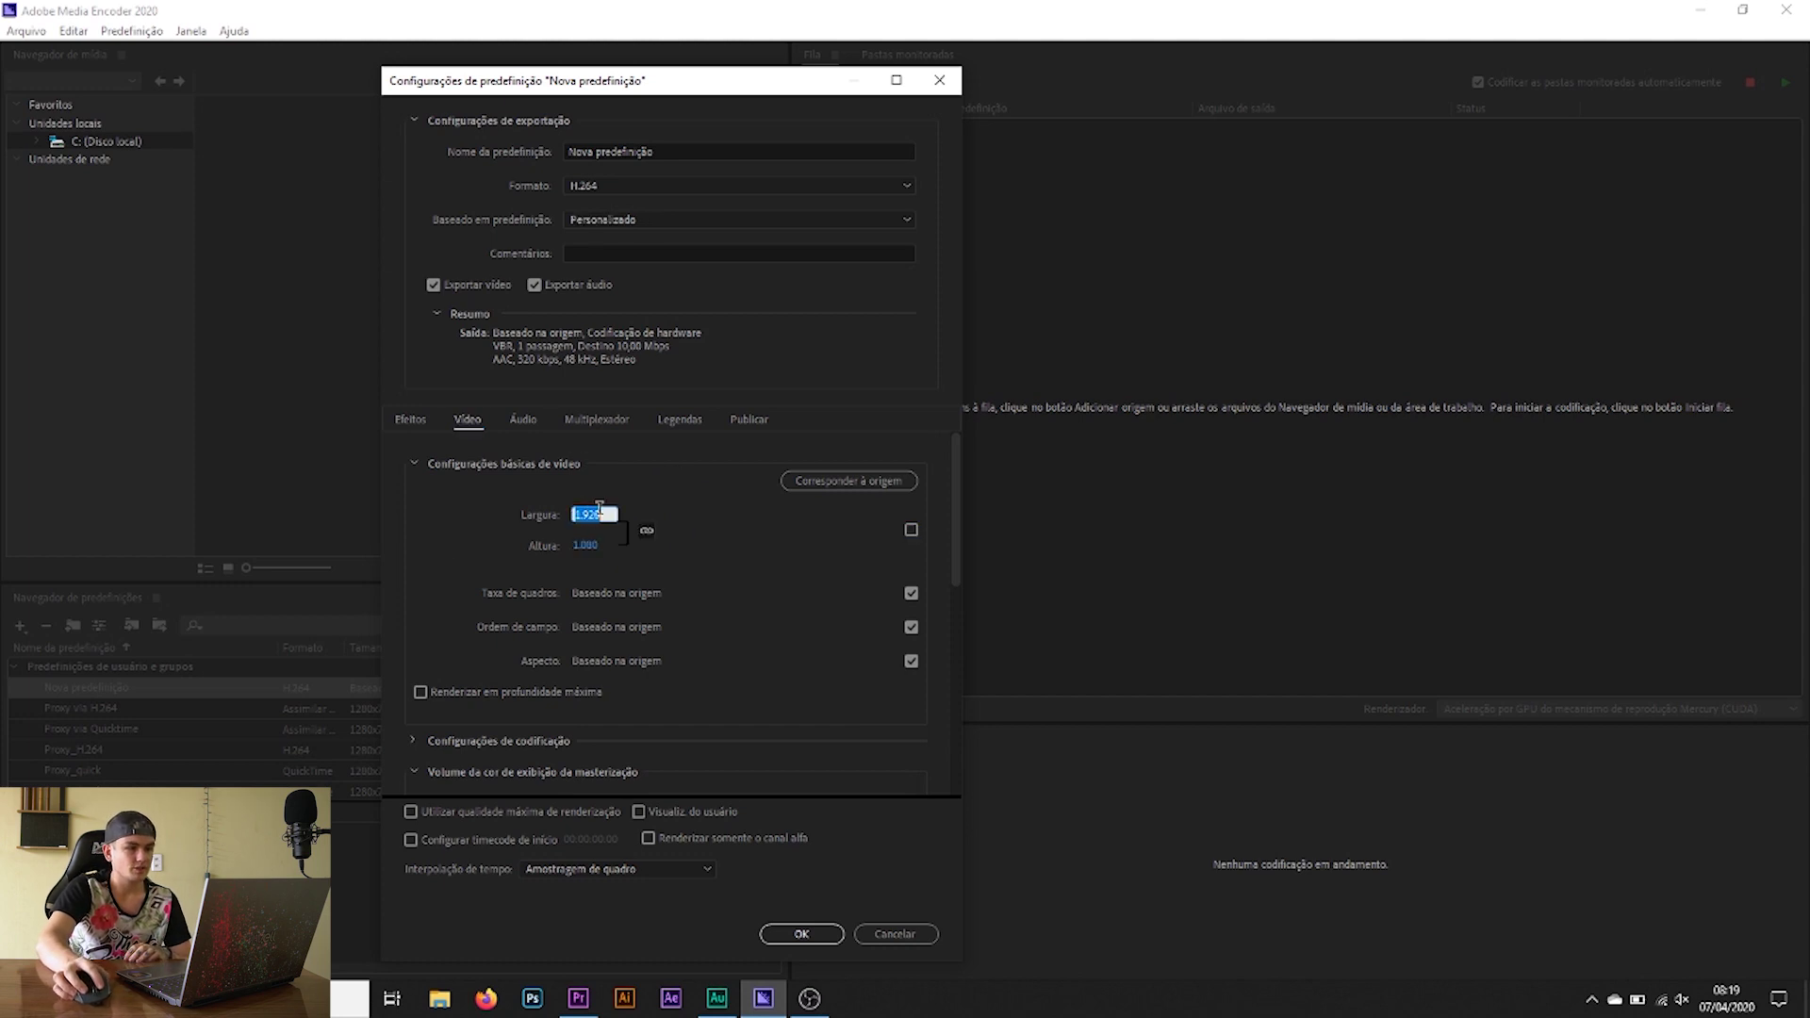
{"action": "type", "text": "1.28"}
{"action": "type", "text": "0"}
{"action": "left_click", "coordinate": [462, 508]}
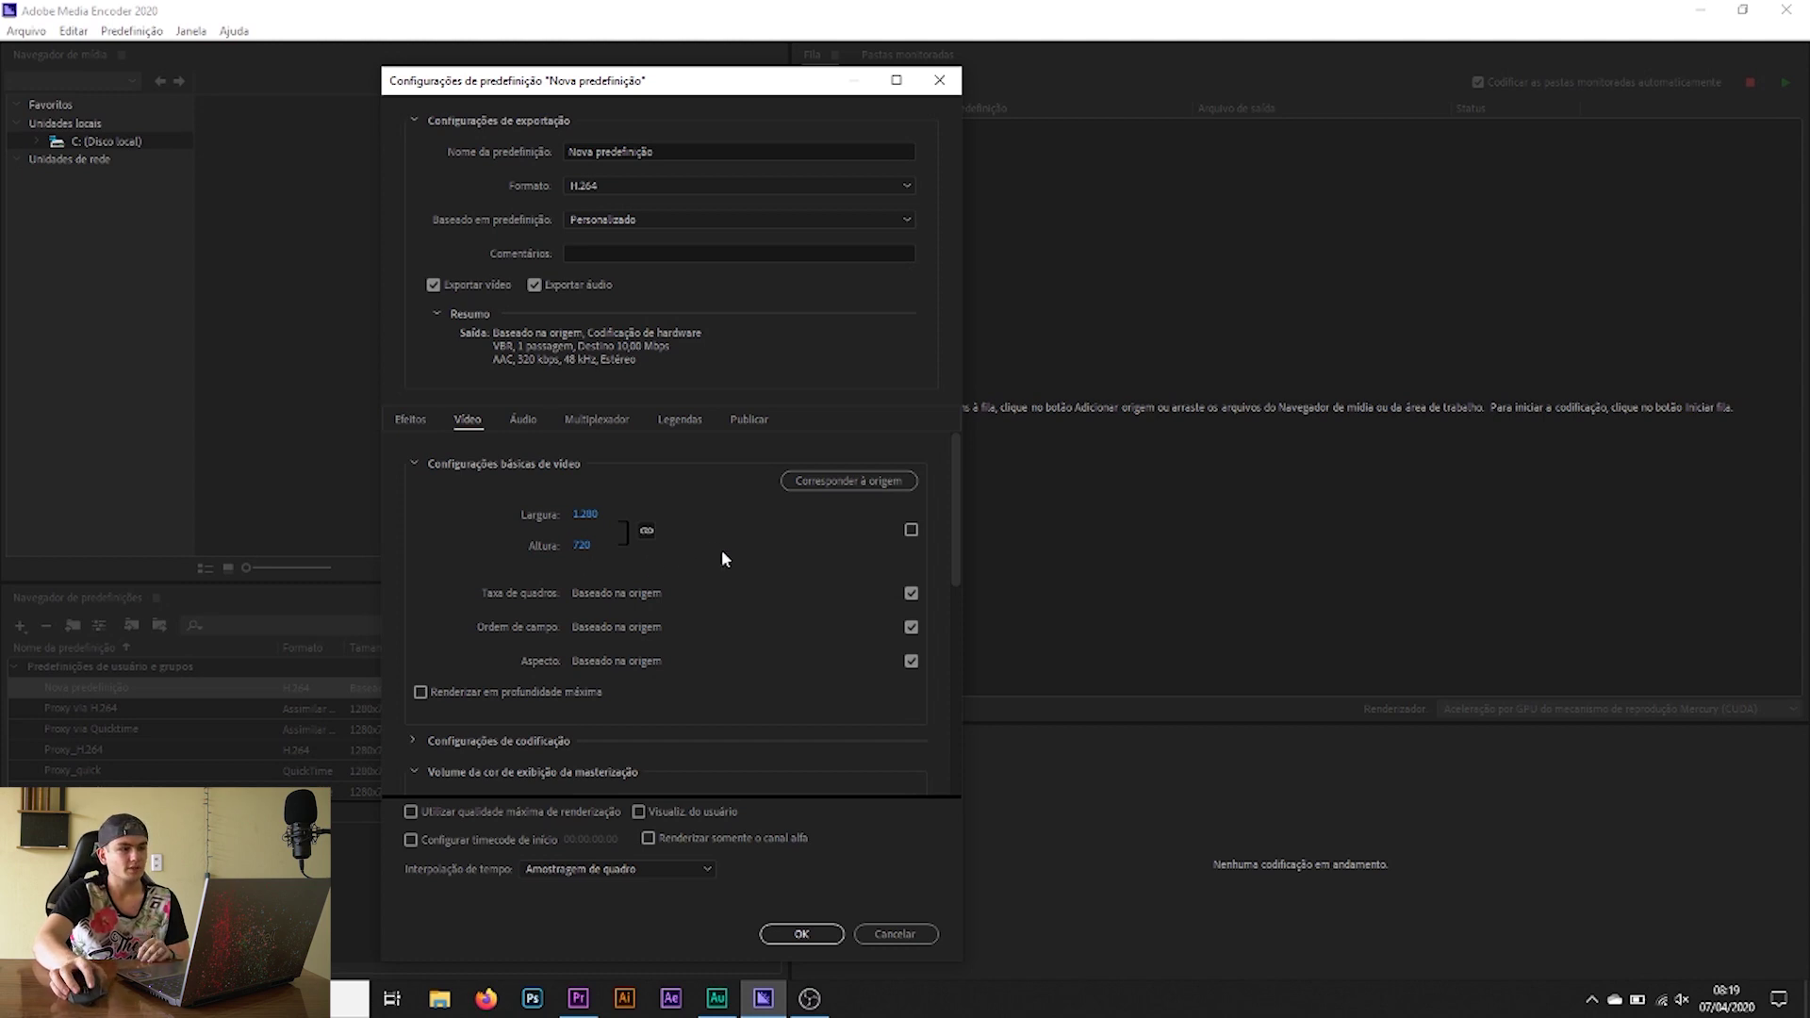
{"action": "left_click", "coordinate": [908, 592]}
{"action": "left_click", "coordinate": [908, 591]}
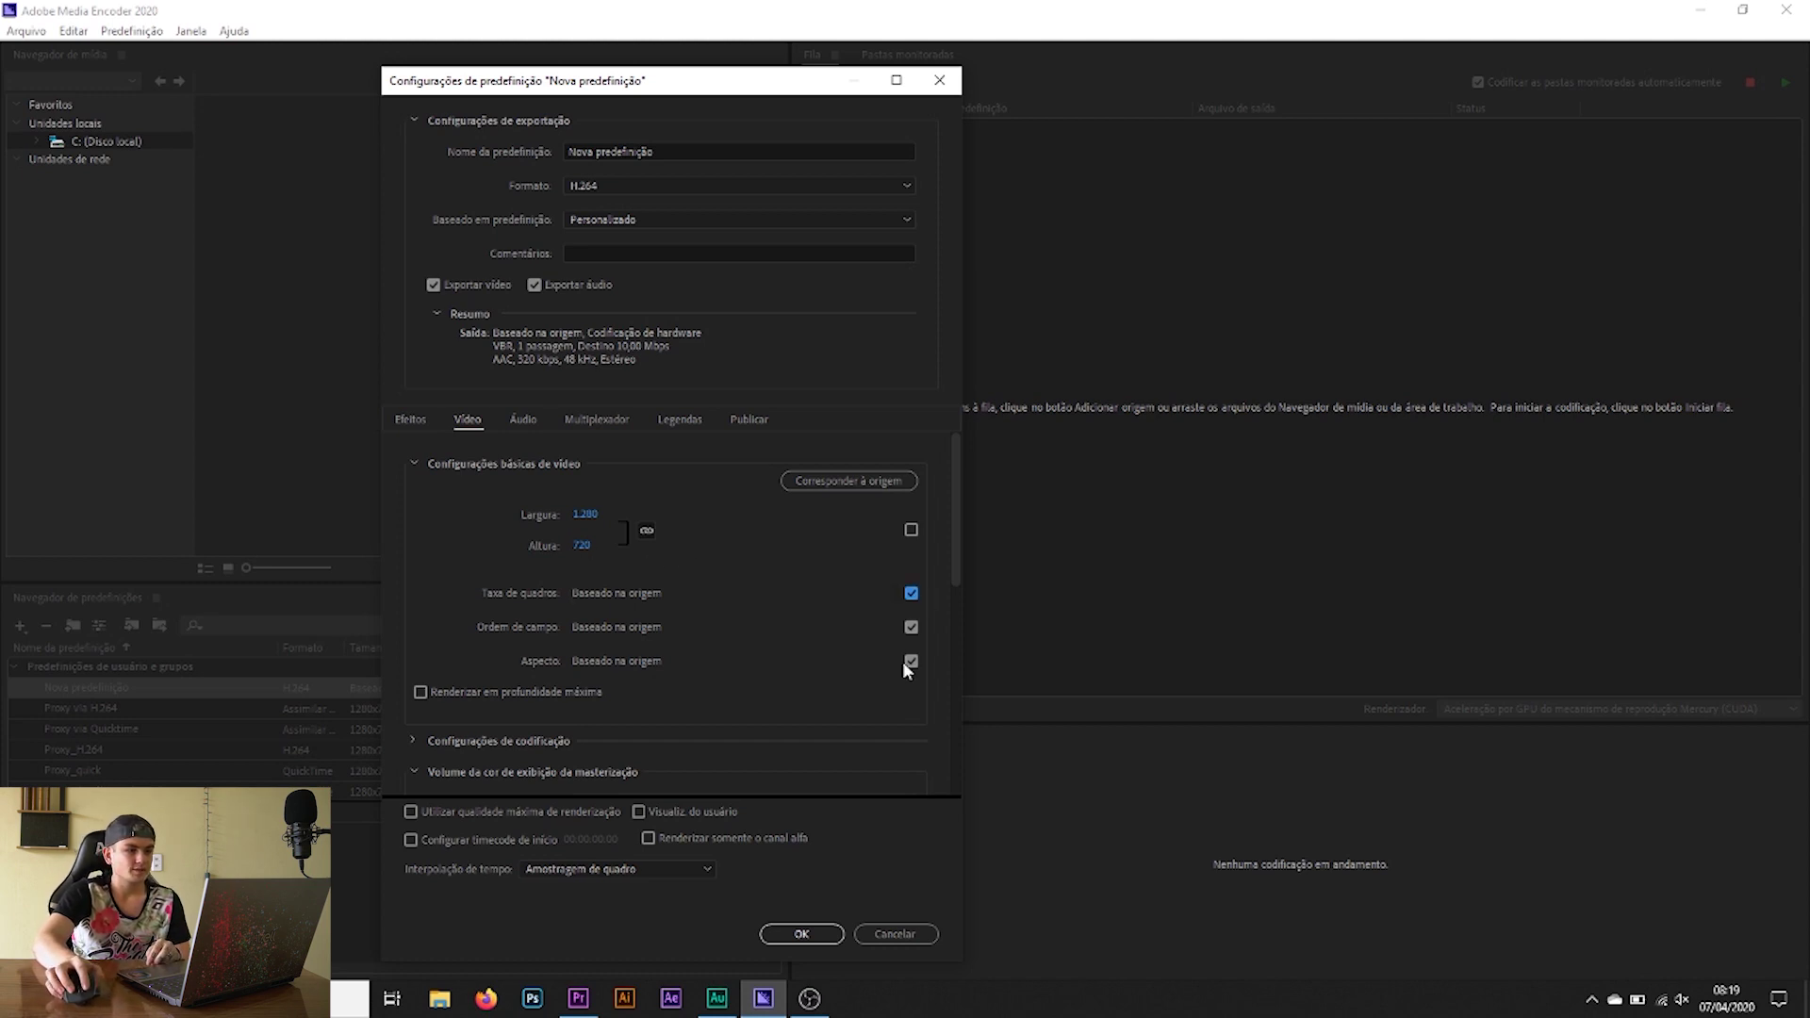
{"action": "left_click", "coordinate": [911, 661]}
{"action": "left_click", "coordinate": [687, 661]}
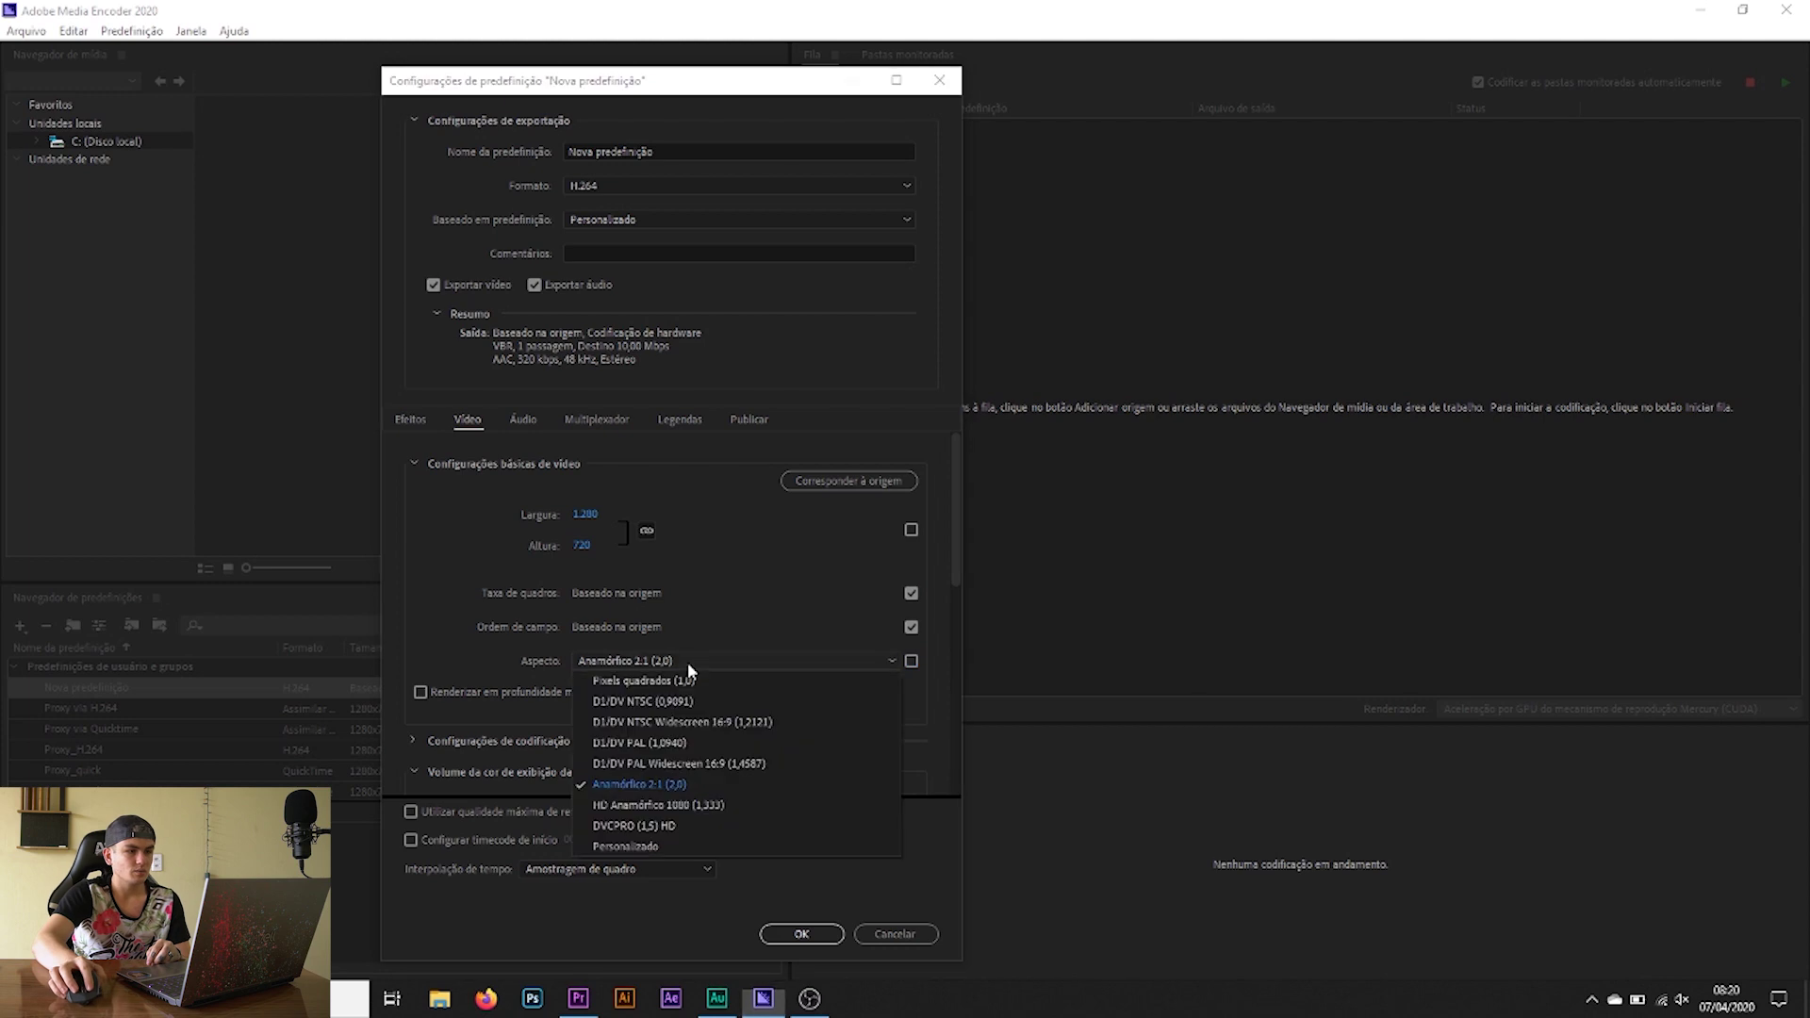
{"action": "left_click", "coordinate": [678, 681]}
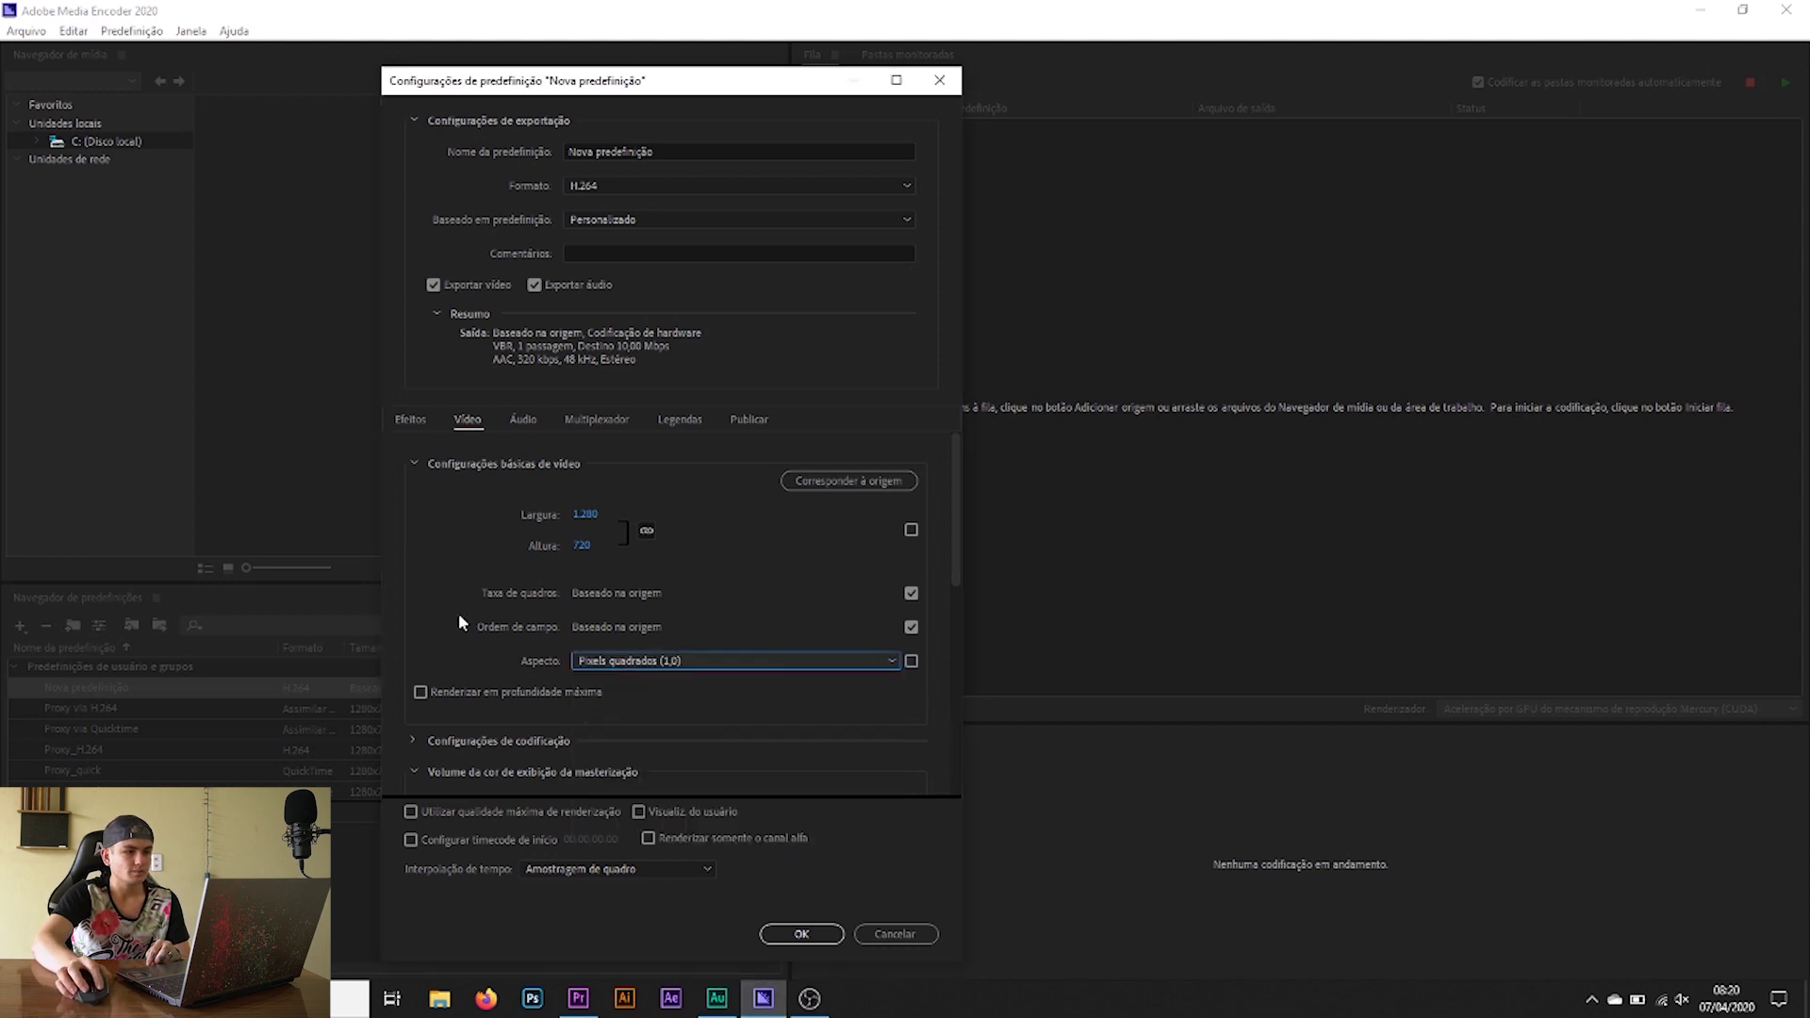
{"action": "left_click_drag", "start_coordinate": [959, 495], "coordinate": [959, 541]}
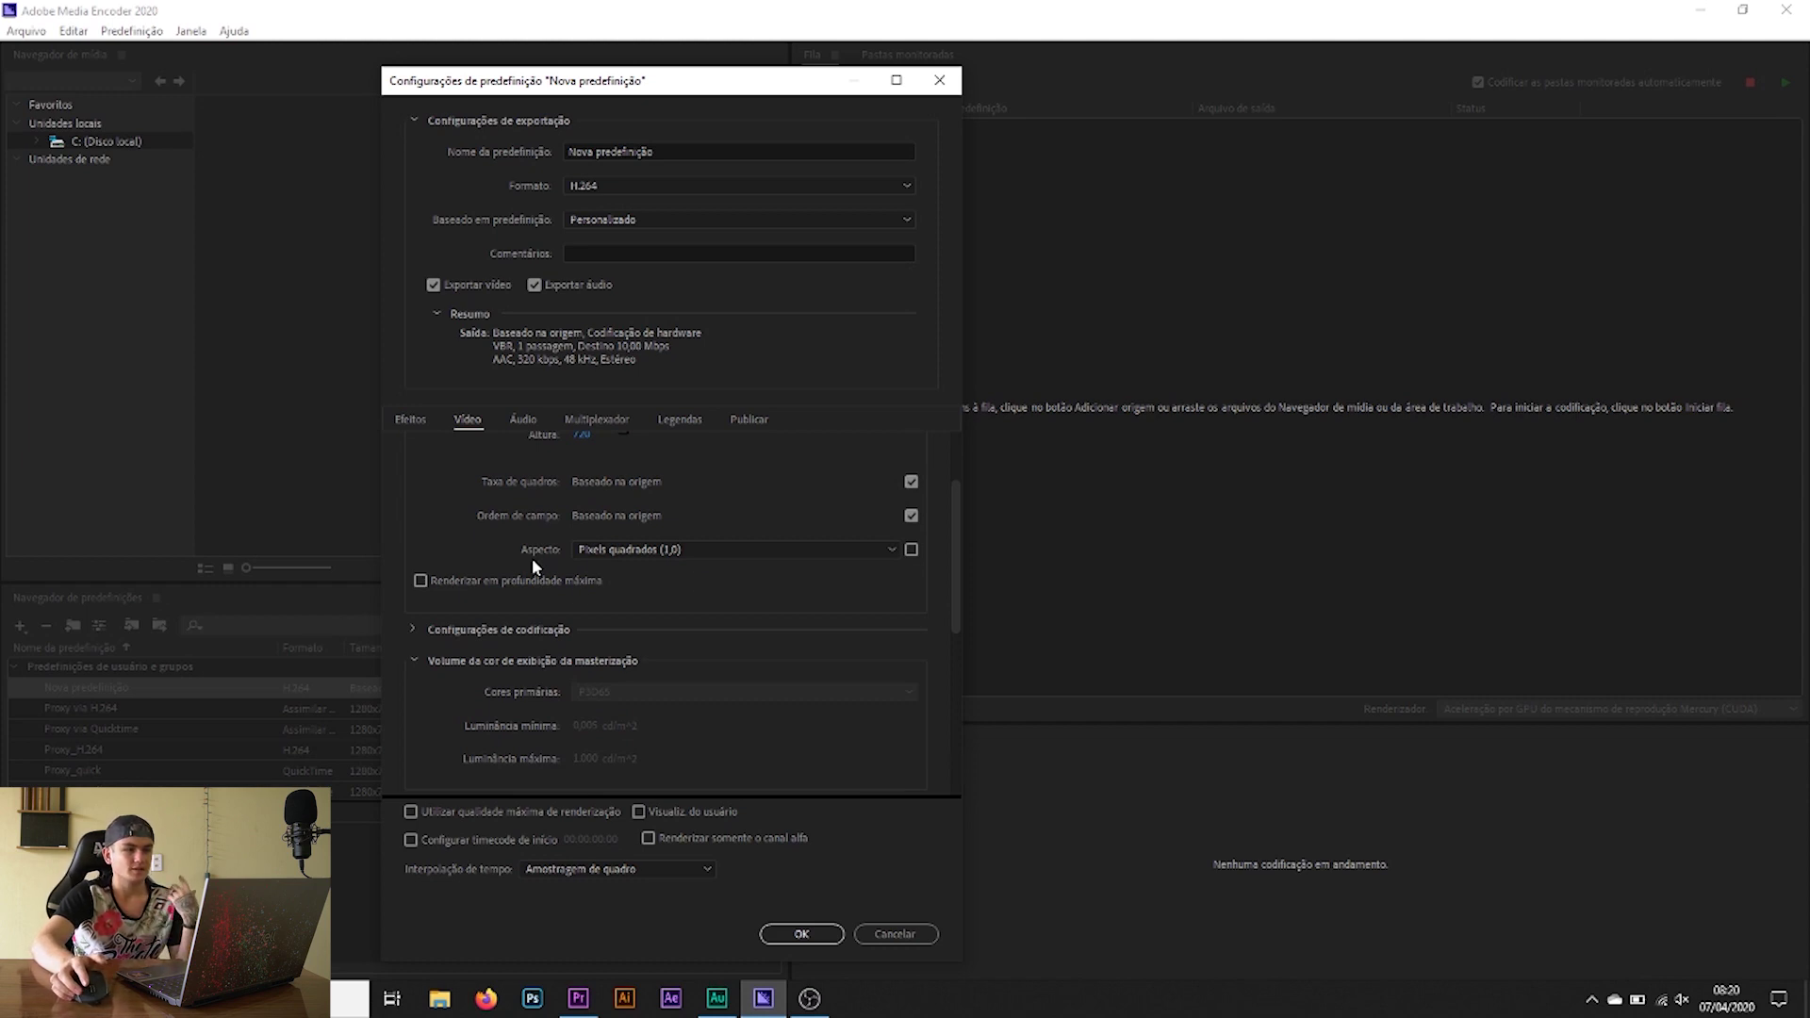
{"action": "left_click_drag", "start_coordinate": [956, 515], "coordinate": [954, 660]}
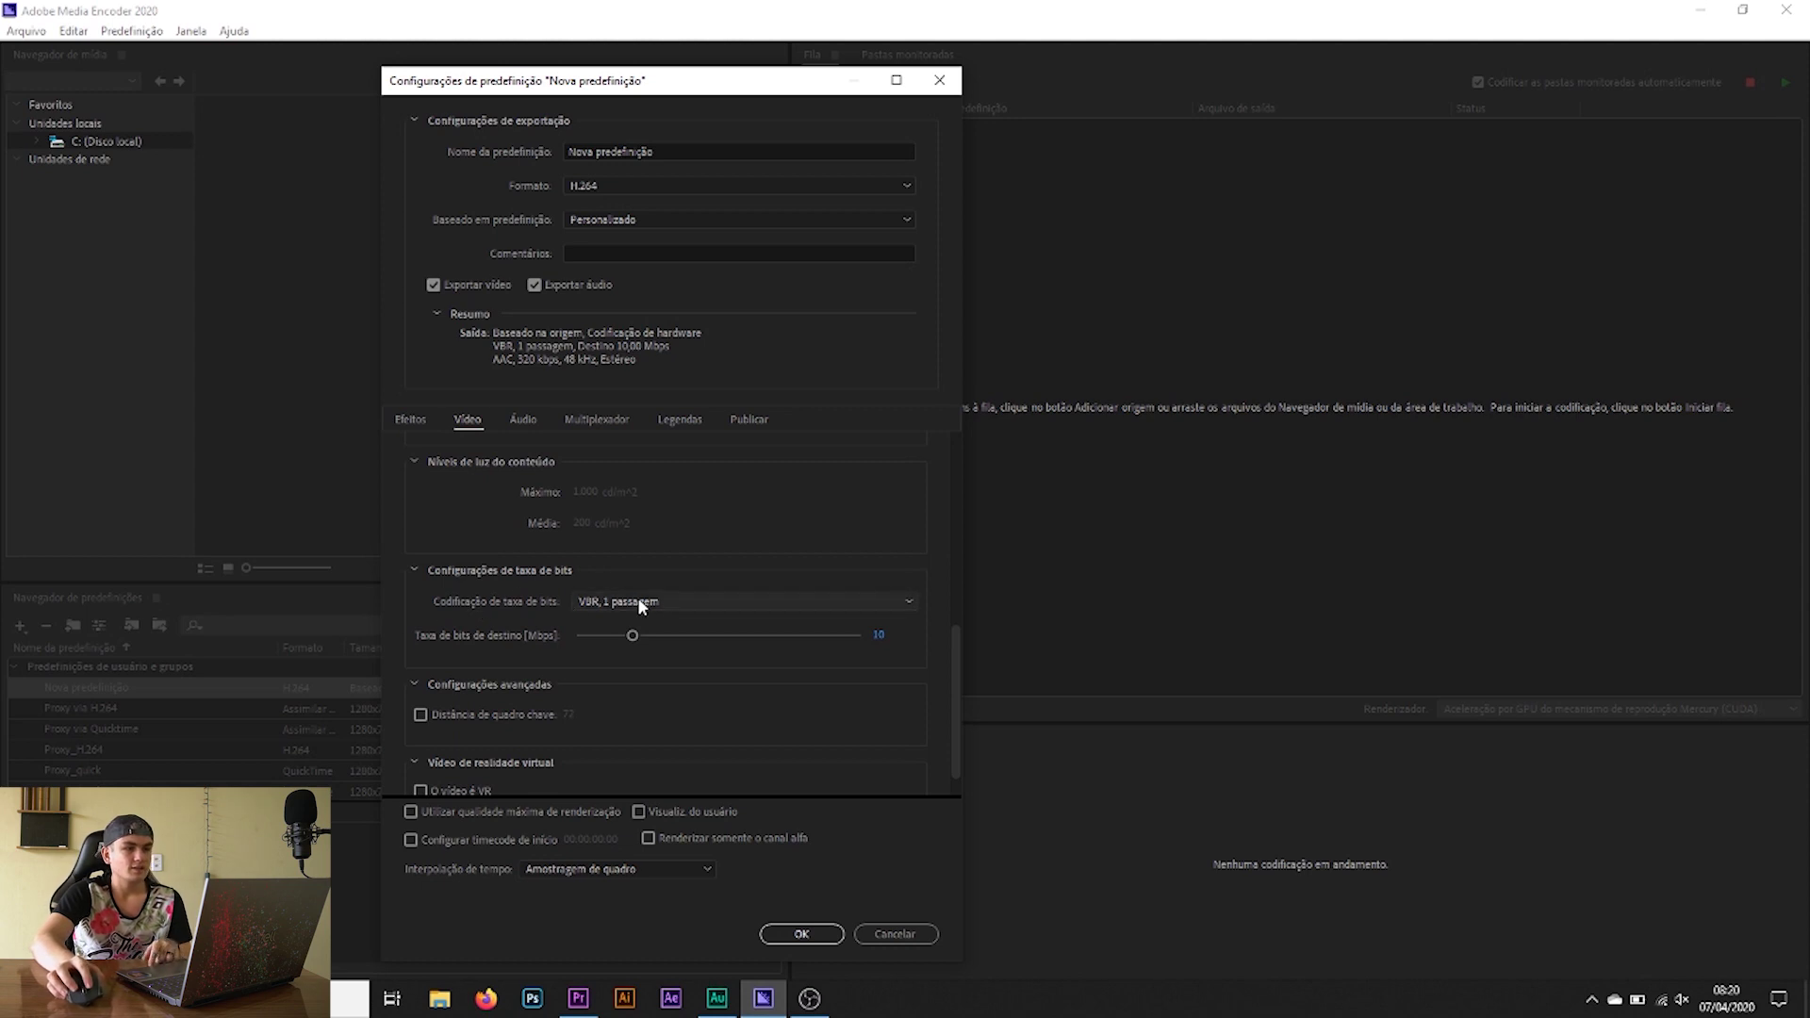
Step: Set bitrate encoding to CBR at 5 Mbps and save the preset
{"action": "left_click", "coordinate": [639, 604]}
{"action": "left_click", "coordinate": [603, 623]}
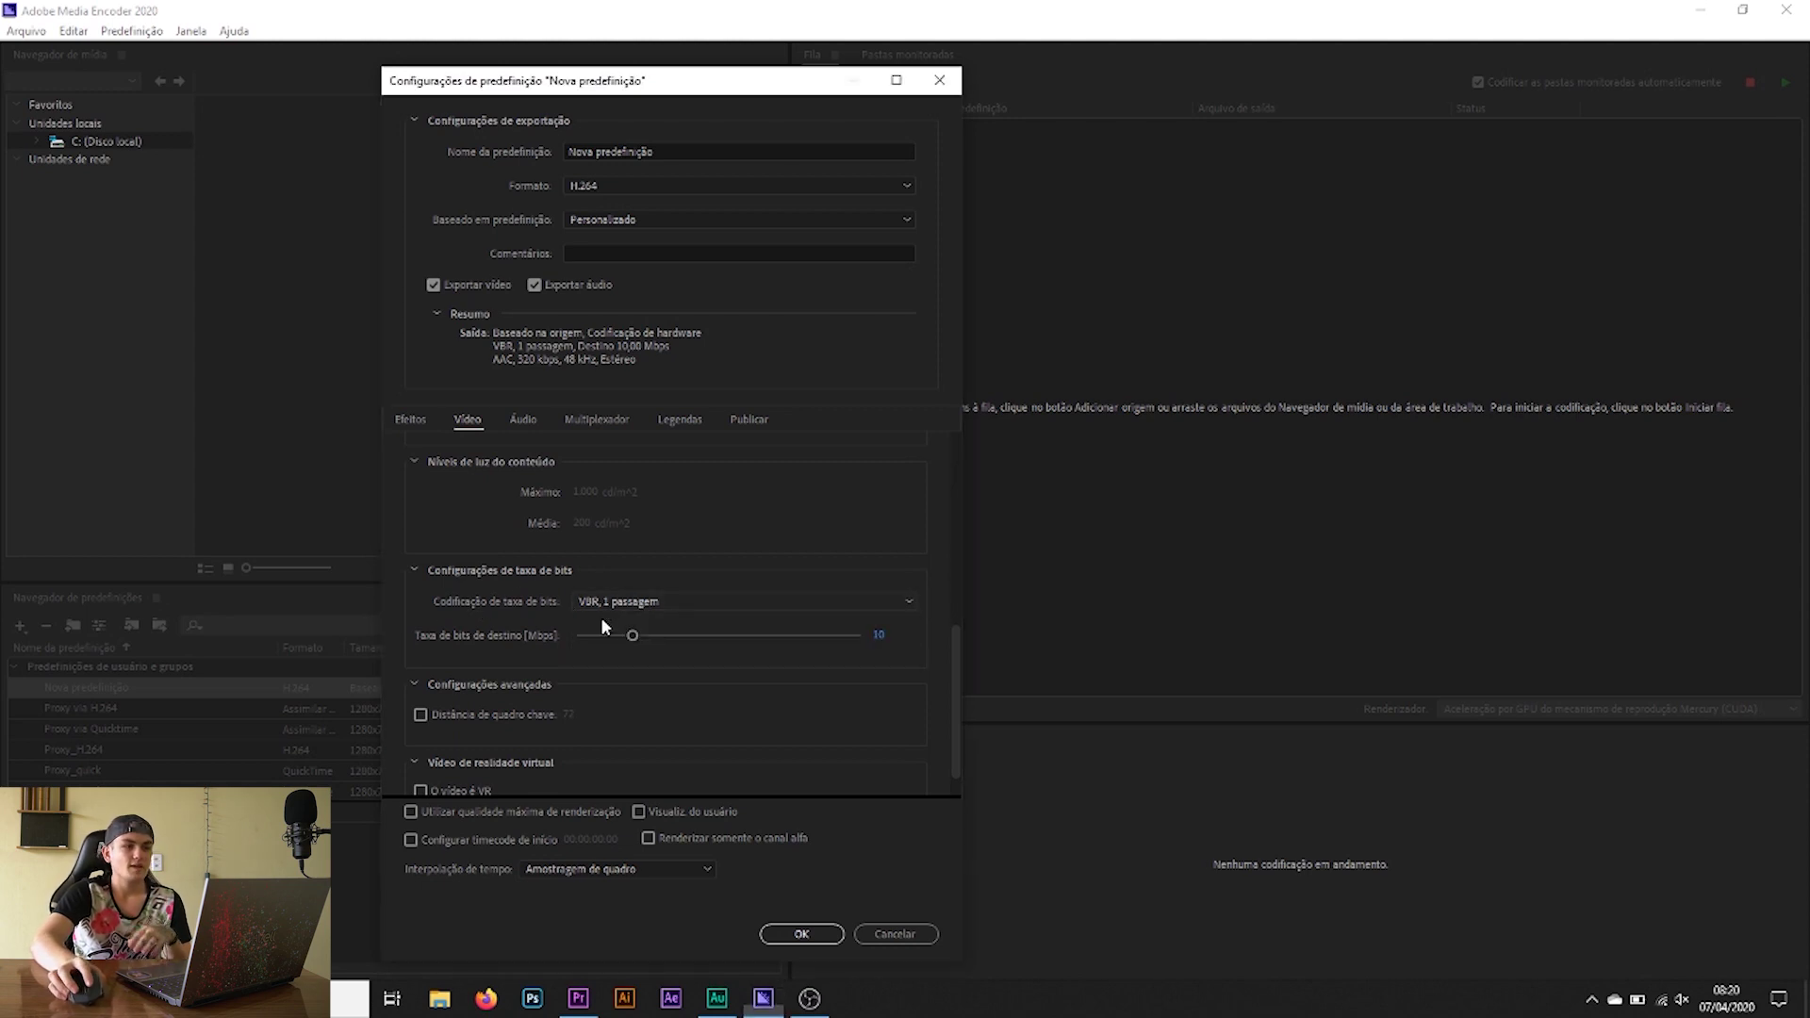
{"action": "left_click", "coordinate": [882, 637]}
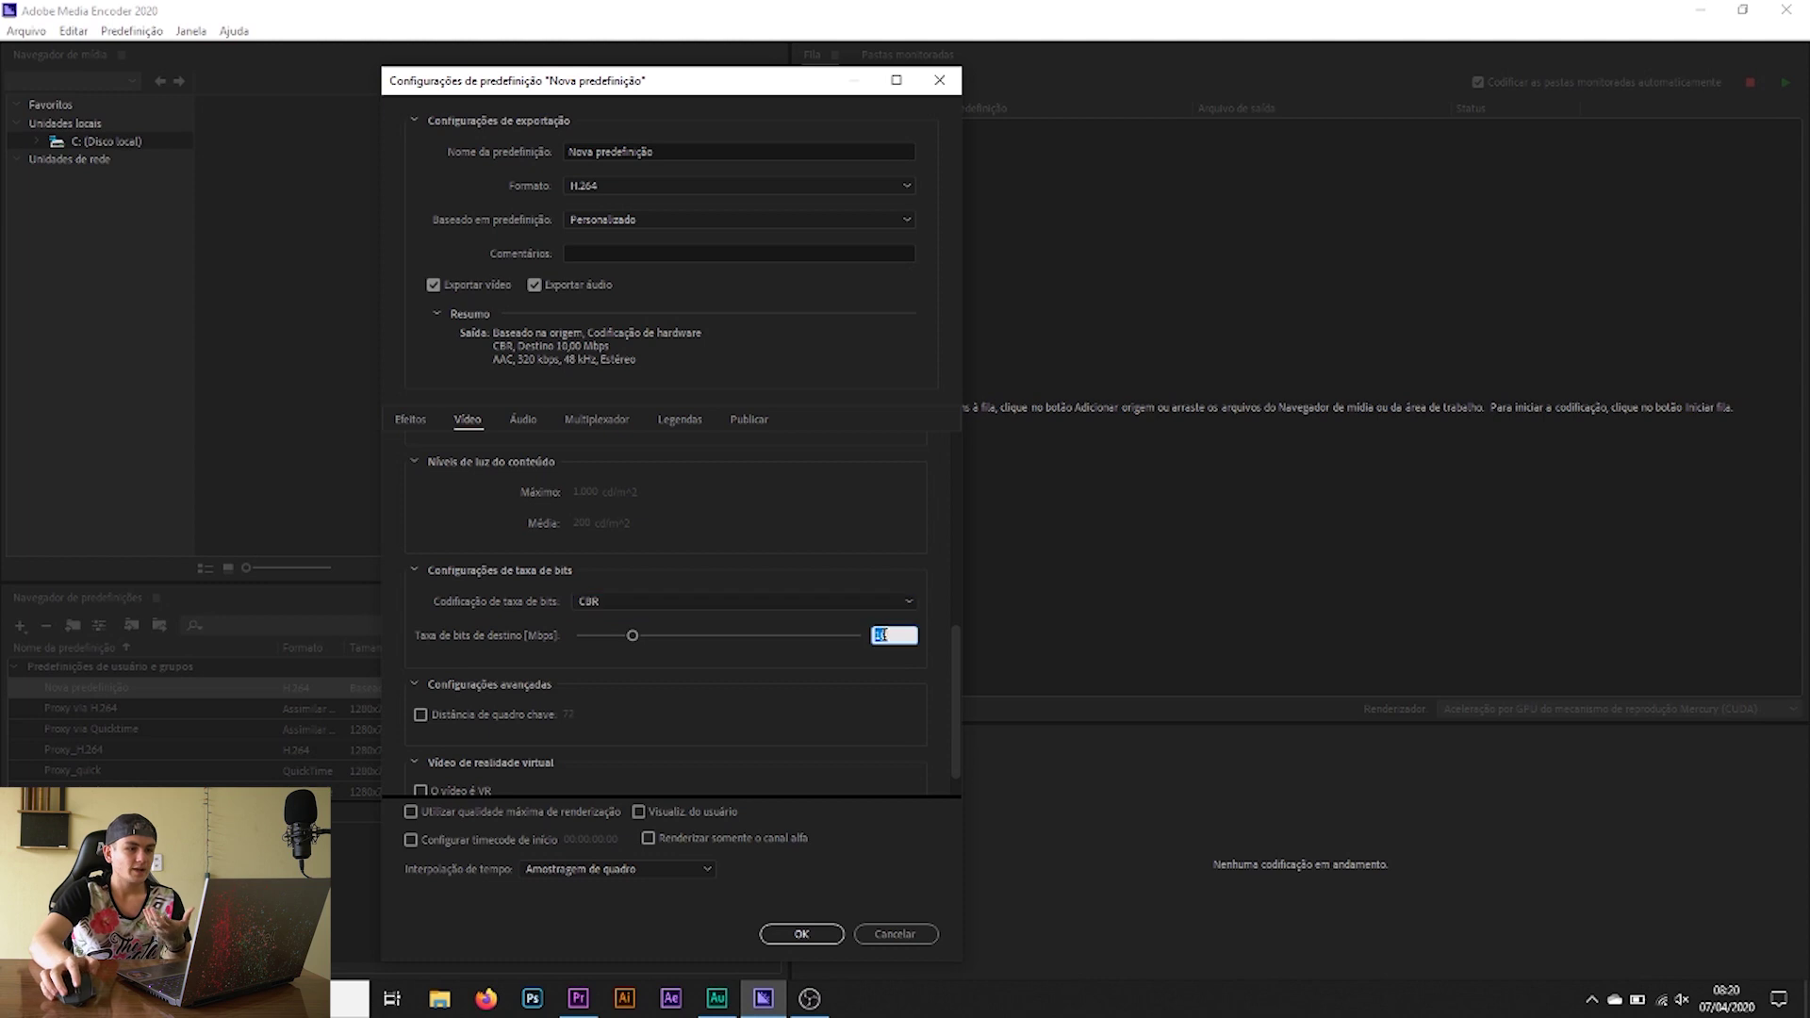
{"action": "type", "text": "5"}
{"action": "left_click", "coordinate": [917, 693]}
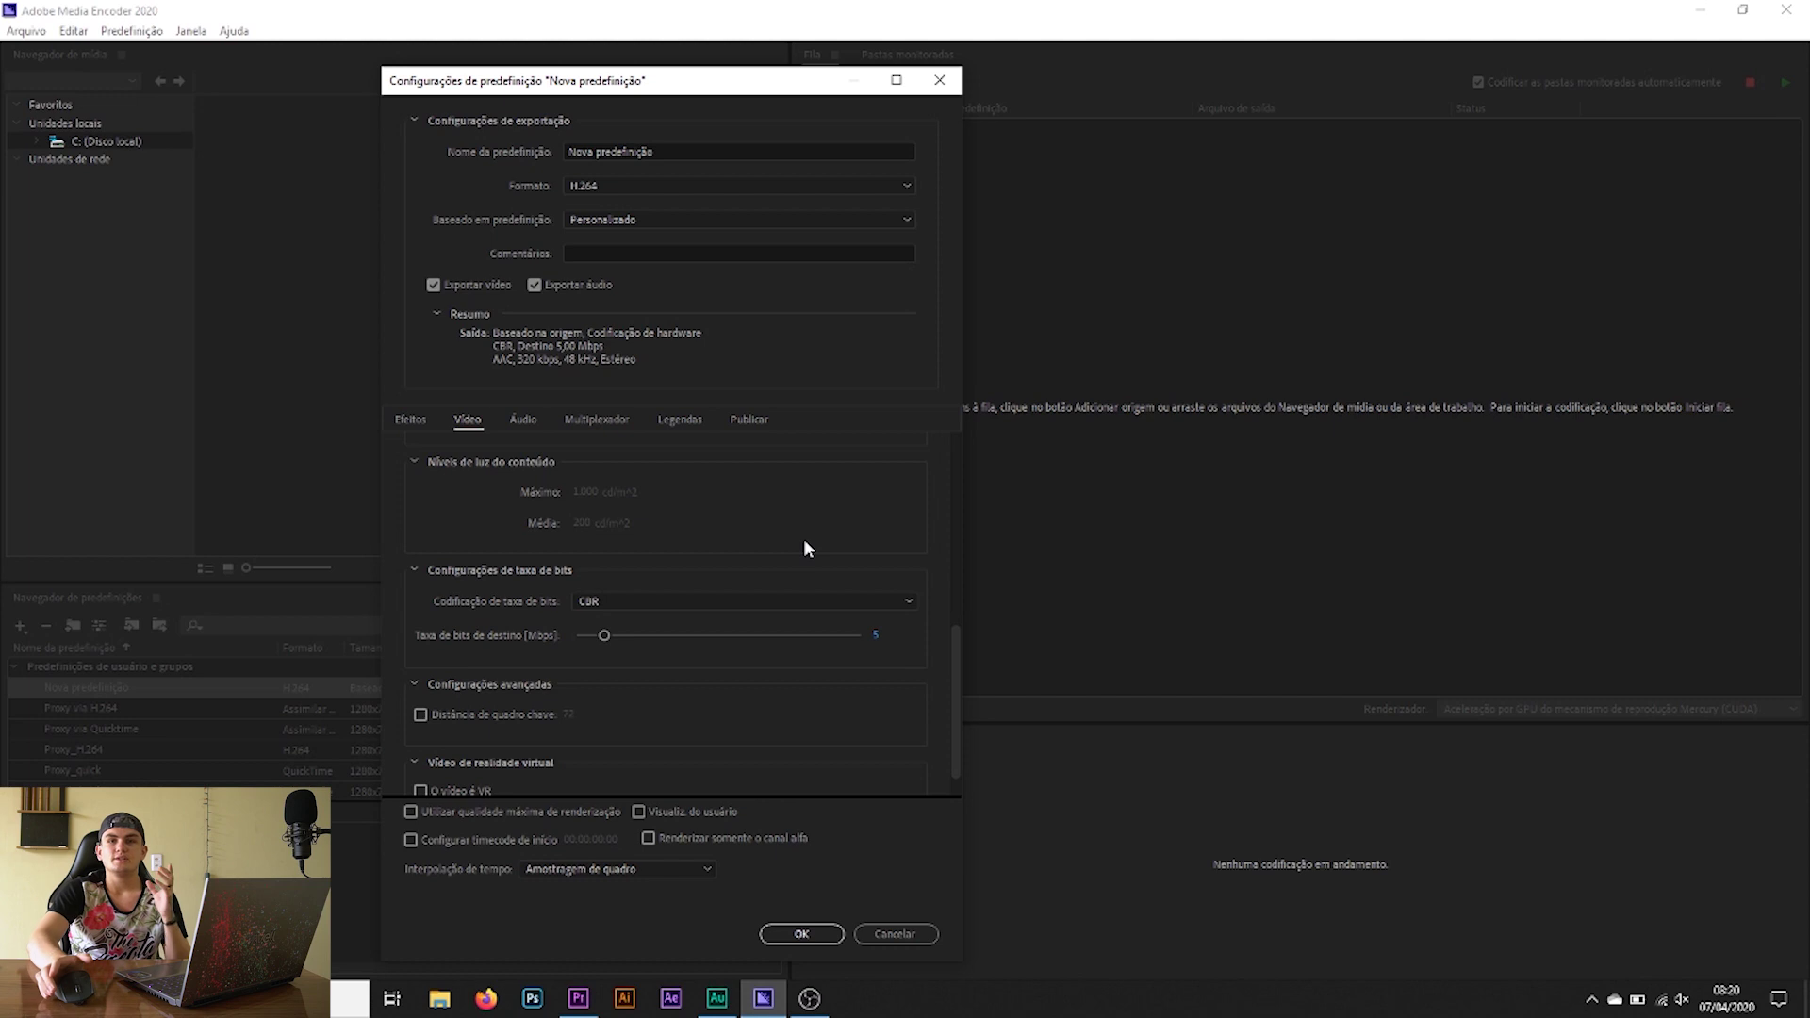
{"action": "left_click", "coordinate": [801, 933]}
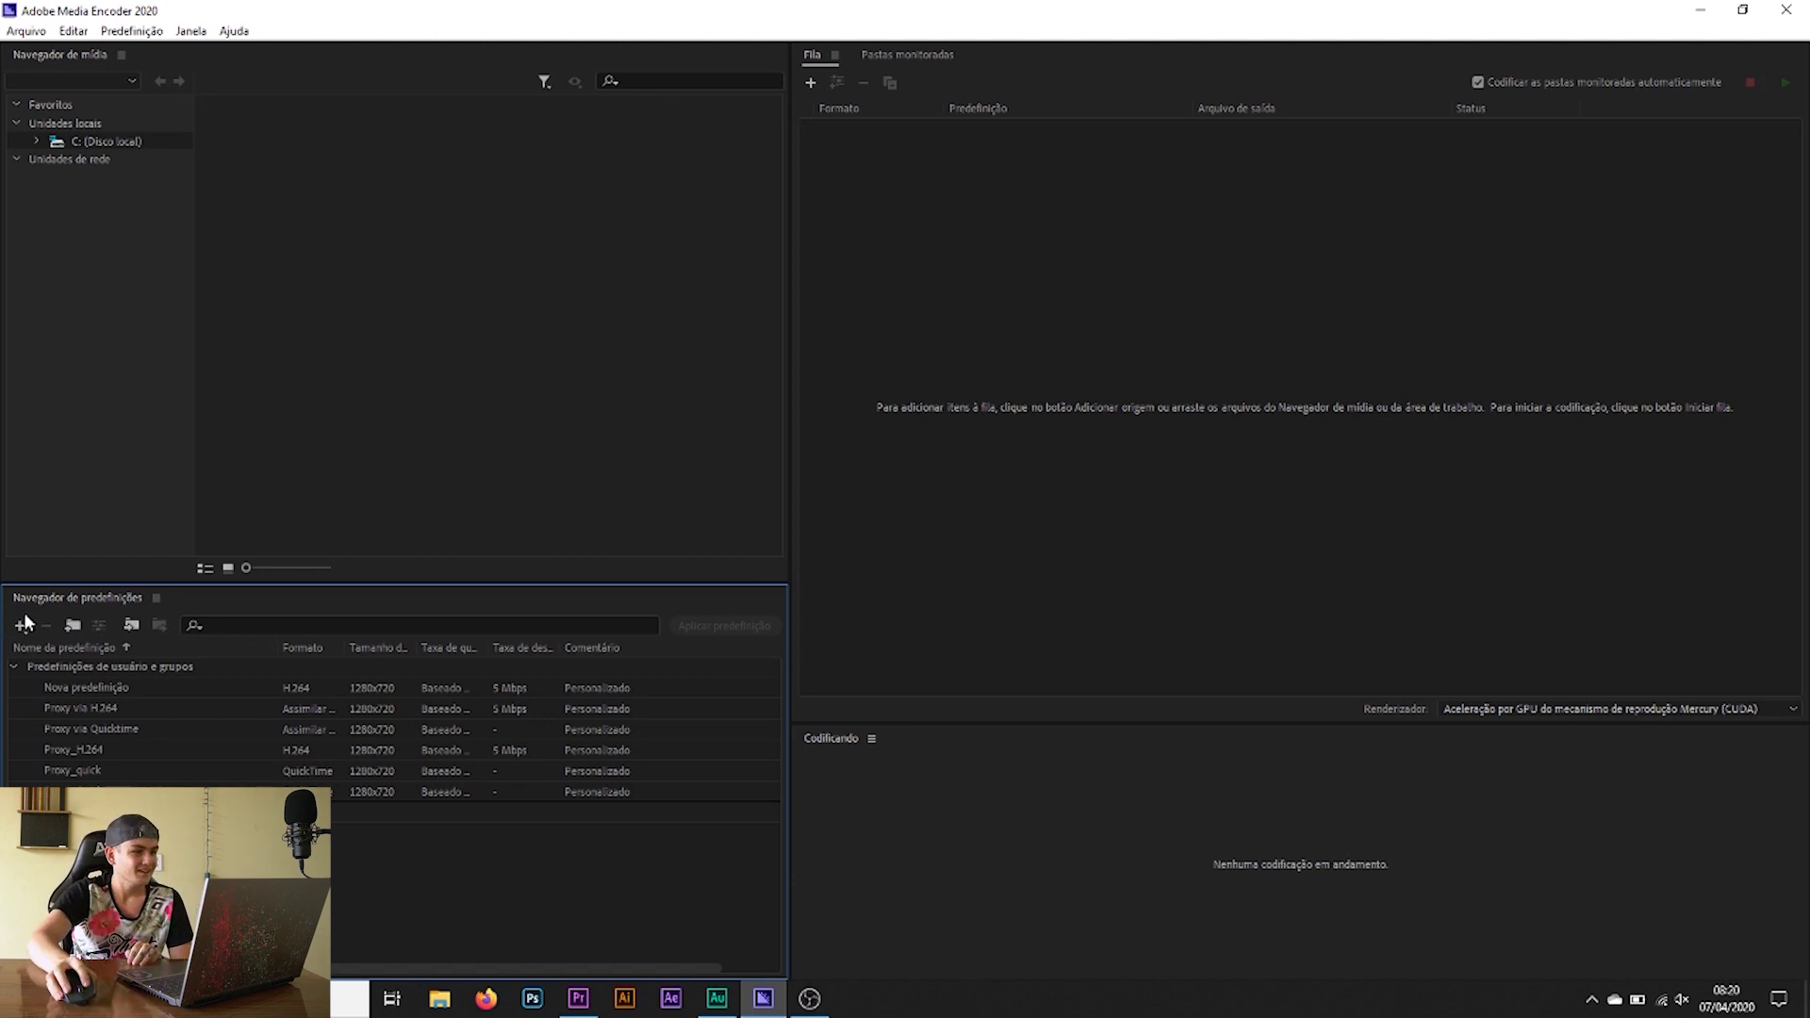
Step: Create a new ingest preset named 'Proxy video quicktime' with transcoding to destination enabled
{"action": "left_click", "coordinate": [19, 626]}
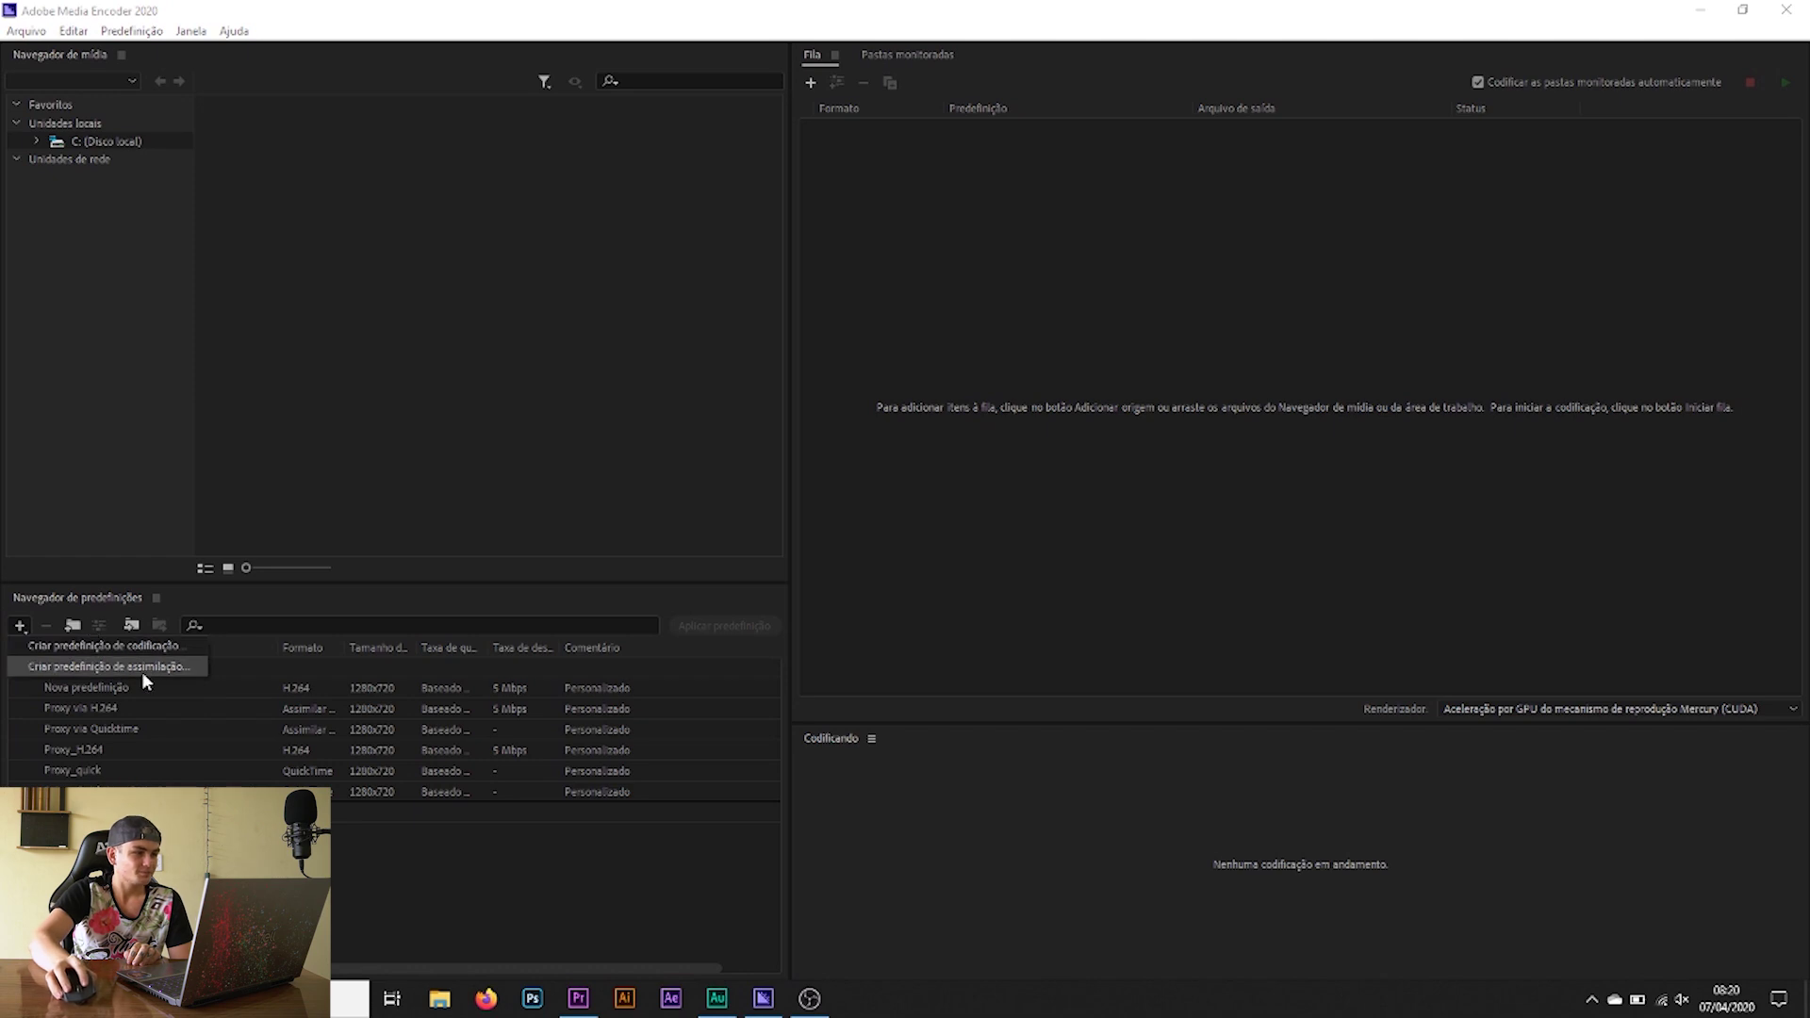
{"action": "left_click", "coordinate": [68, 671]}
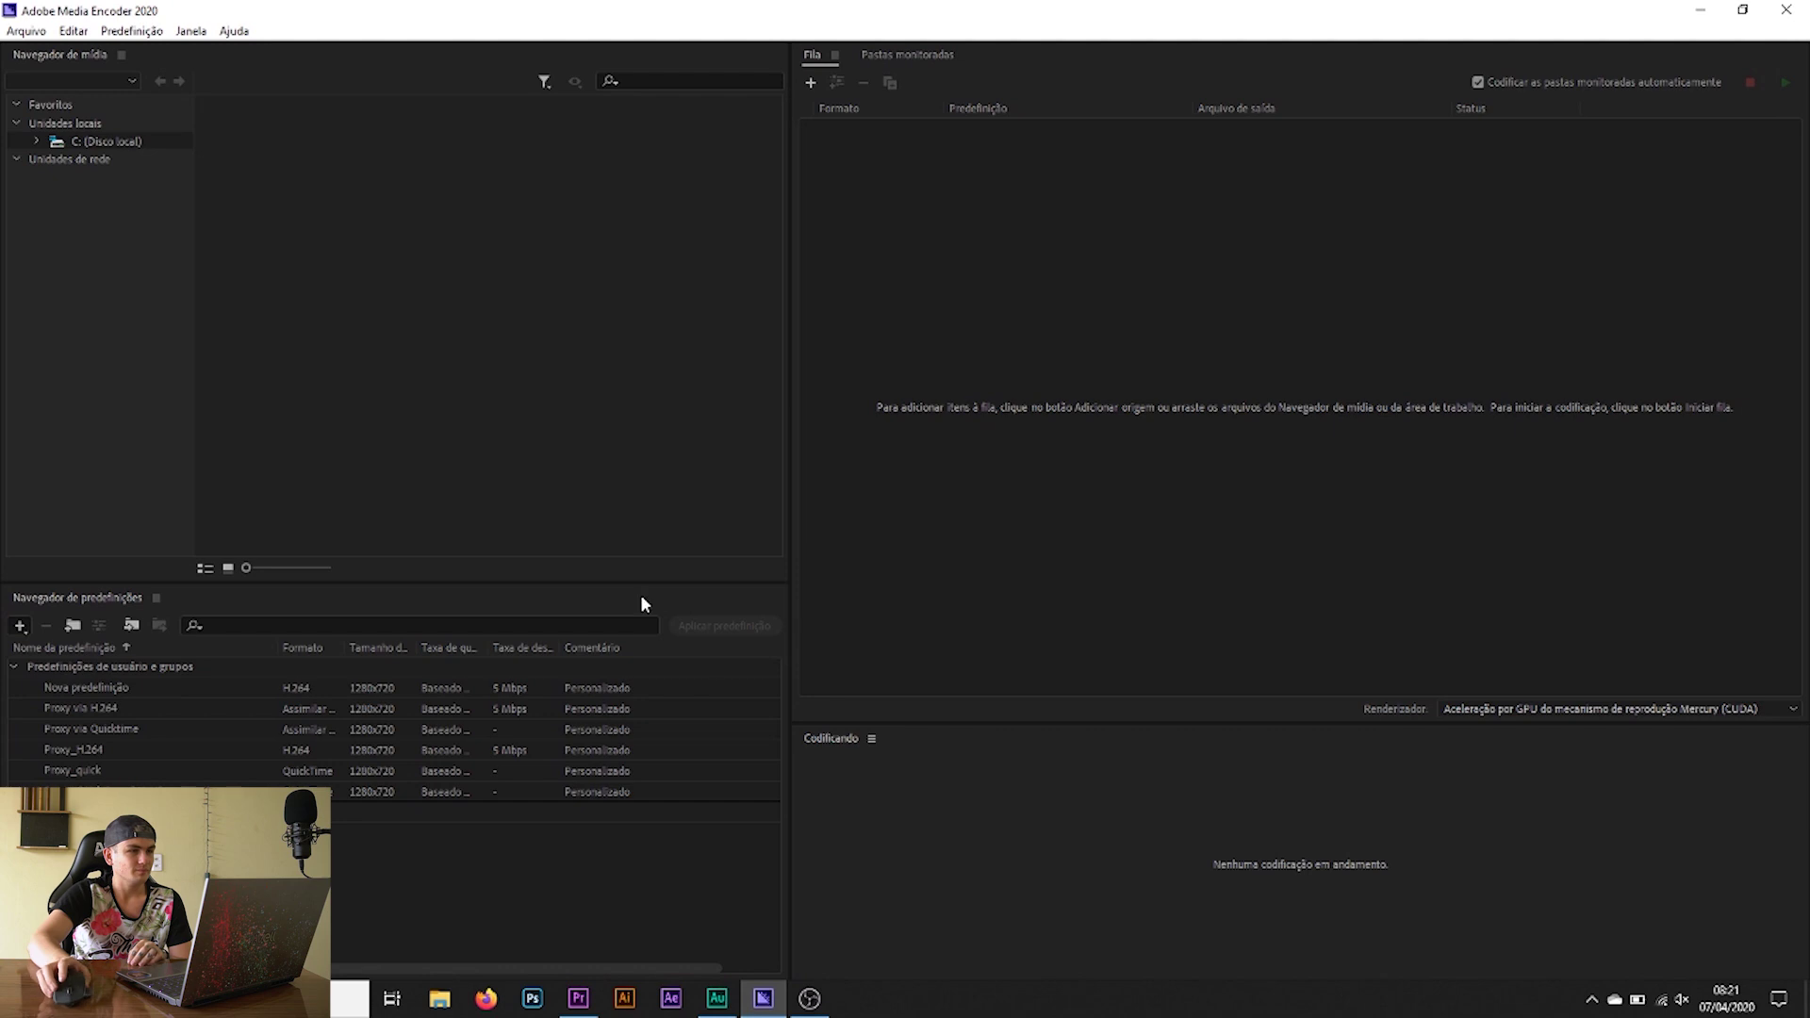
{"action": "left_click_drag", "start_coordinate": [618, 81], "coordinate": [739, 98]}
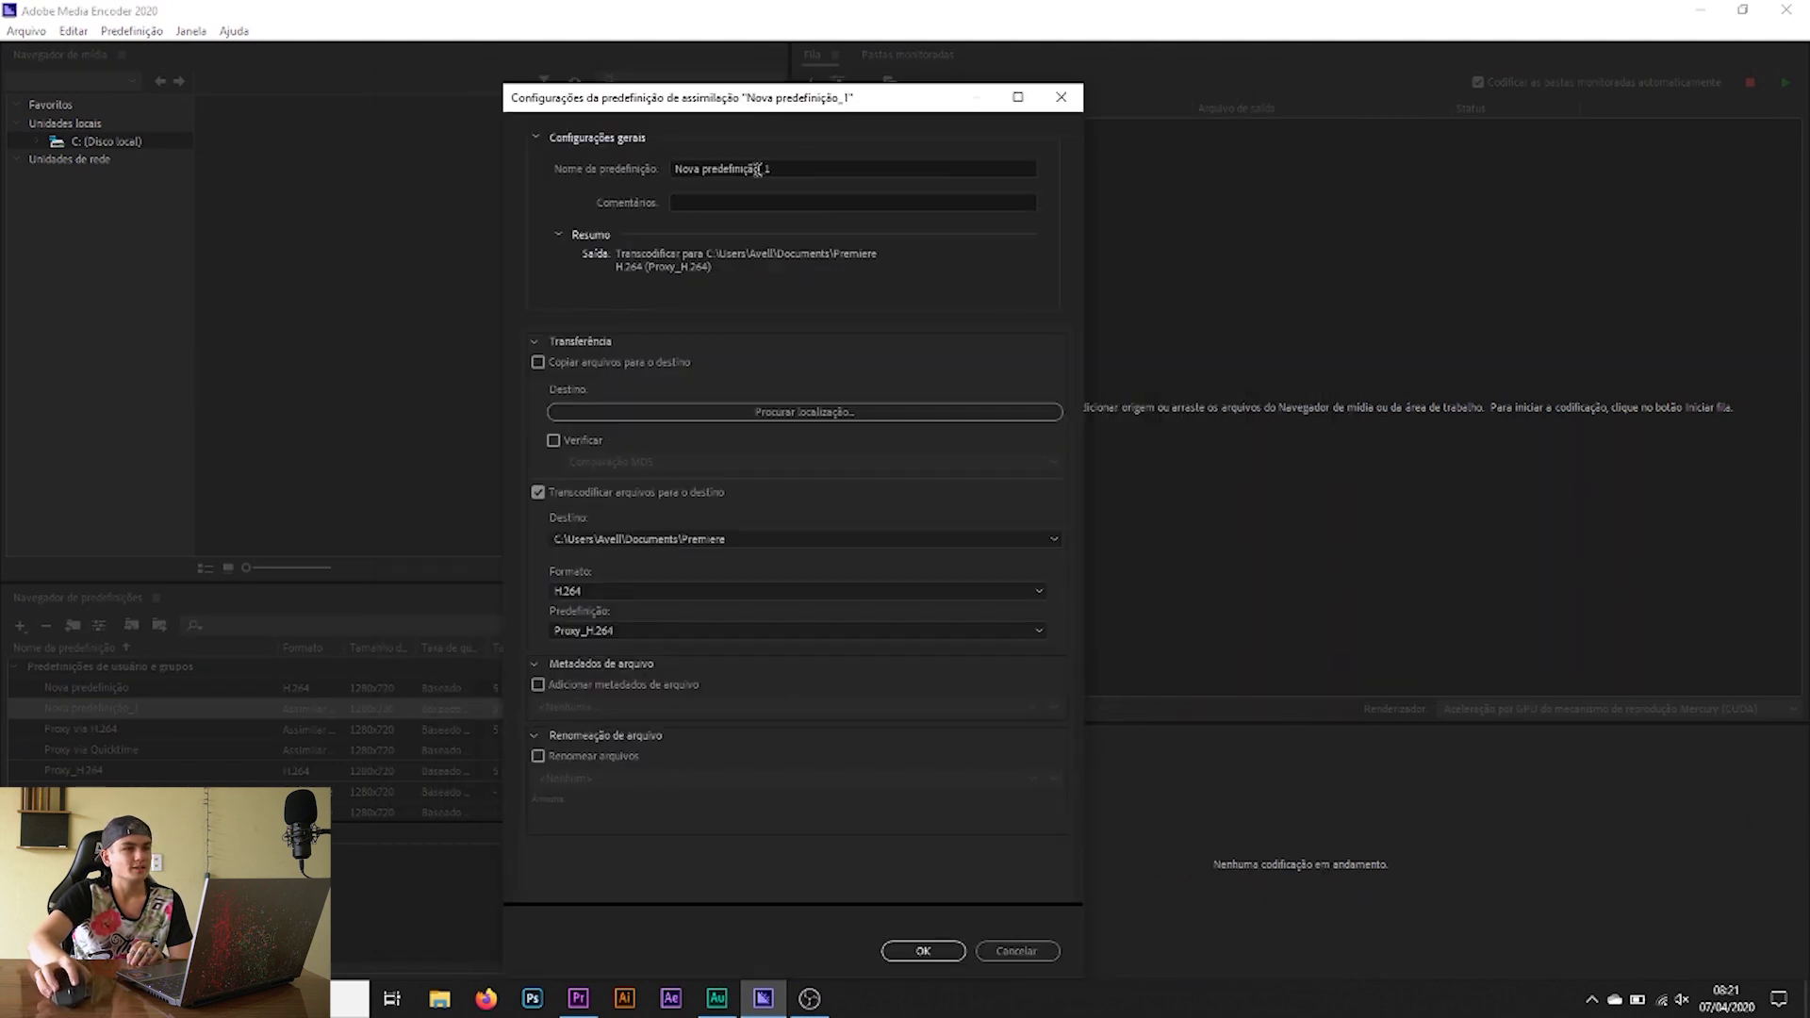
{"action": "left_click", "coordinate": [742, 167]}
{"action": "type", "text": "Proxy via quic"}
{"action": "left_click_drag", "start_coordinate": [711, 168], "coordinate": [1050, 167]}
{"action": "key", "text": "BackSpace"}
{"action": "type", "text": "ck"}
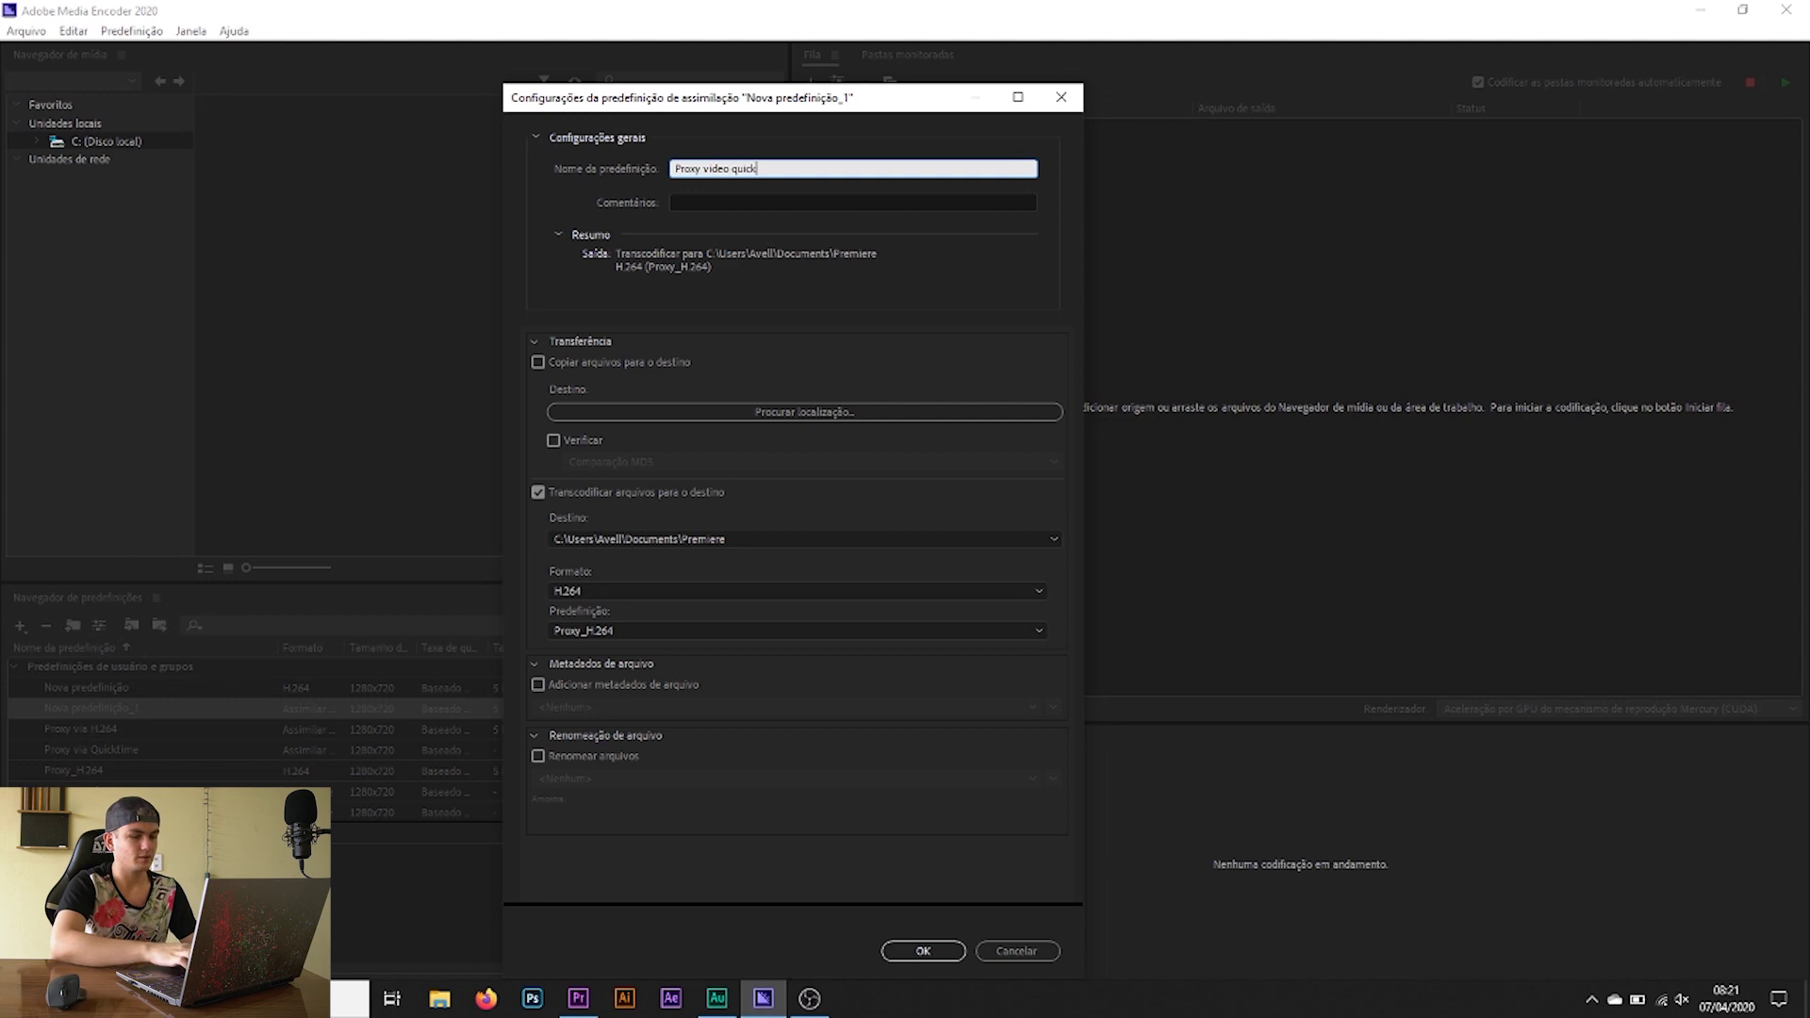
{"action": "type", "text": "time"}
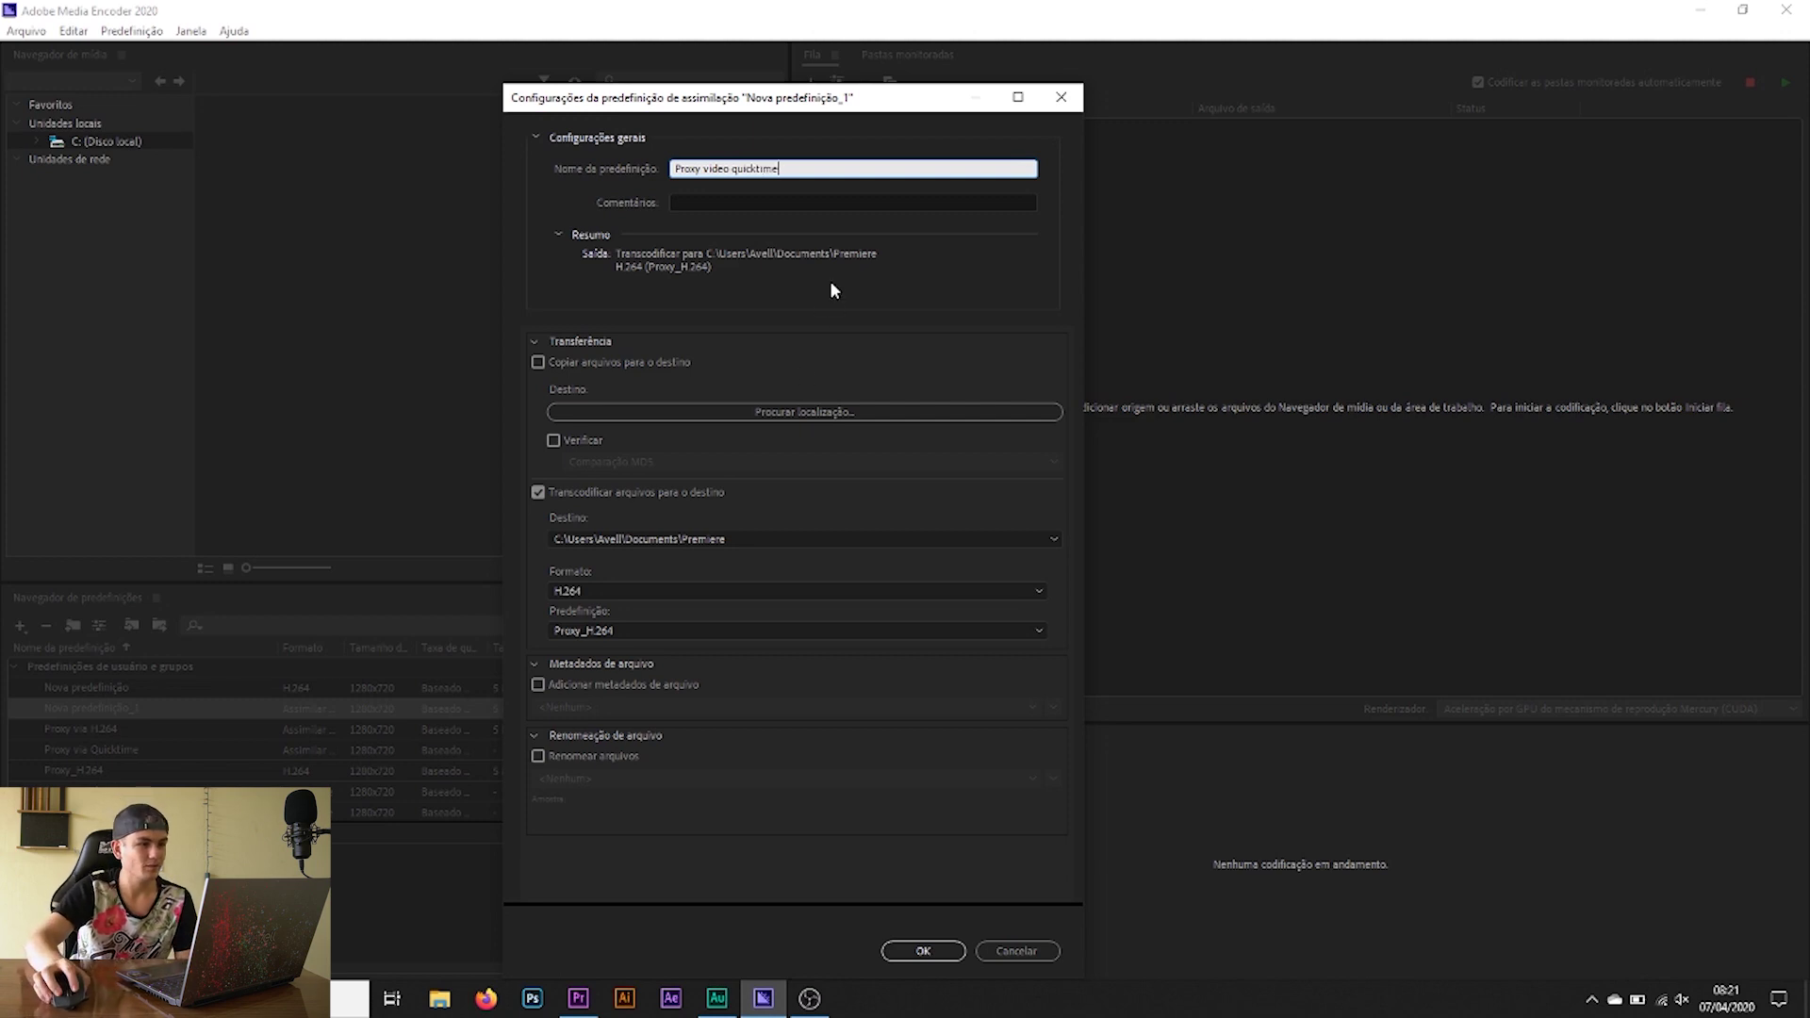
{"action": "left_click", "coordinate": [881, 300]}
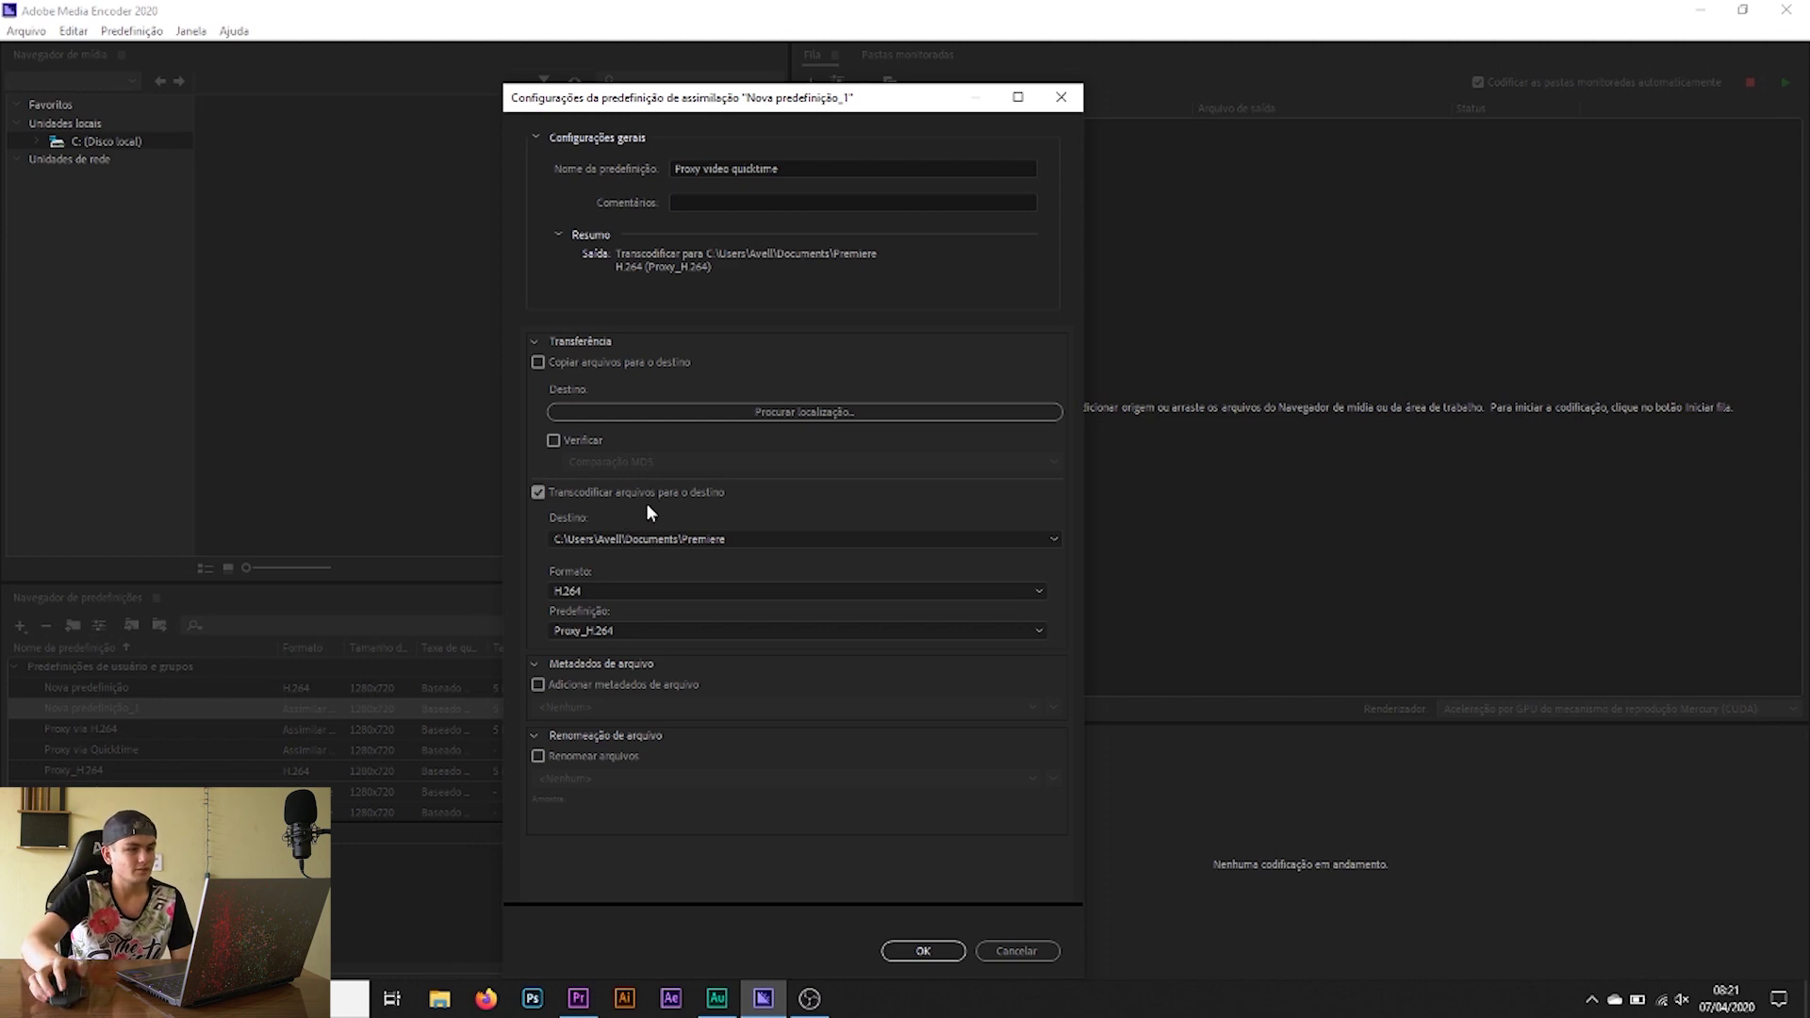
{"action": "left_click", "coordinate": [540, 493]}
{"action": "left_click", "coordinate": [539, 494]}
{"action": "left_click", "coordinate": [616, 539]}
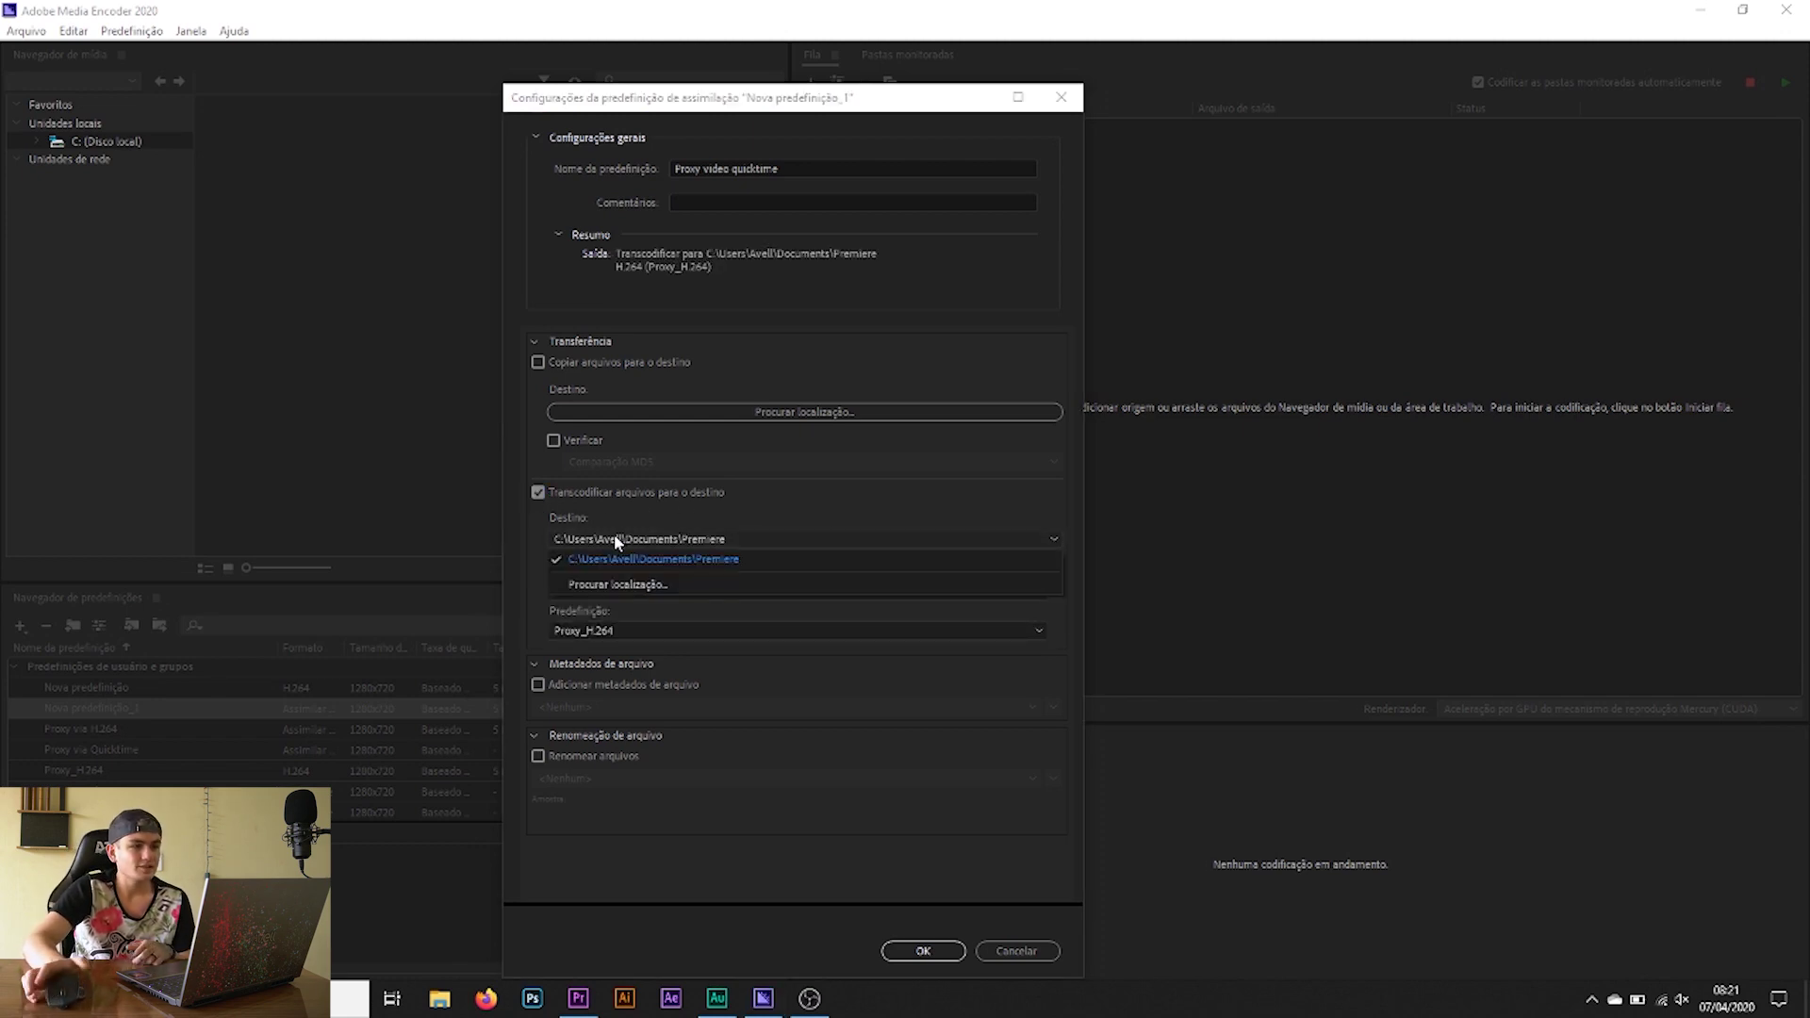
Step: Set the ingest preset to transcode to QuickTime with Proxy_Quicktime_DNxHR and save it
{"action": "left_click", "coordinate": [654, 591]}
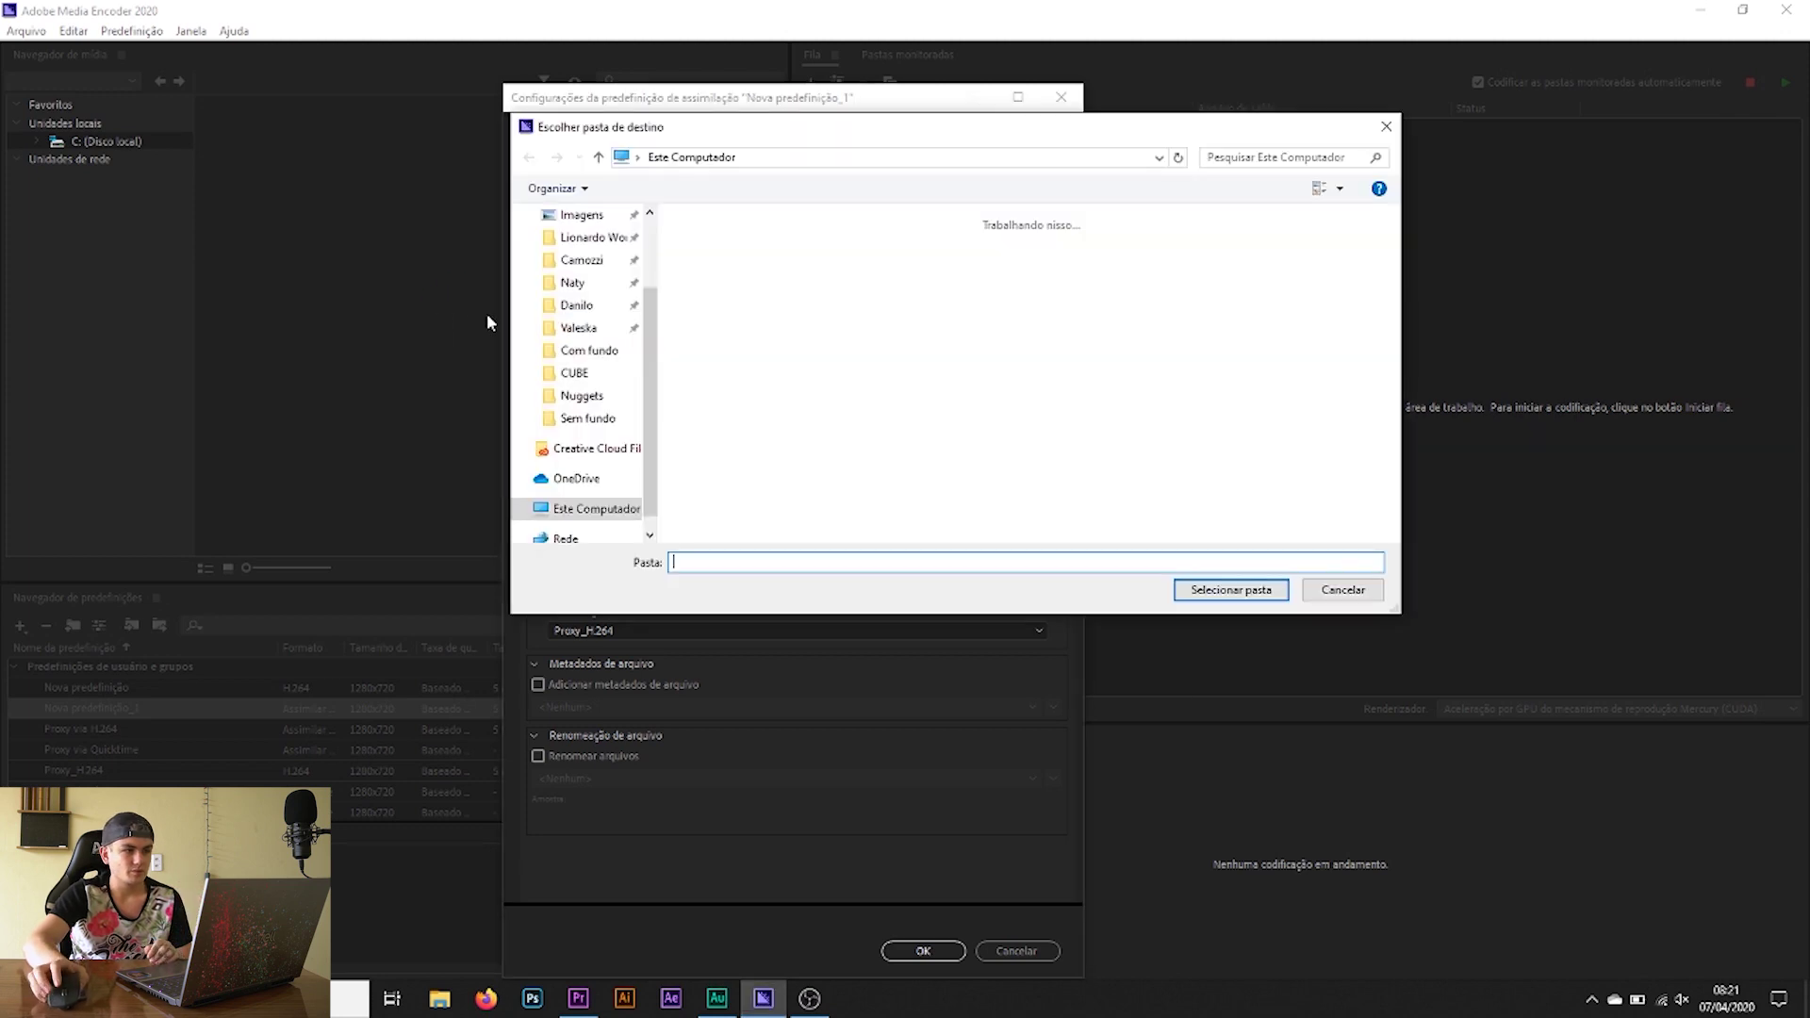
{"action": "left_click", "coordinate": [1386, 126]}
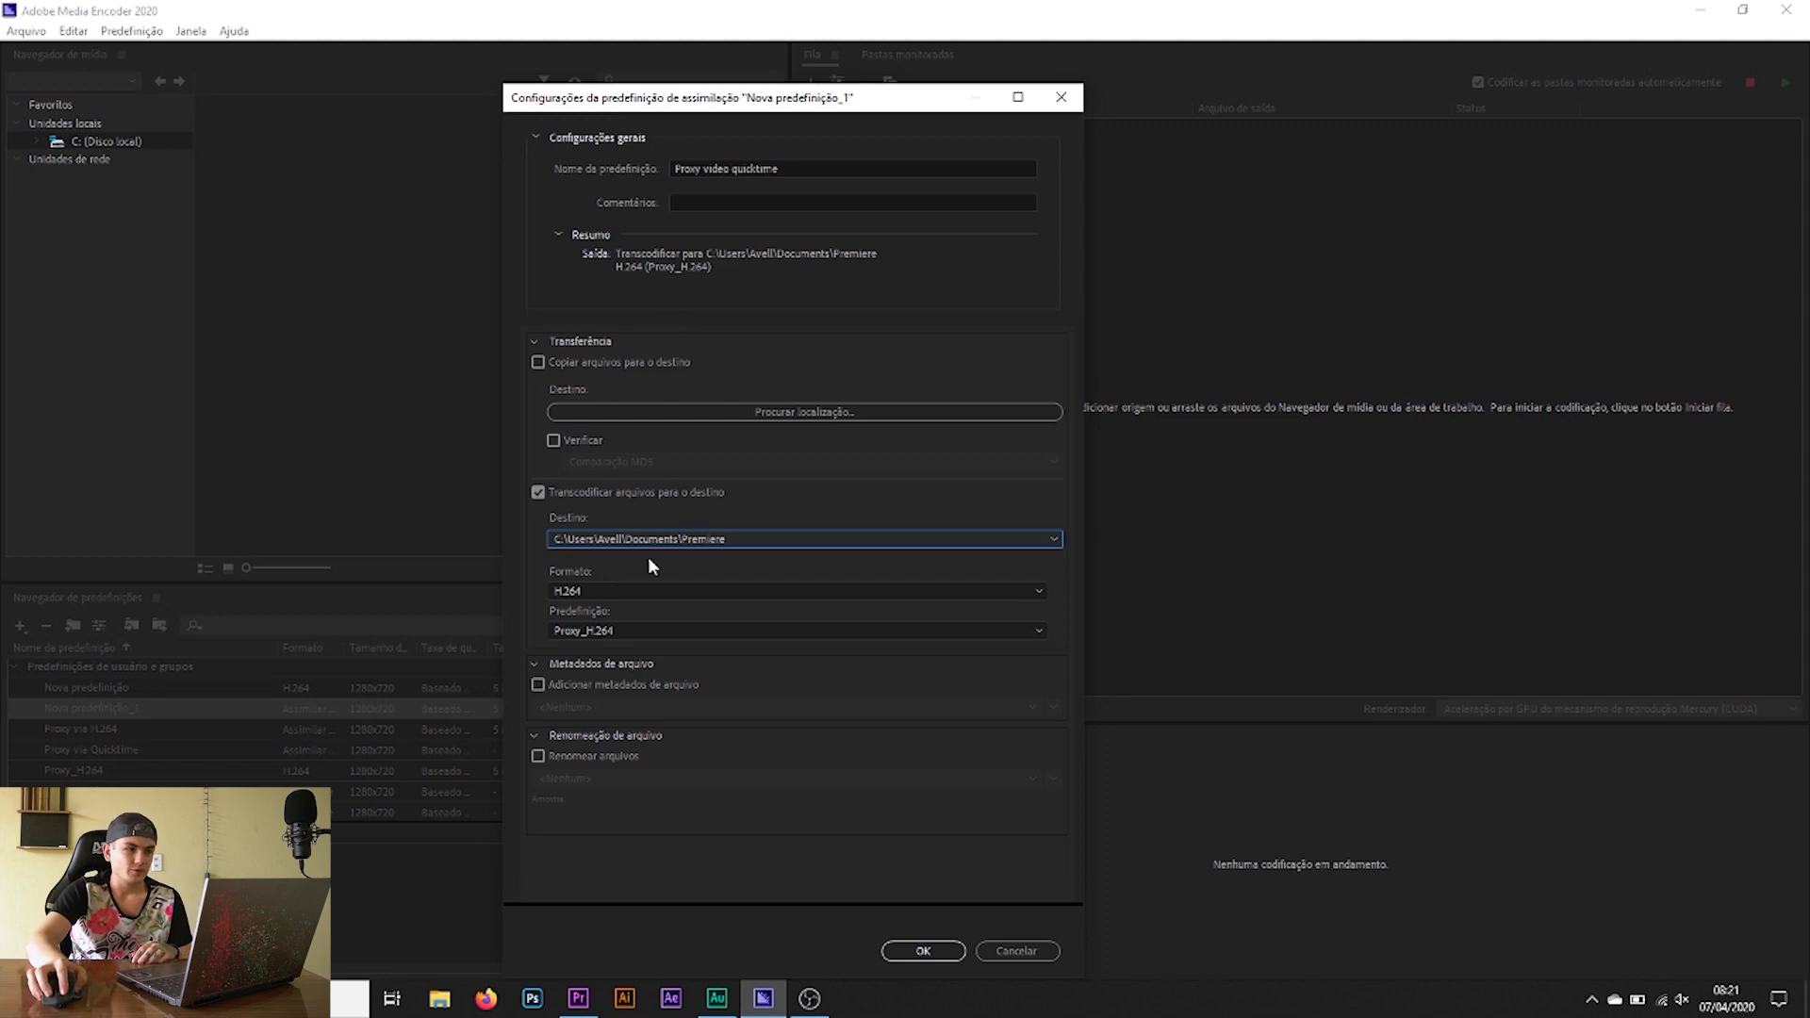
{"action": "left_click", "coordinate": [608, 592]}
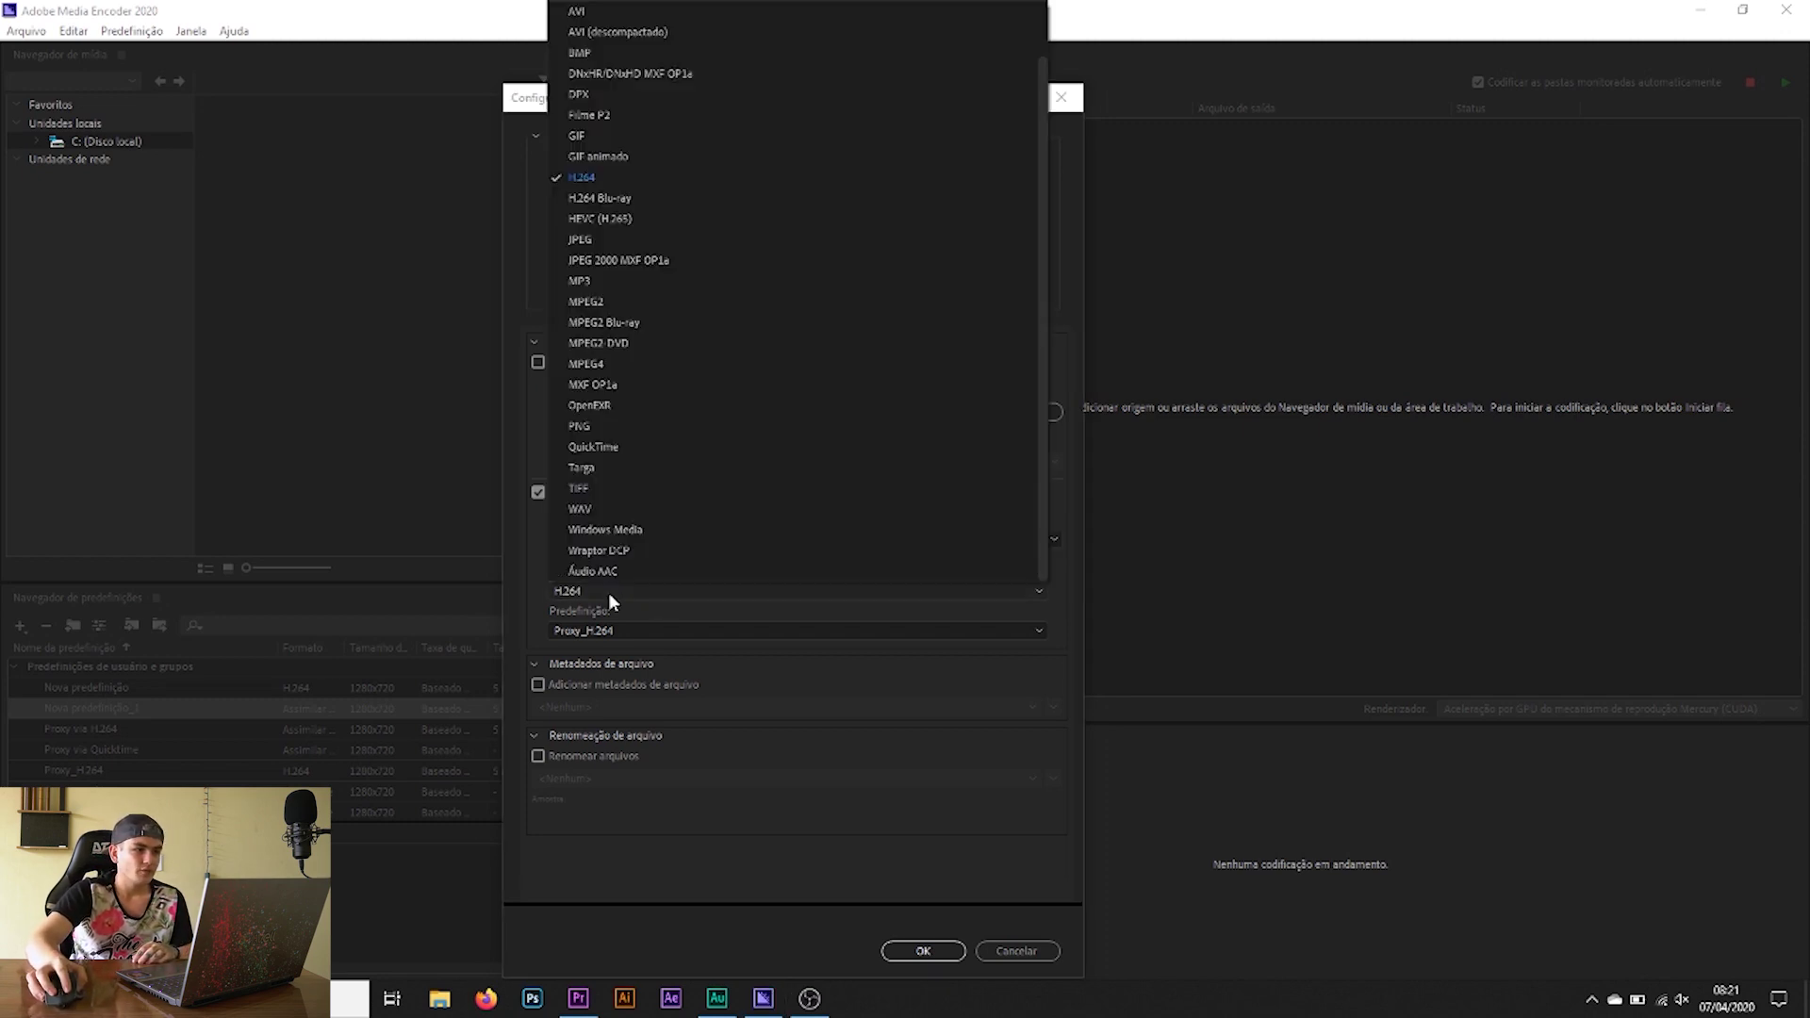
{"action": "left_click", "coordinate": [607, 600]}
{"action": "left_click", "coordinate": [615, 590]}
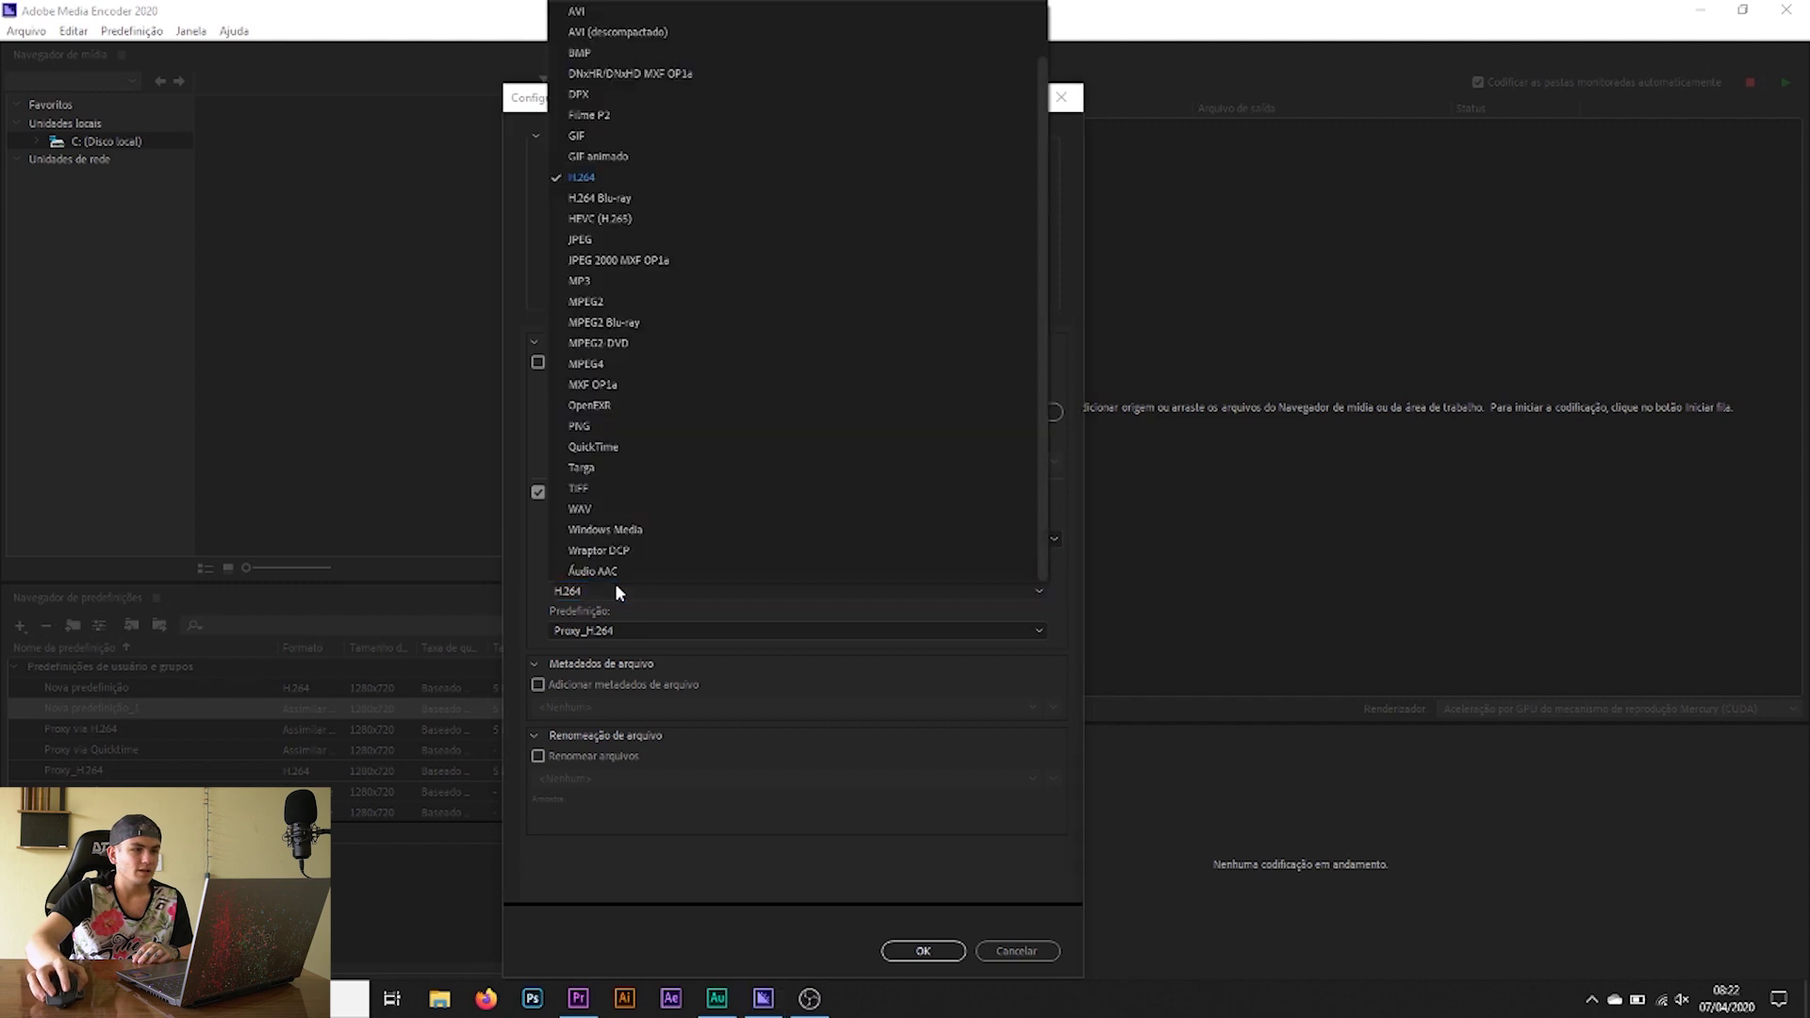
{"action": "left_click", "coordinate": [582, 179]}
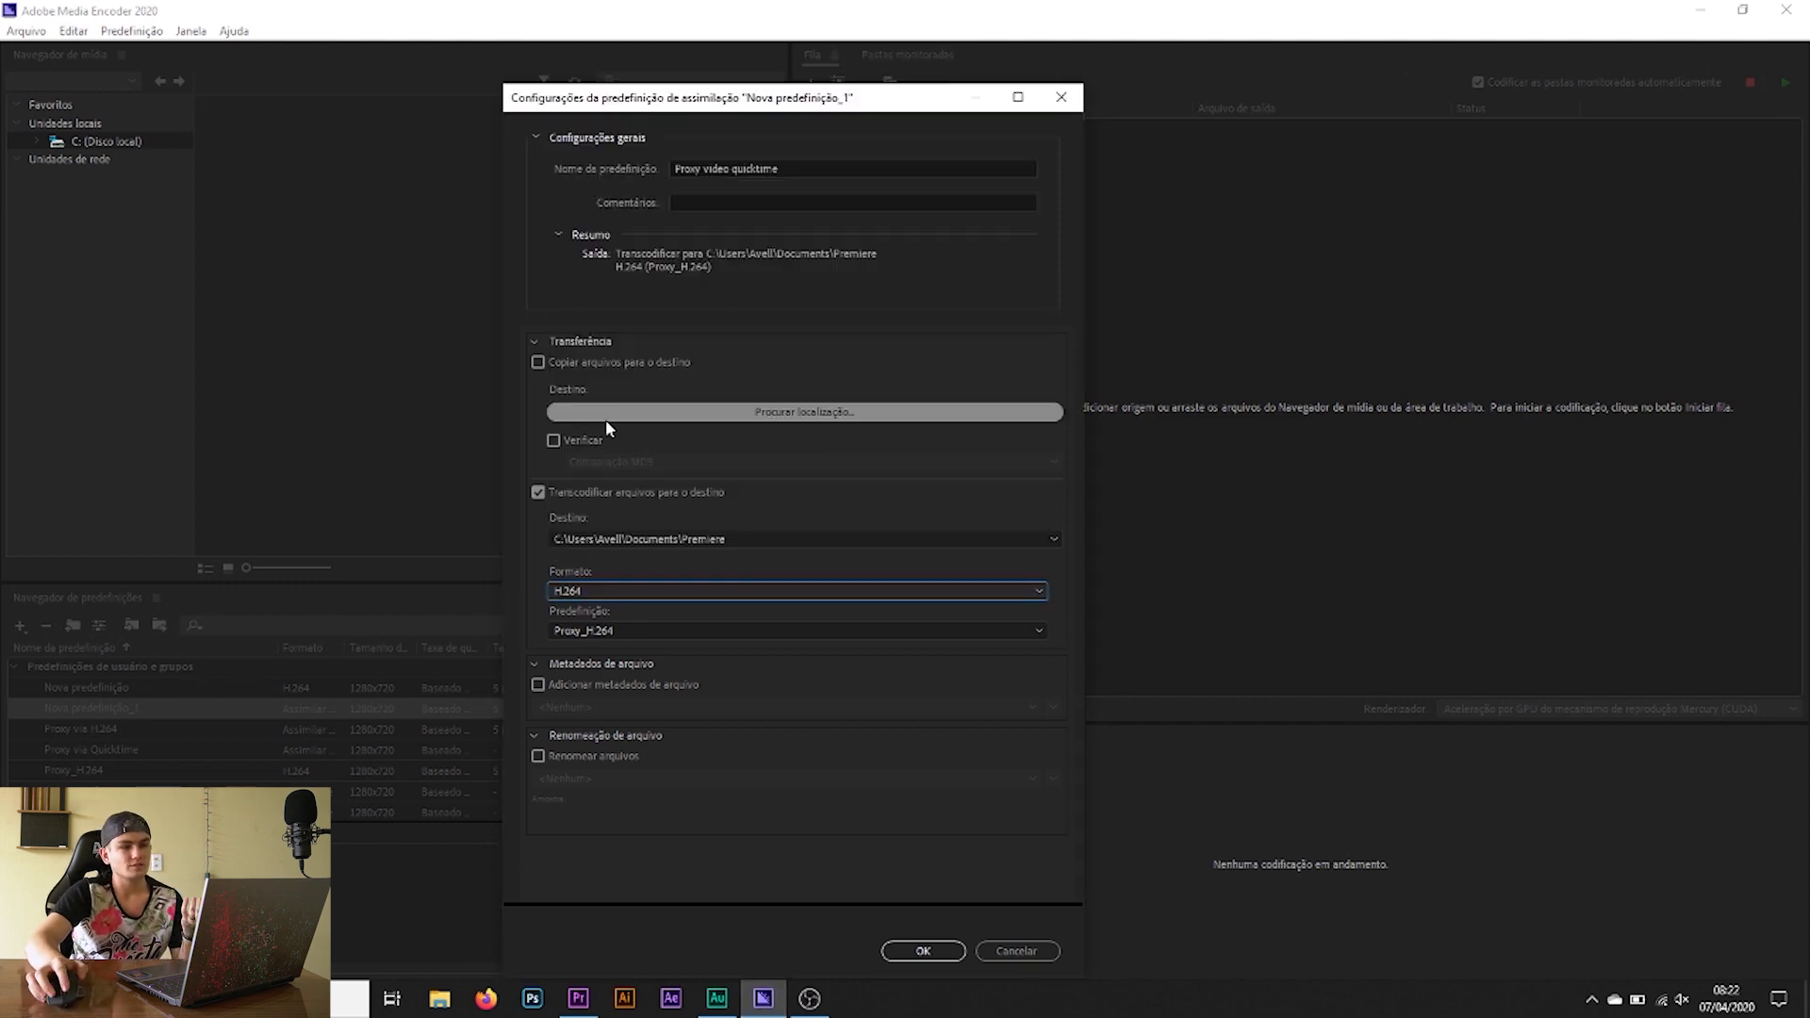
{"action": "left_click", "coordinate": [572, 588]}
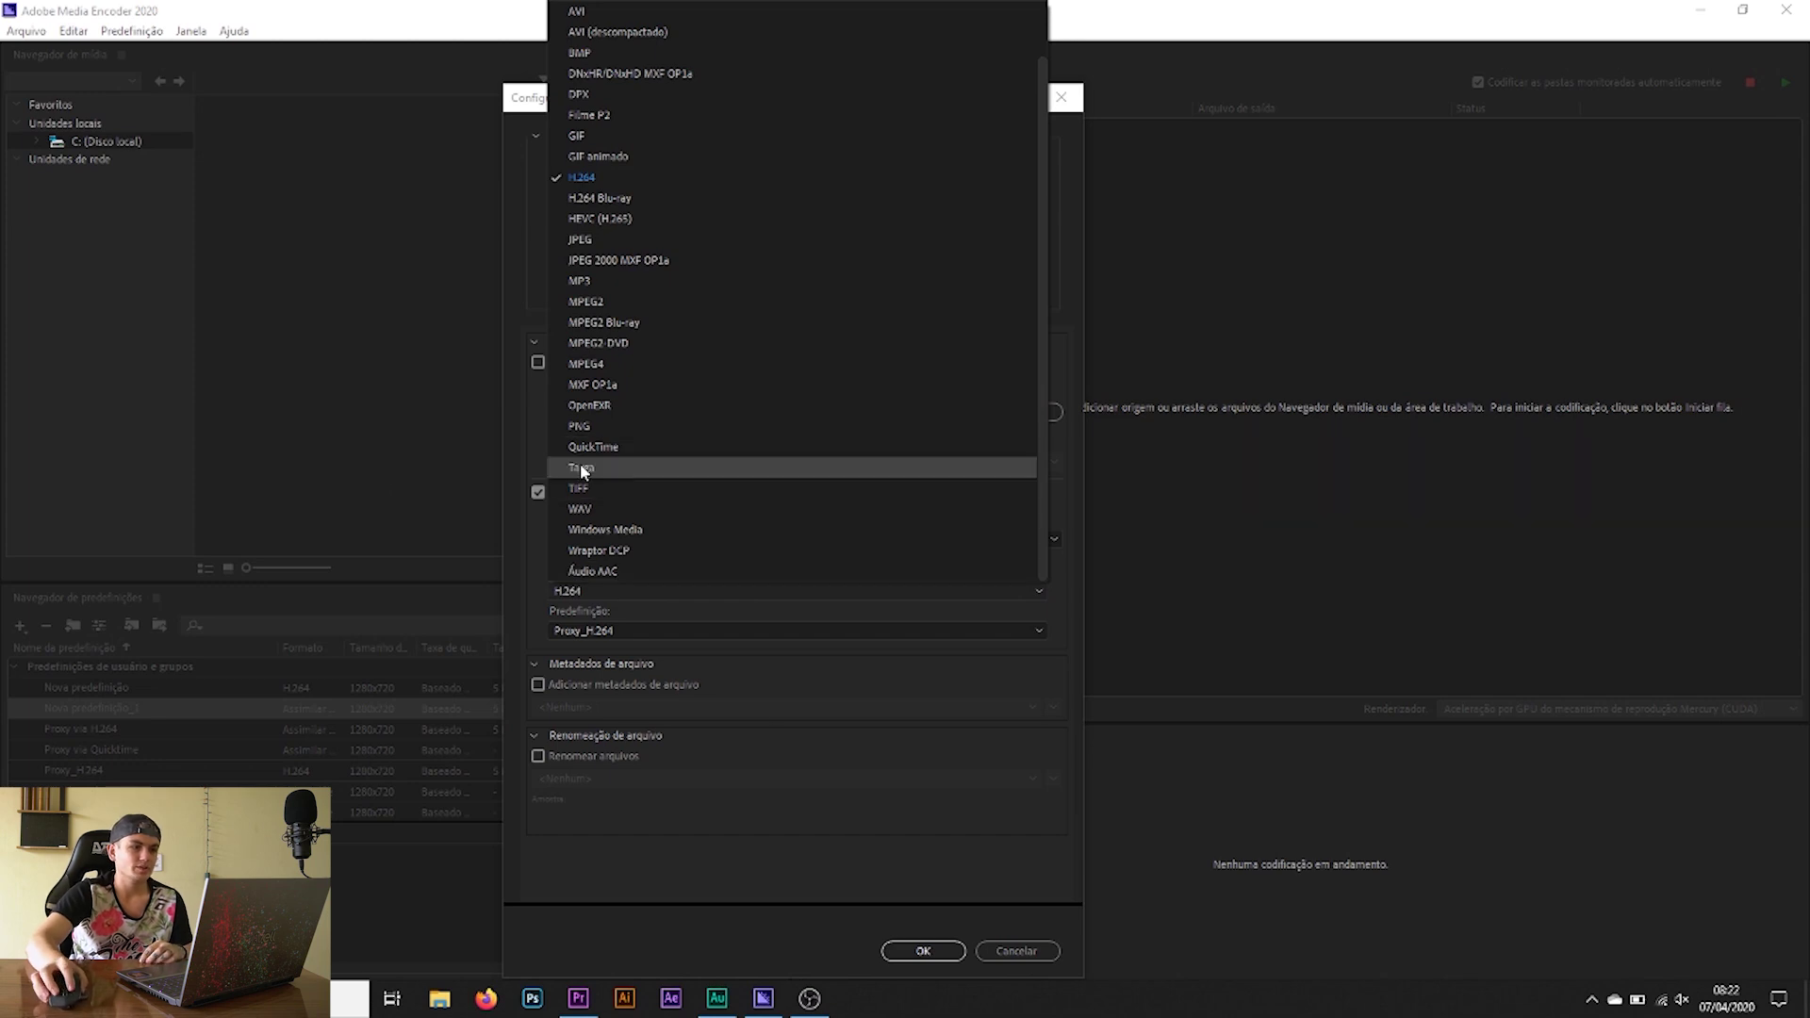
{"action": "left_click", "coordinate": [600, 445]}
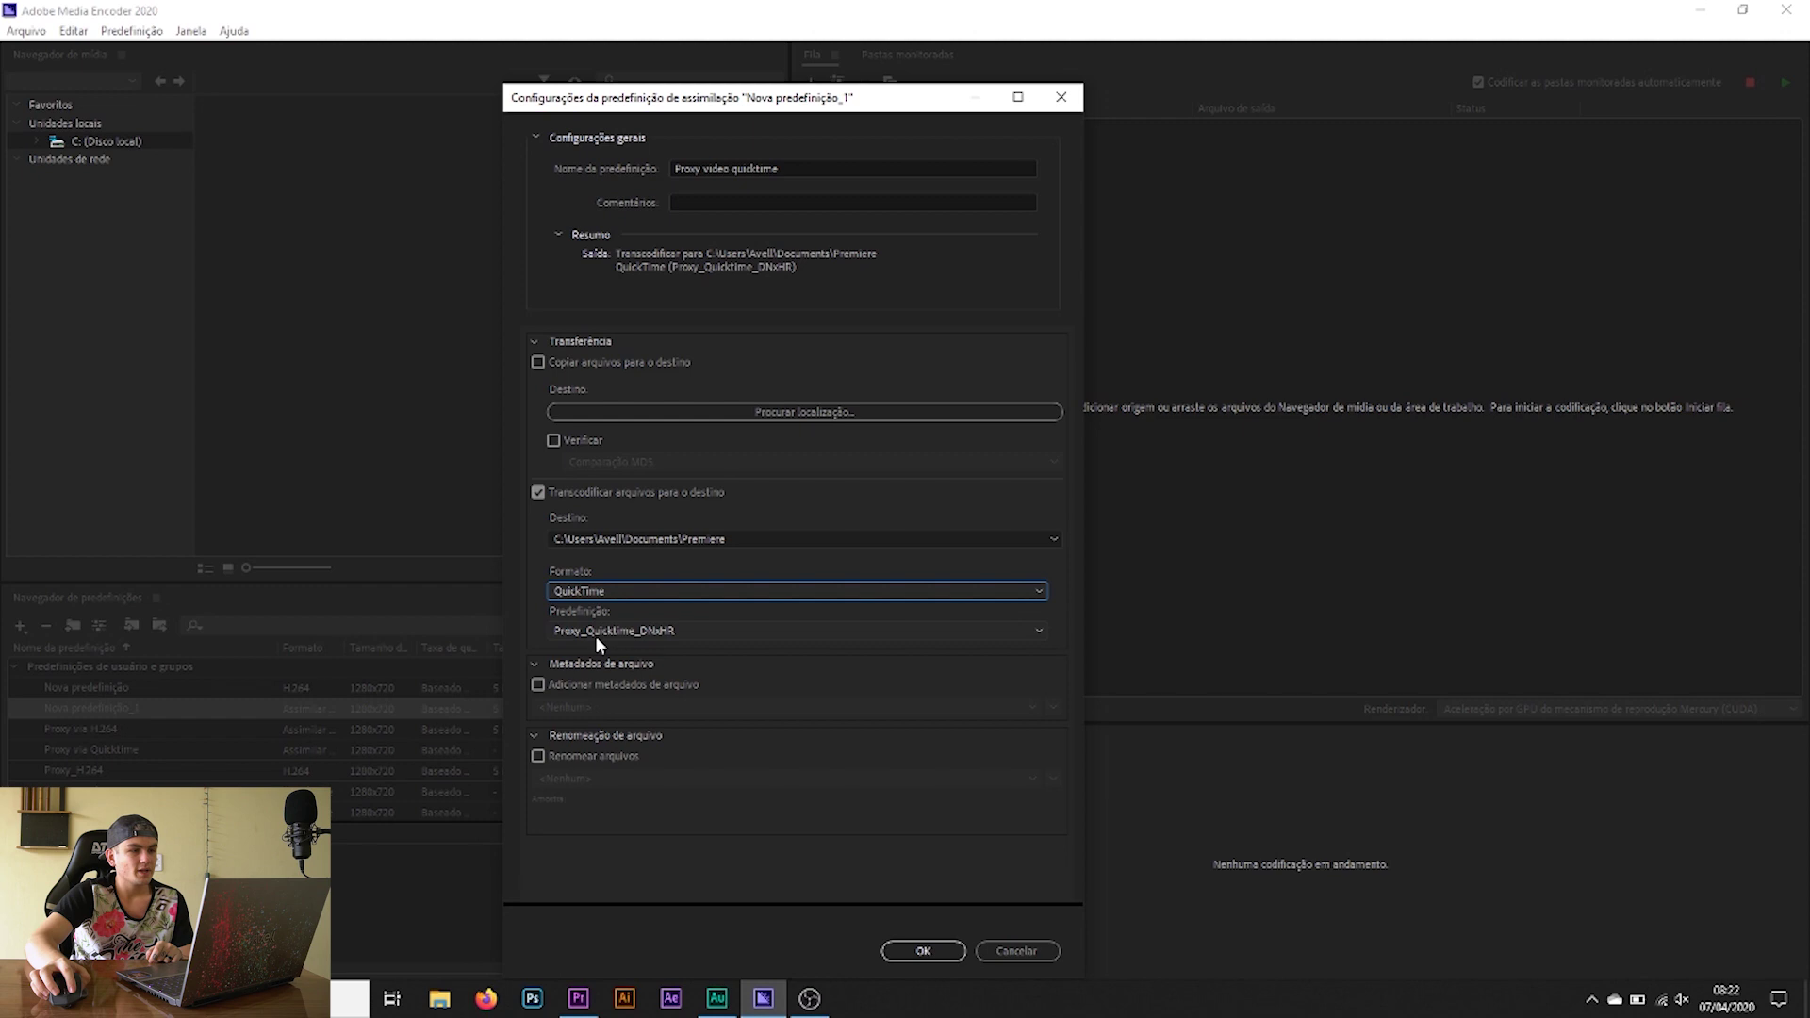
{"action": "left_click", "coordinate": [596, 634]}
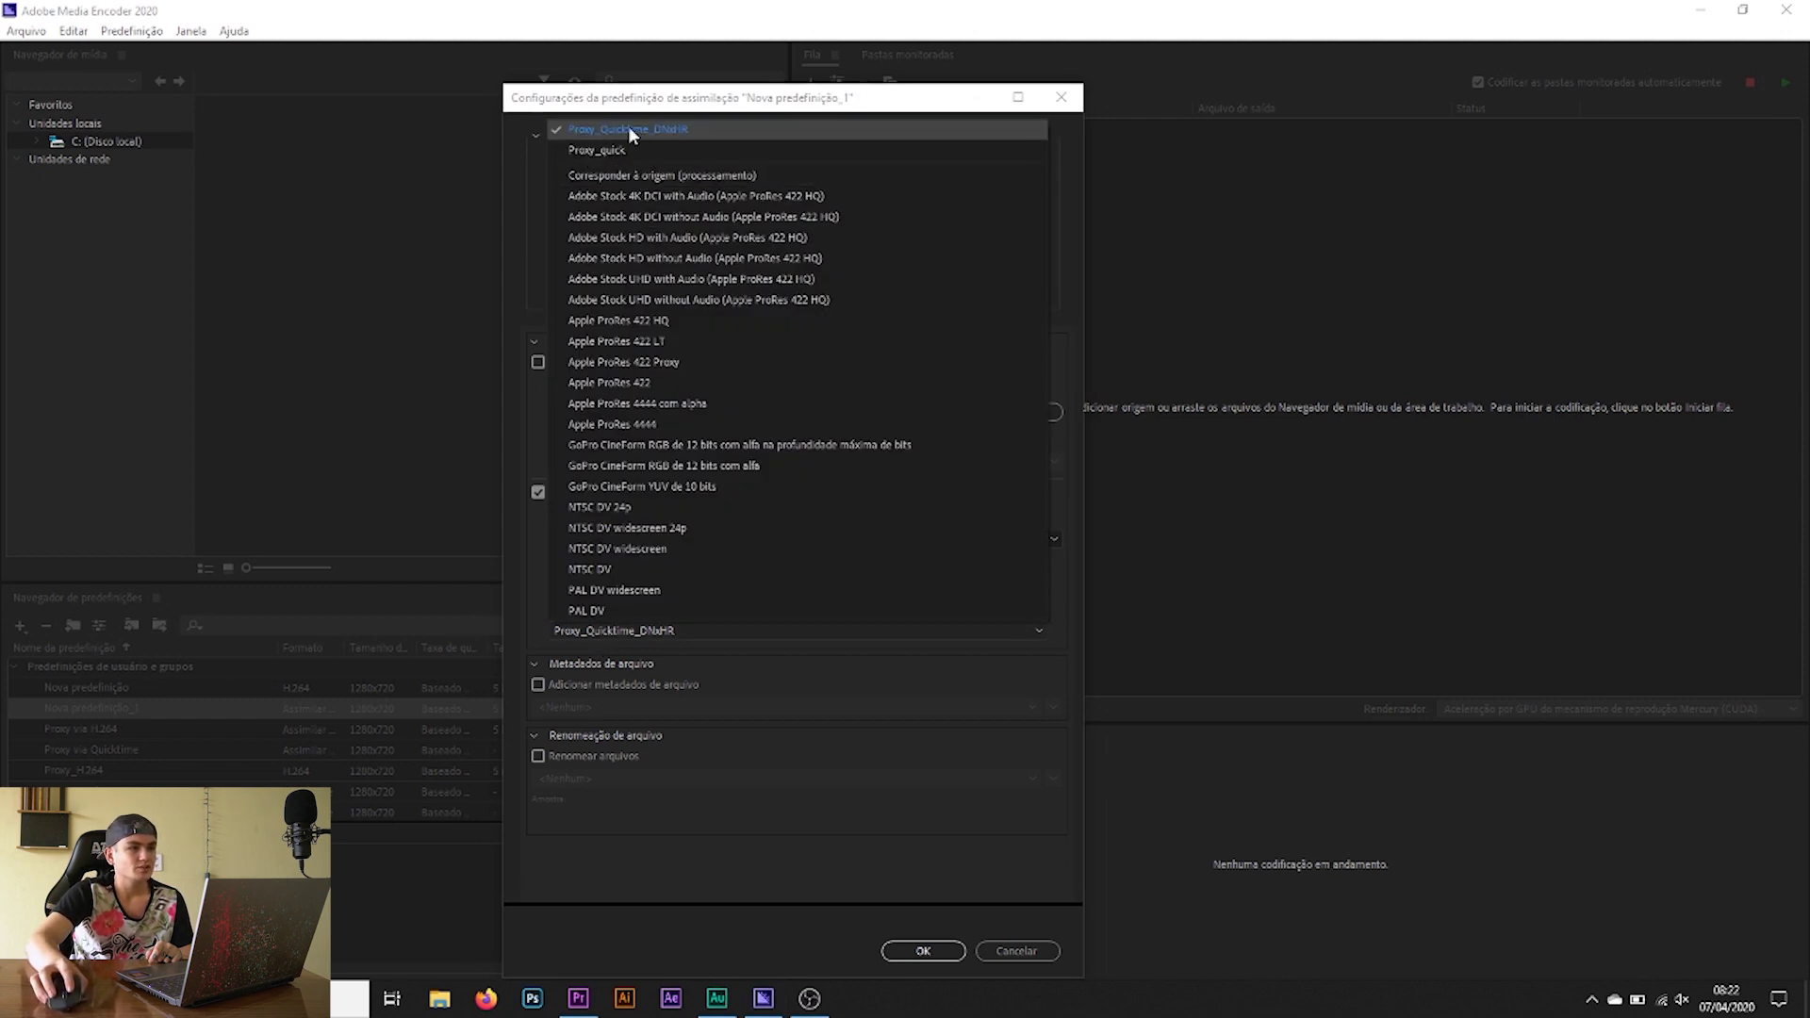
{"action": "left_click", "coordinate": [667, 130]}
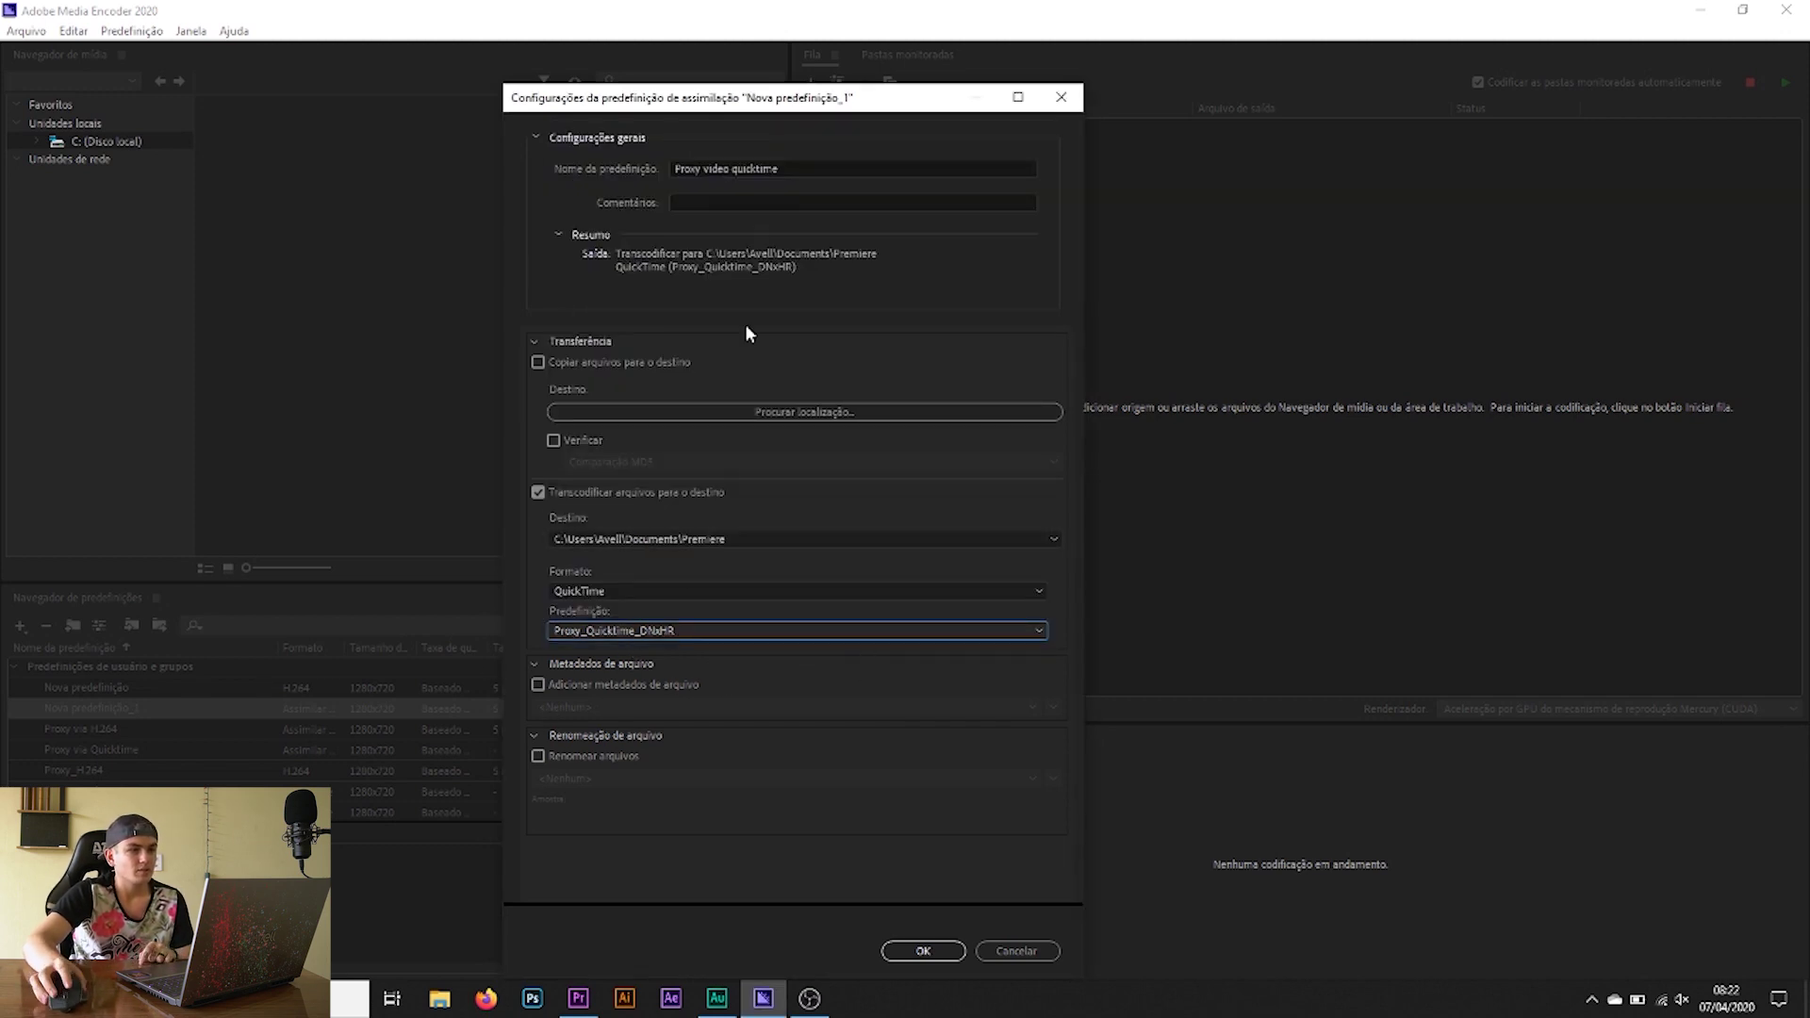
{"action": "left_click", "coordinate": [772, 321]}
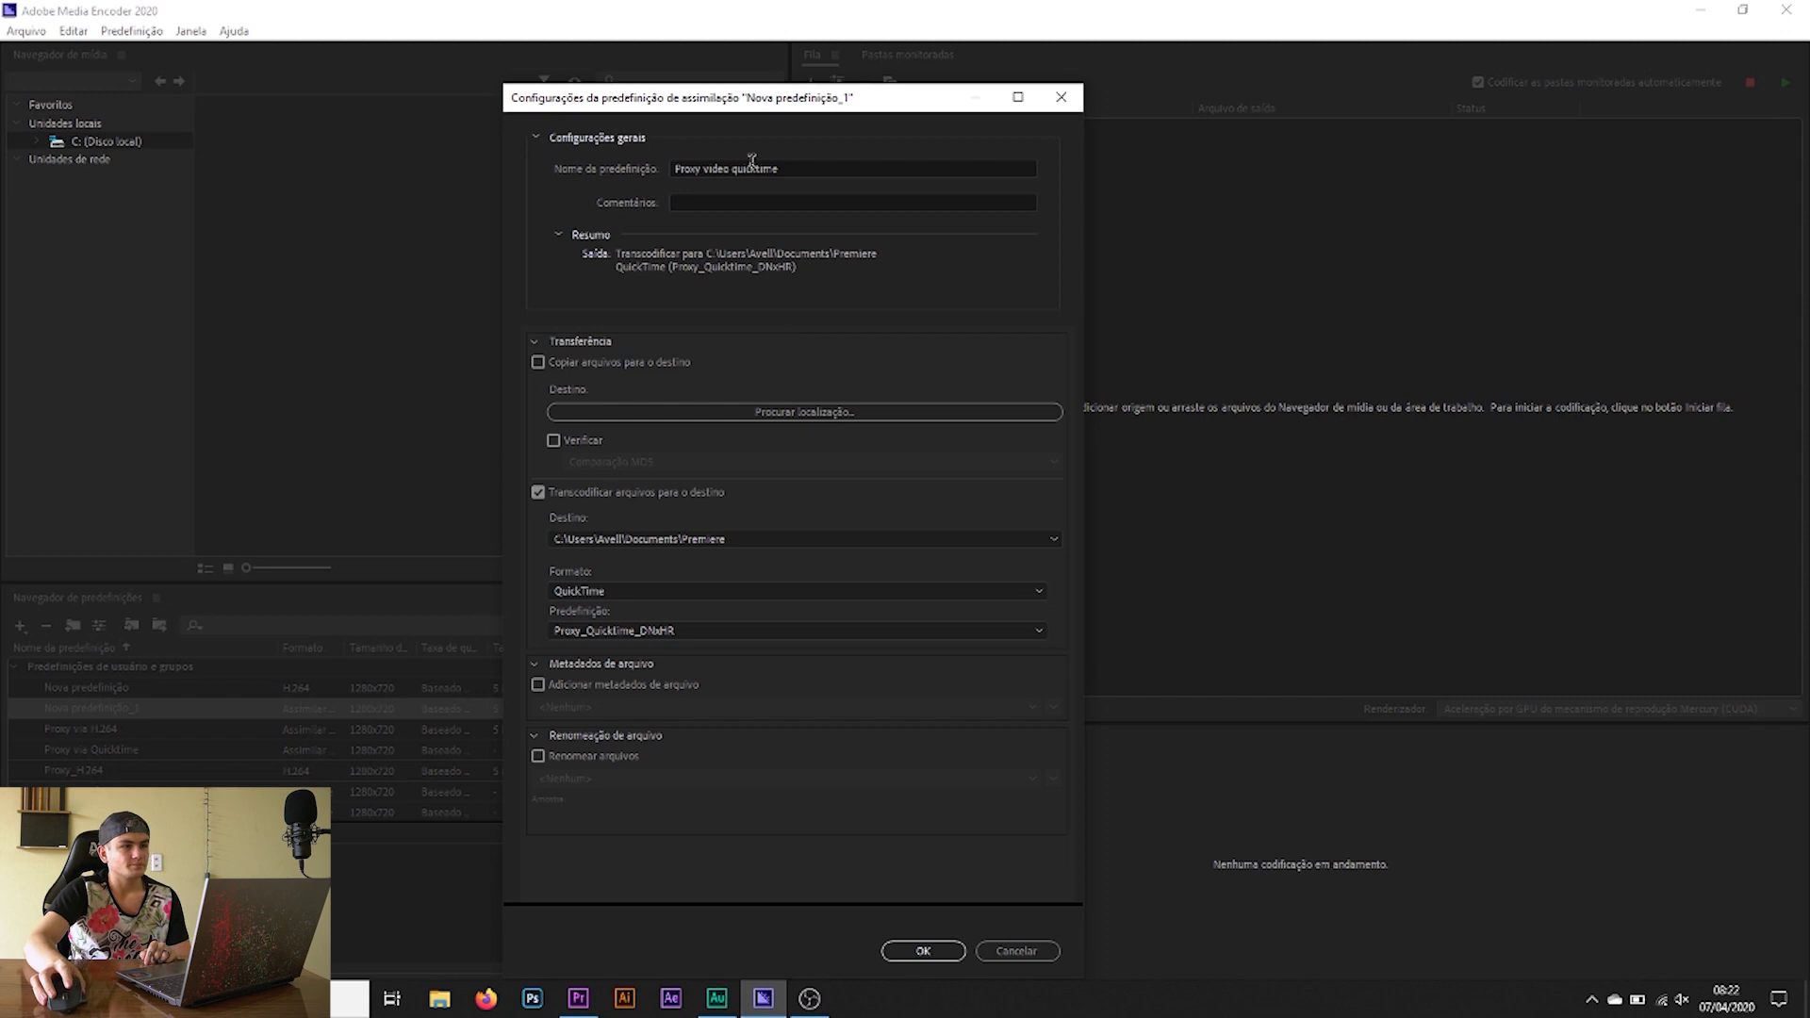
{"action": "left_click", "coordinate": [925, 951]}
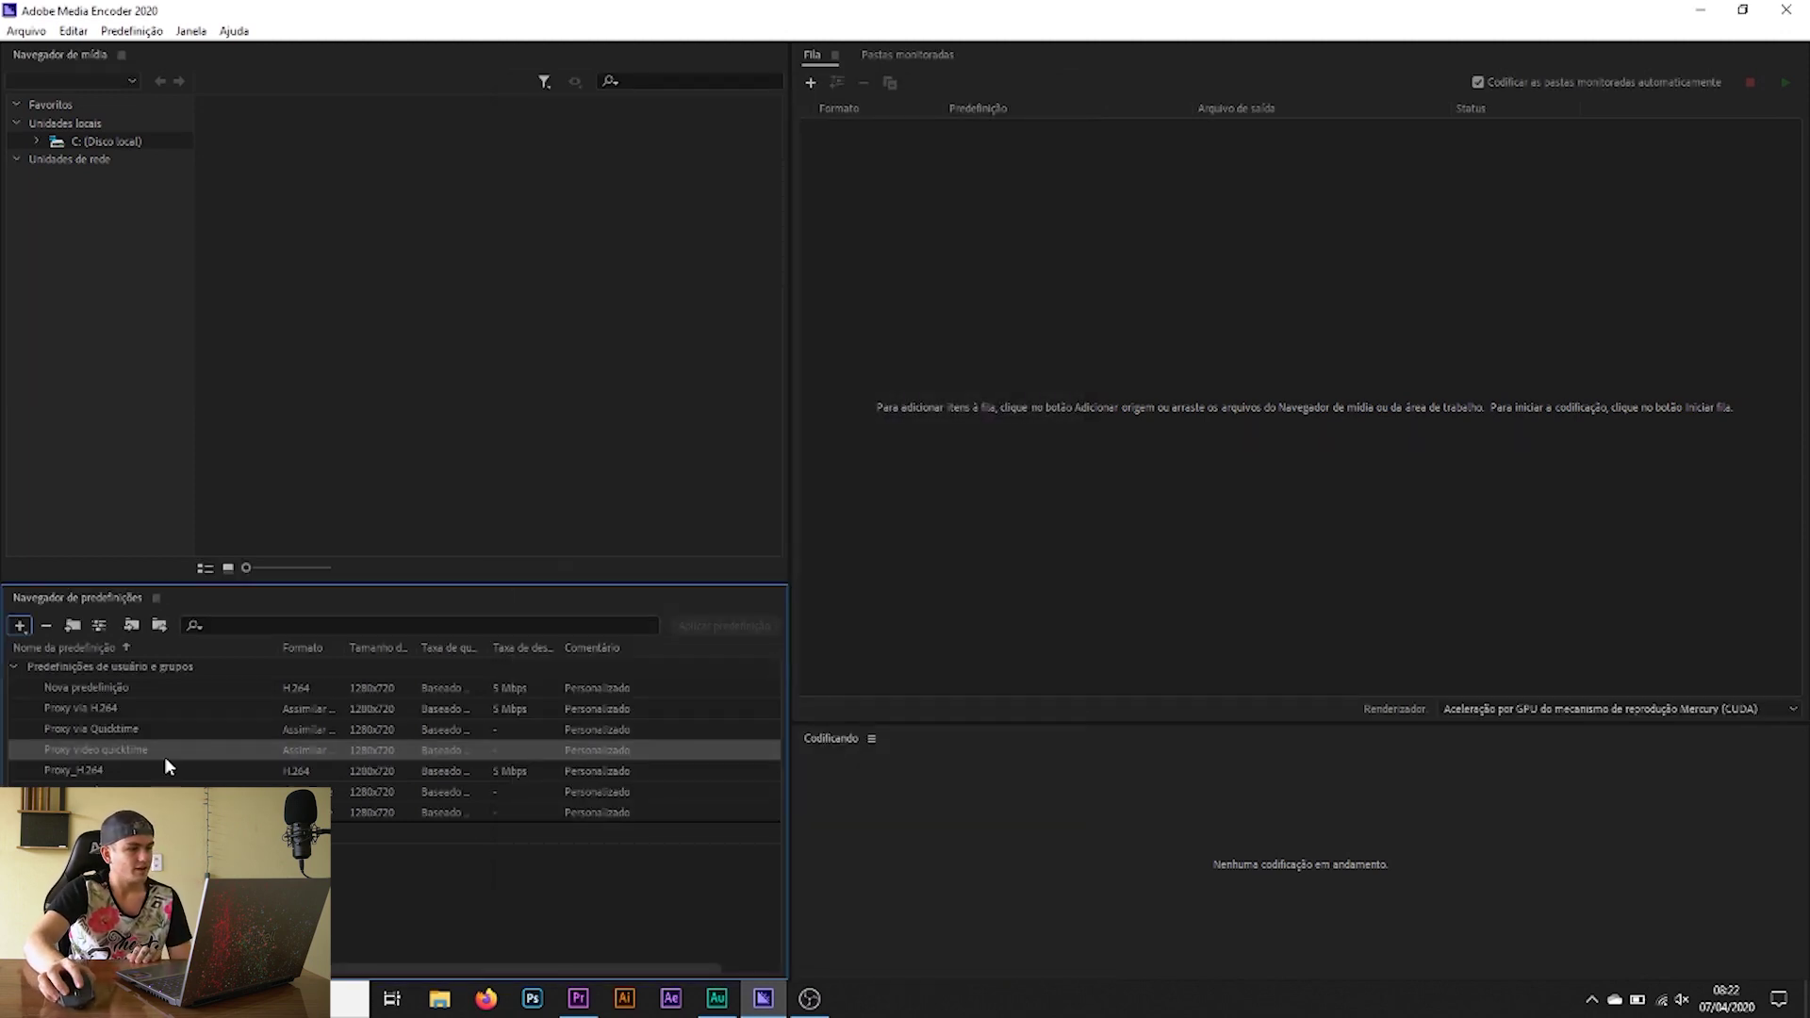
Step: Create and save ingest preset 'Proxy h2' transcoding to H.264 with Proxy_H.264, then select it
{"action": "left_click", "coordinate": [19, 626]}
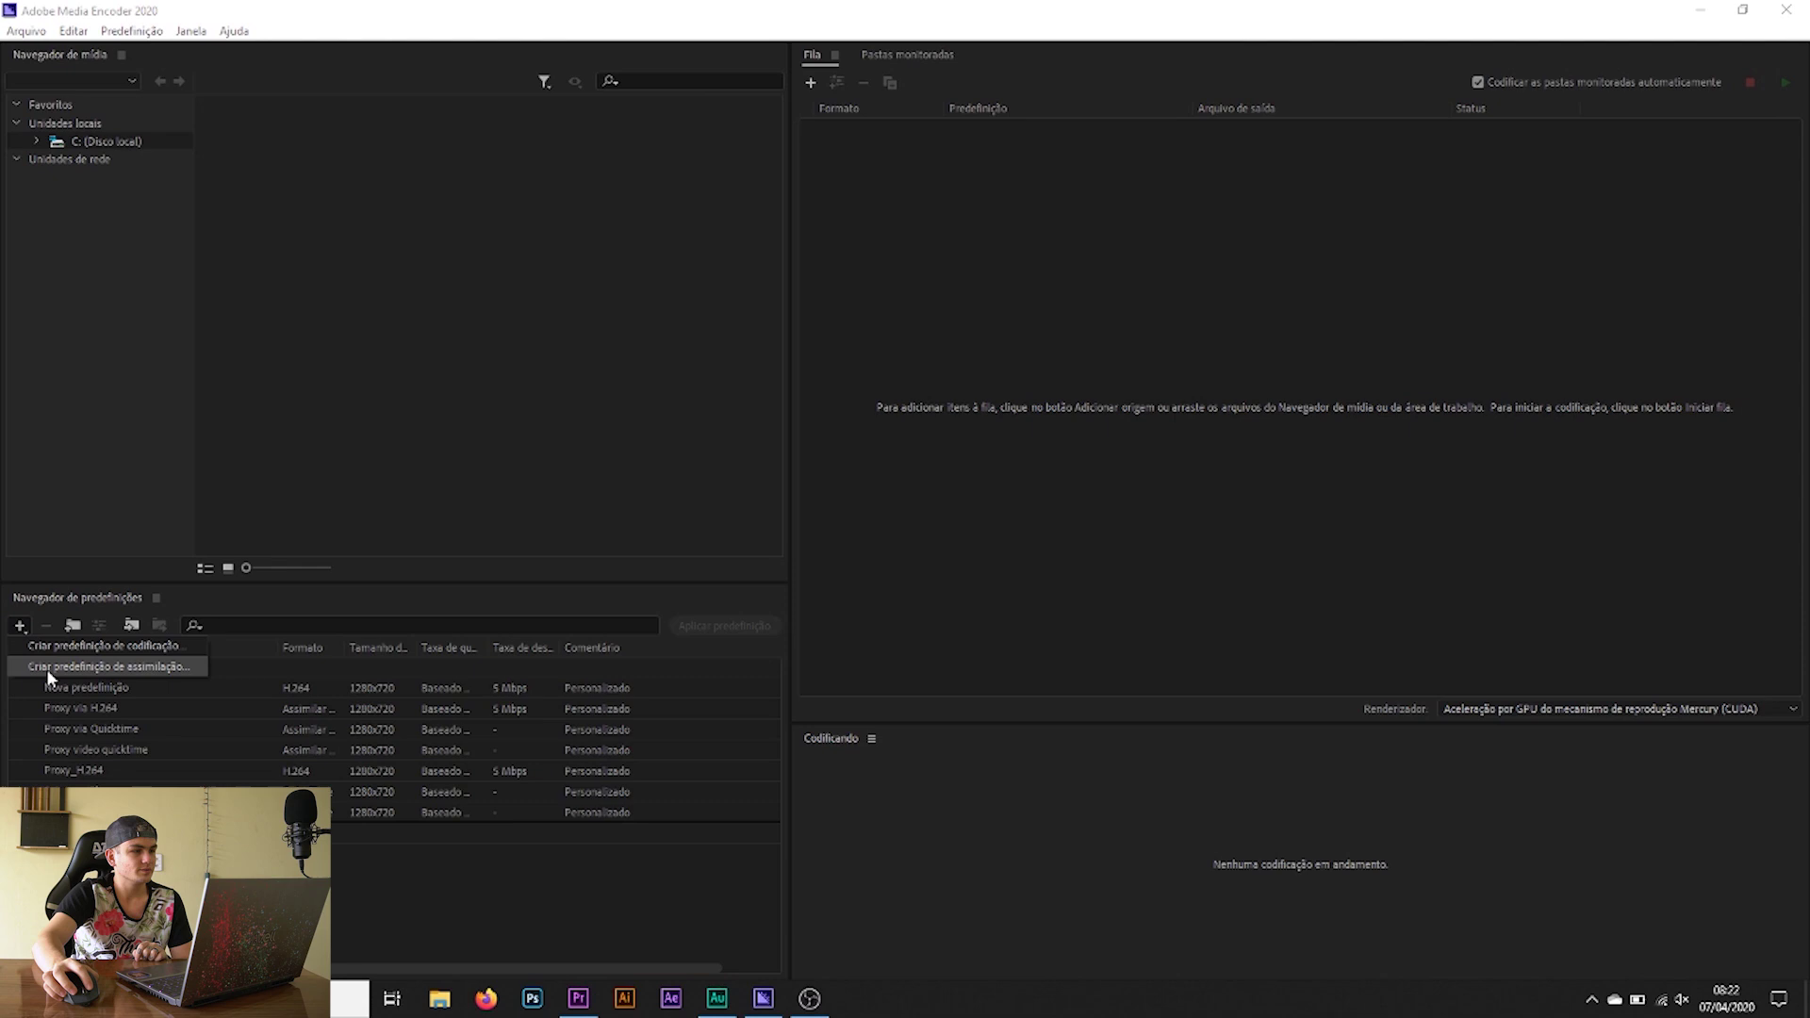
{"action": "left_click", "coordinate": [704, 483]}
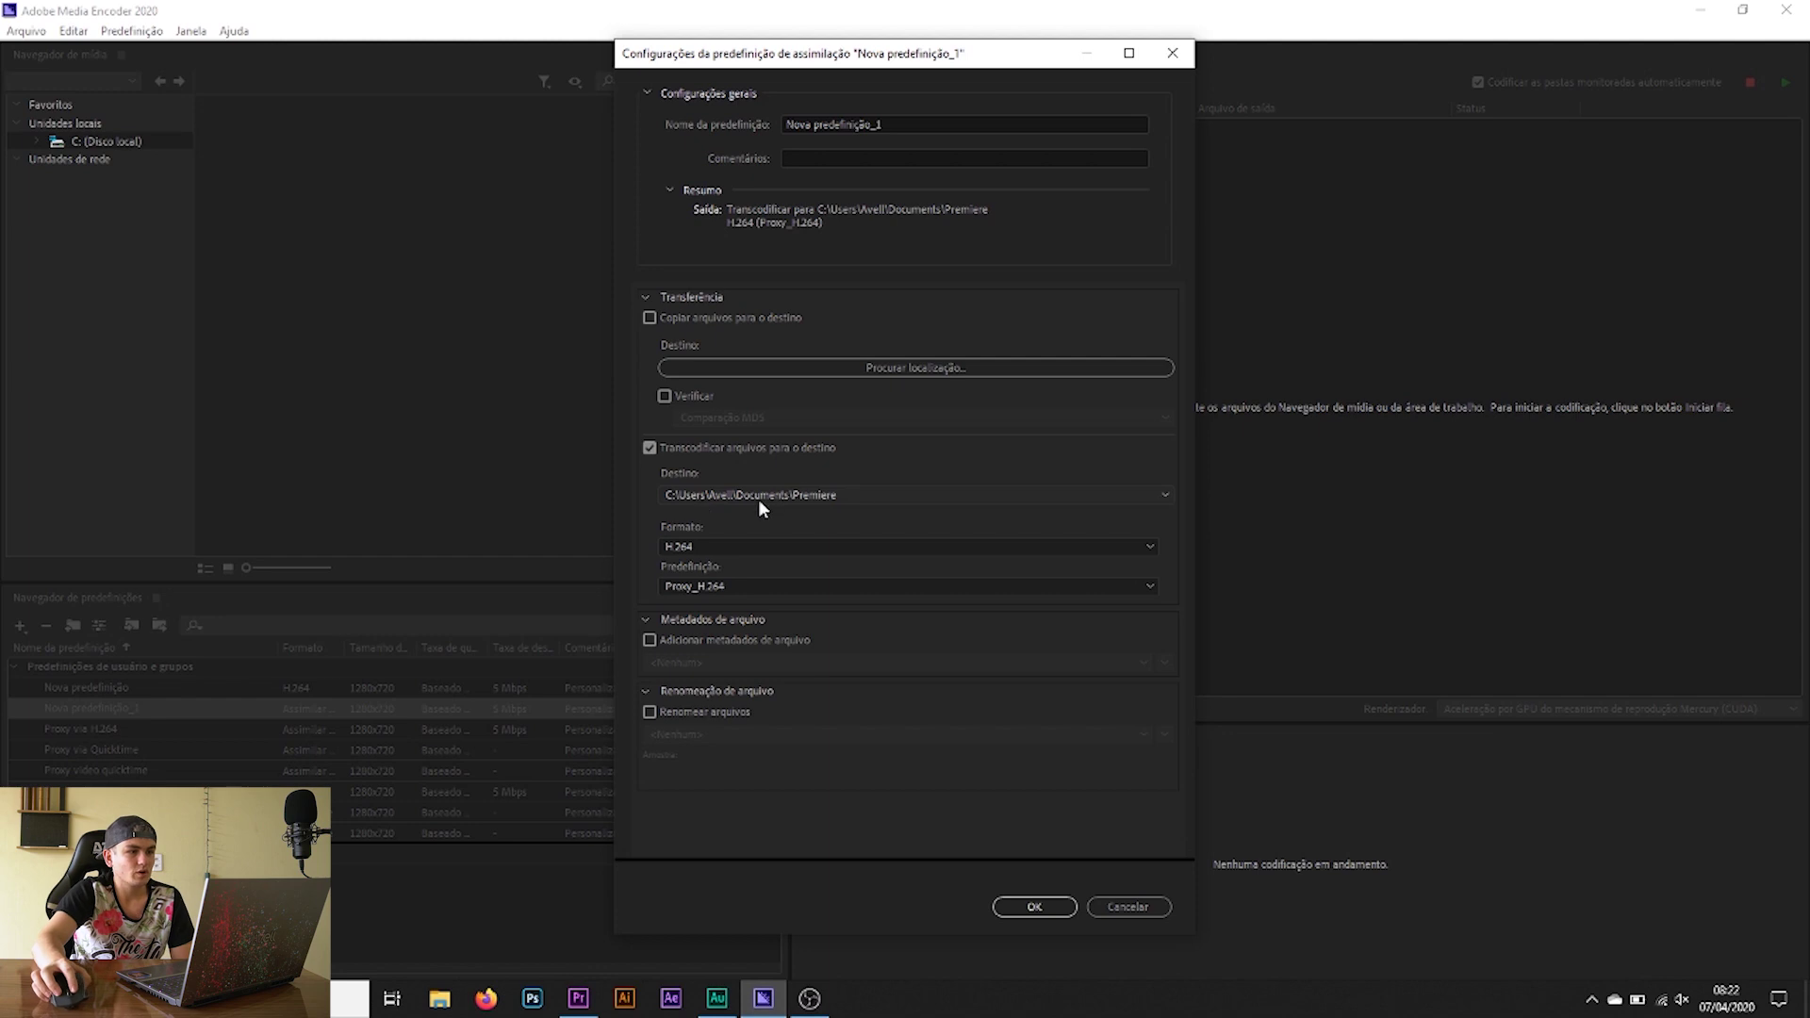
{"action": "left_click", "coordinate": [801, 547]}
{"action": "left_click", "coordinate": [716, 132]}
{"action": "left_click", "coordinate": [744, 587]}
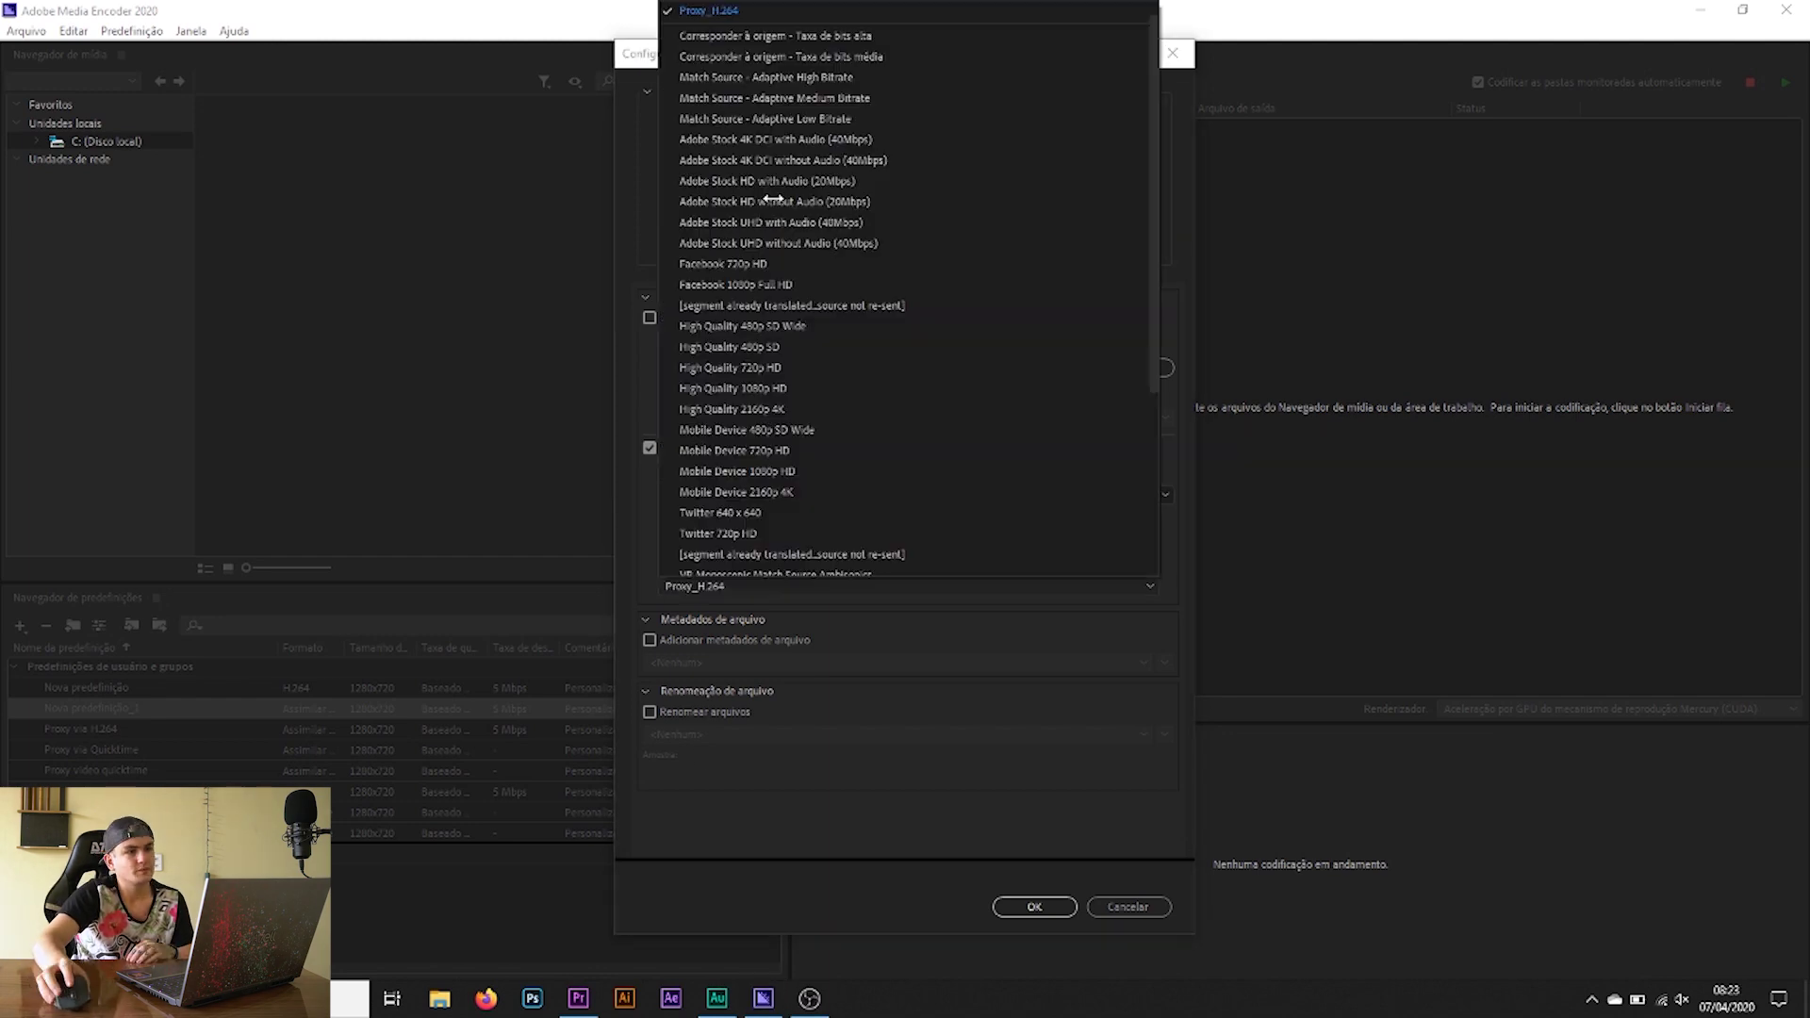
{"action": "scroll", "coordinate": [681, 155], "scroll_direction": "up", "scroll_amount": 1}
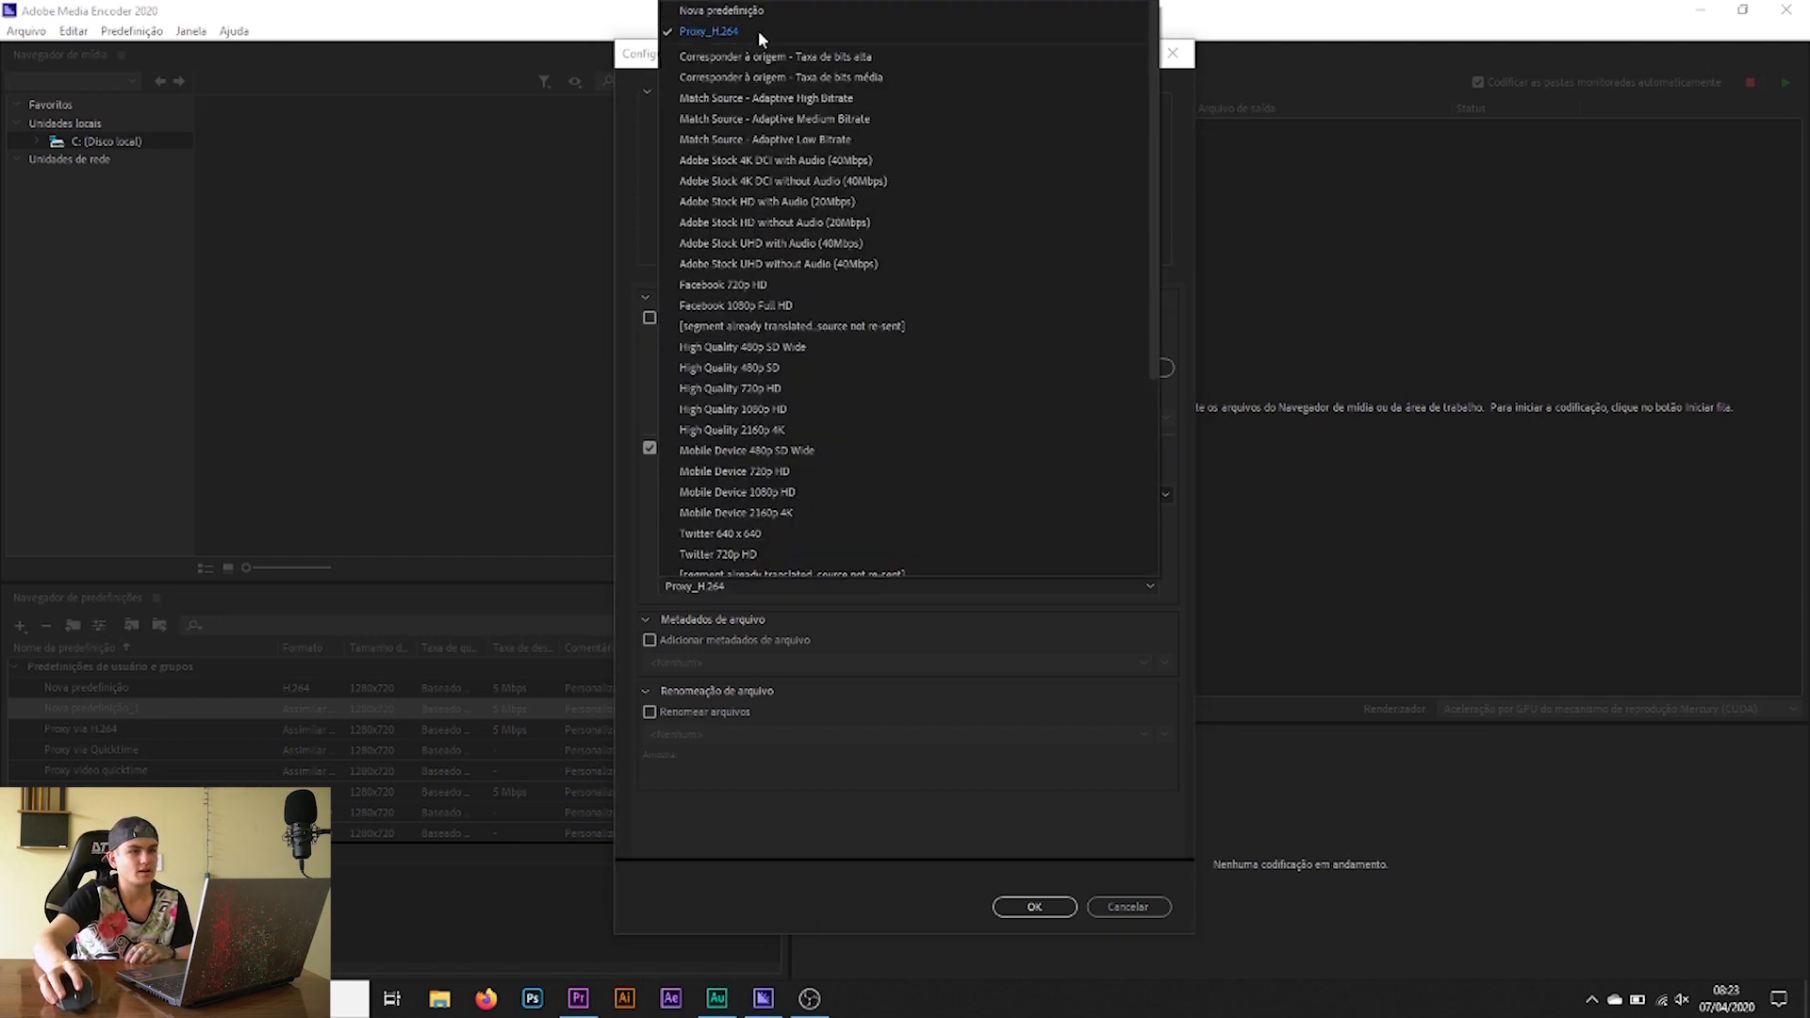
{"action": "left_click", "coordinate": [798, 773]}
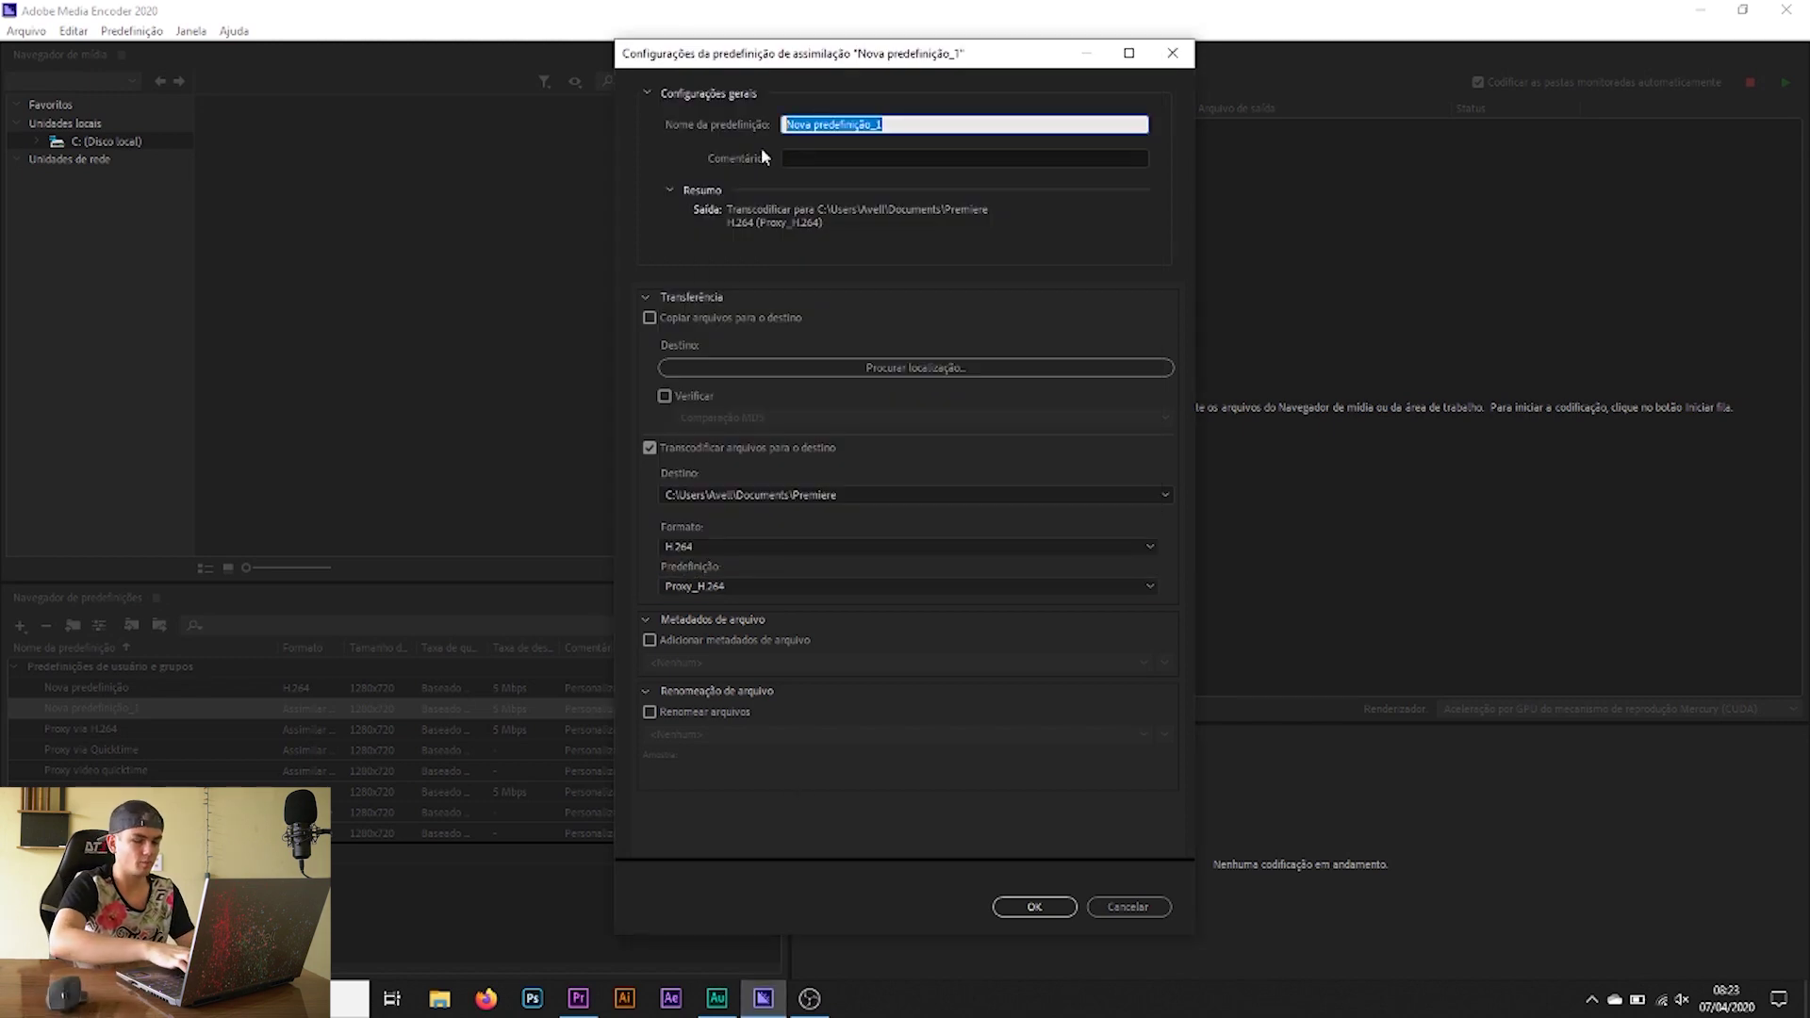
{"action": "type", "text": "Proxy h2"}
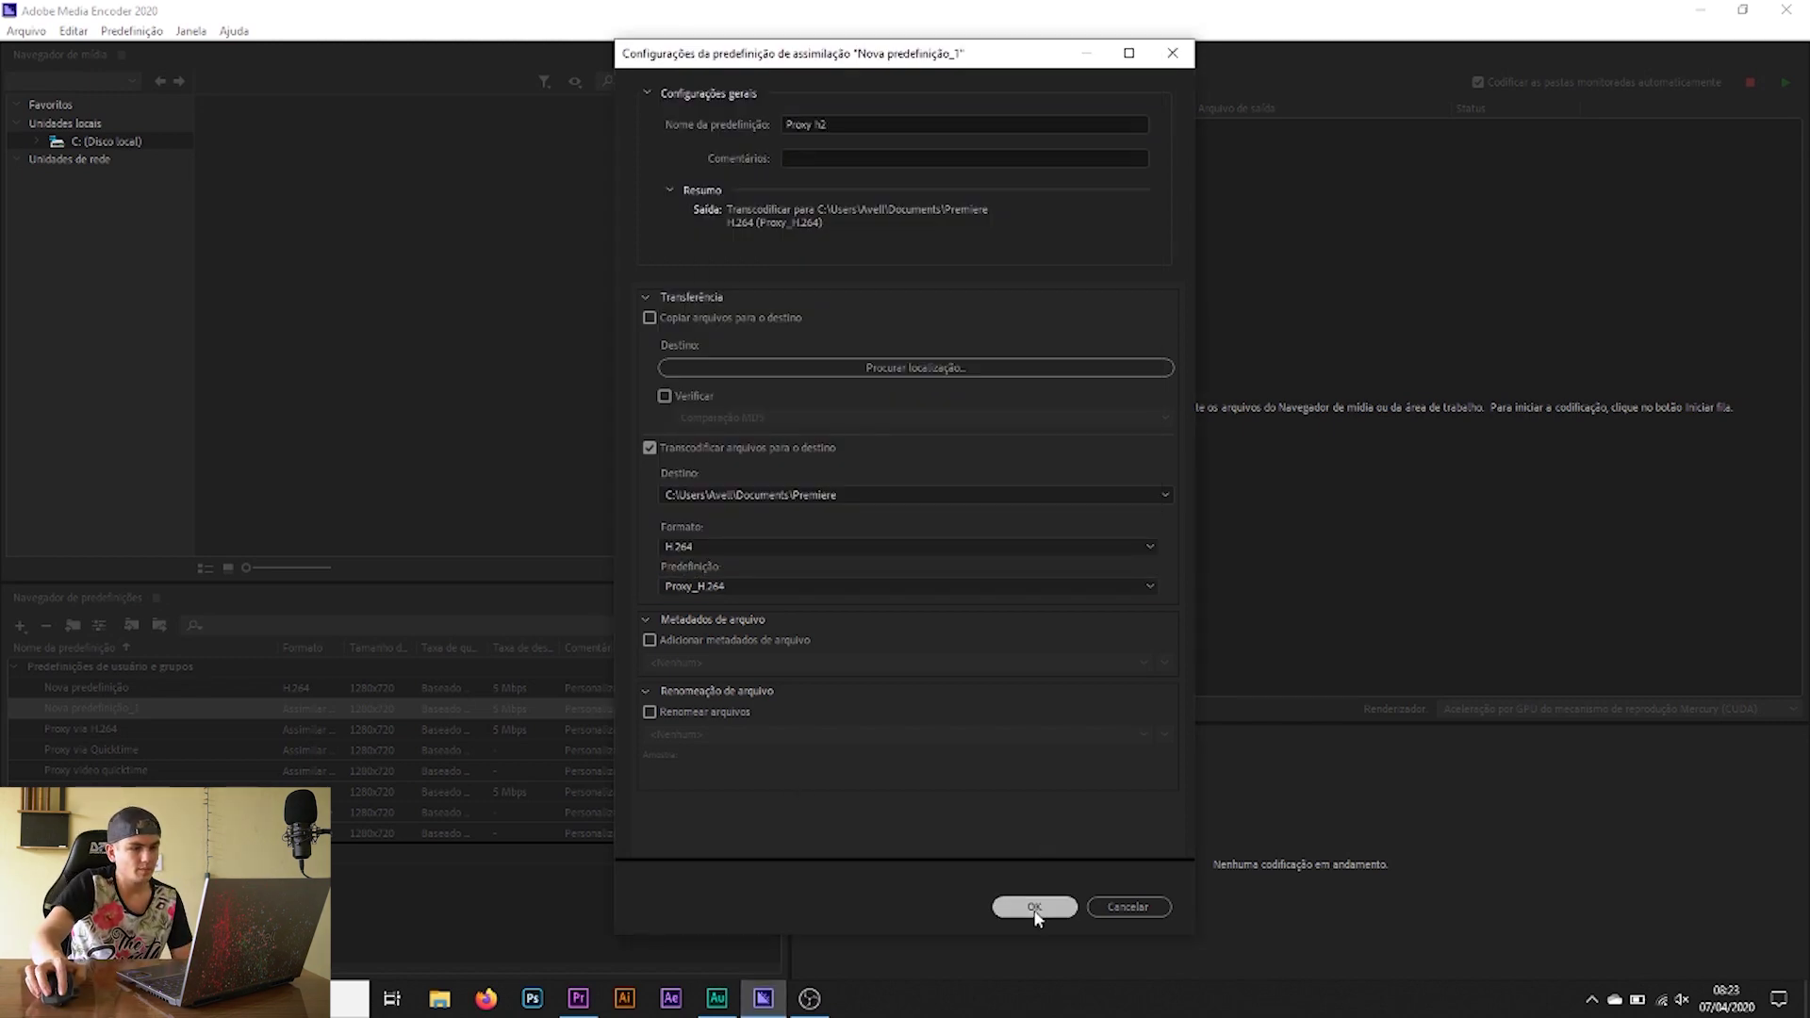
{"action": "left_click", "coordinate": [1035, 909]}
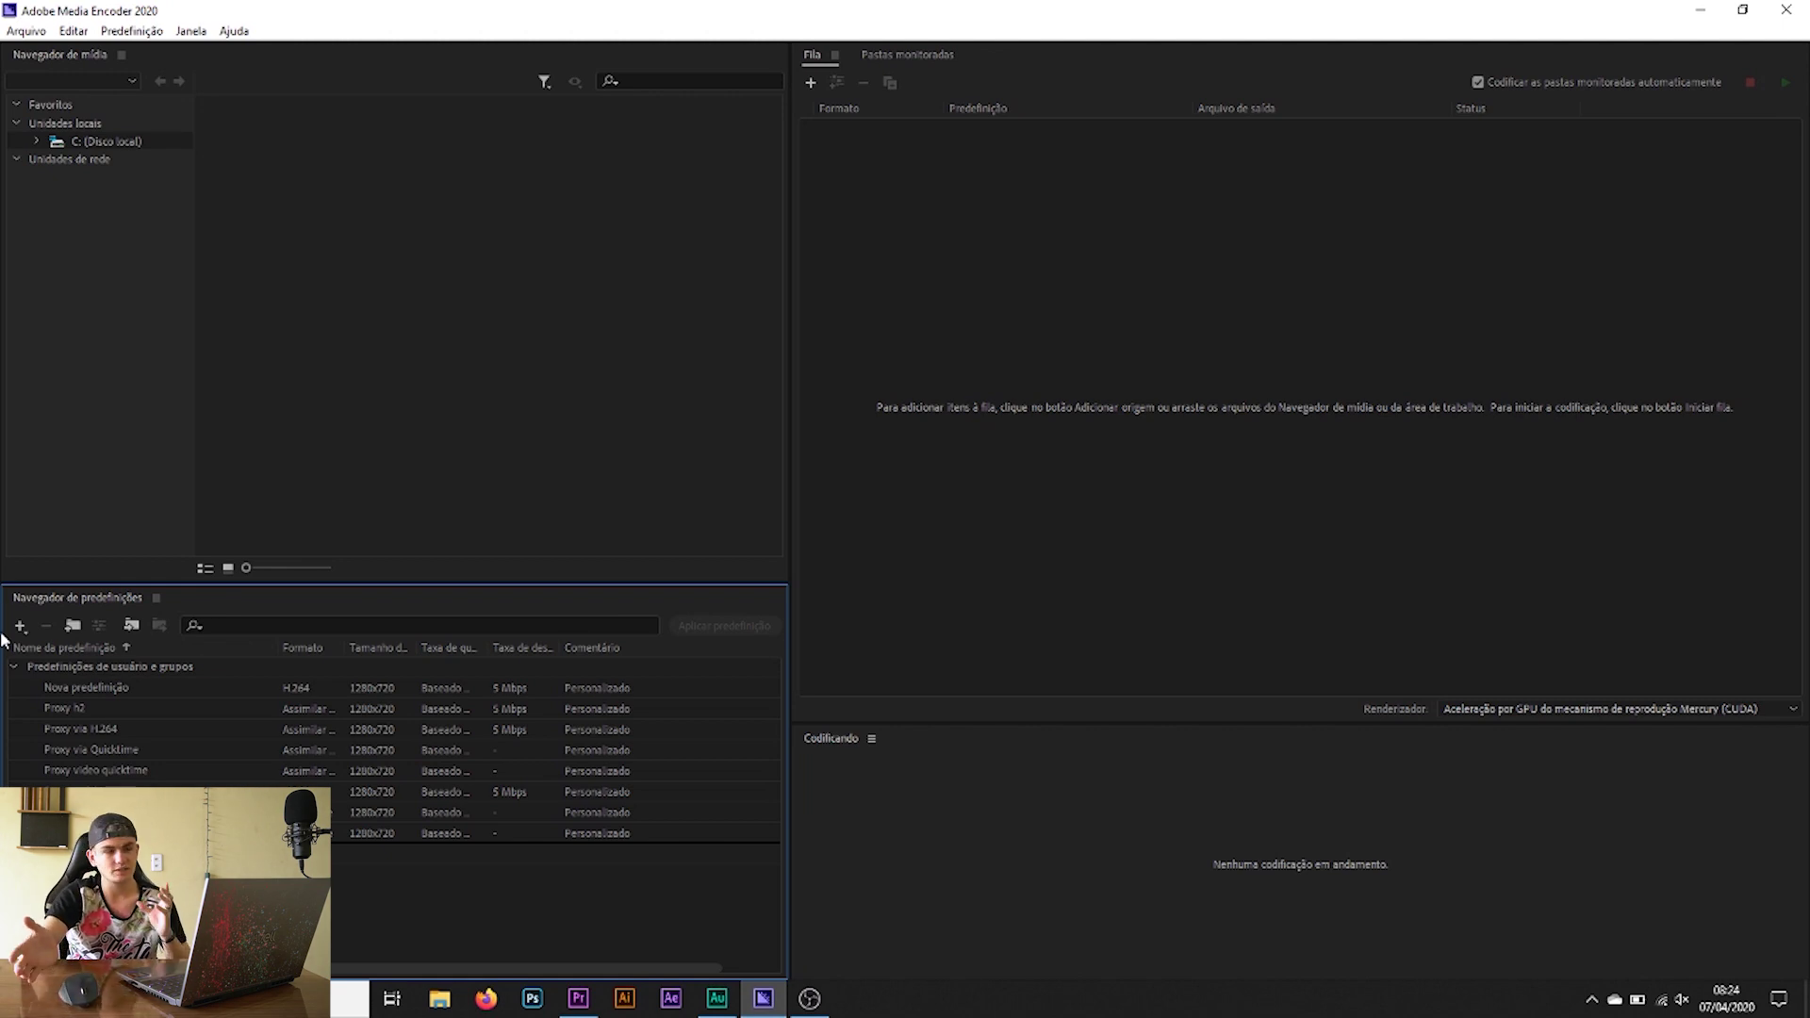
{"action": "left_click", "coordinate": [214, 704]}
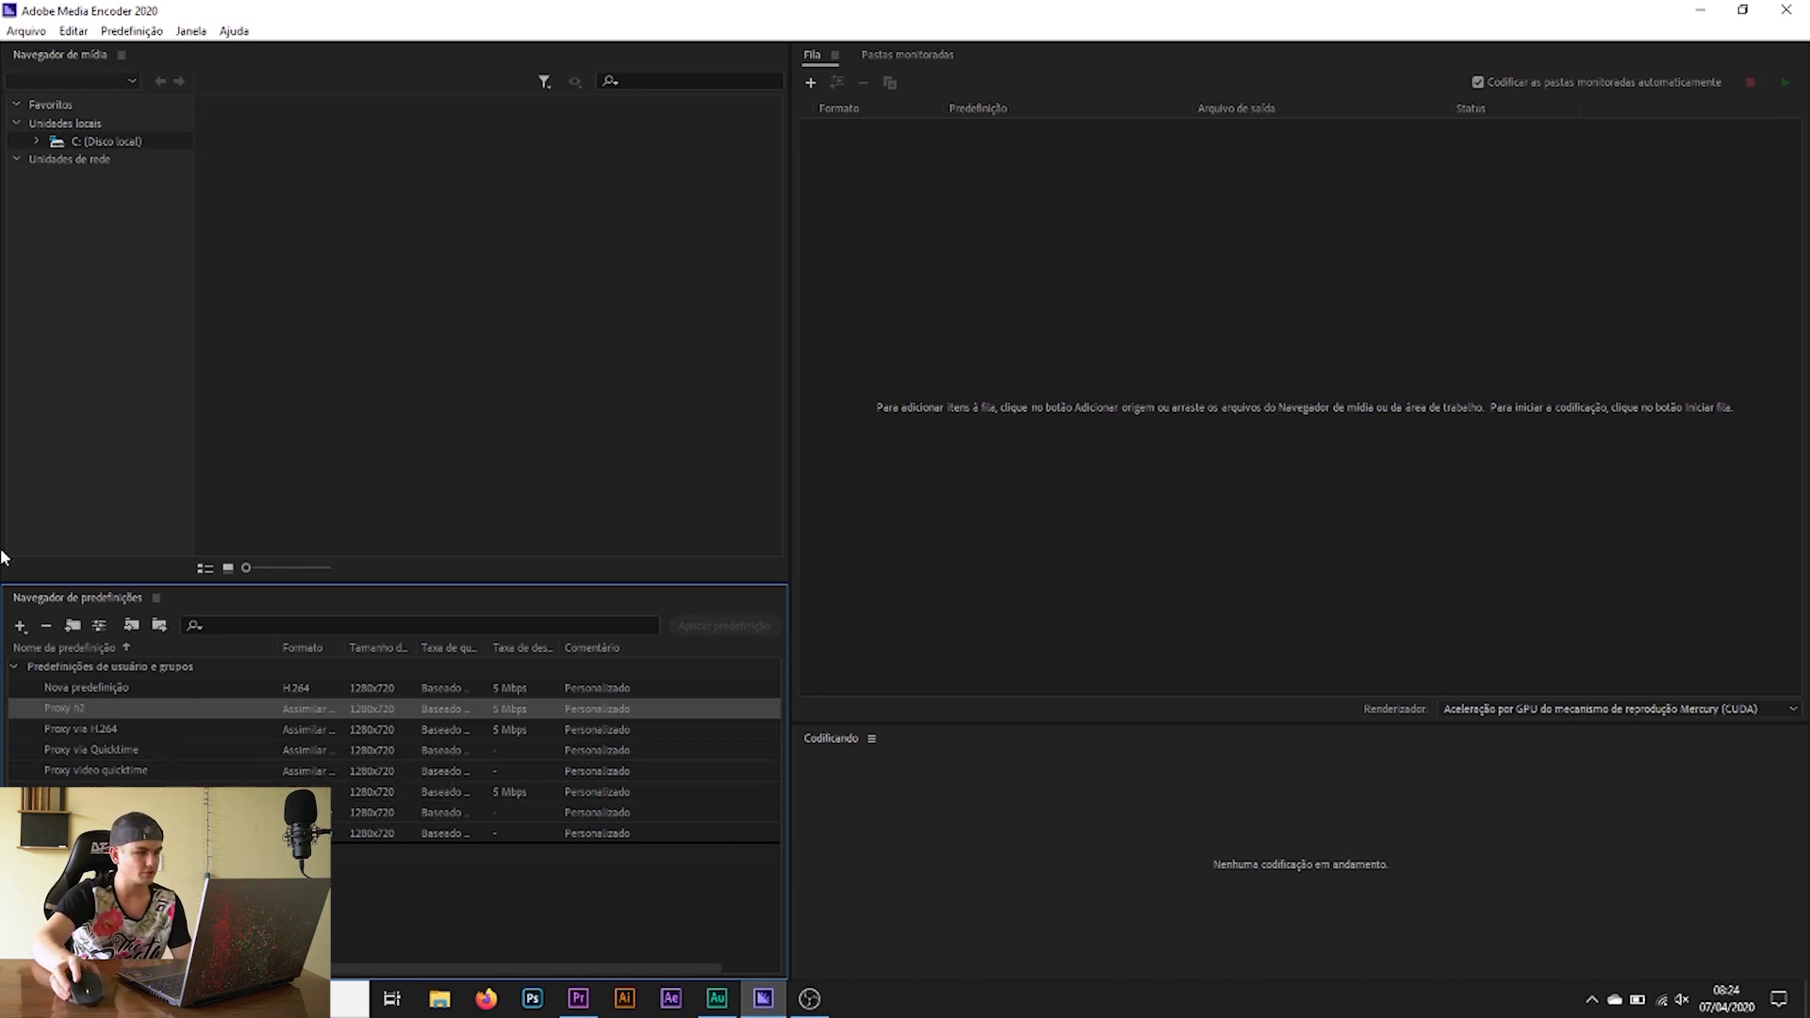
Step: Select both Proxy h2 and Proxy video quicktime presets and choose to export them
{"action": "left_click", "coordinate": [76, 770], "text": "ctrl"}
{"action": "right_click", "coordinate": [138, 748]}
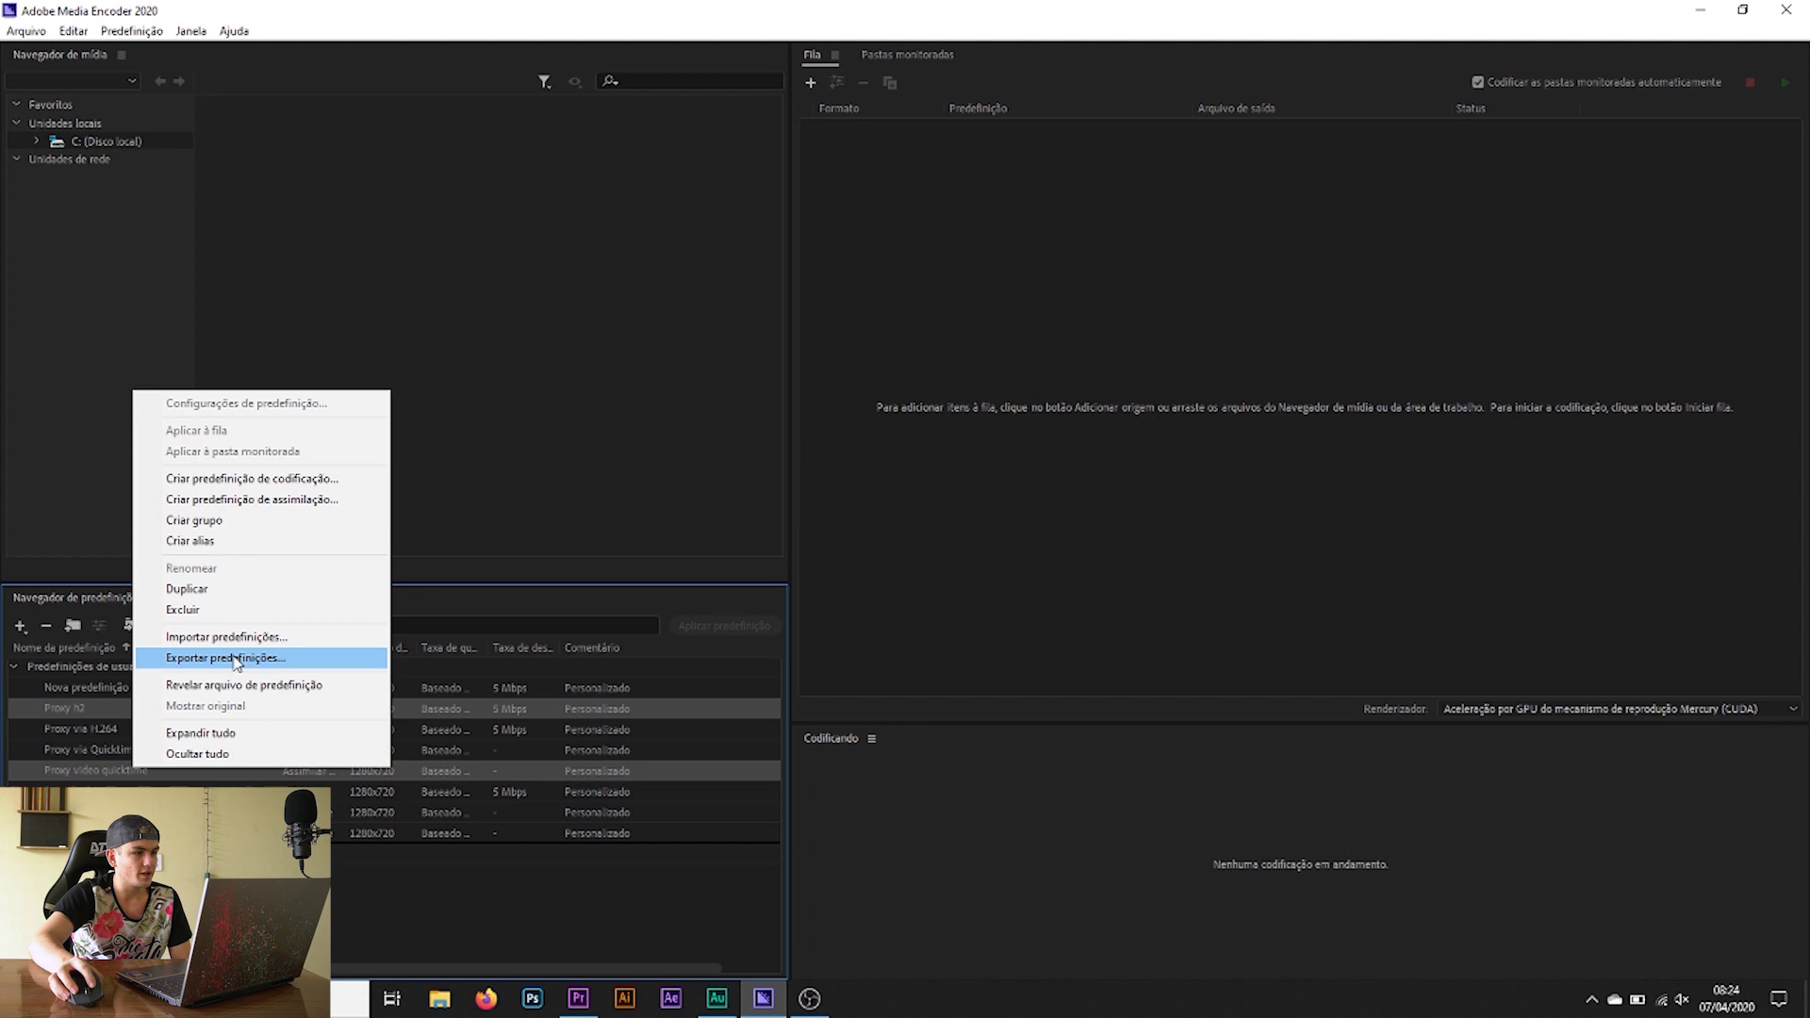
{"action": "left_click", "coordinate": [226, 667]}
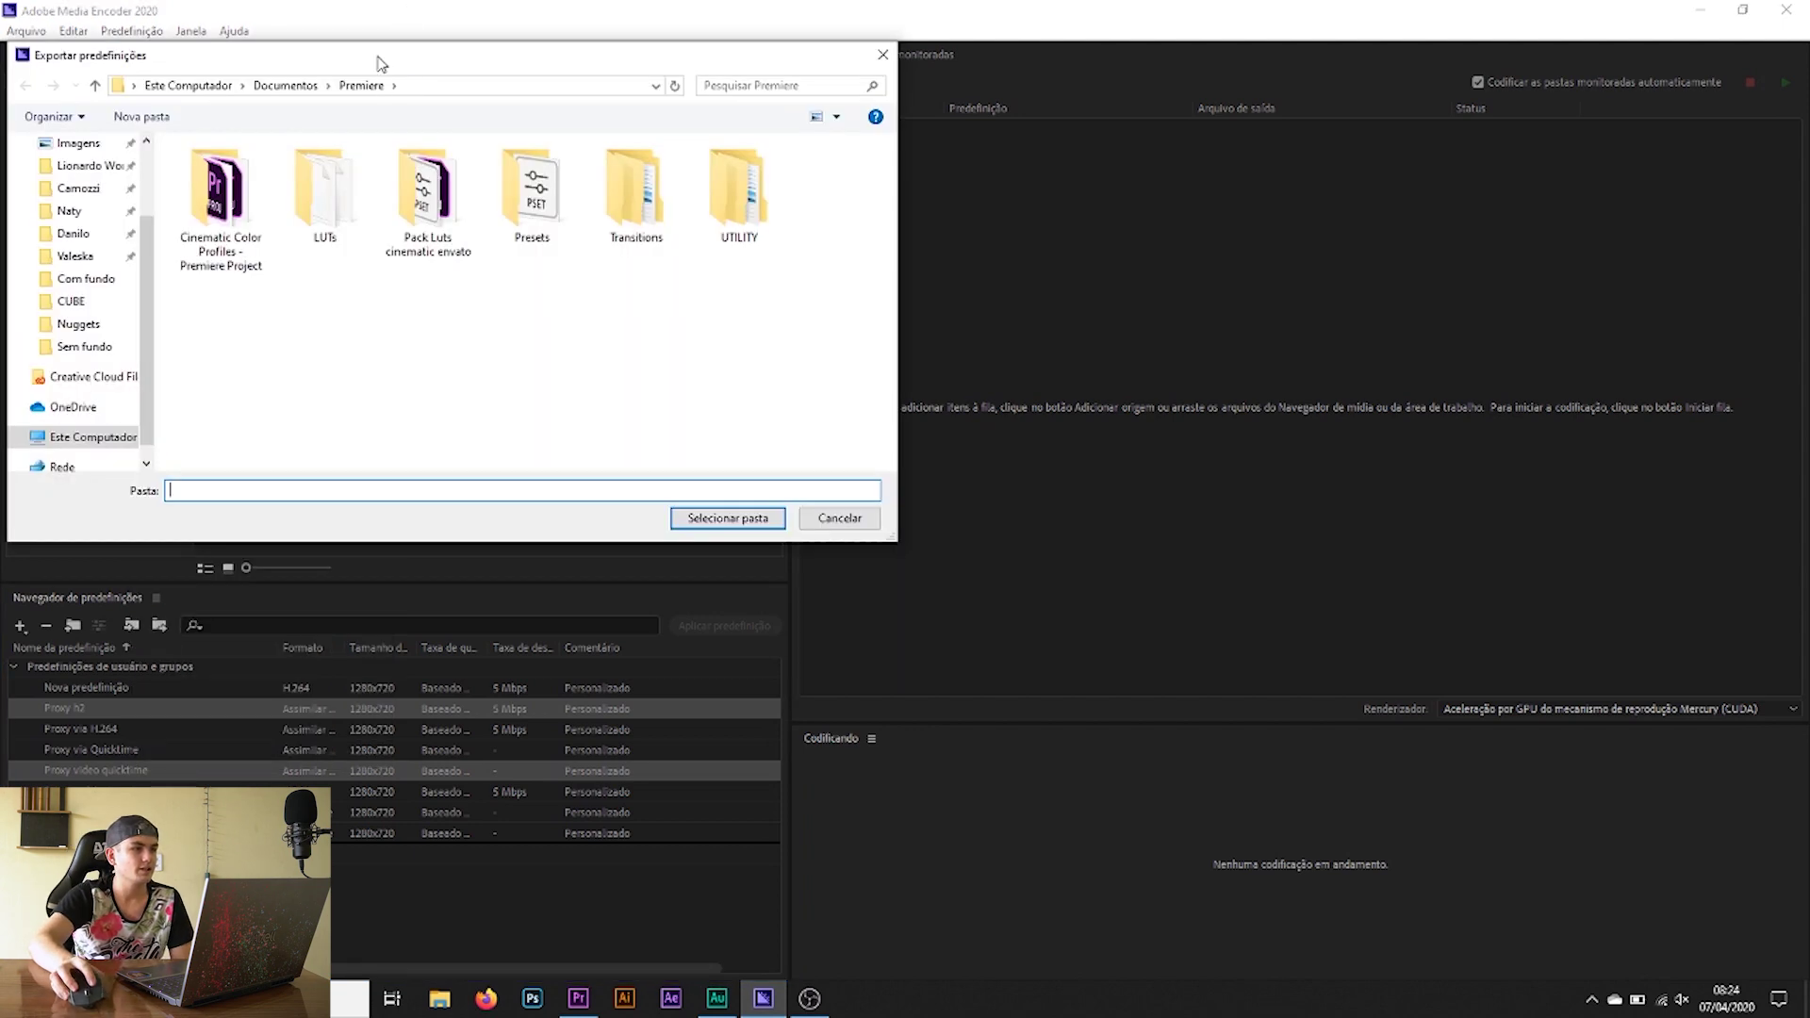
Step: Export the presets to the Documentos\Premiere\Presets folder and deselect them in the Preset Browser
{"action": "scroll", "coordinate": [208, 293], "scroll_direction": "up", "scroll_amount": 3}
{"action": "left_click", "coordinate": [235, 272]}
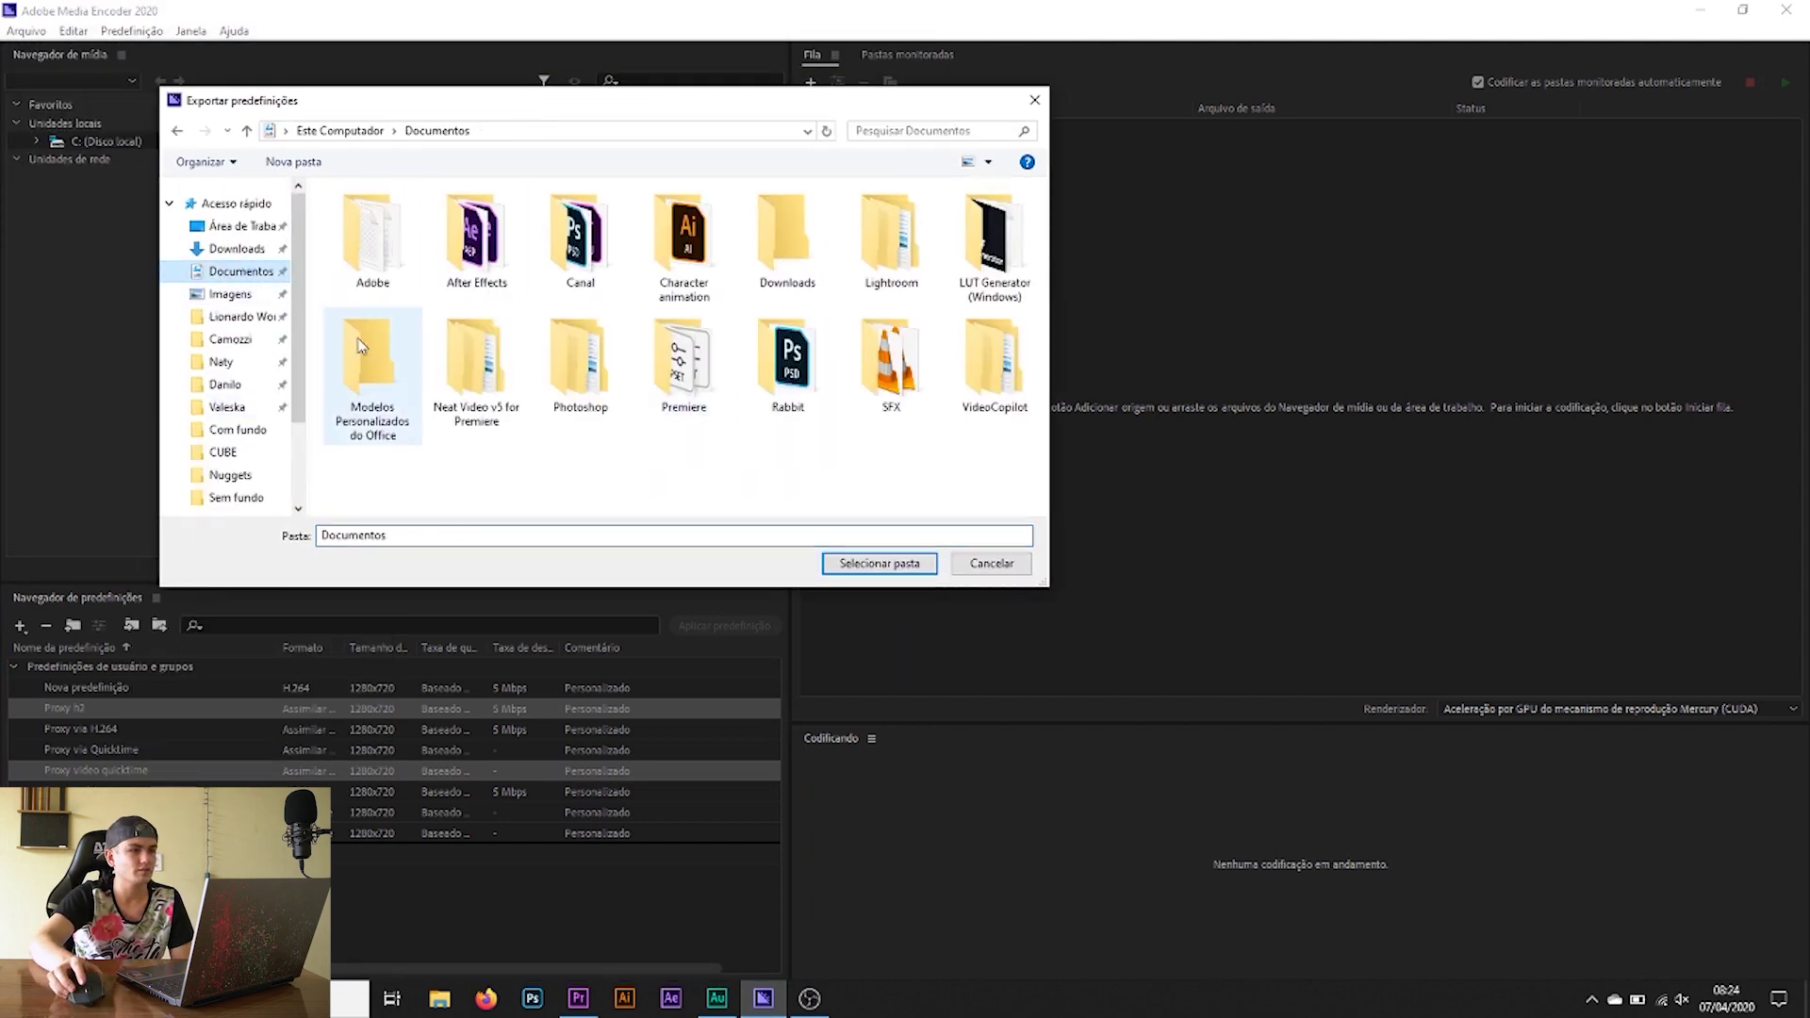
{"action": "double_click", "coordinate": [701, 361]}
{"action": "left_click", "coordinate": [681, 283]}
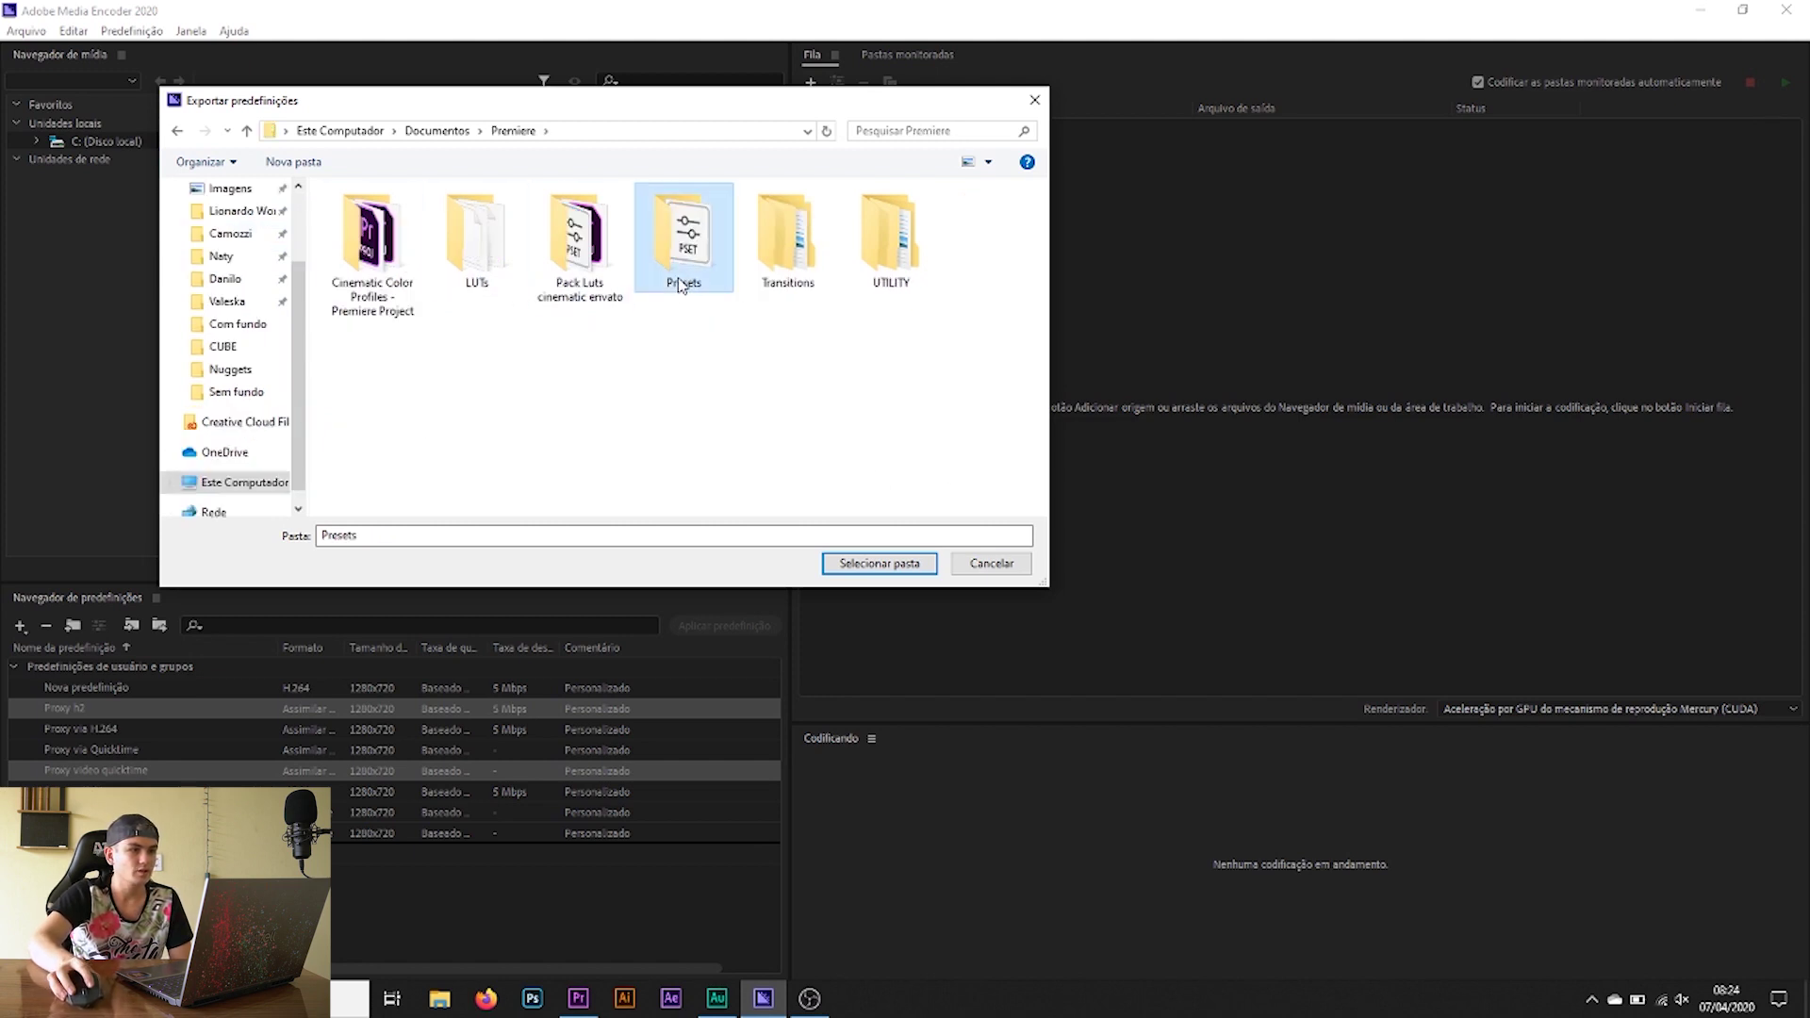
{"action": "double_click", "coordinate": [681, 283]}
{"action": "left_click", "coordinate": [178, 130]}
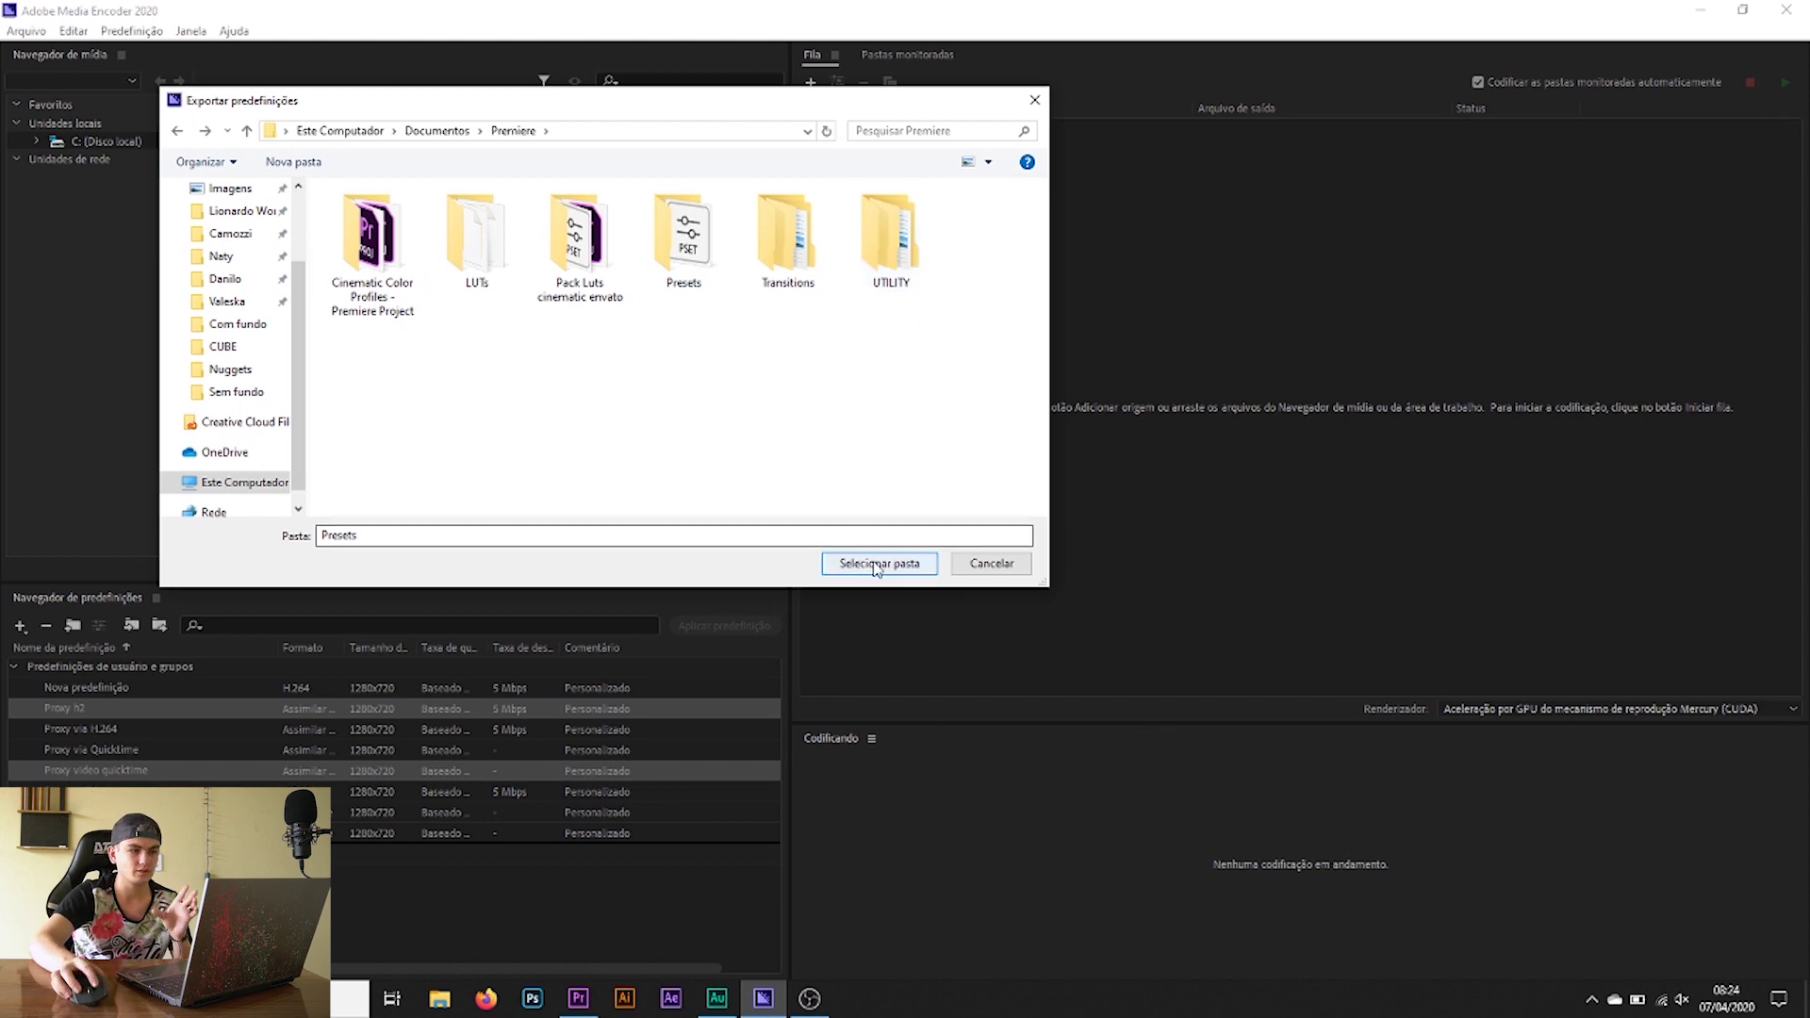
{"action": "left_click", "coordinate": [996, 563]}
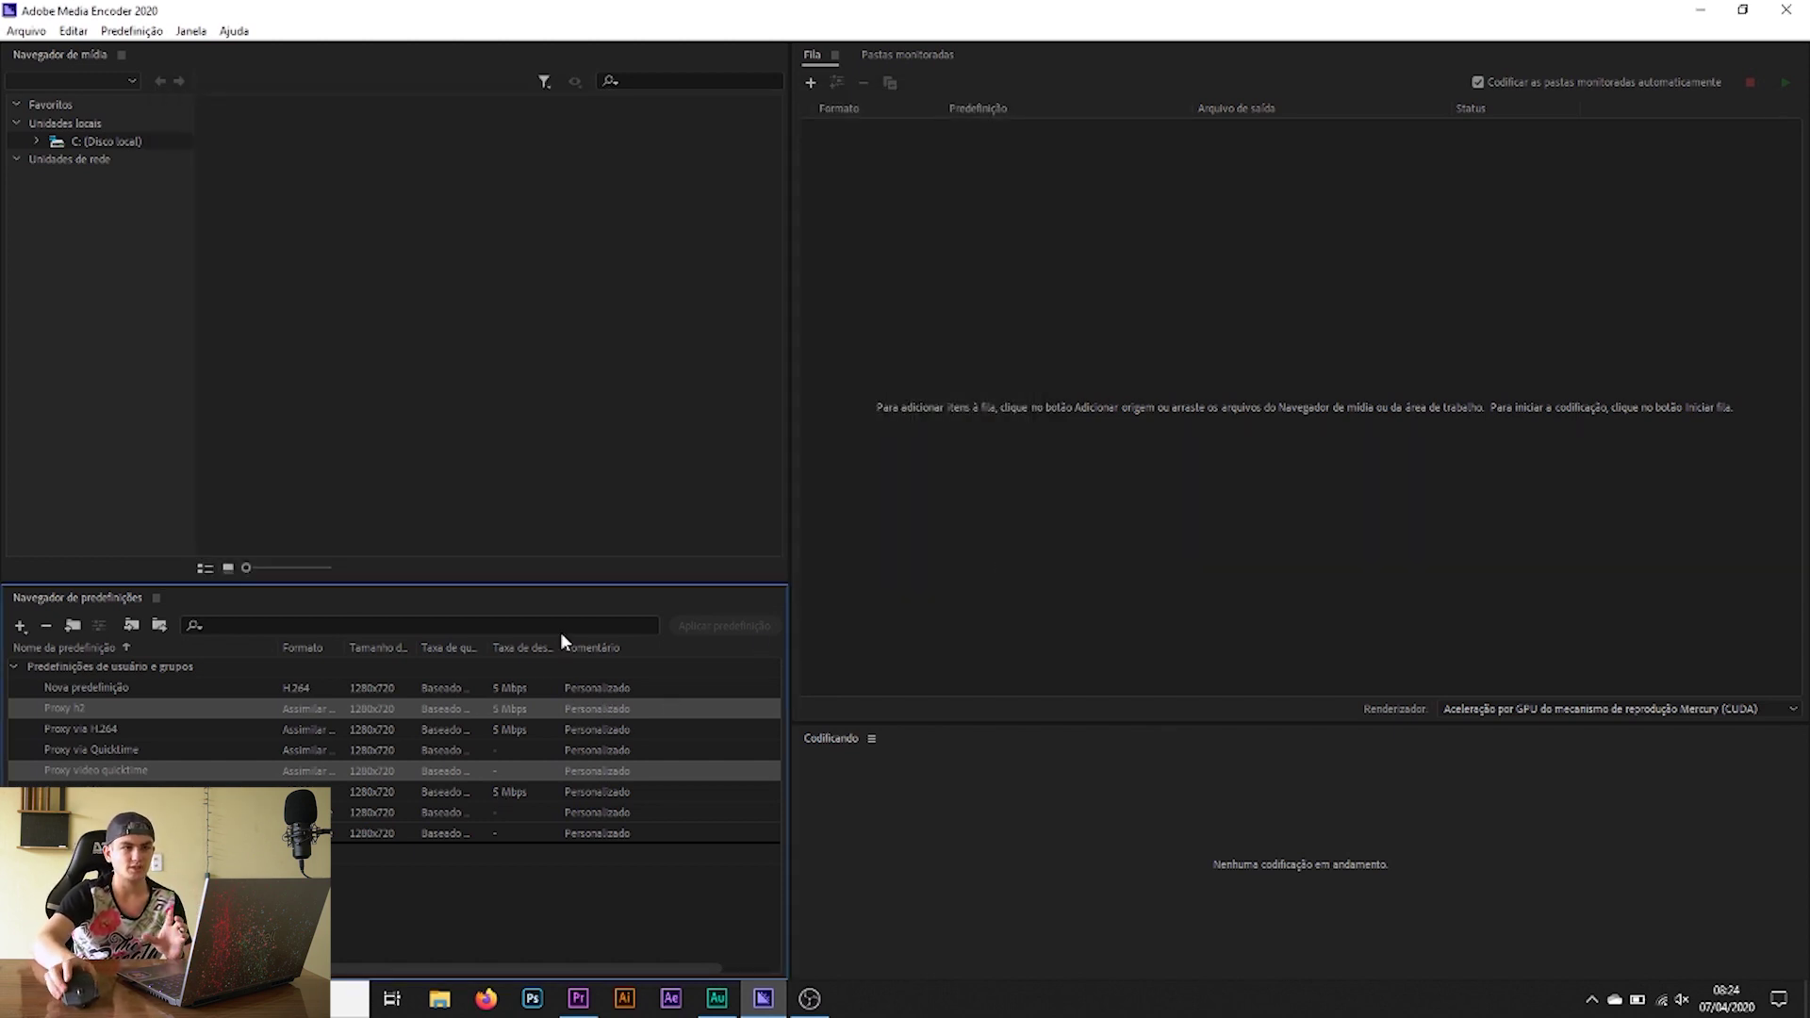
{"action": "left_click", "coordinate": [362, 906]}
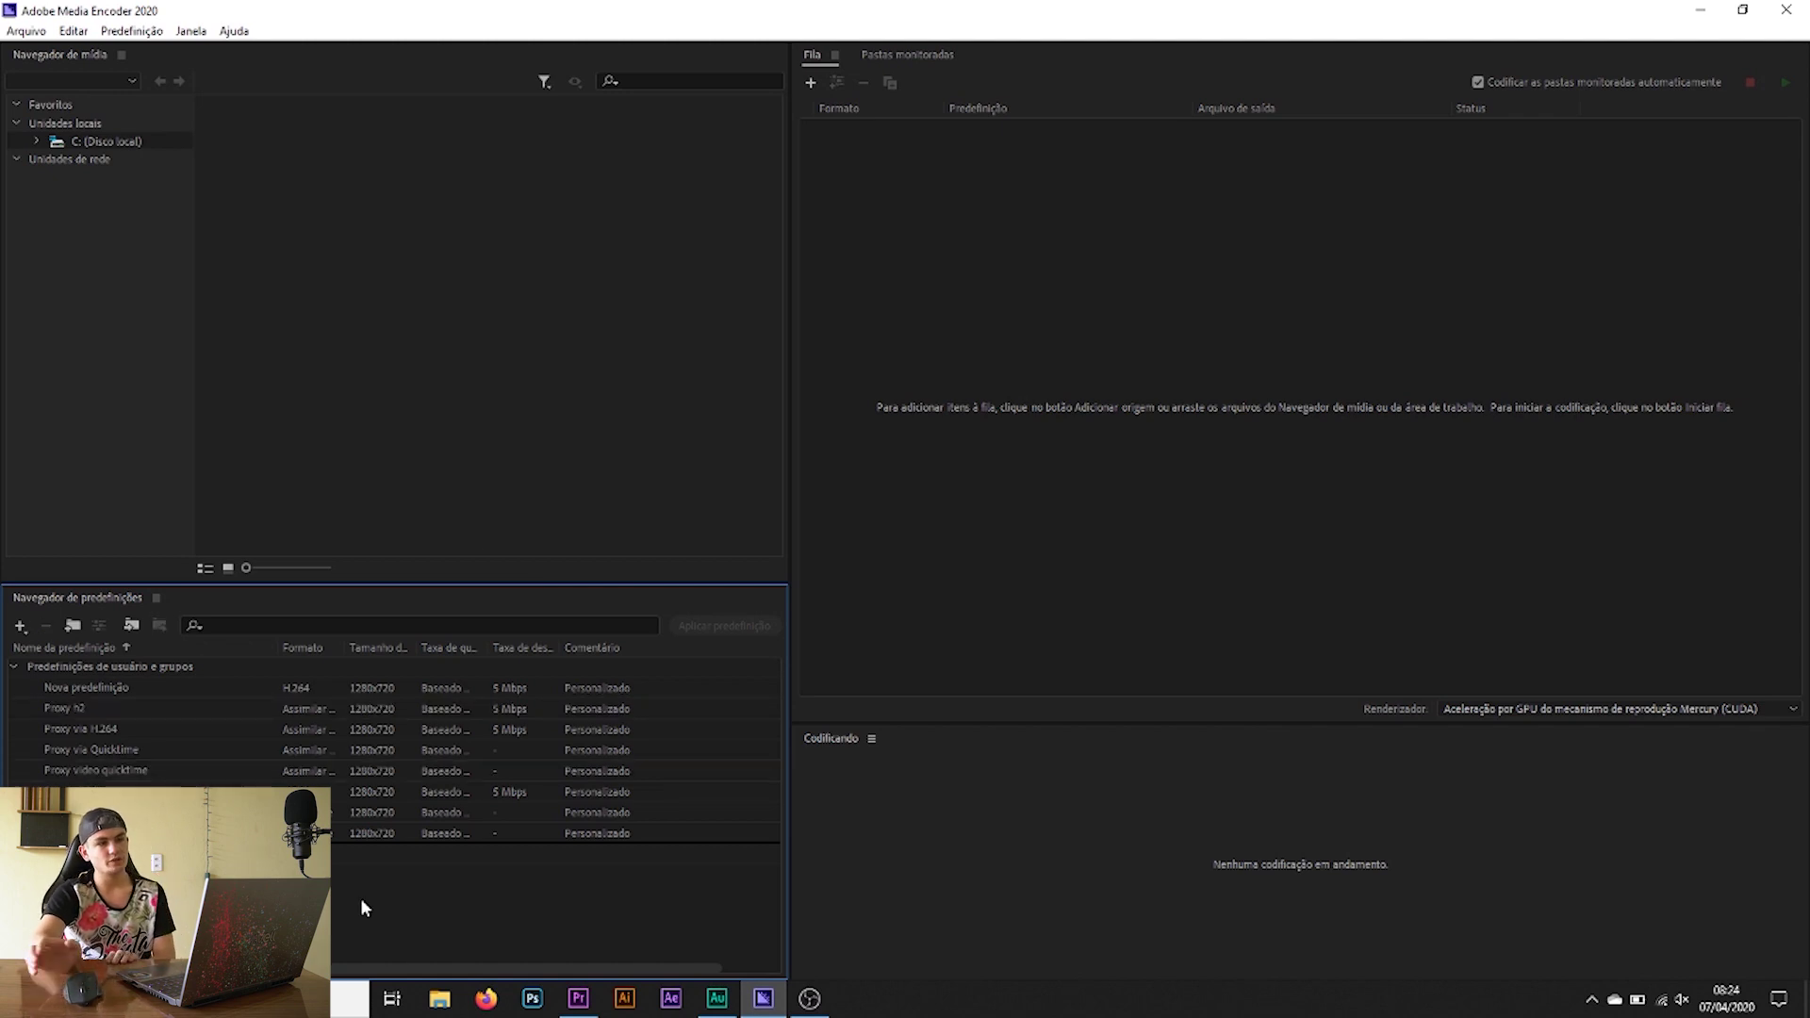
{"action": "mouse_move", "coordinate": [578, 996]}
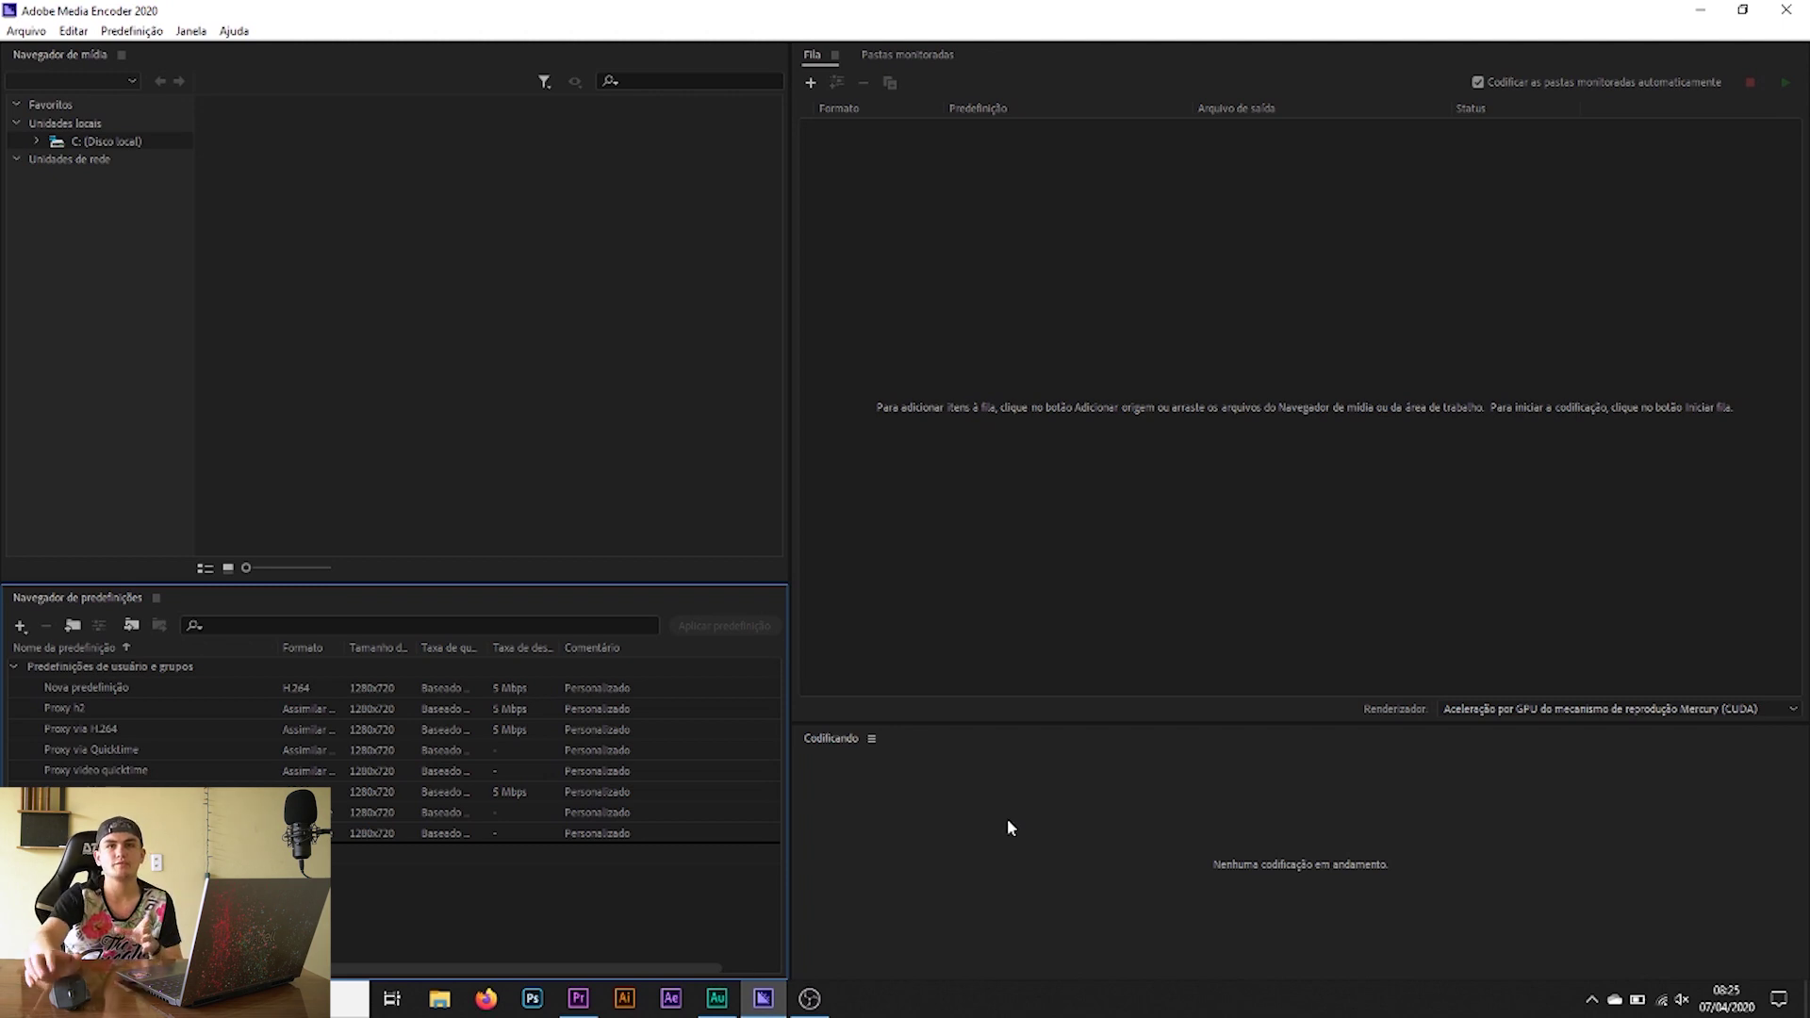
{"action": "left_click", "coordinate": [578, 999]}
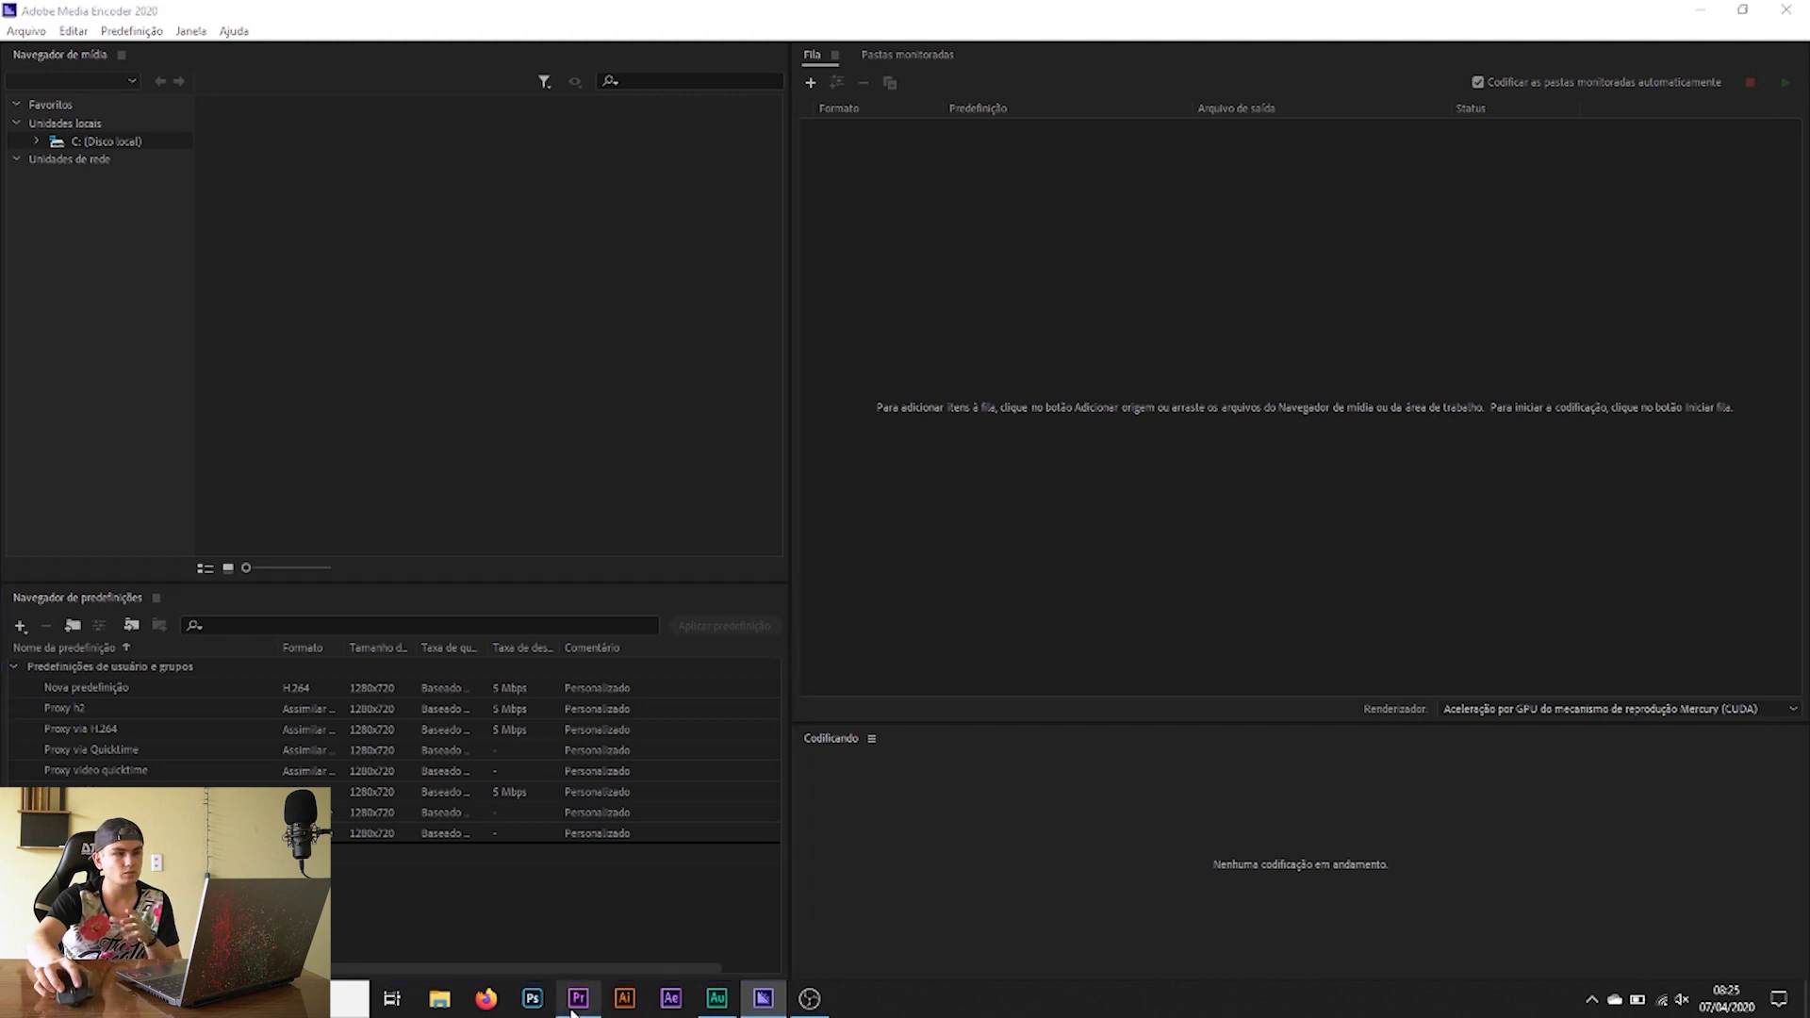
Step: Start a new Premiere project named 'Proxy', saved in the Área de Trabalho folder
{"action": "left_click", "coordinate": [15, 31]}
{"action": "mouse_move", "coordinate": [71, 55]}
{"action": "left_click", "coordinate": [300, 55]}
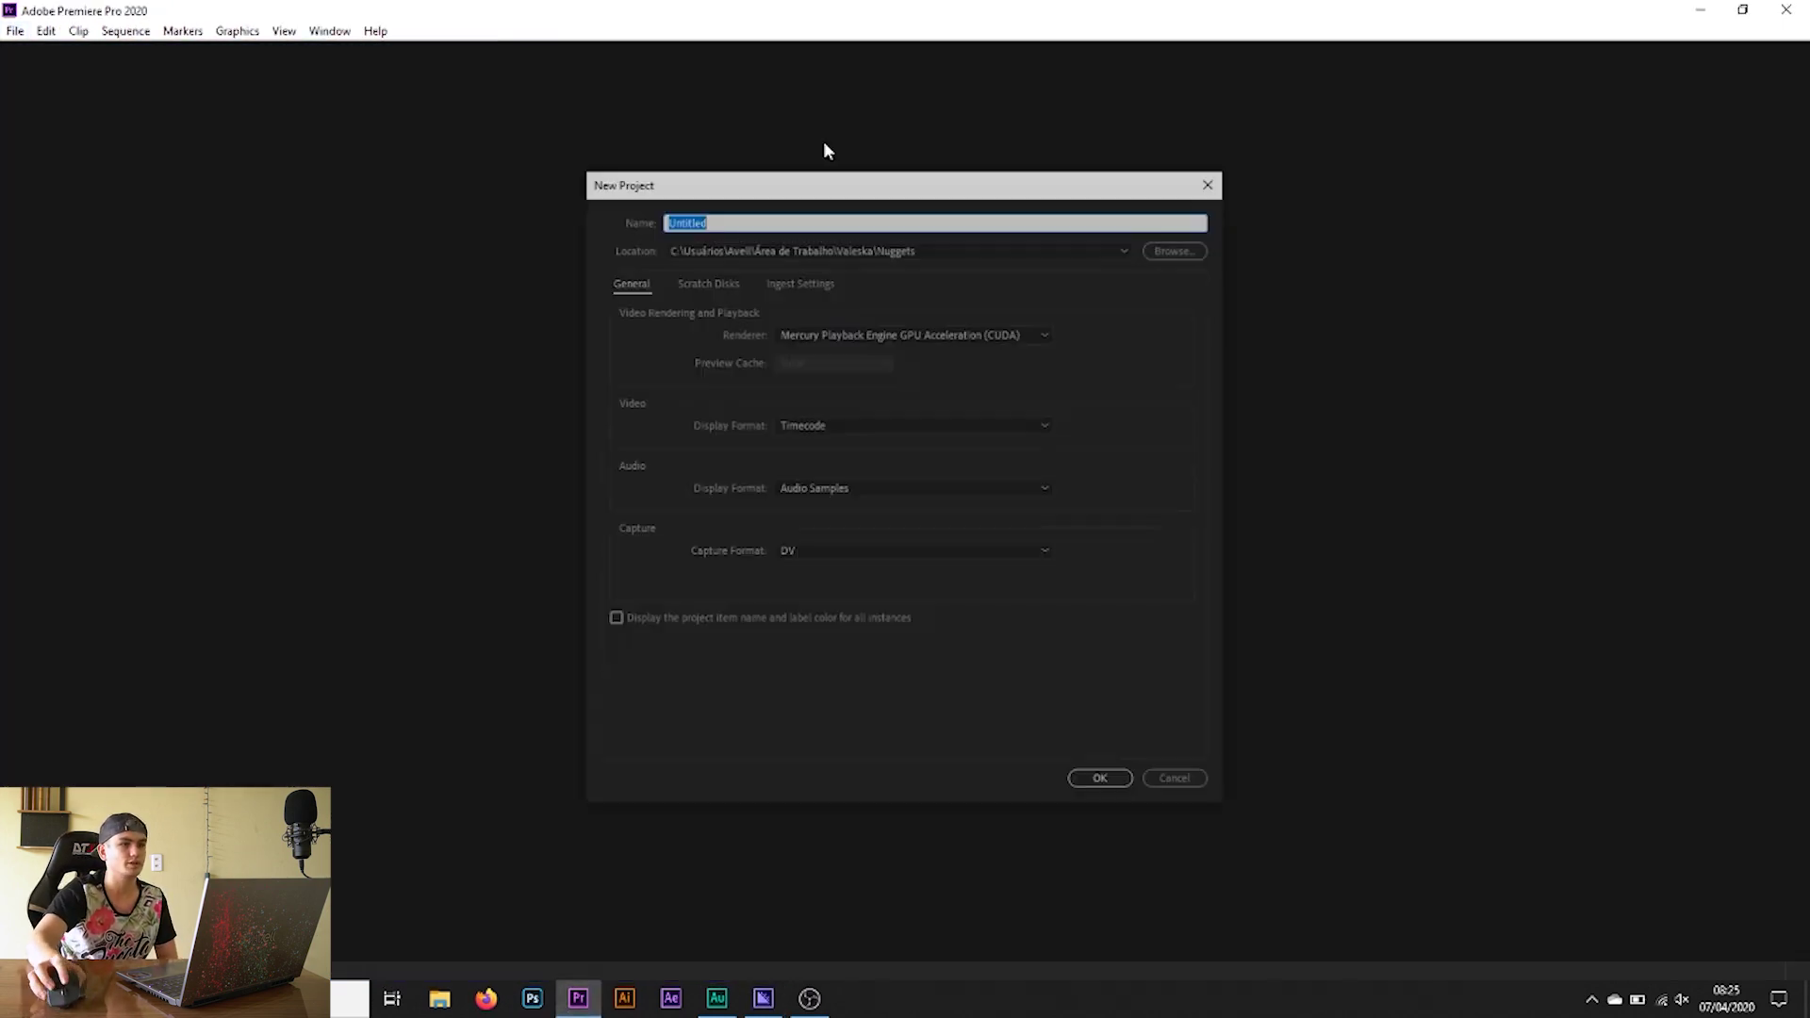
{"action": "left_click", "coordinate": [1174, 247]}
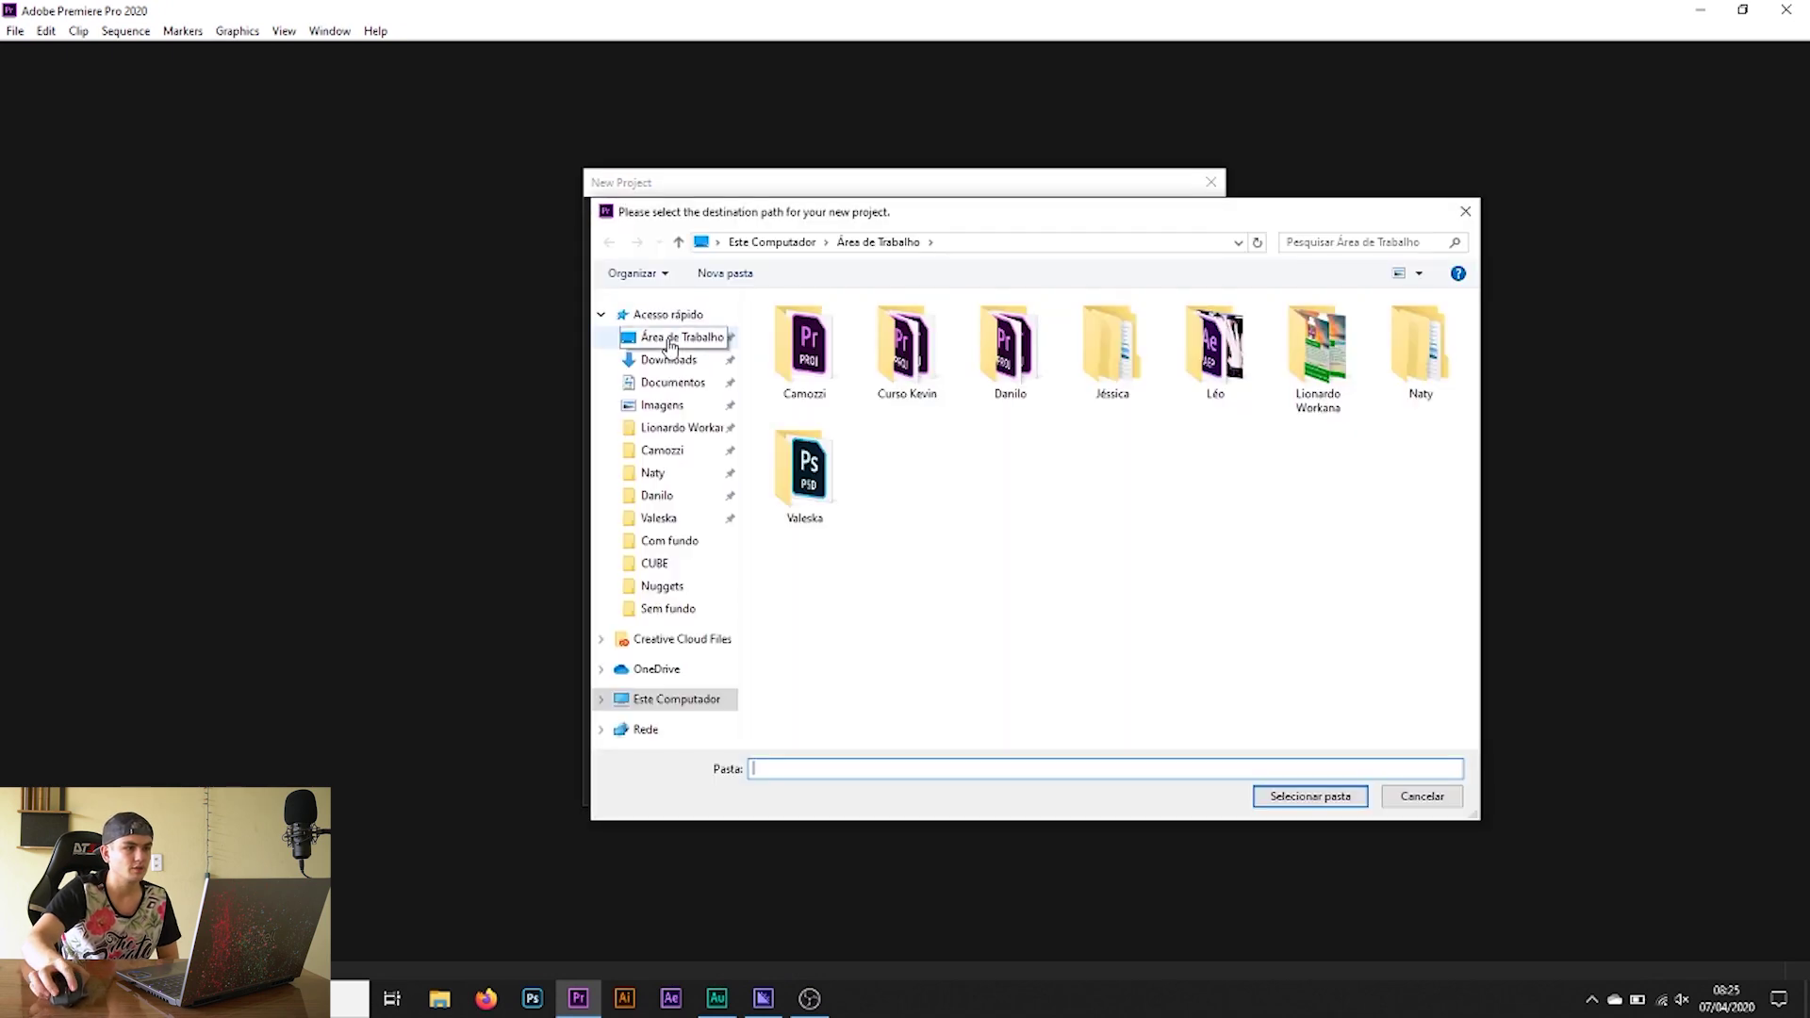
{"action": "left_click", "coordinate": [1309, 795]}
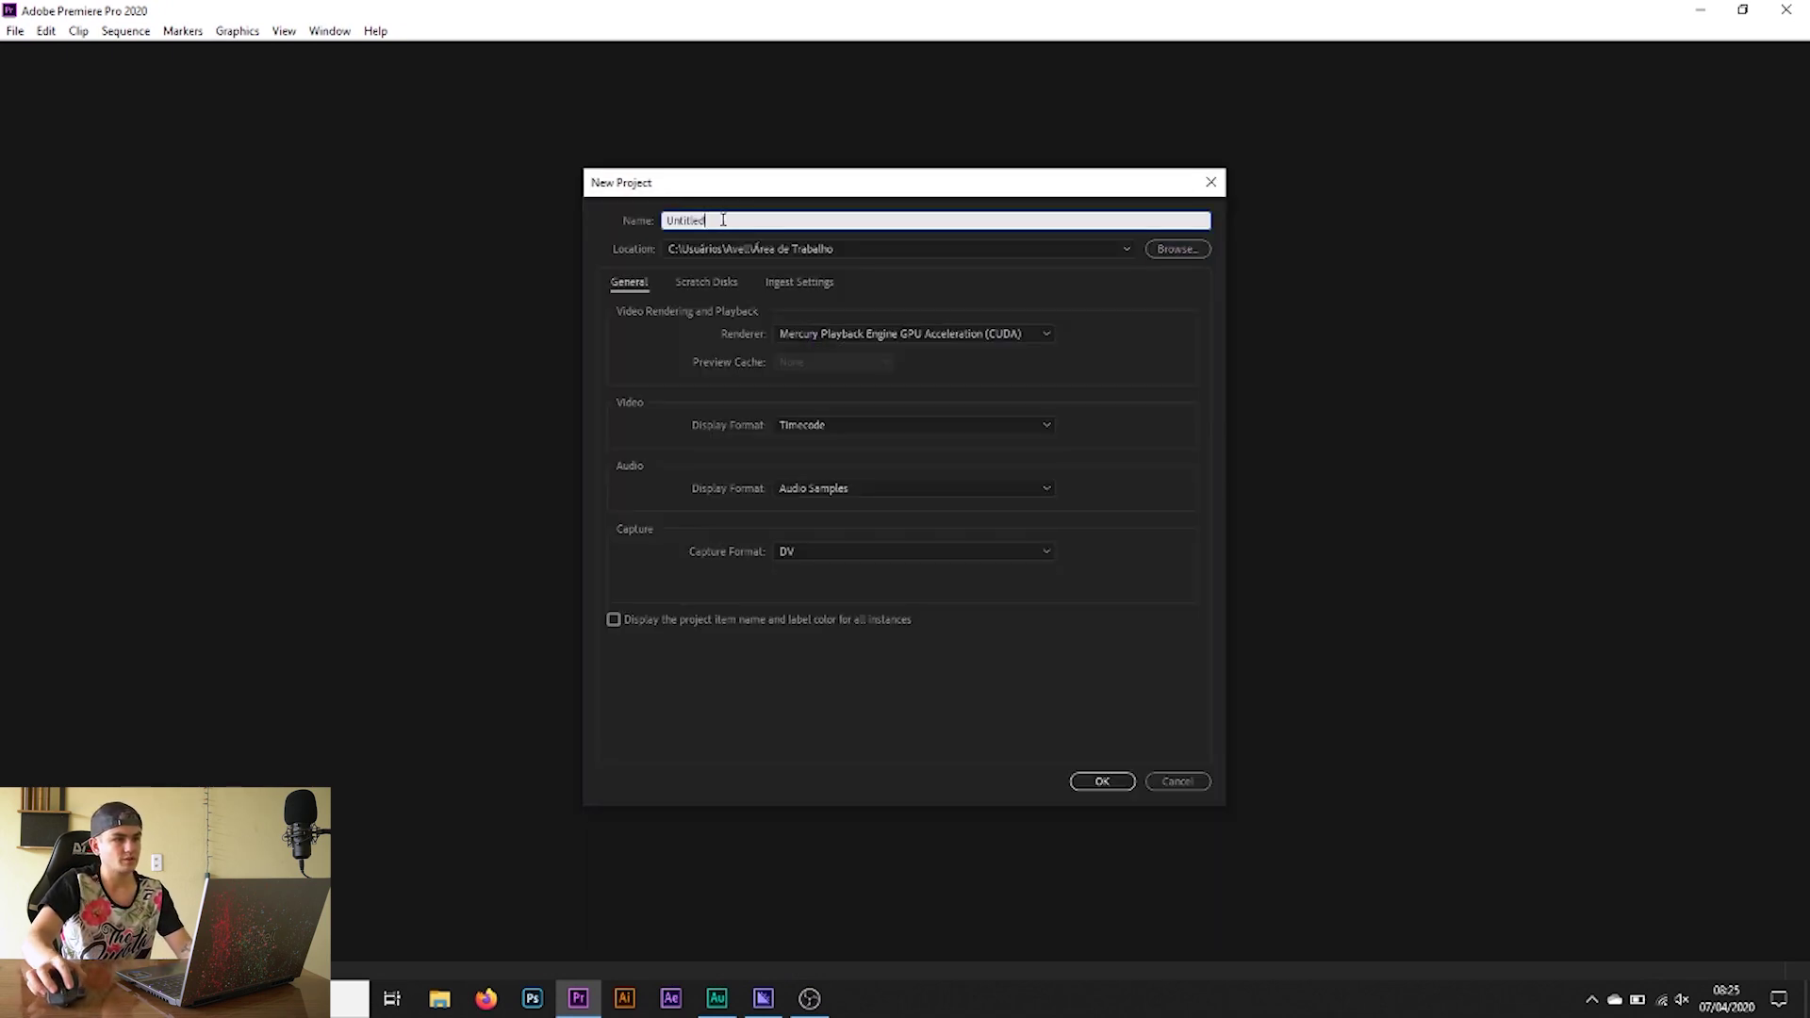
{"action": "type", "text": "Proxy"}
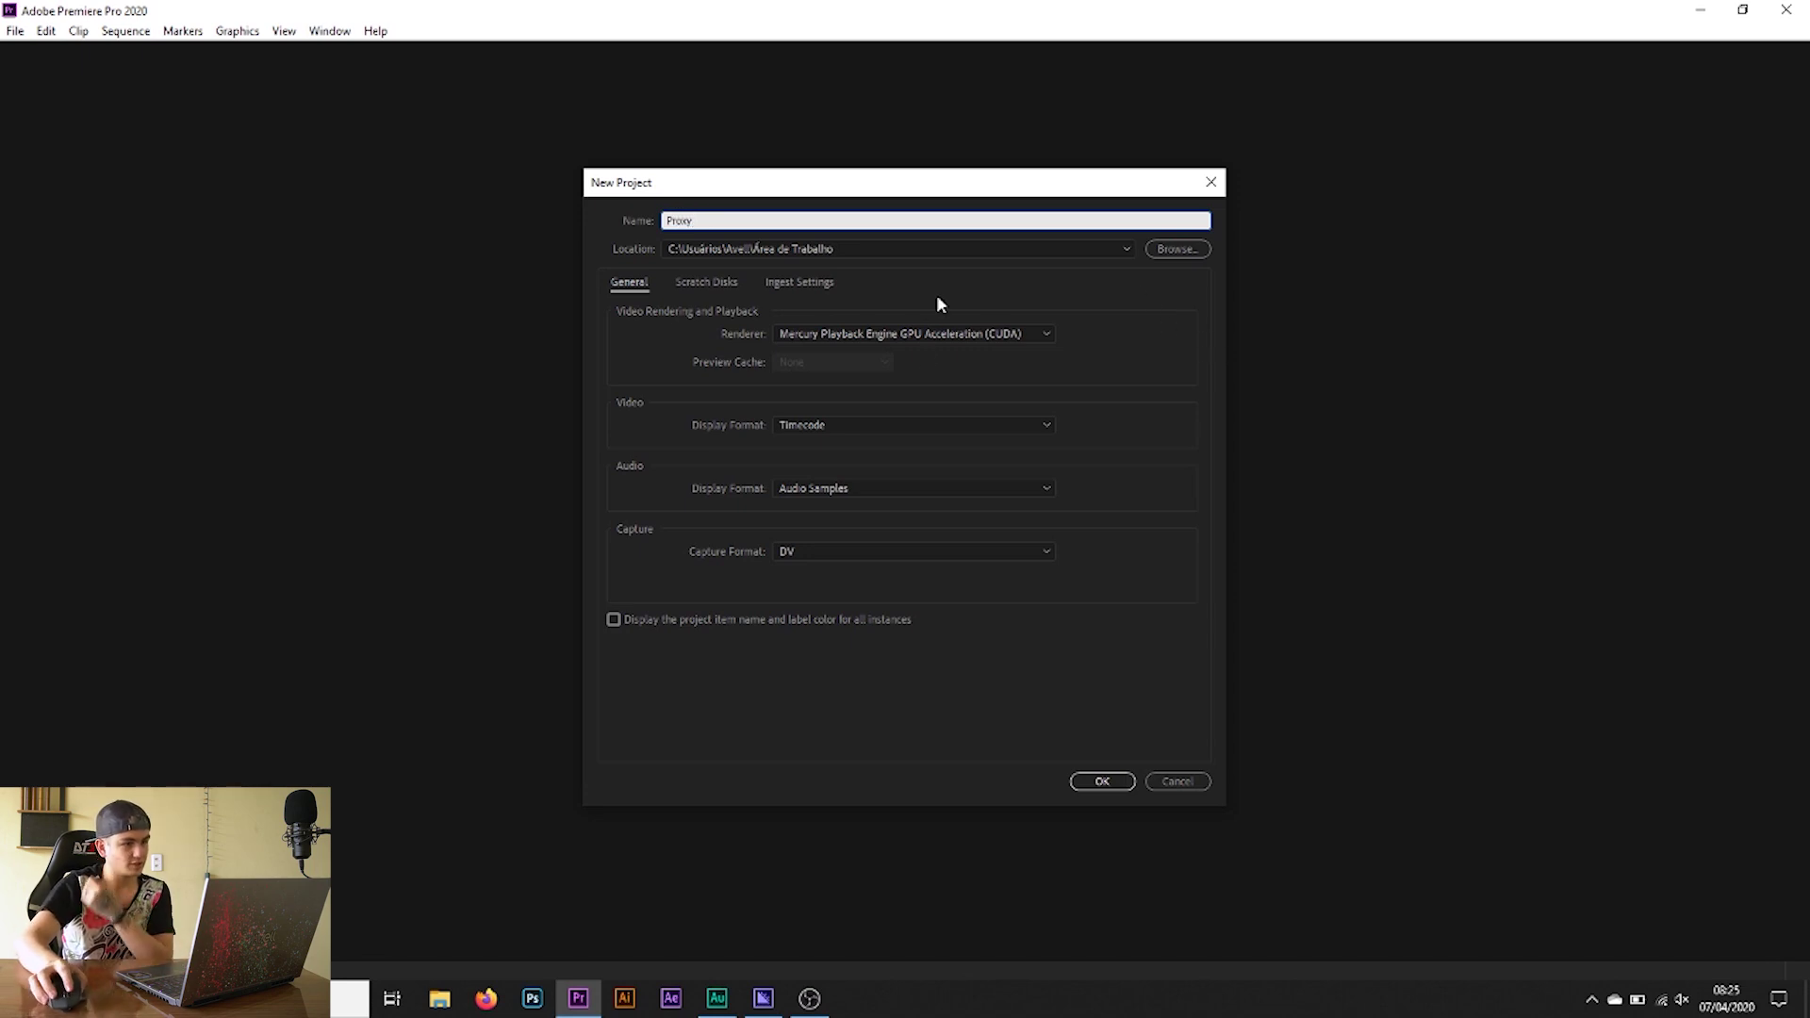
{"action": "left_click", "coordinate": [726, 279]}
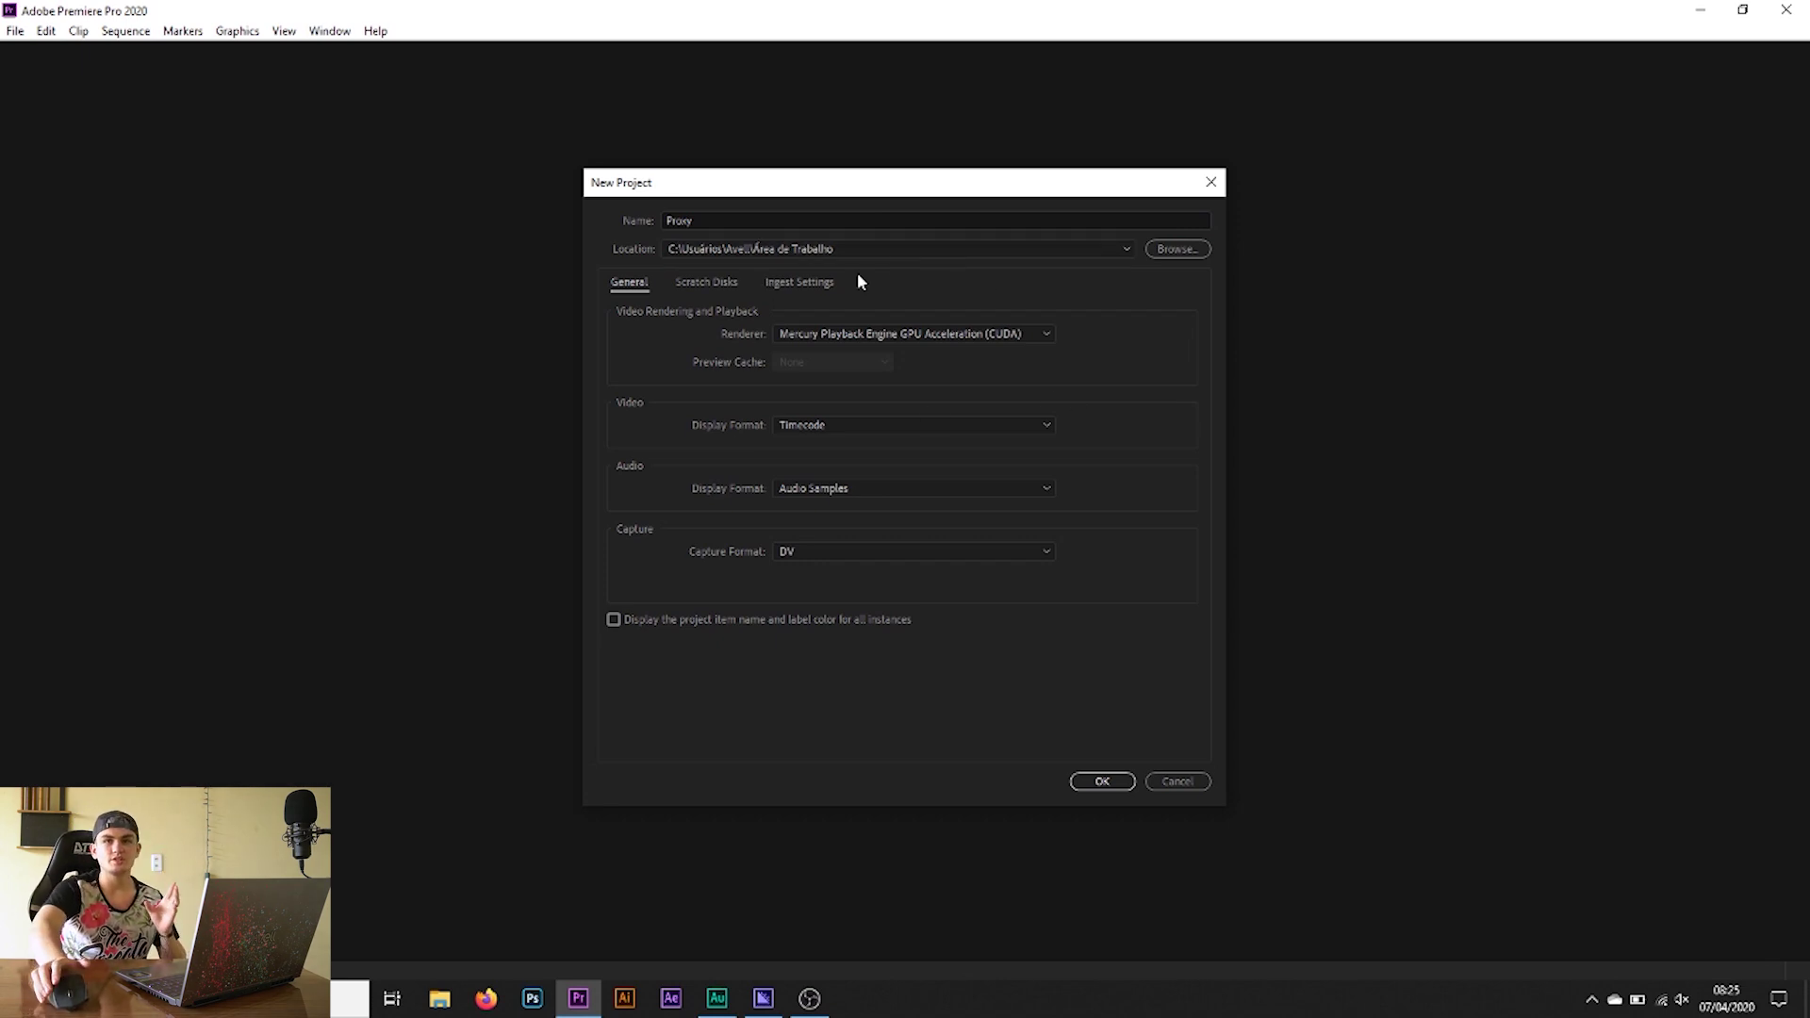
Step: Enable ingest with the Create Proxies action and the Proxy via H.264 preset
{"action": "left_click", "coordinate": [801, 285]}
{"action": "left_click", "coordinate": [655, 323]}
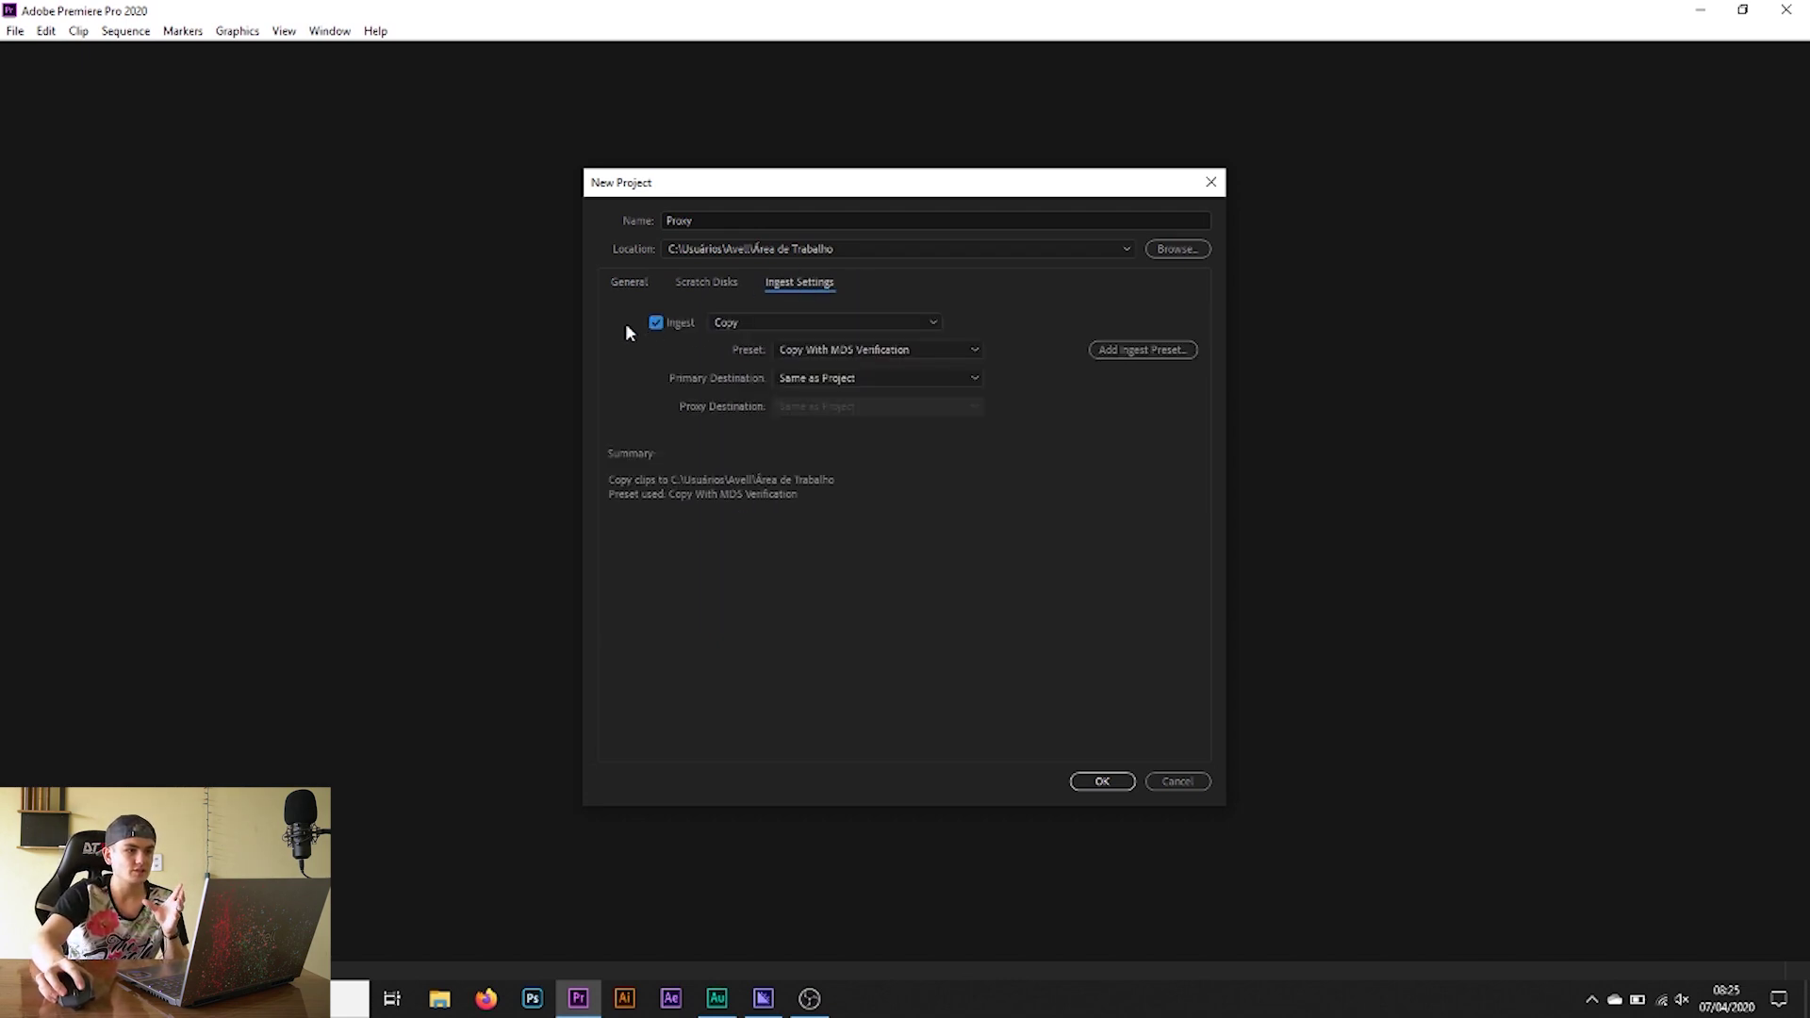
{"action": "left_click", "coordinate": [754, 323]}
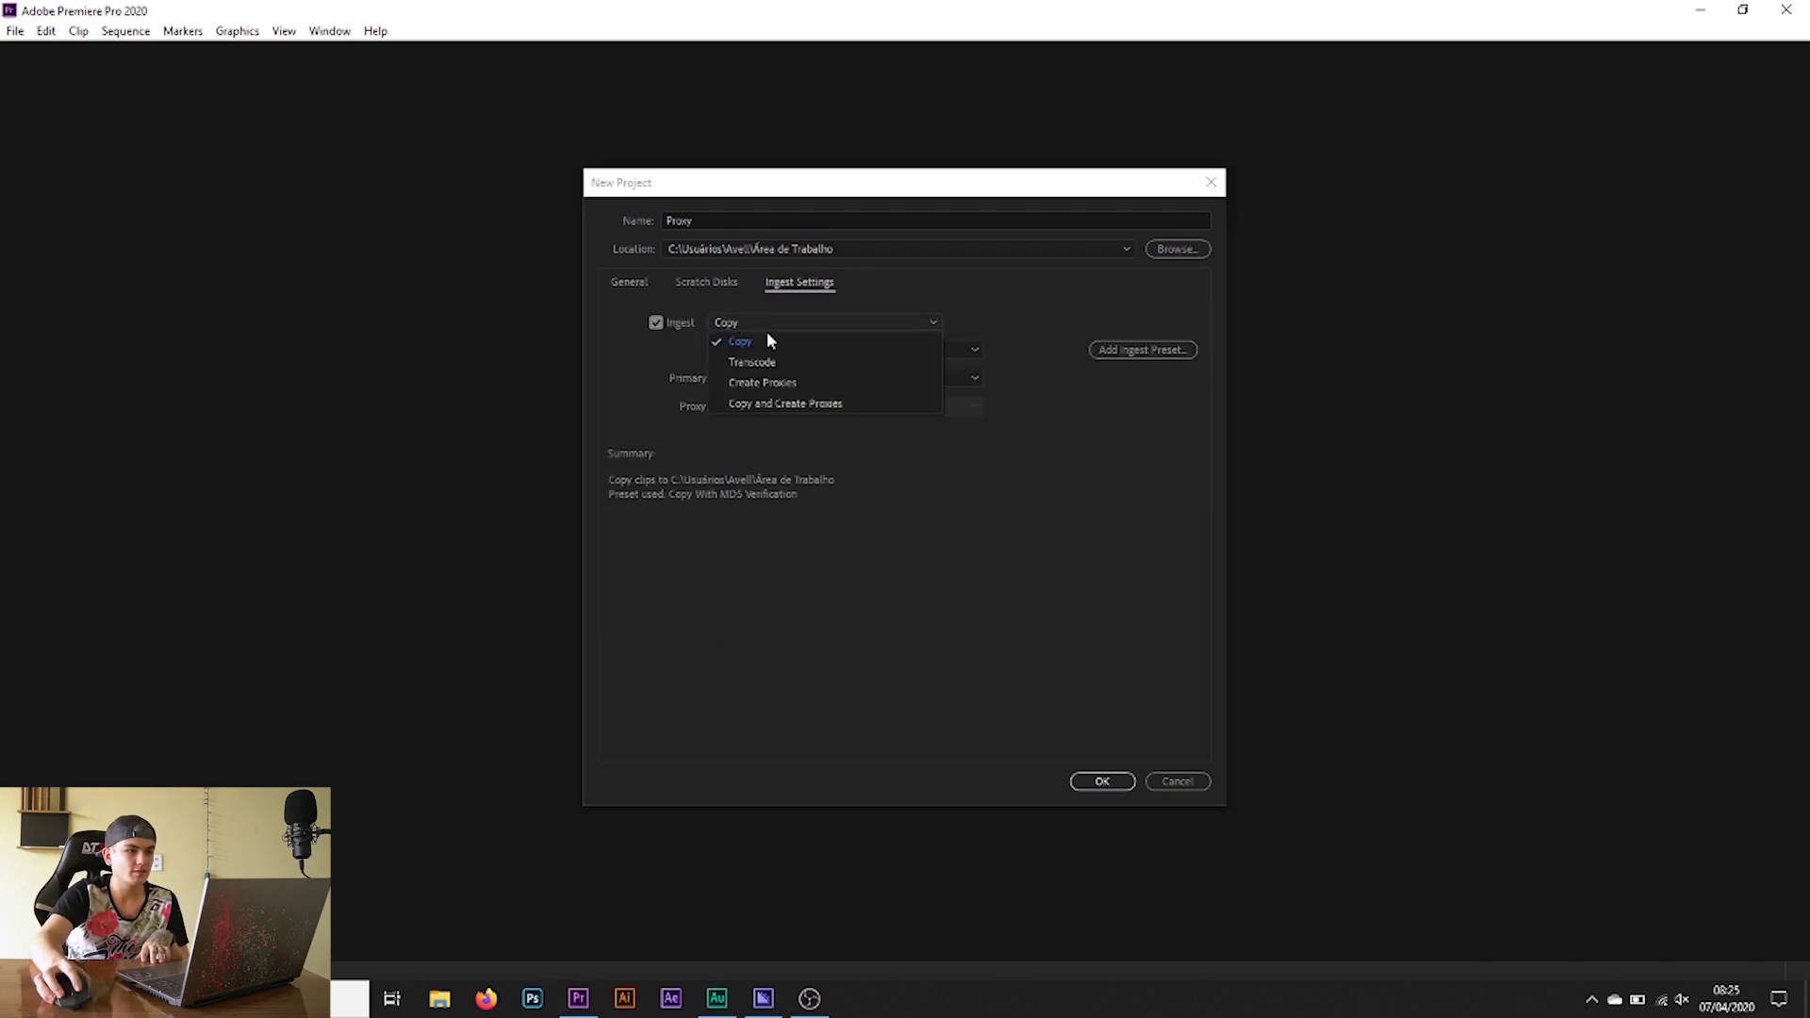
{"action": "left_click", "coordinate": [781, 383]}
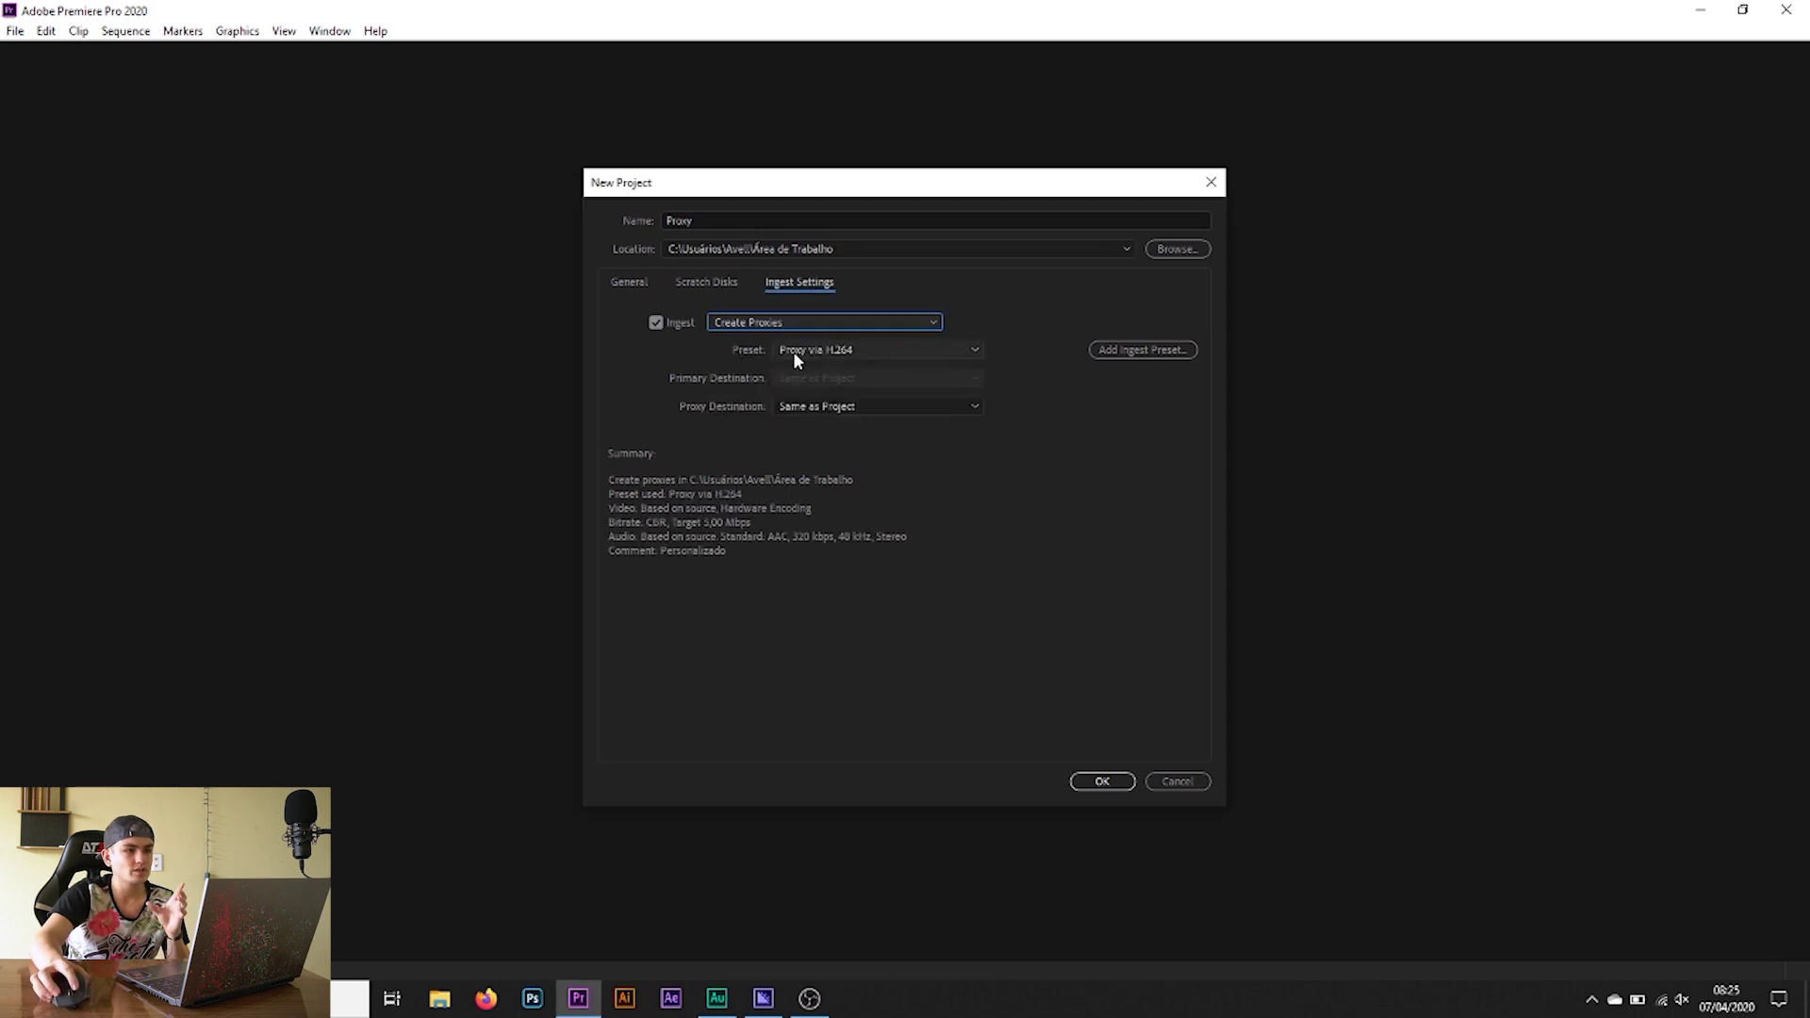
{"action": "left_click", "coordinate": [811, 351]}
{"action": "left_click", "coordinate": [854, 351]}
{"action": "left_click", "coordinate": [856, 351]}
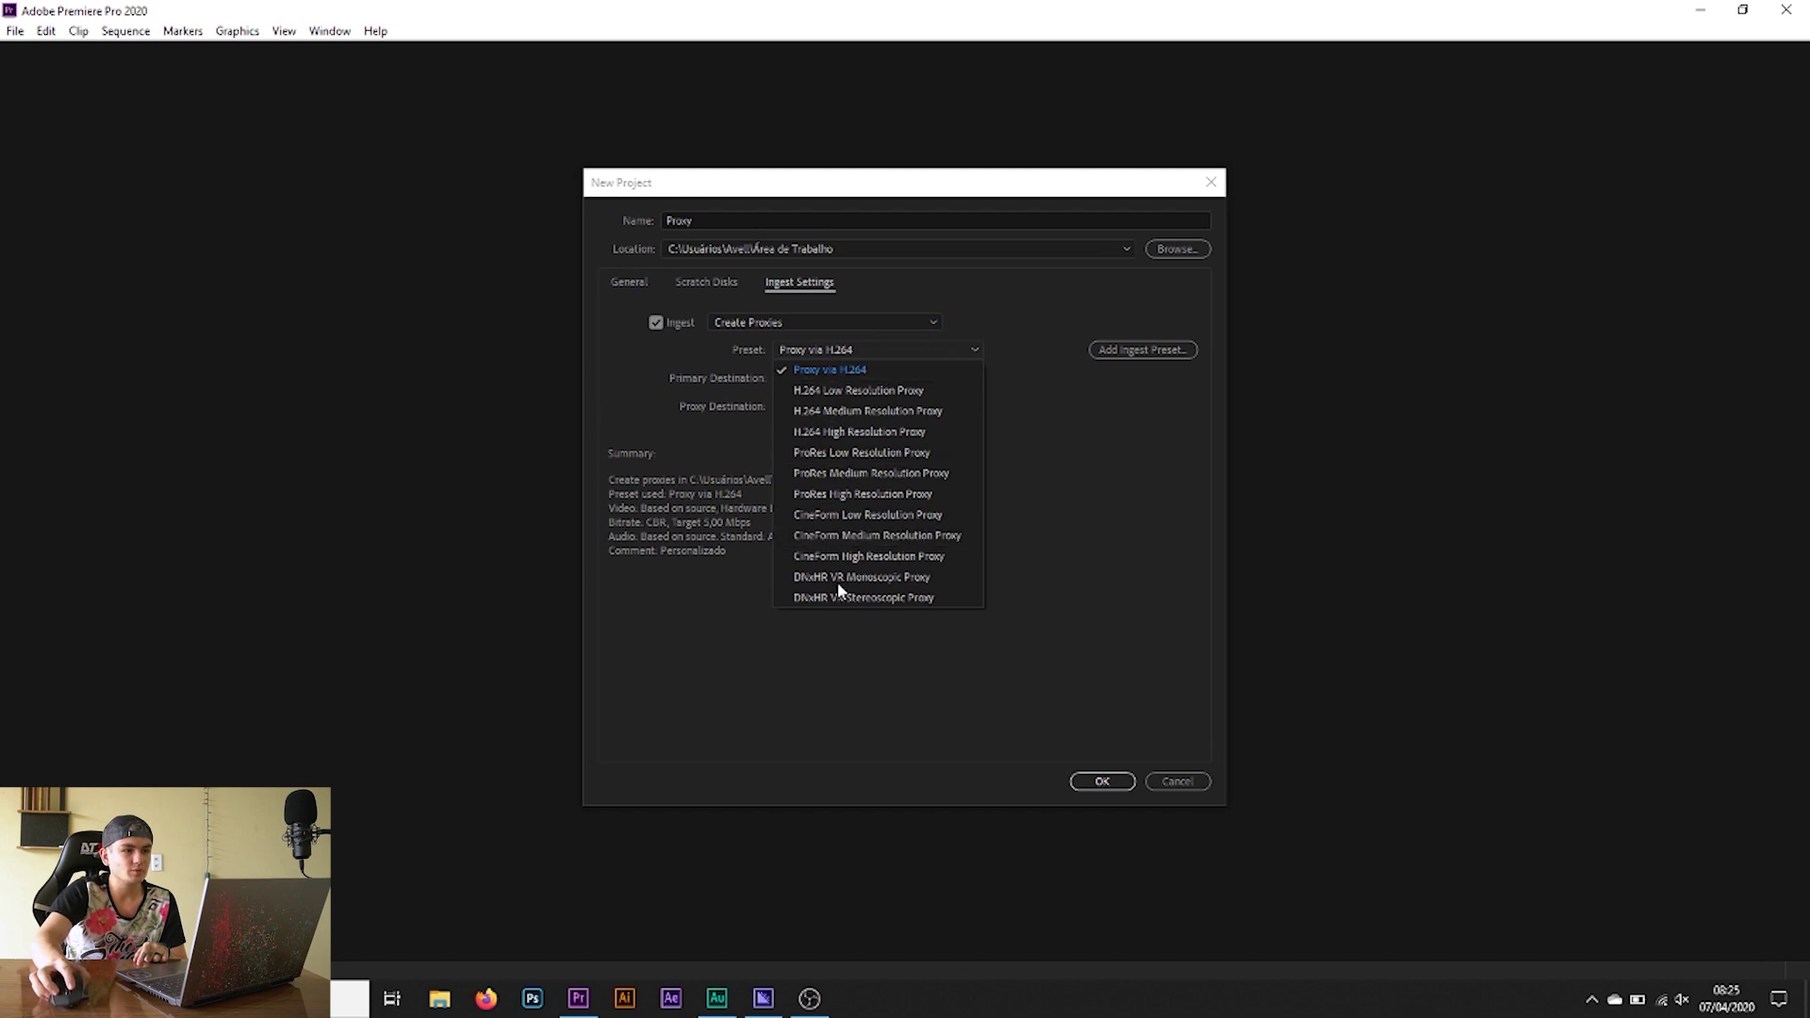
{"action": "left_click", "coordinate": [835, 369]}
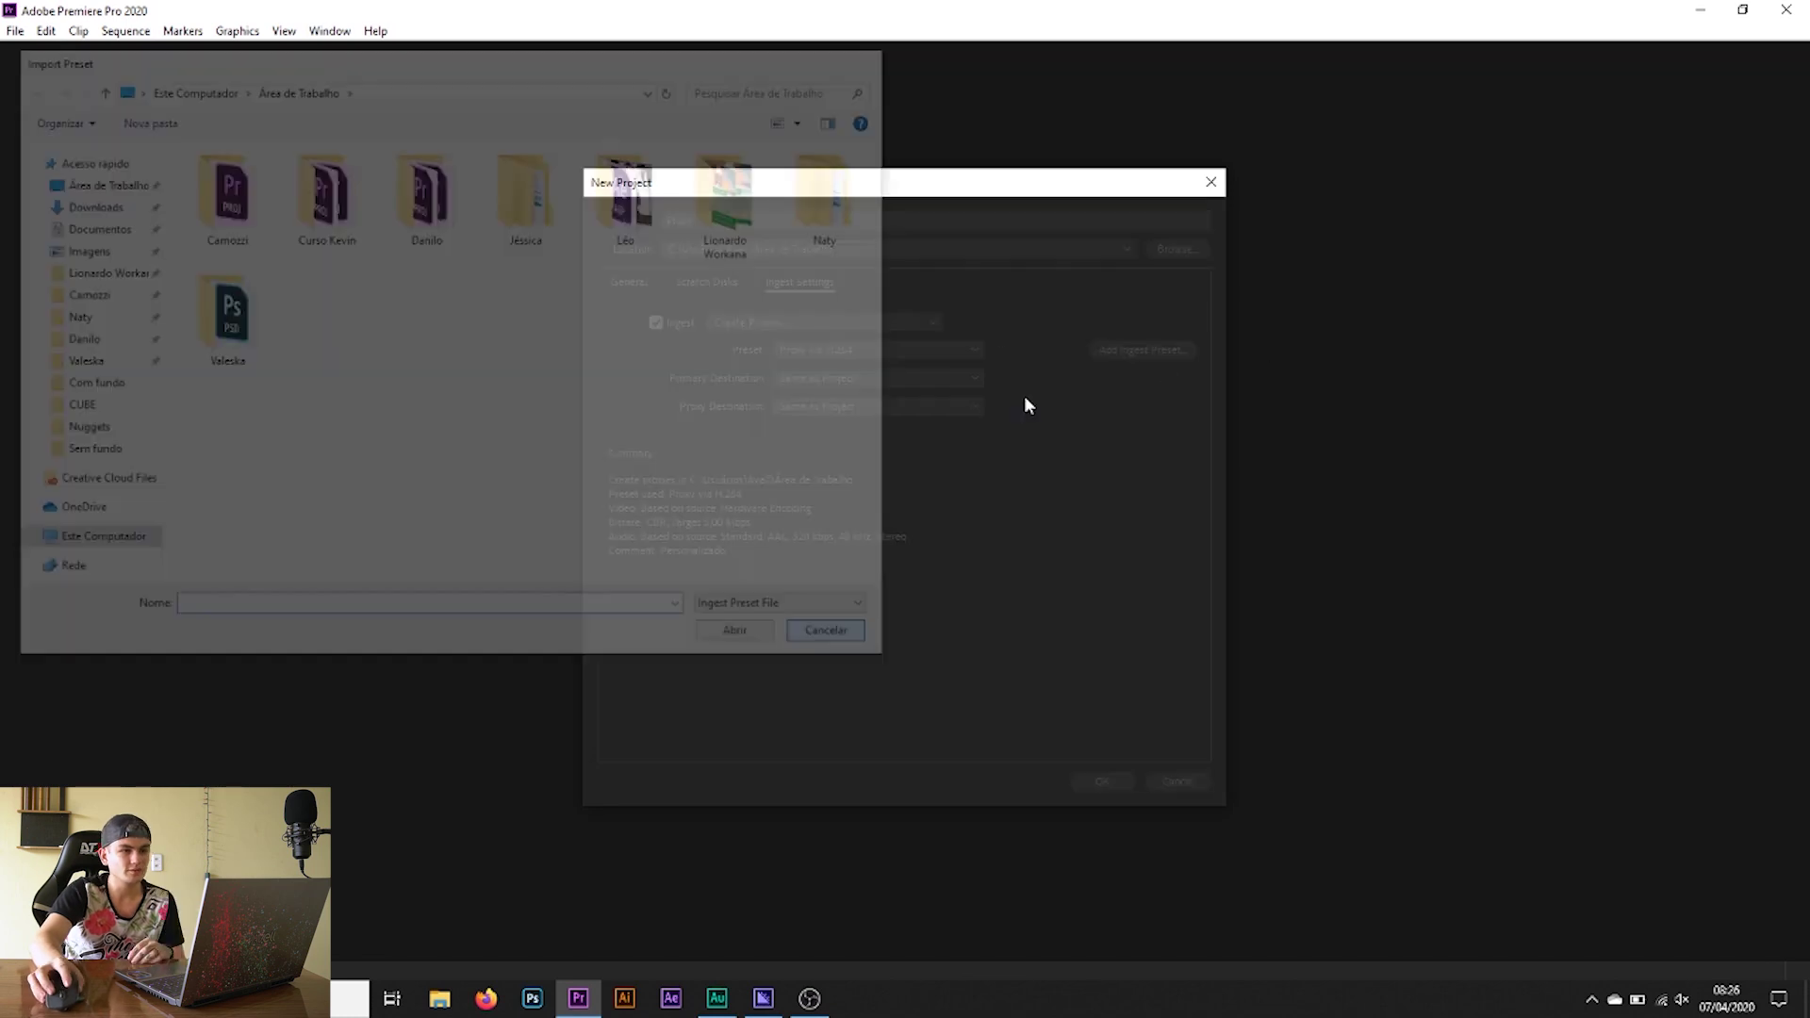
Step: Import the Proxy via Quicktime preset from Documentos > Premiere and keep Proxy Destination as Same as Project
{"action": "left_click", "coordinate": [1126, 351]}
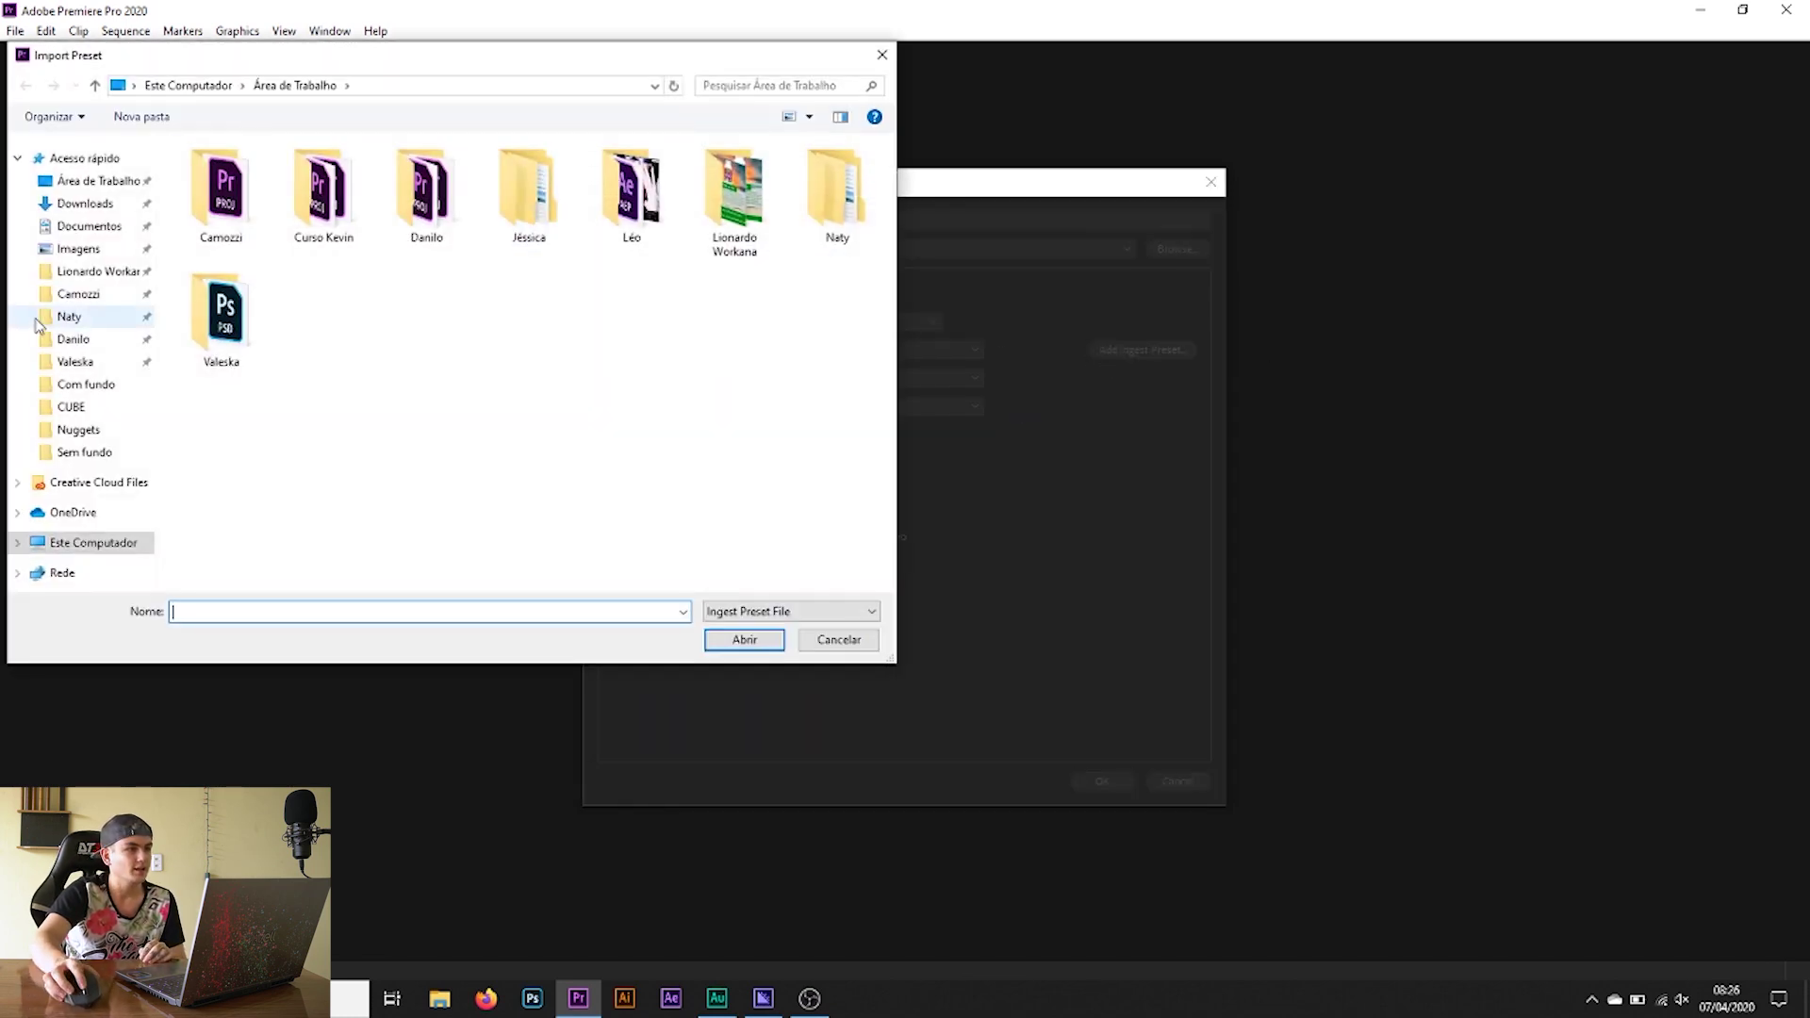
{"action": "left_click", "coordinate": [75, 226]}
{"action": "double_click", "coordinate": [514, 363]}
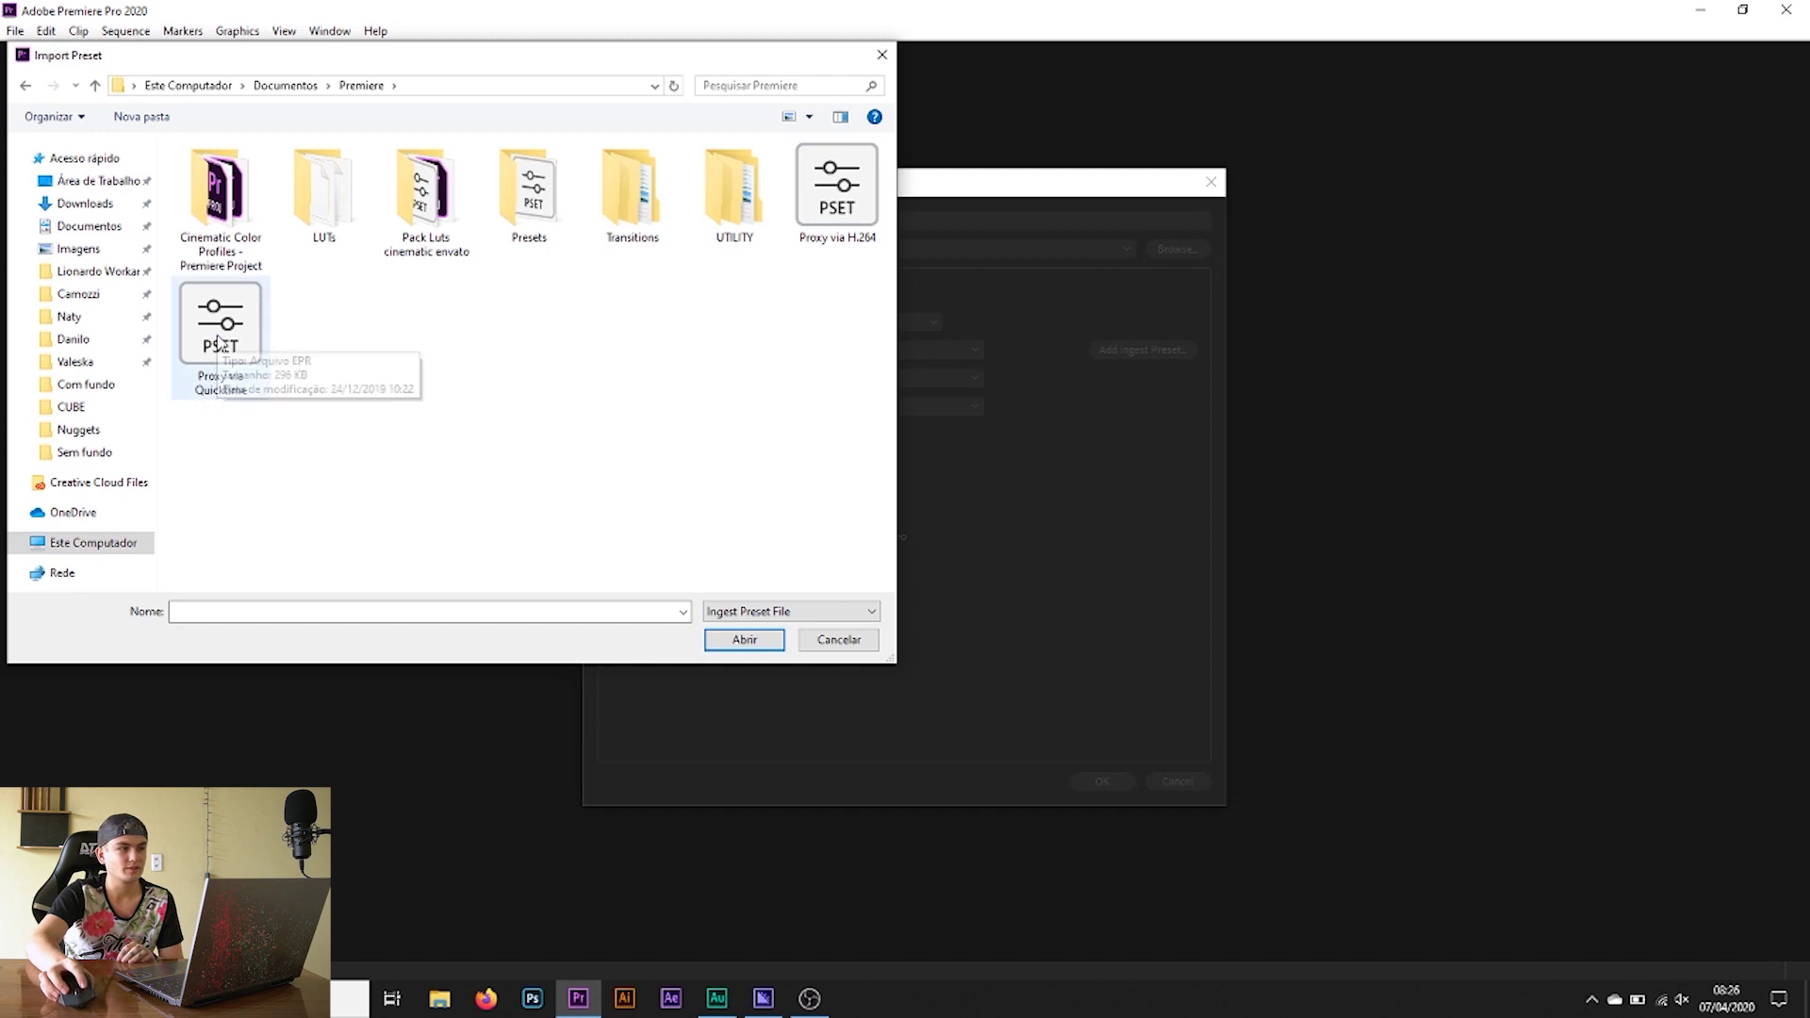
{"action": "double_click", "coordinate": [217, 332]}
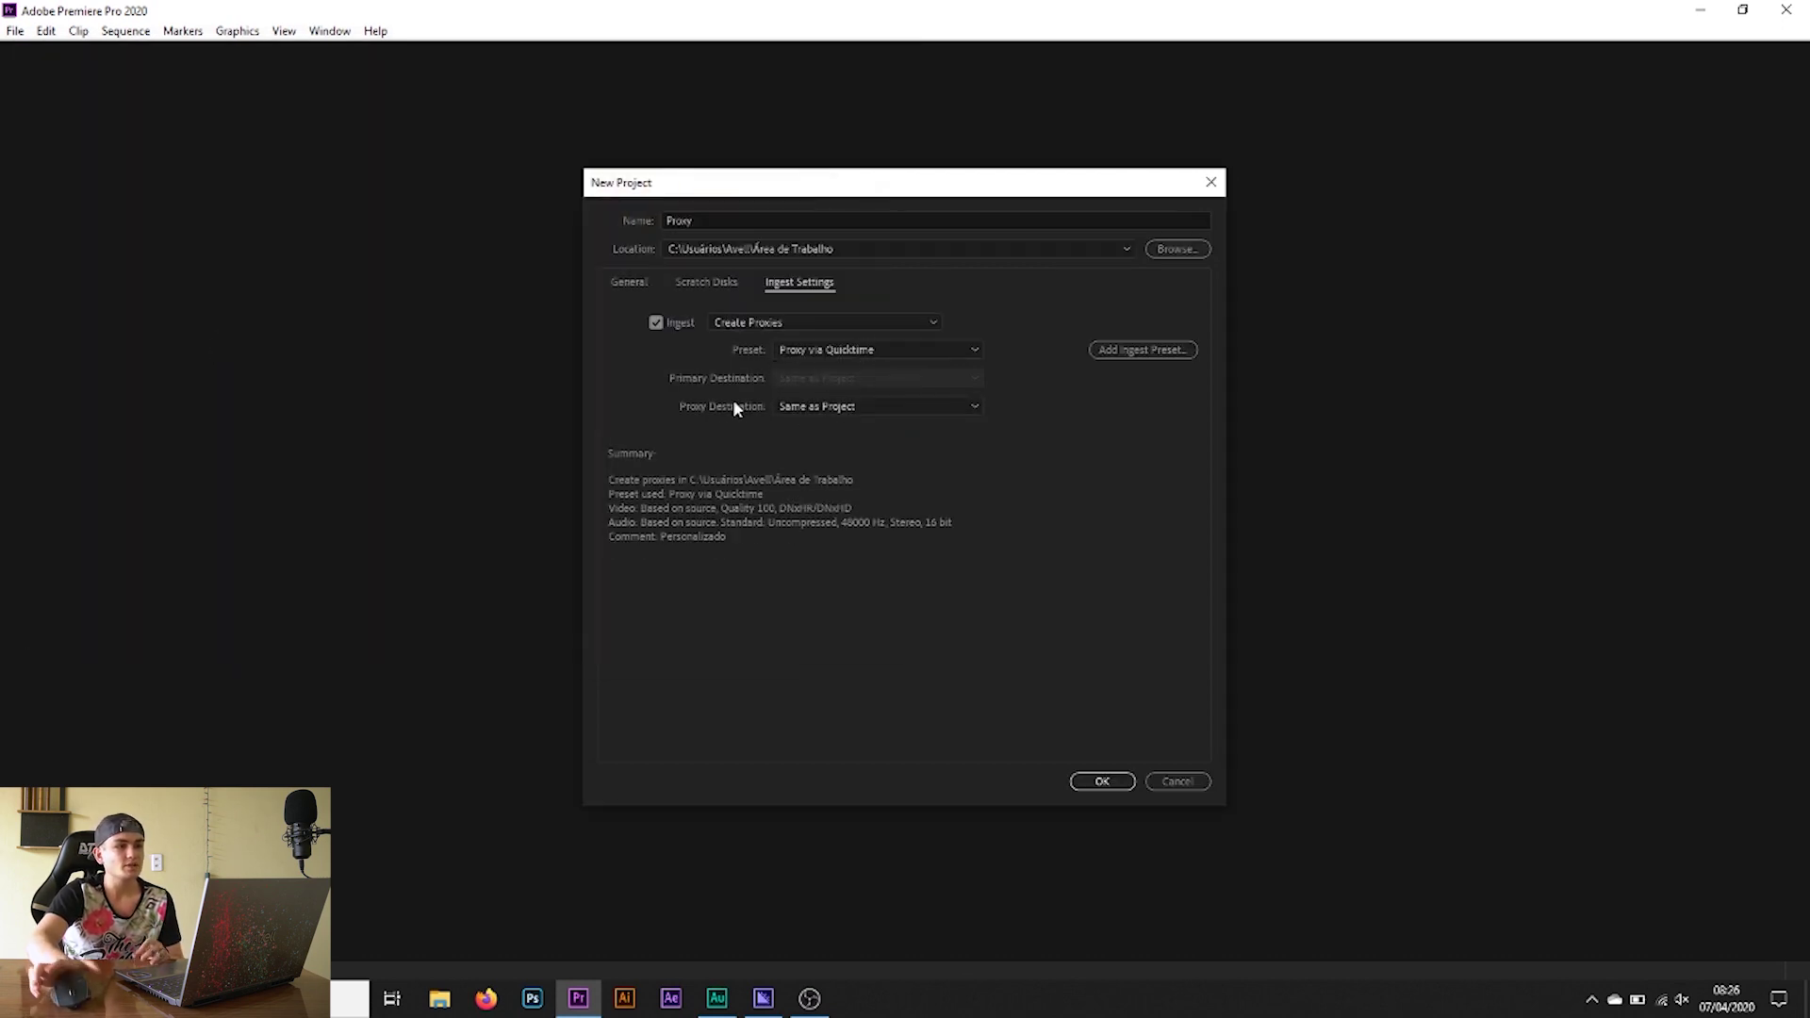
{"action": "left_click", "coordinate": [811, 415]}
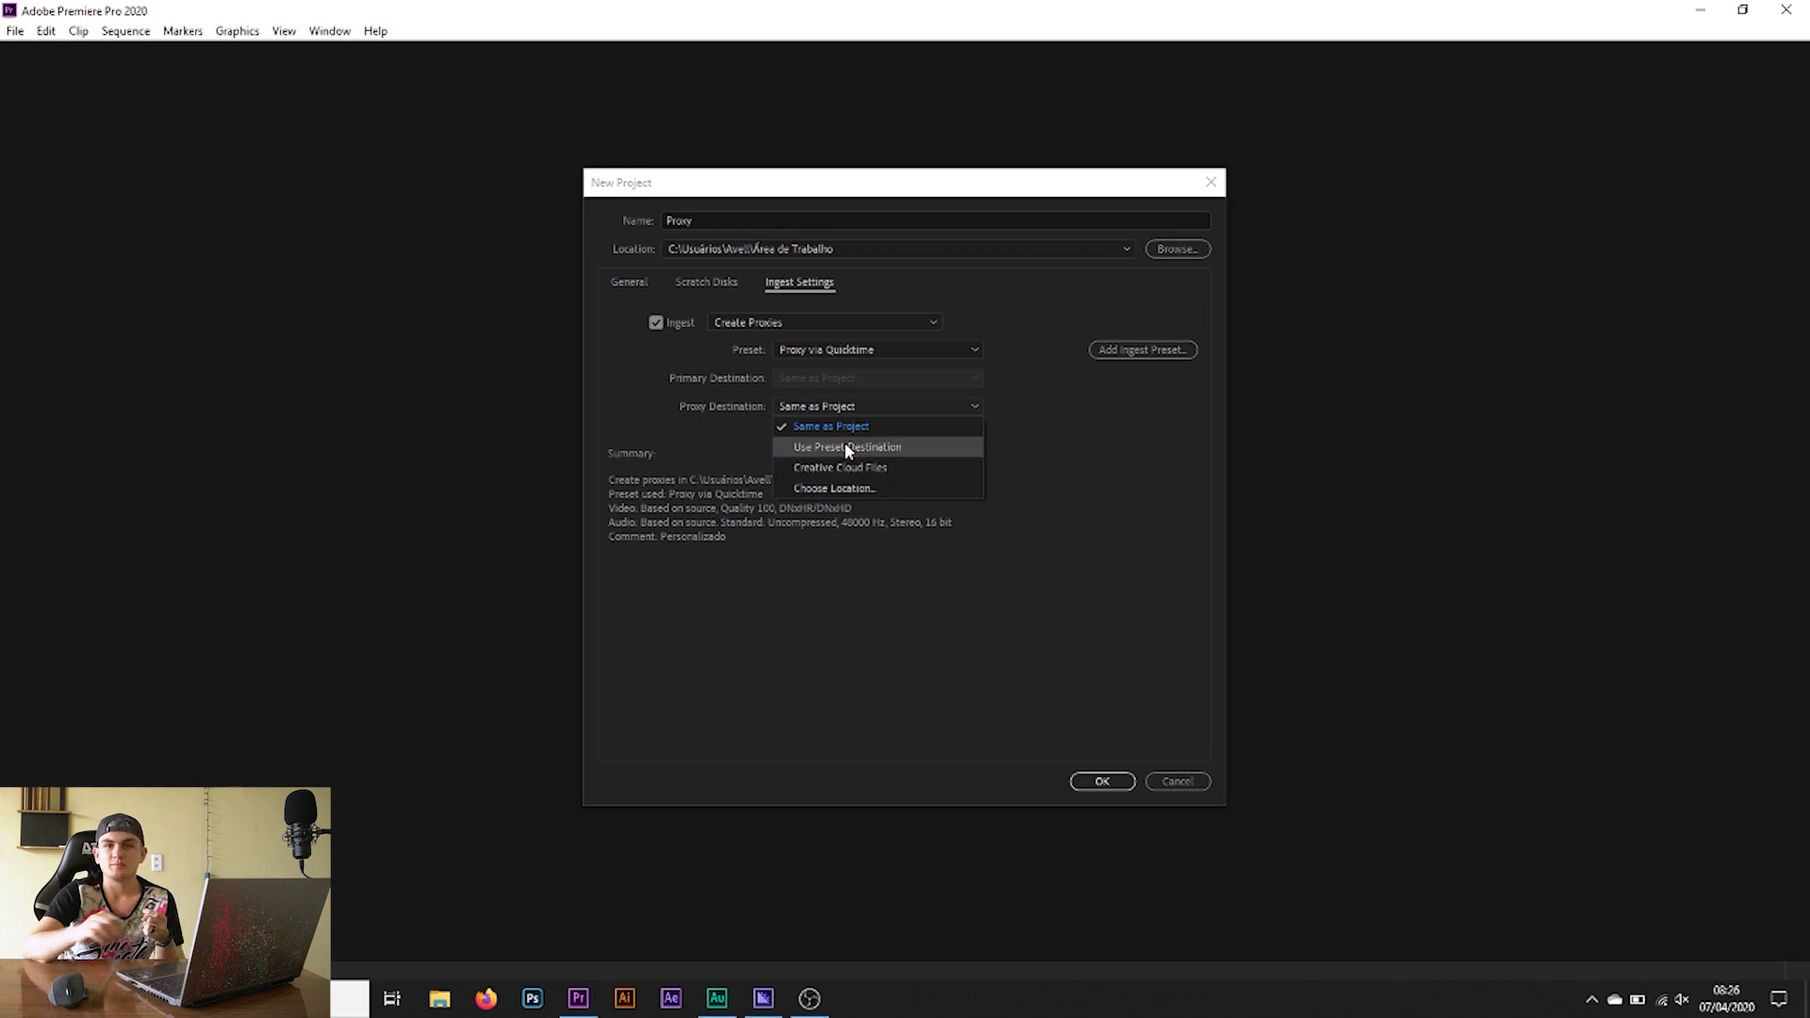
{"action": "left_click", "coordinate": [822, 427]}
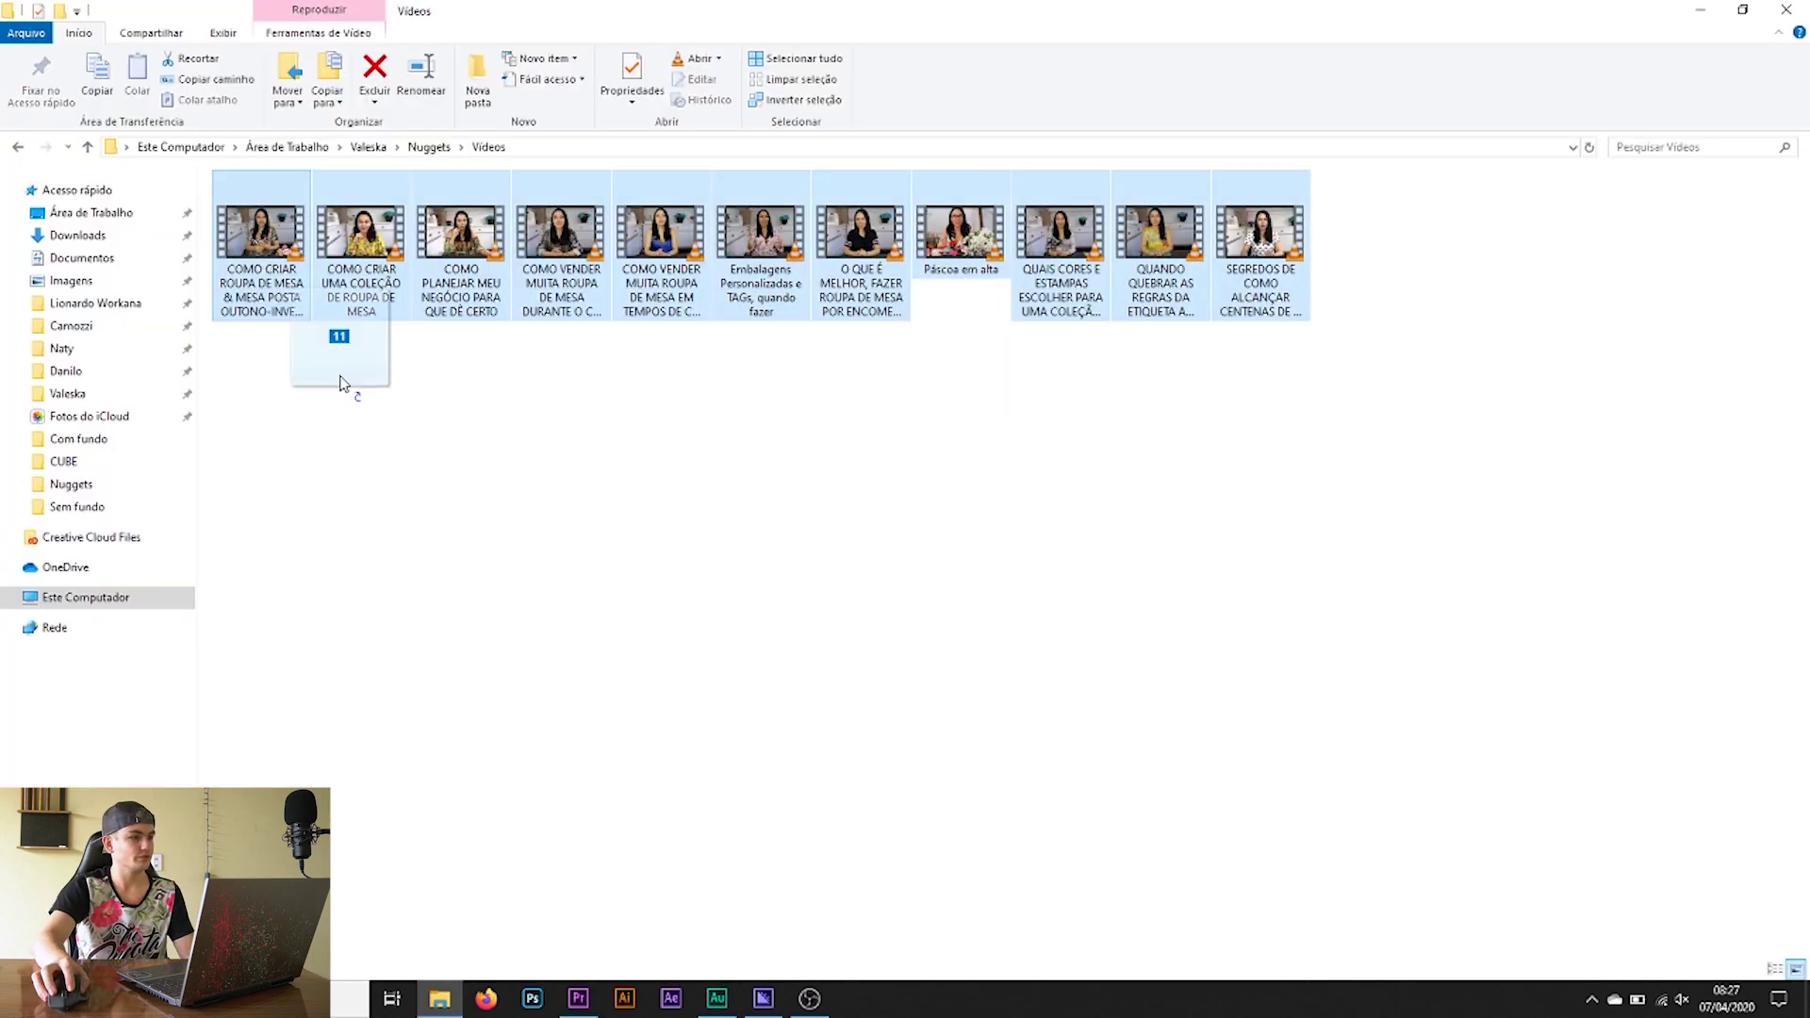
Step: Drag the eleven video files into the Project panel and check the proxy jobs in Media Encoder
{"action": "mouse_move", "coordinate": [343, 364]}
{"action": "left_mouse_down"}
{"action": "mouse_move", "coordinate": [494, 343]}
{"action": "mouse_move", "coordinate": [139, 341]}
{"action": "mouse_move", "coordinate": [532, 347]}
{"action": "left_mouse_up"}
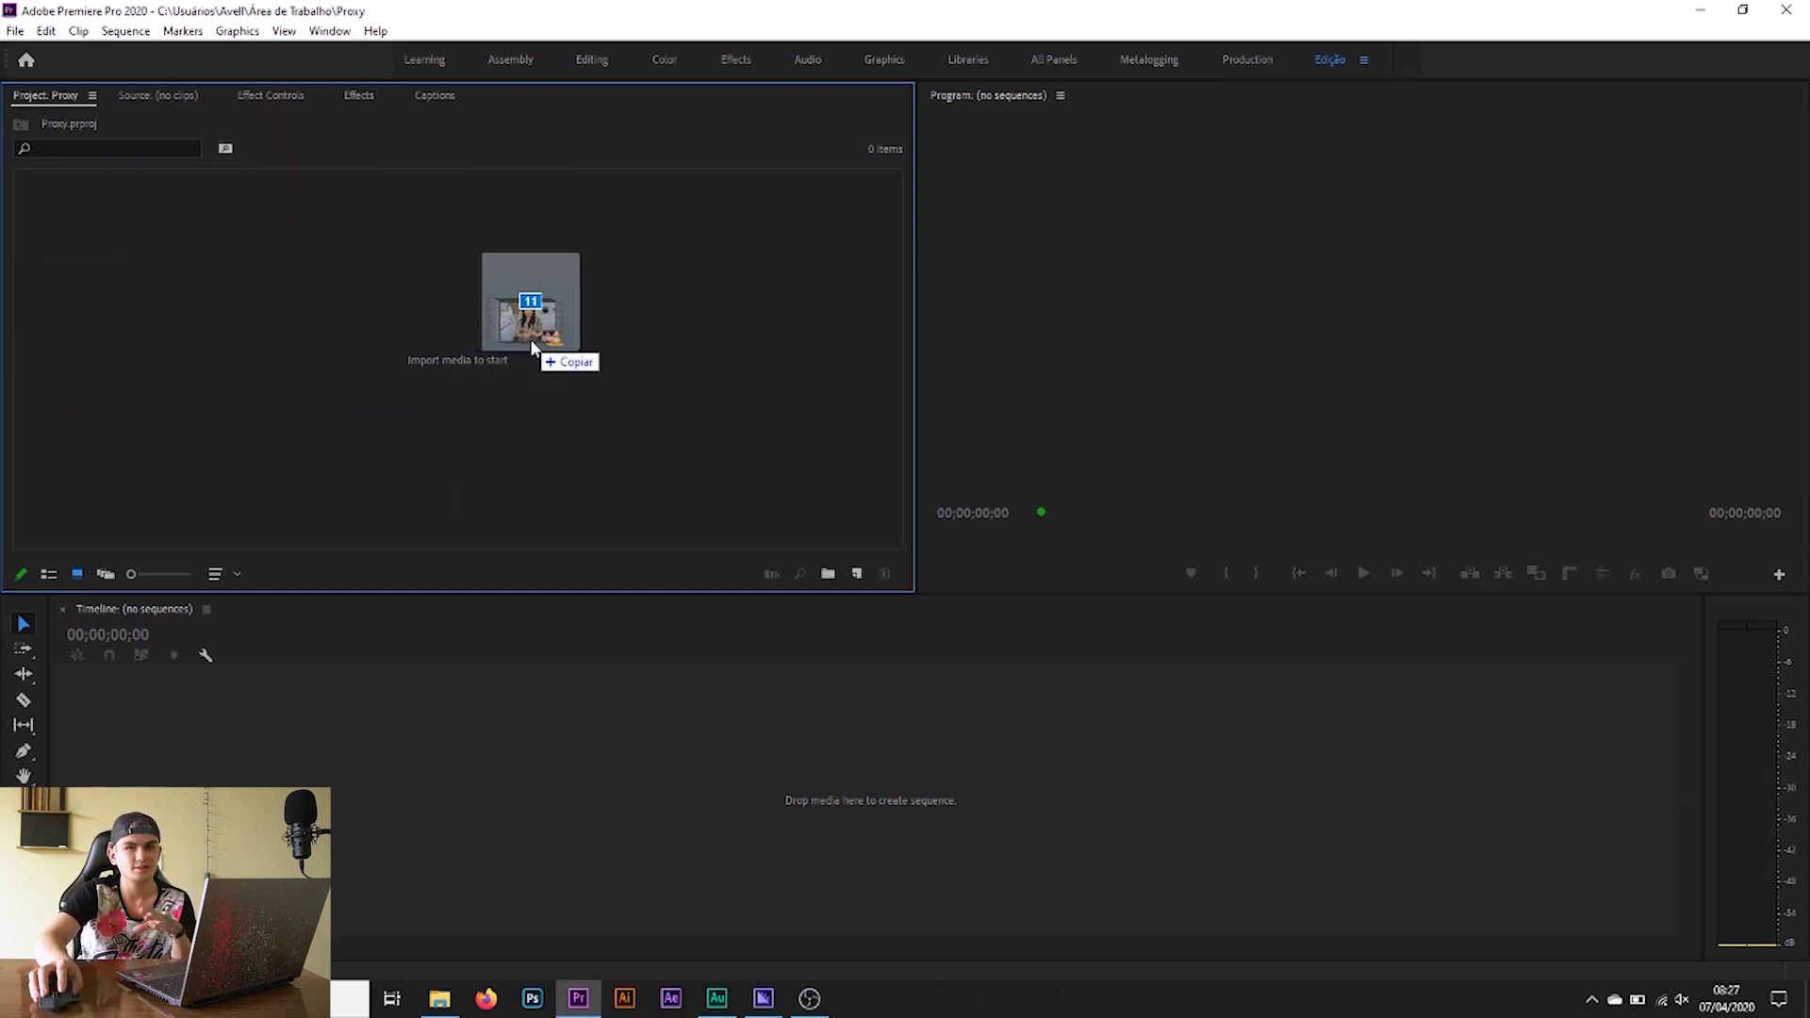
{"action": "left_click_drag", "start_coordinate": [533, 347], "coordinate": [393, 332]}
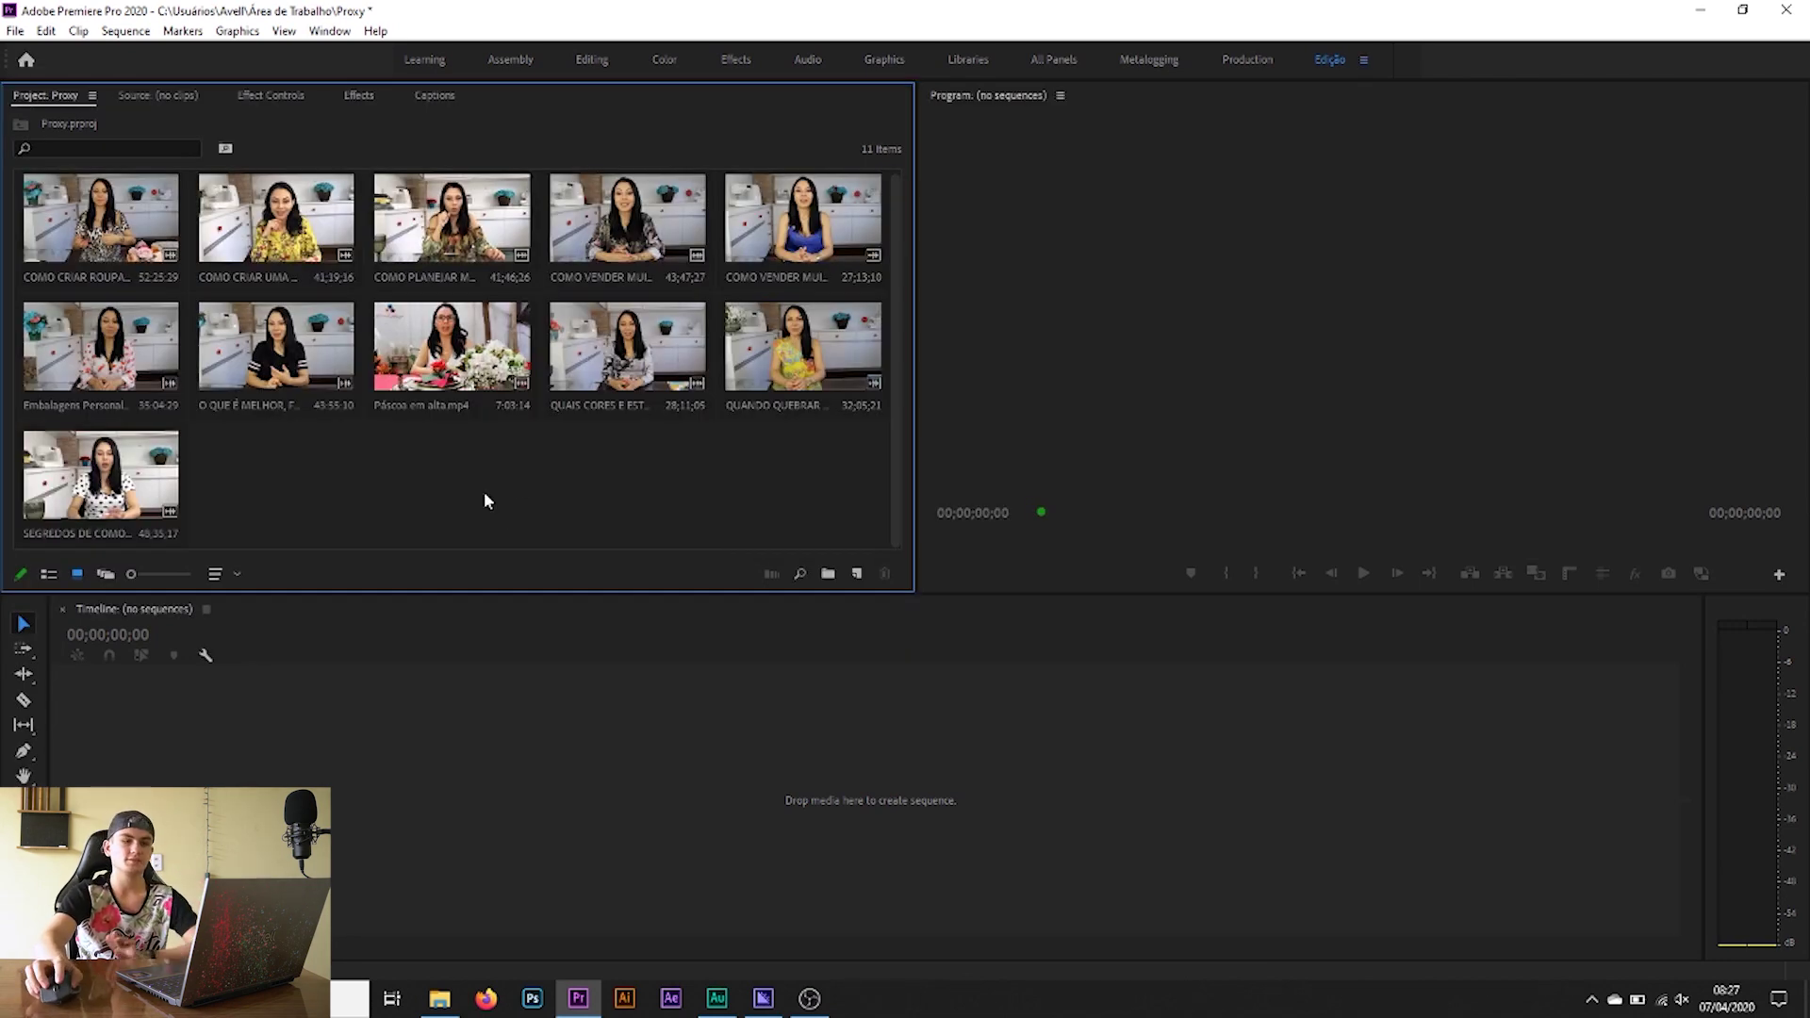
{"action": "mouse_move", "coordinate": [771, 1003]}
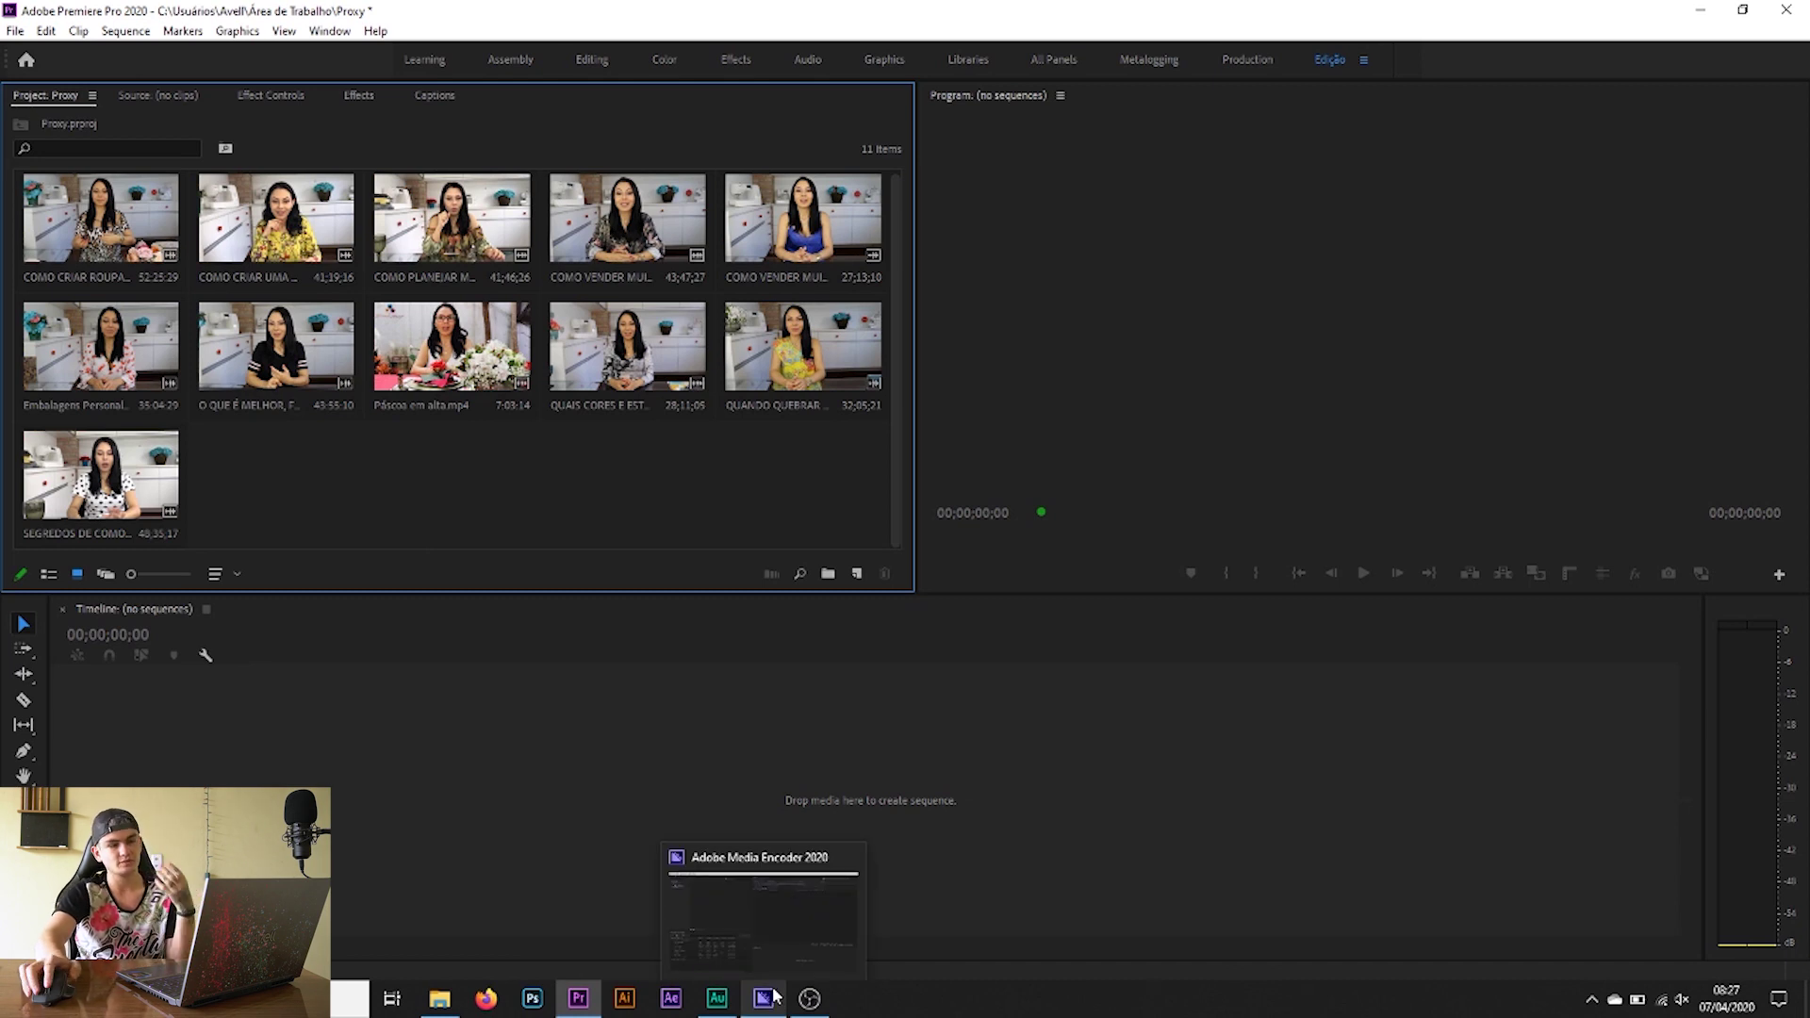
{"action": "left_click", "coordinate": [772, 999]}
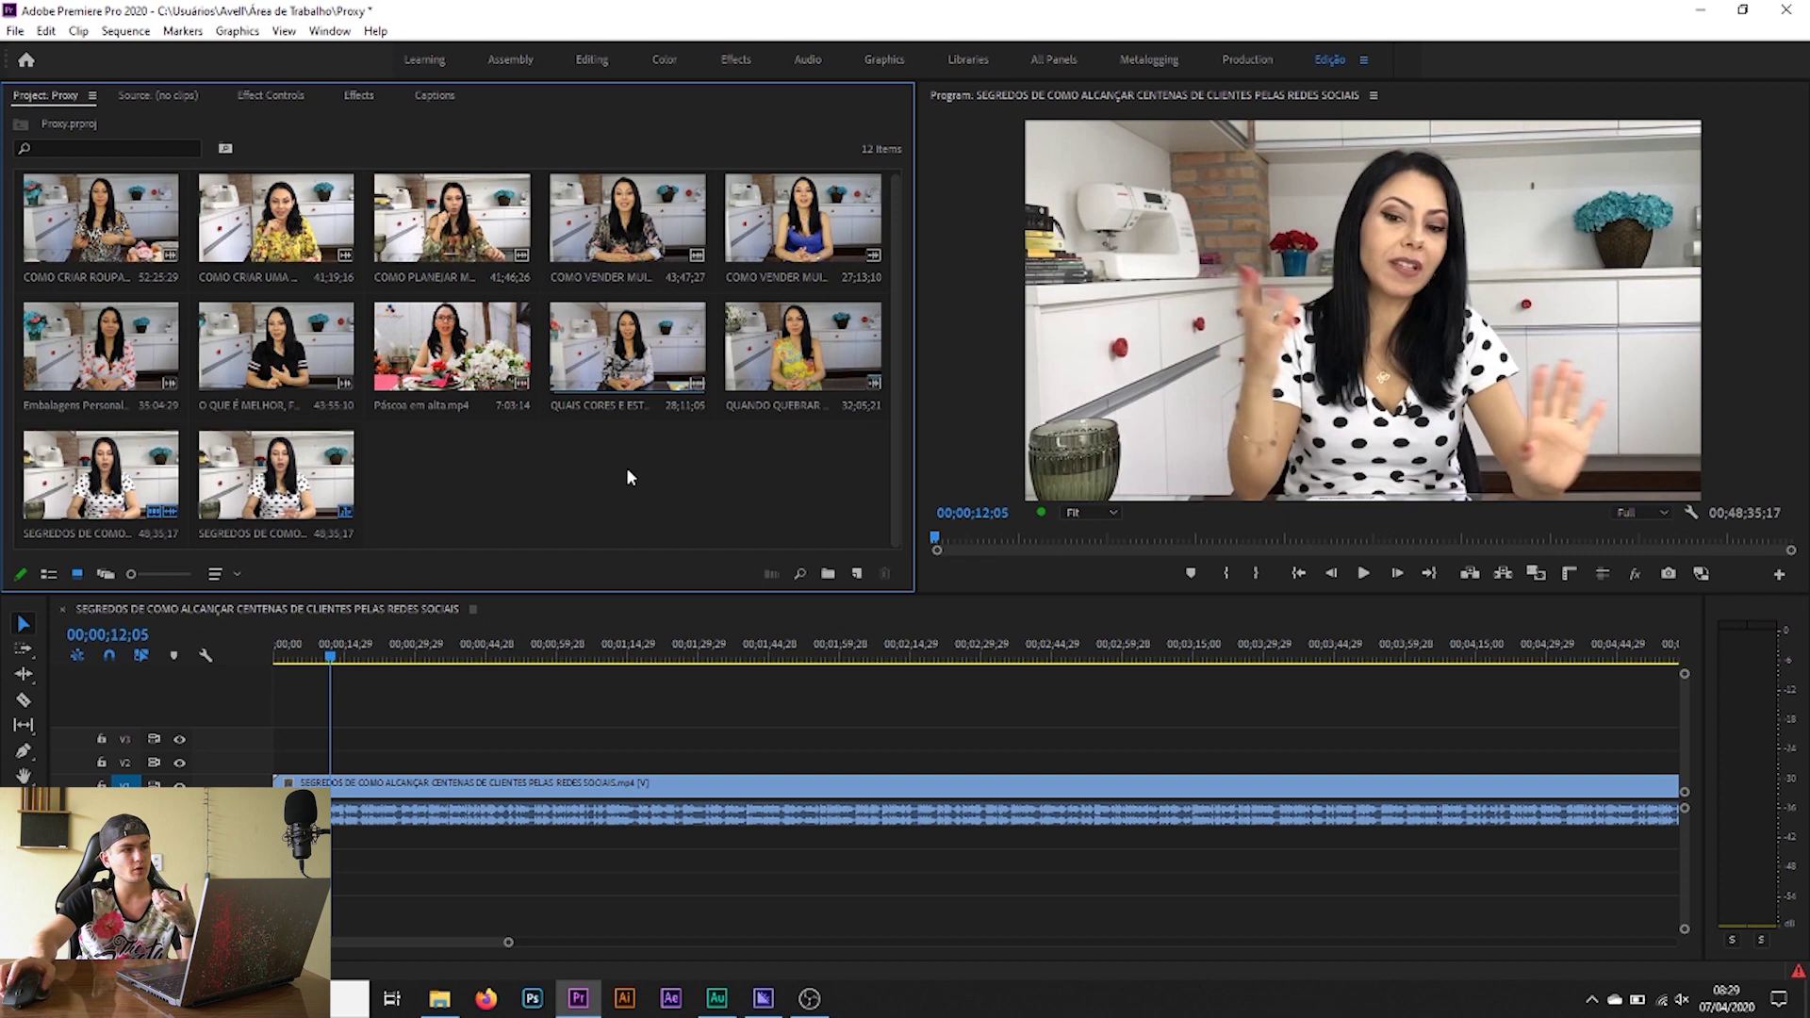
Step: In Project Settings > Ingest Settings, leave the Ingest checkbox unchecked and confirm with OK
{"action": "left_click", "coordinate": [17, 31]}
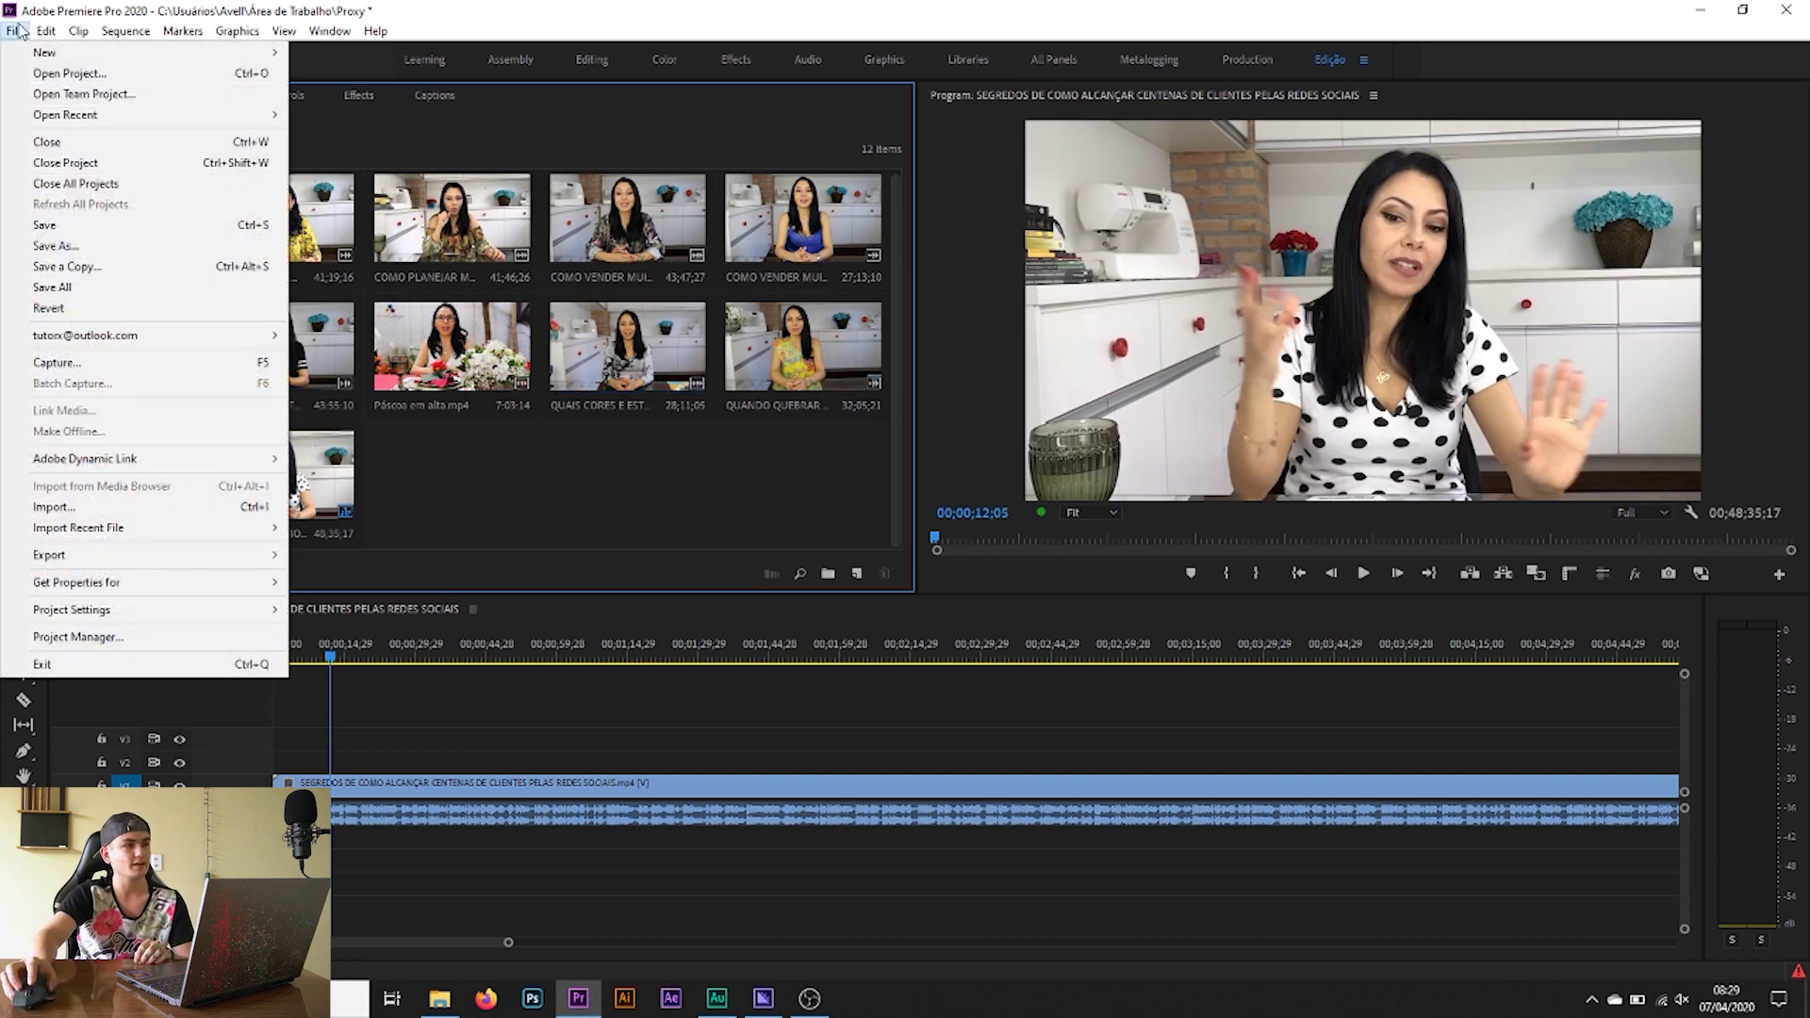
{"action": "mouse_move", "coordinate": [236, 609]}
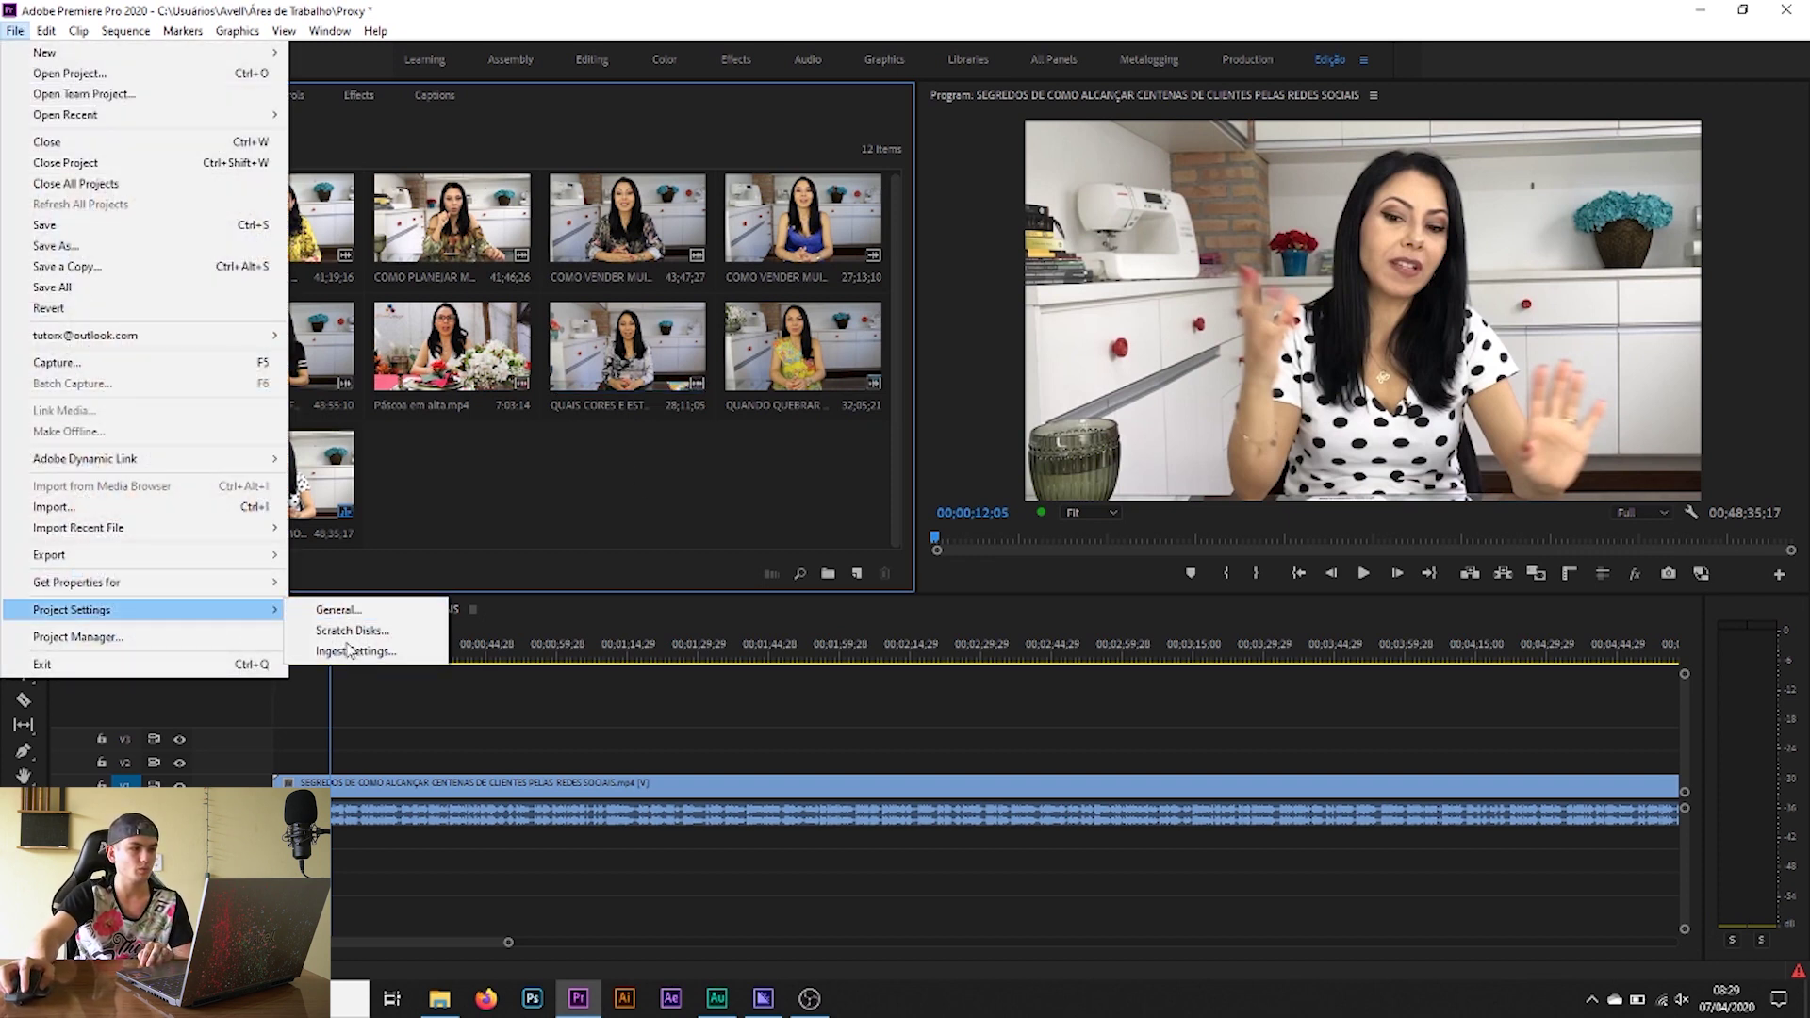
{"action": "left_click", "coordinate": [354, 651]}
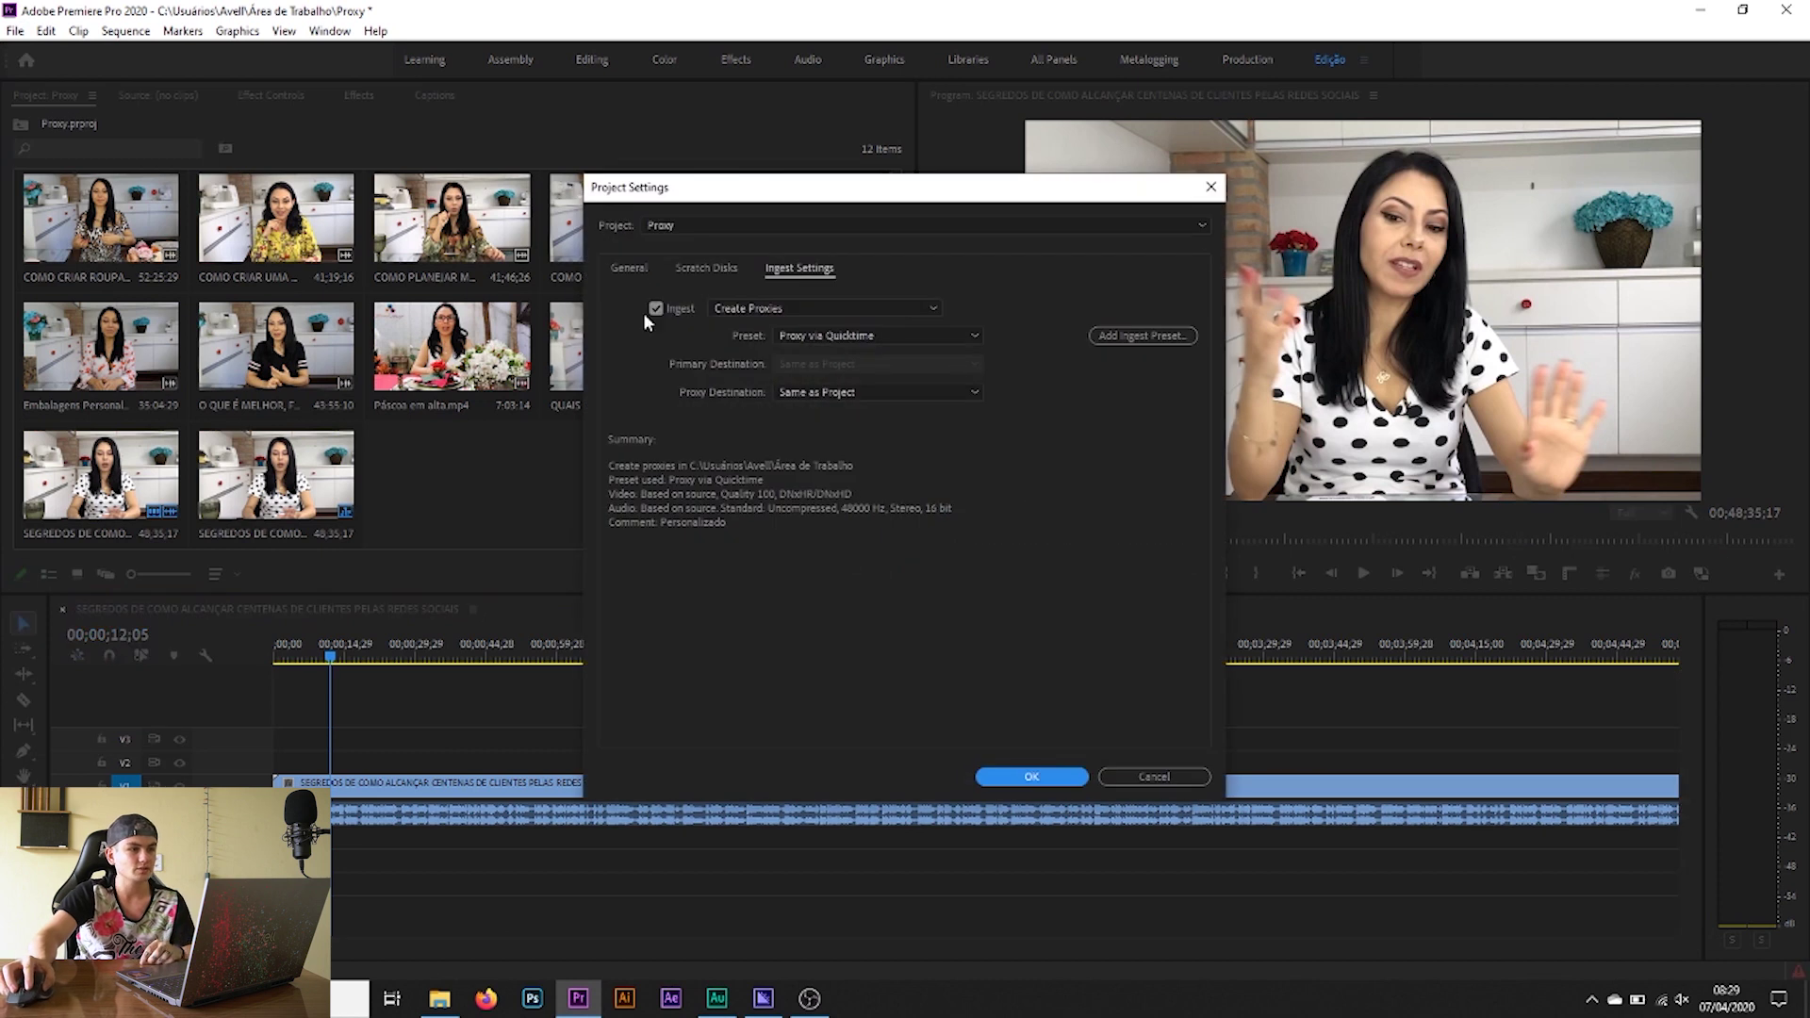
{"action": "left_click", "coordinate": [656, 308]}
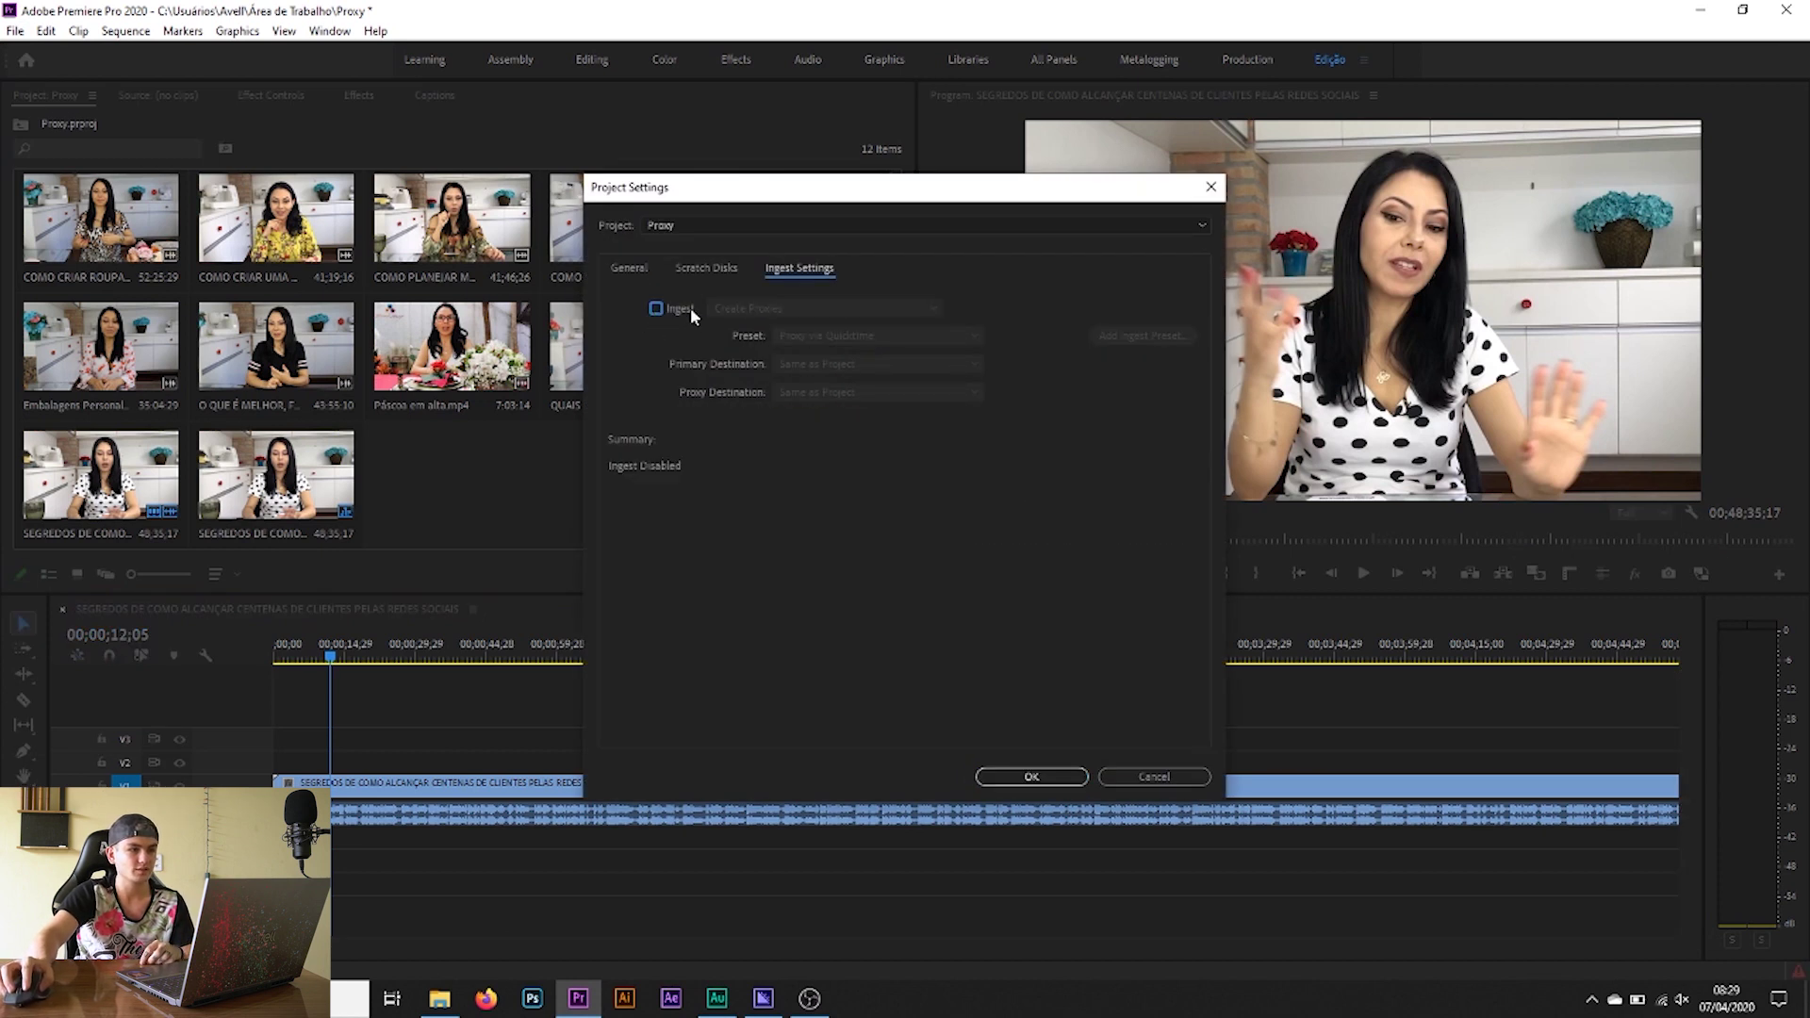
{"action": "left_click", "coordinate": [655, 308]}
{"action": "left_click", "coordinate": [754, 309]}
{"action": "left_click", "coordinate": [755, 319]}
{"action": "left_click", "coordinate": [656, 309]}
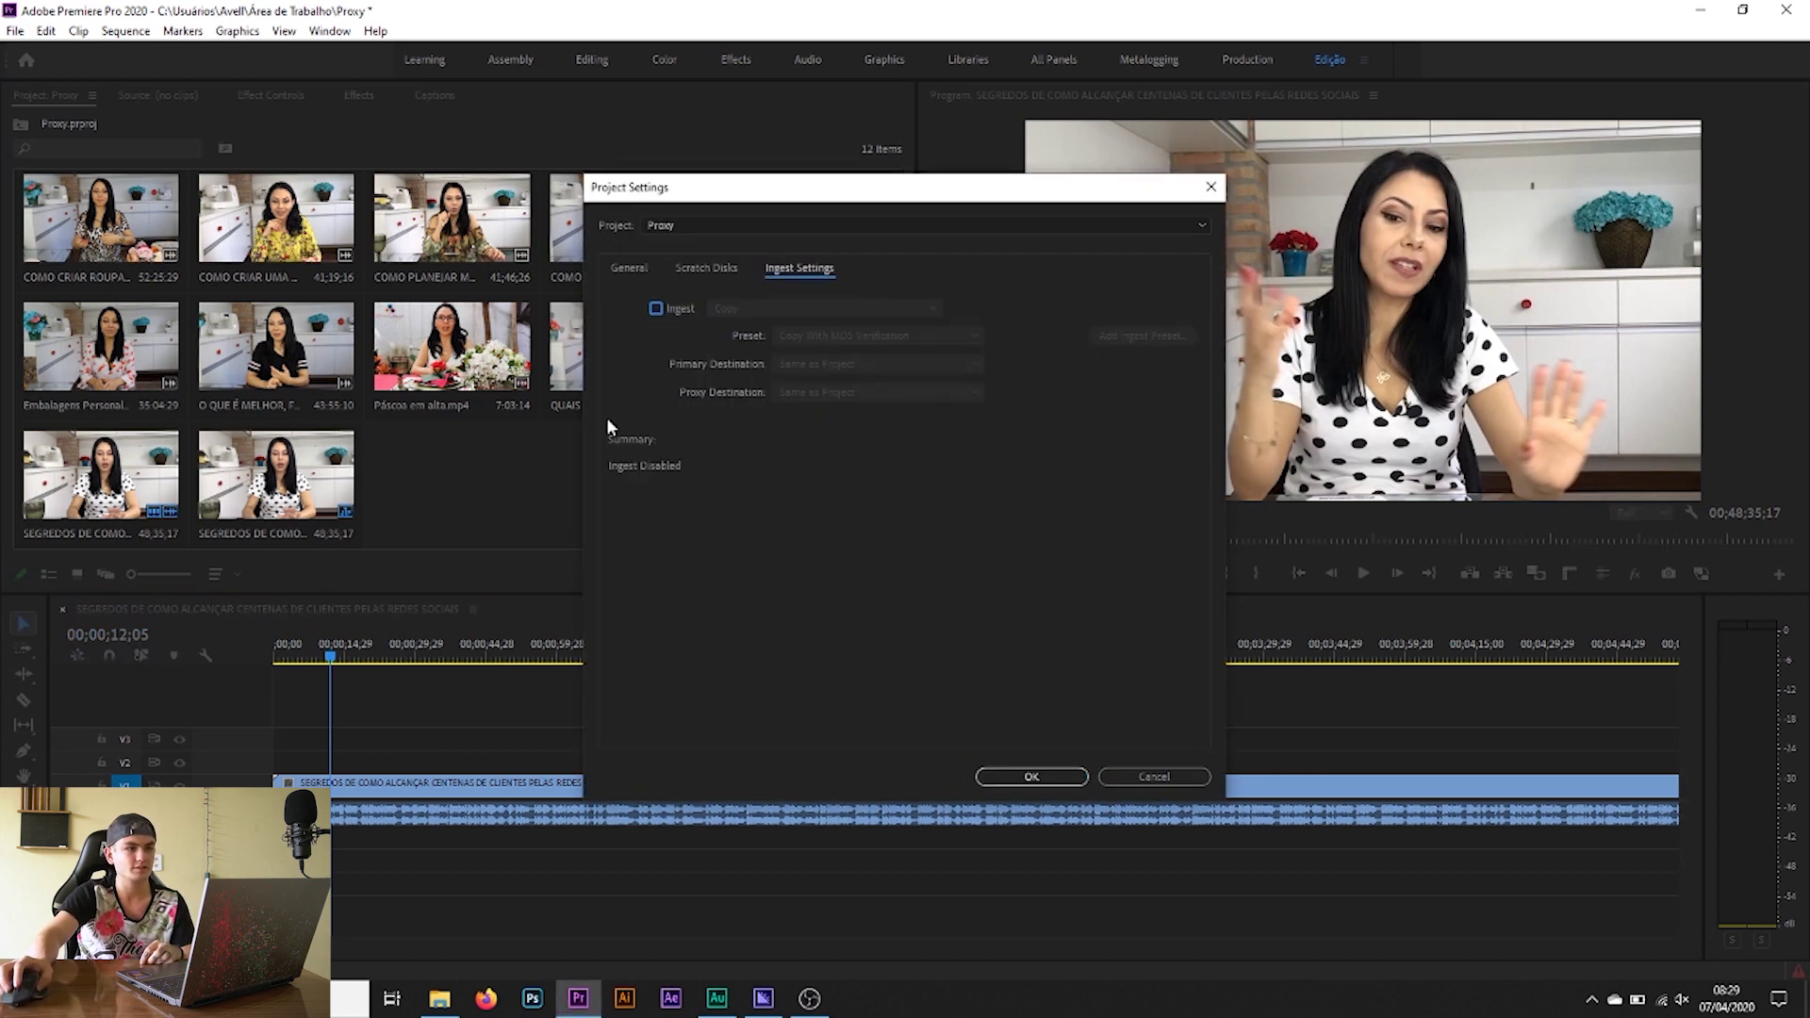
{"action": "left_click", "coordinate": [1031, 776]}
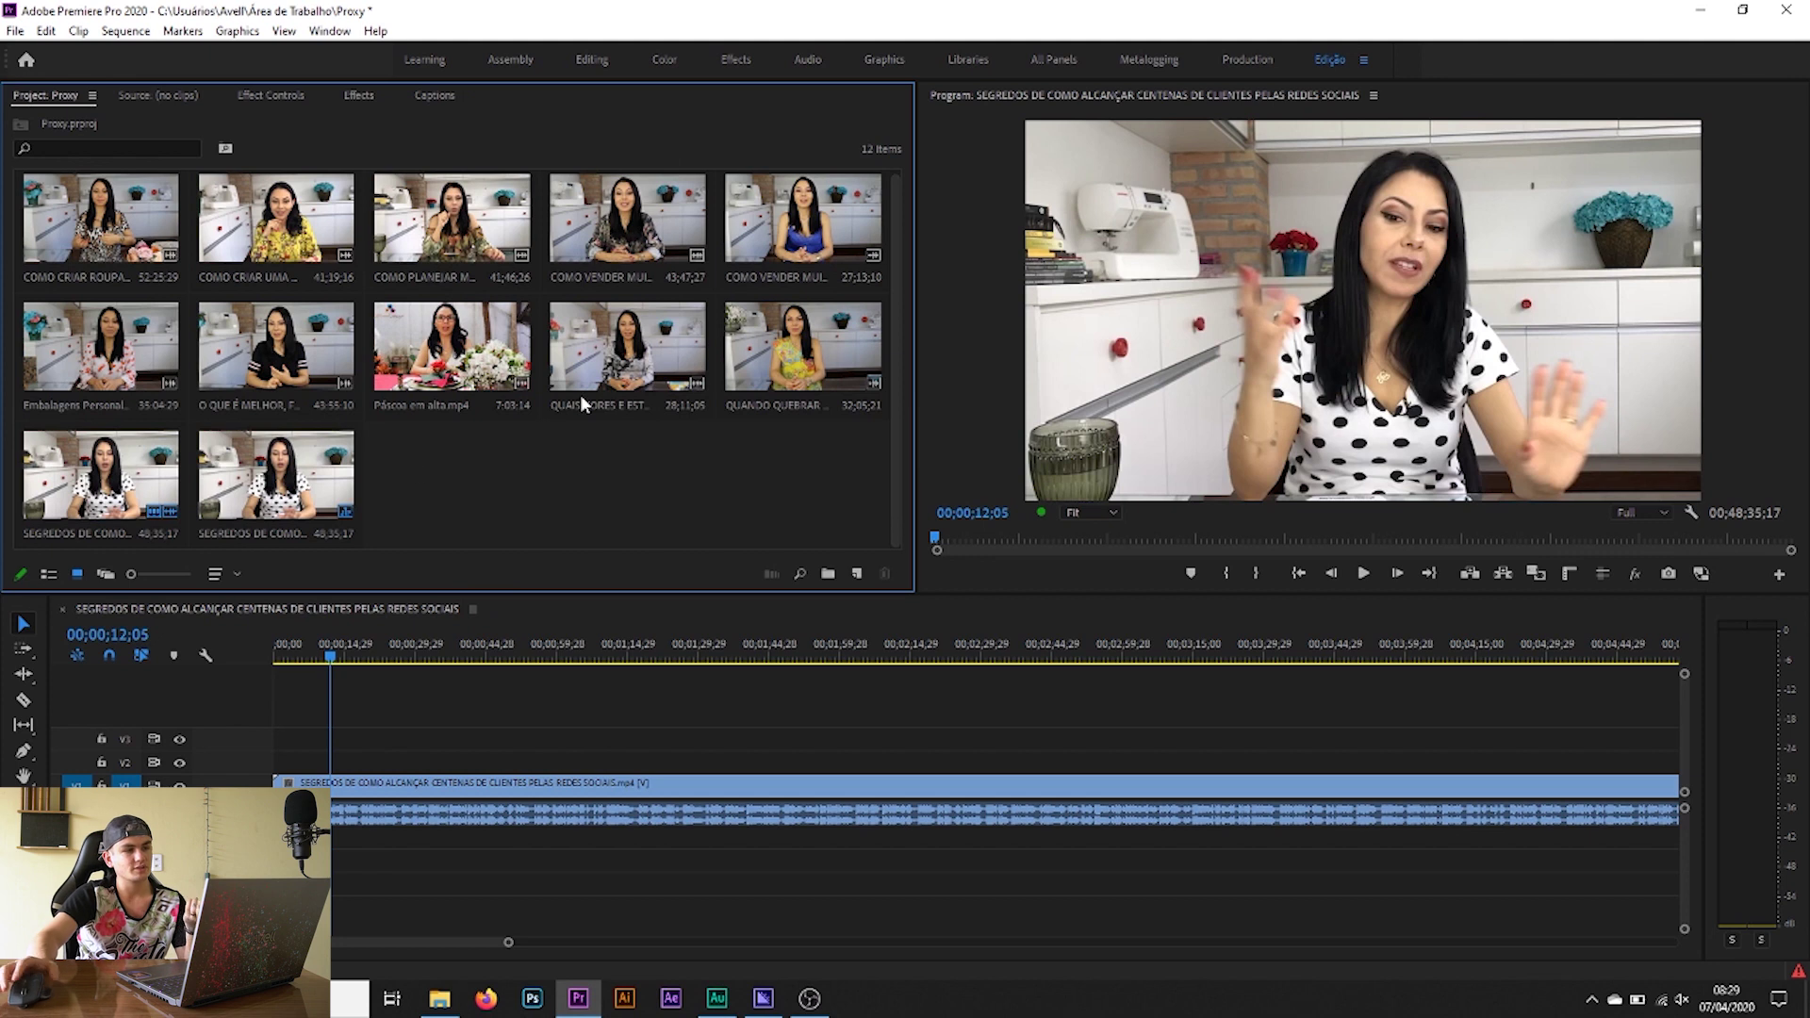
Step: Open Proxy > Create Proxies for the last clip in the project bin
{"action": "left_click", "coordinate": [273, 477]}
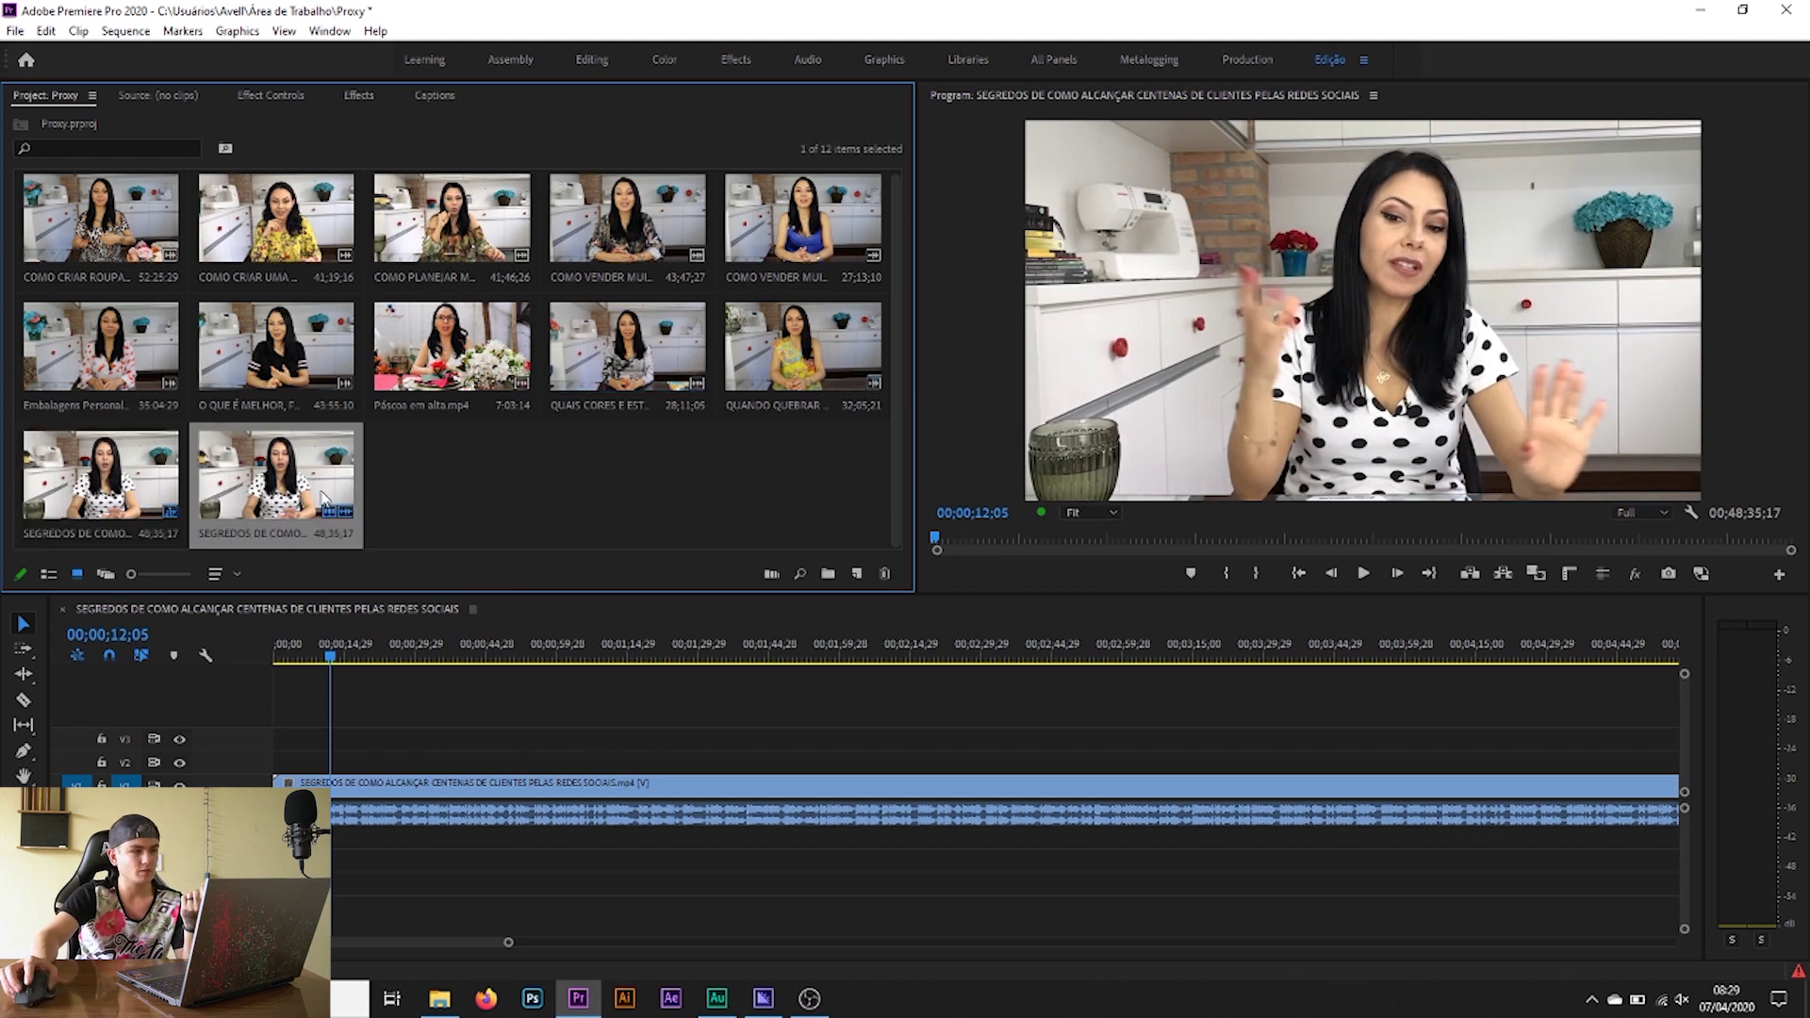
{"action": "right_click", "coordinate": [270, 447]}
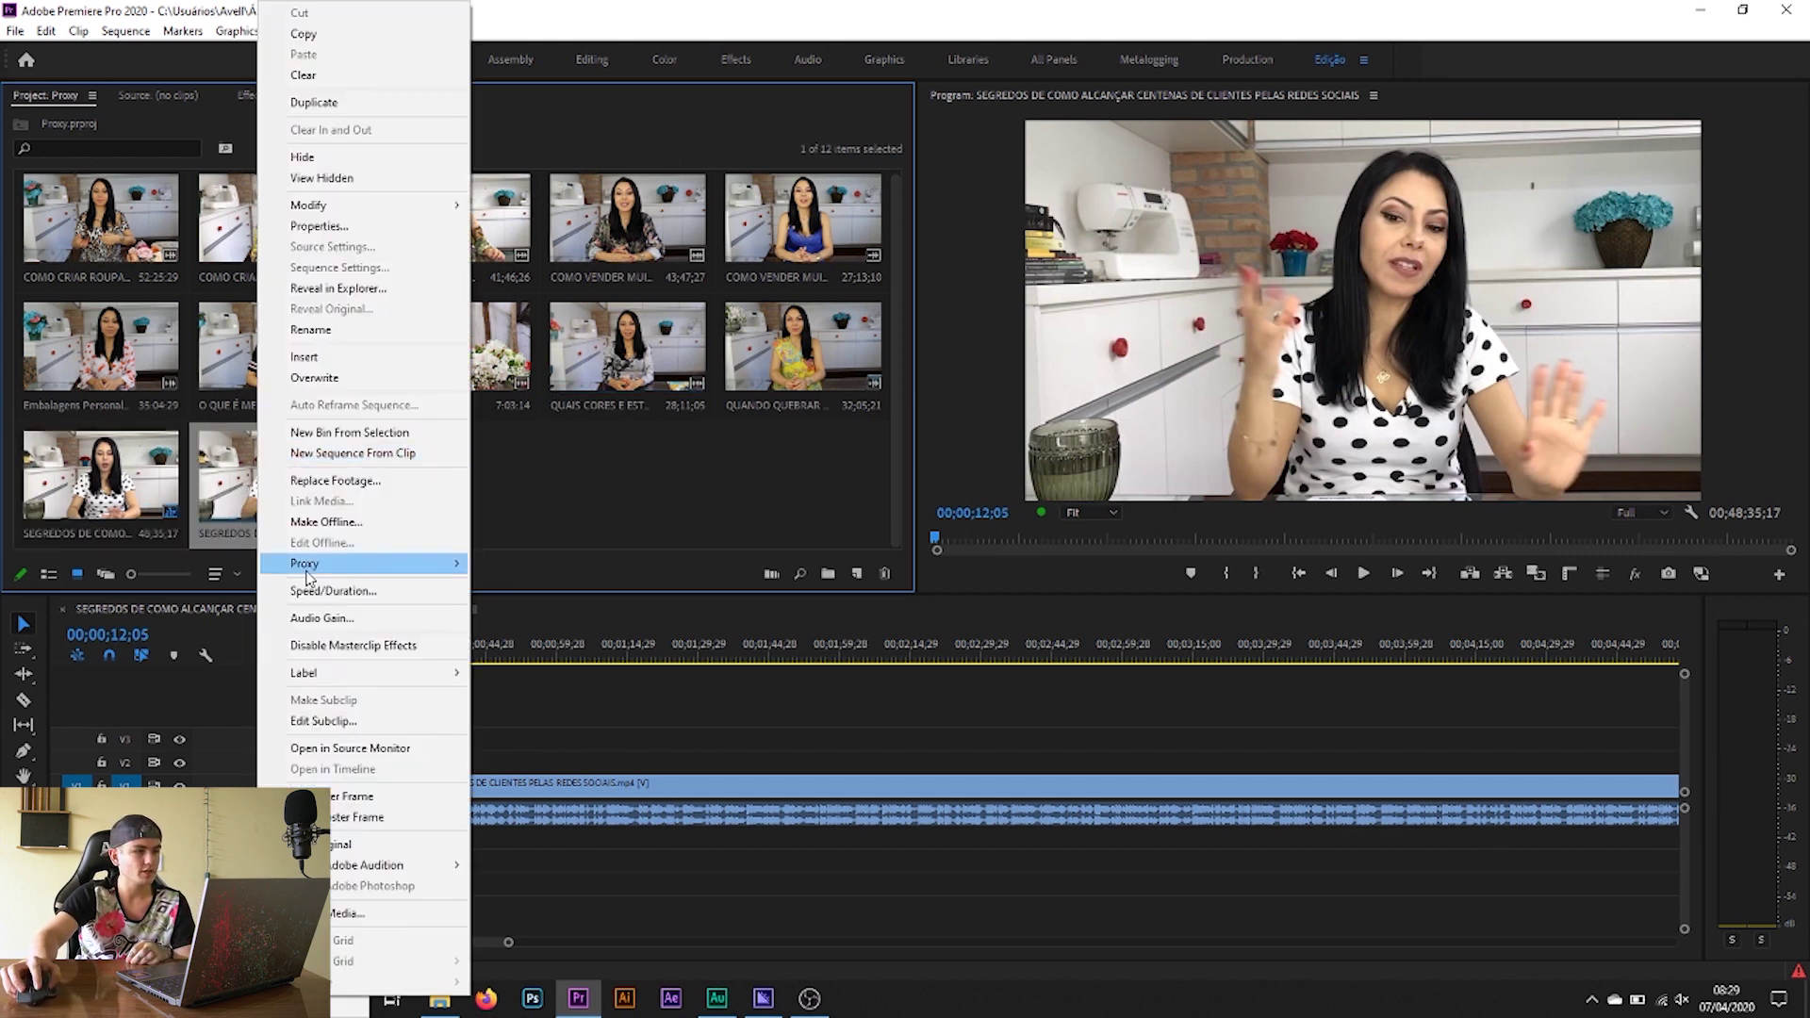
{"action": "mouse_move", "coordinate": [311, 565]}
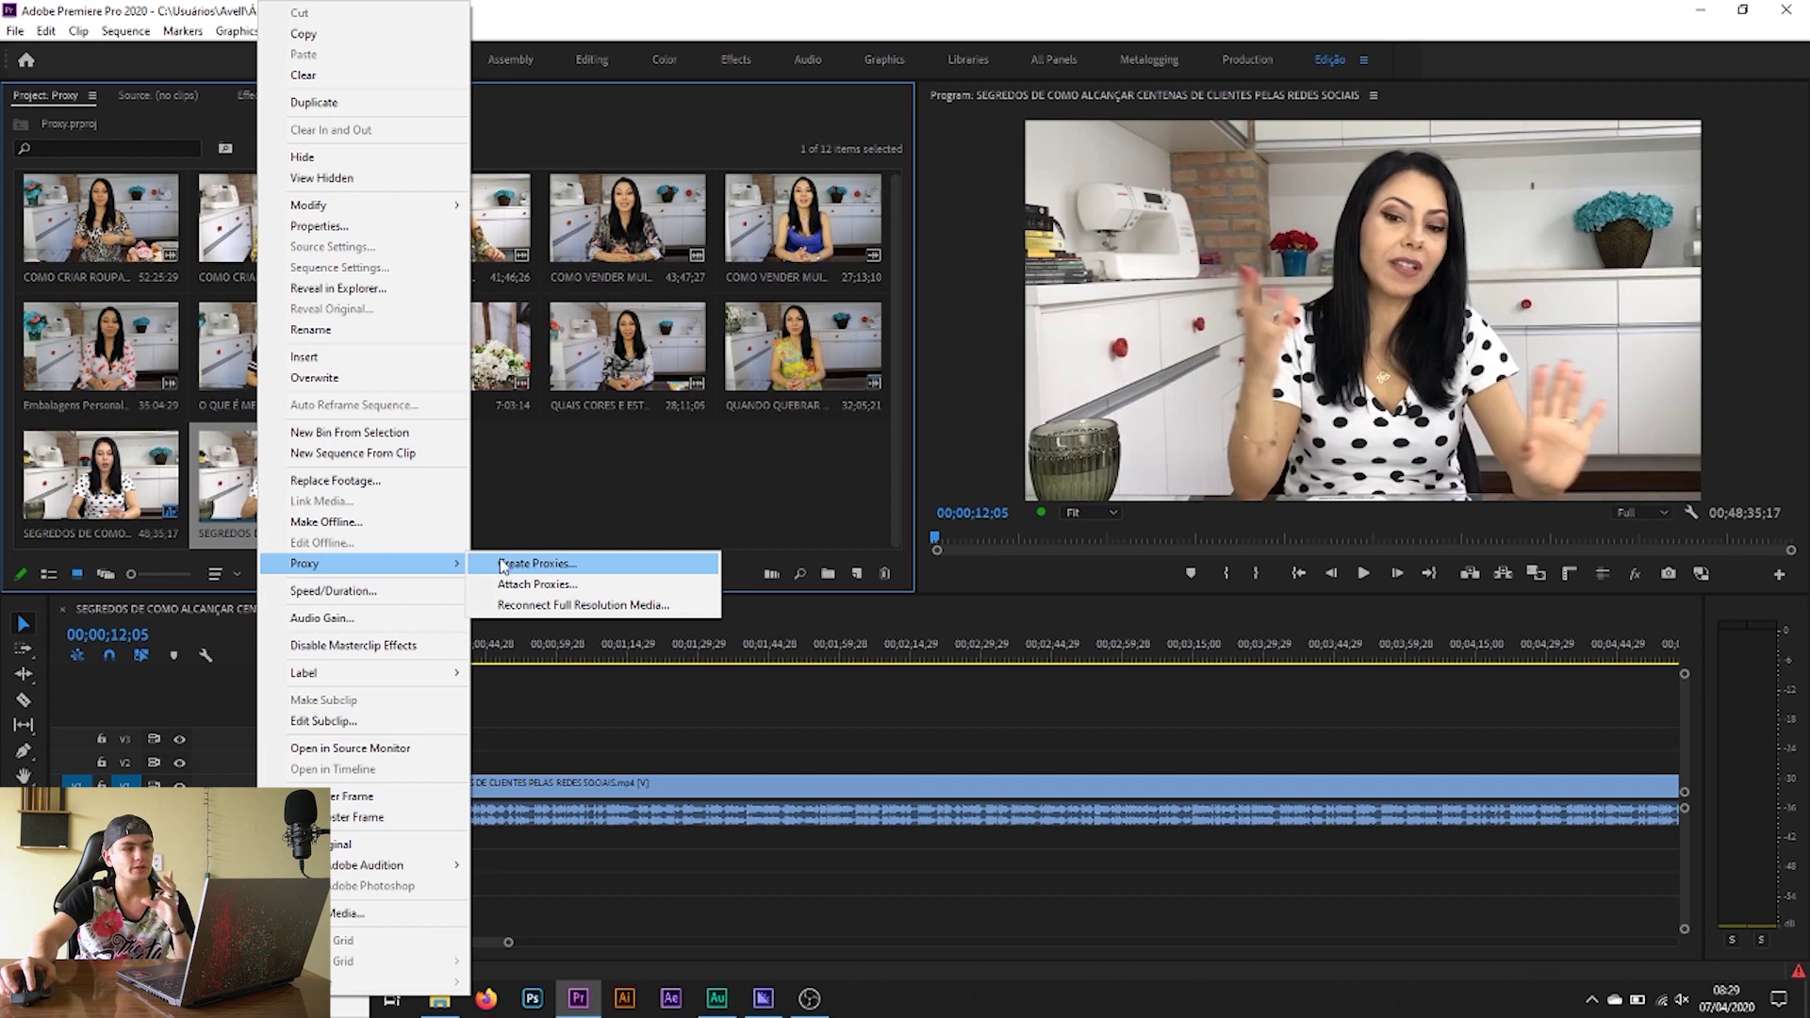
{"action": "left_click", "coordinate": [506, 564]}
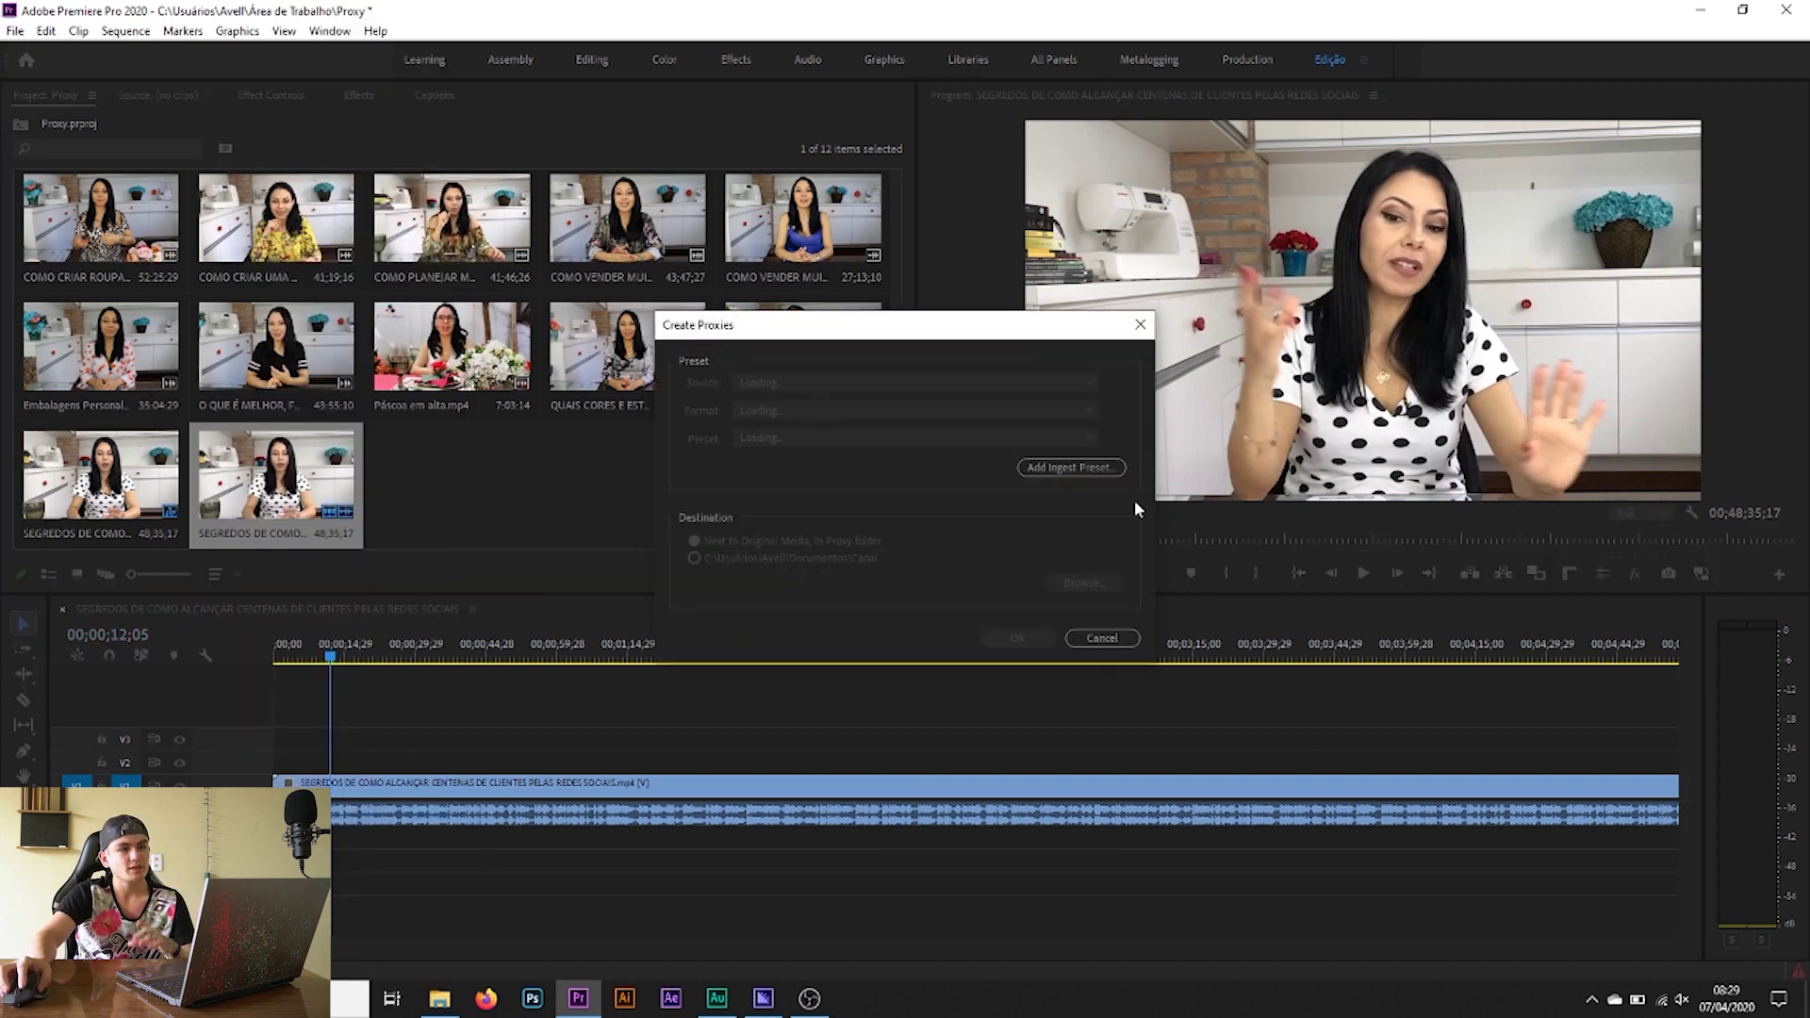
Step: Choose the proxy format with the Proxy via H.264 preset and start generating proxies
{"action": "left_click", "coordinate": [770, 410]}
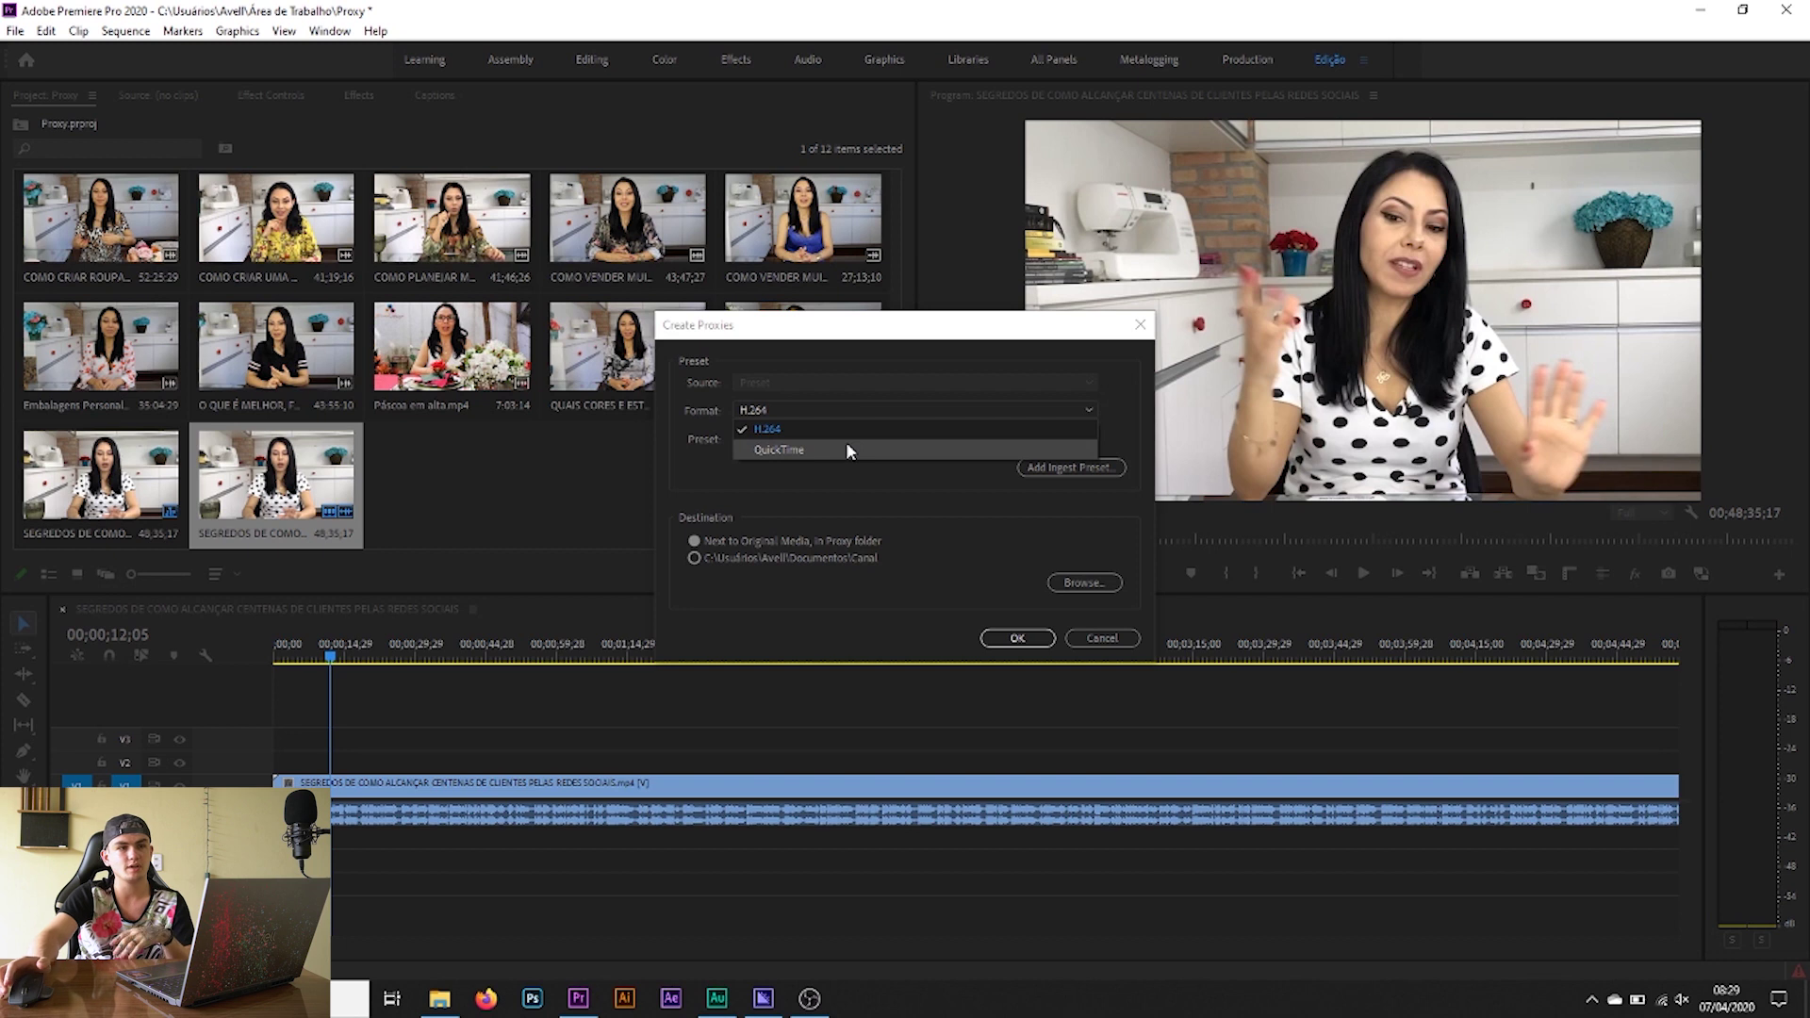
{"action": "left_click", "coordinate": [778, 456]}
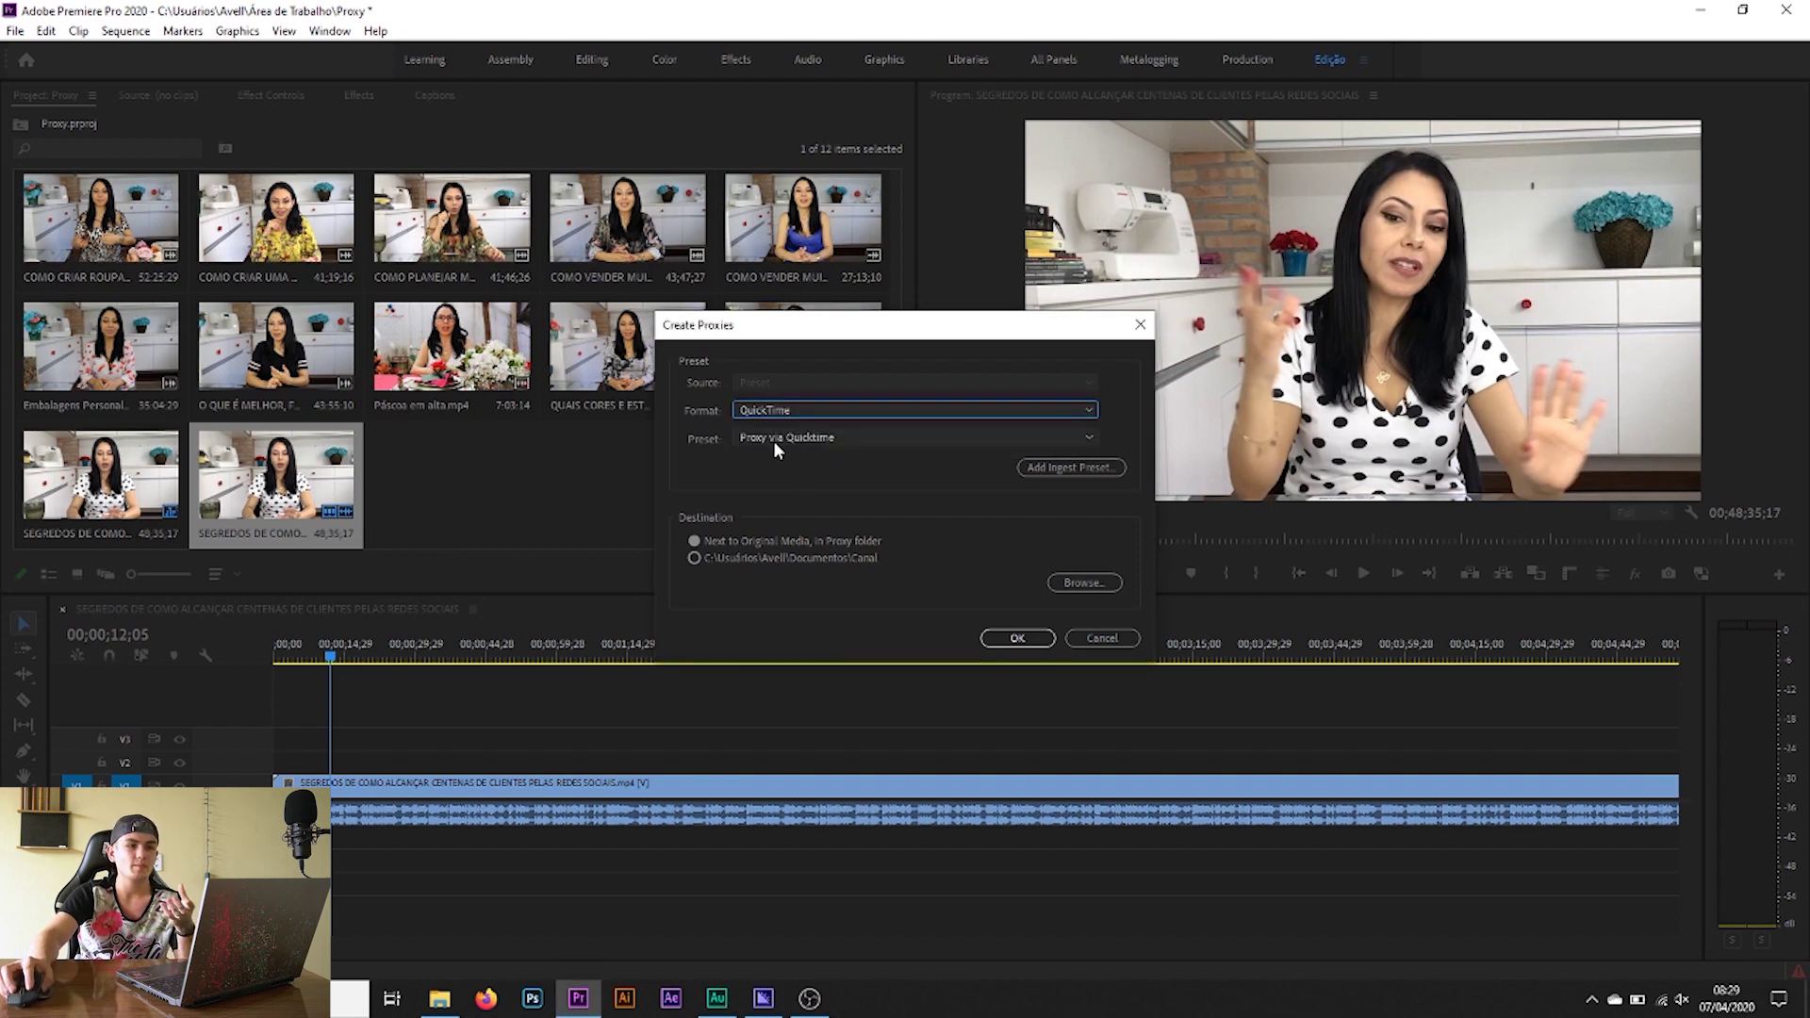
{"action": "left_click", "coordinate": [774, 439]}
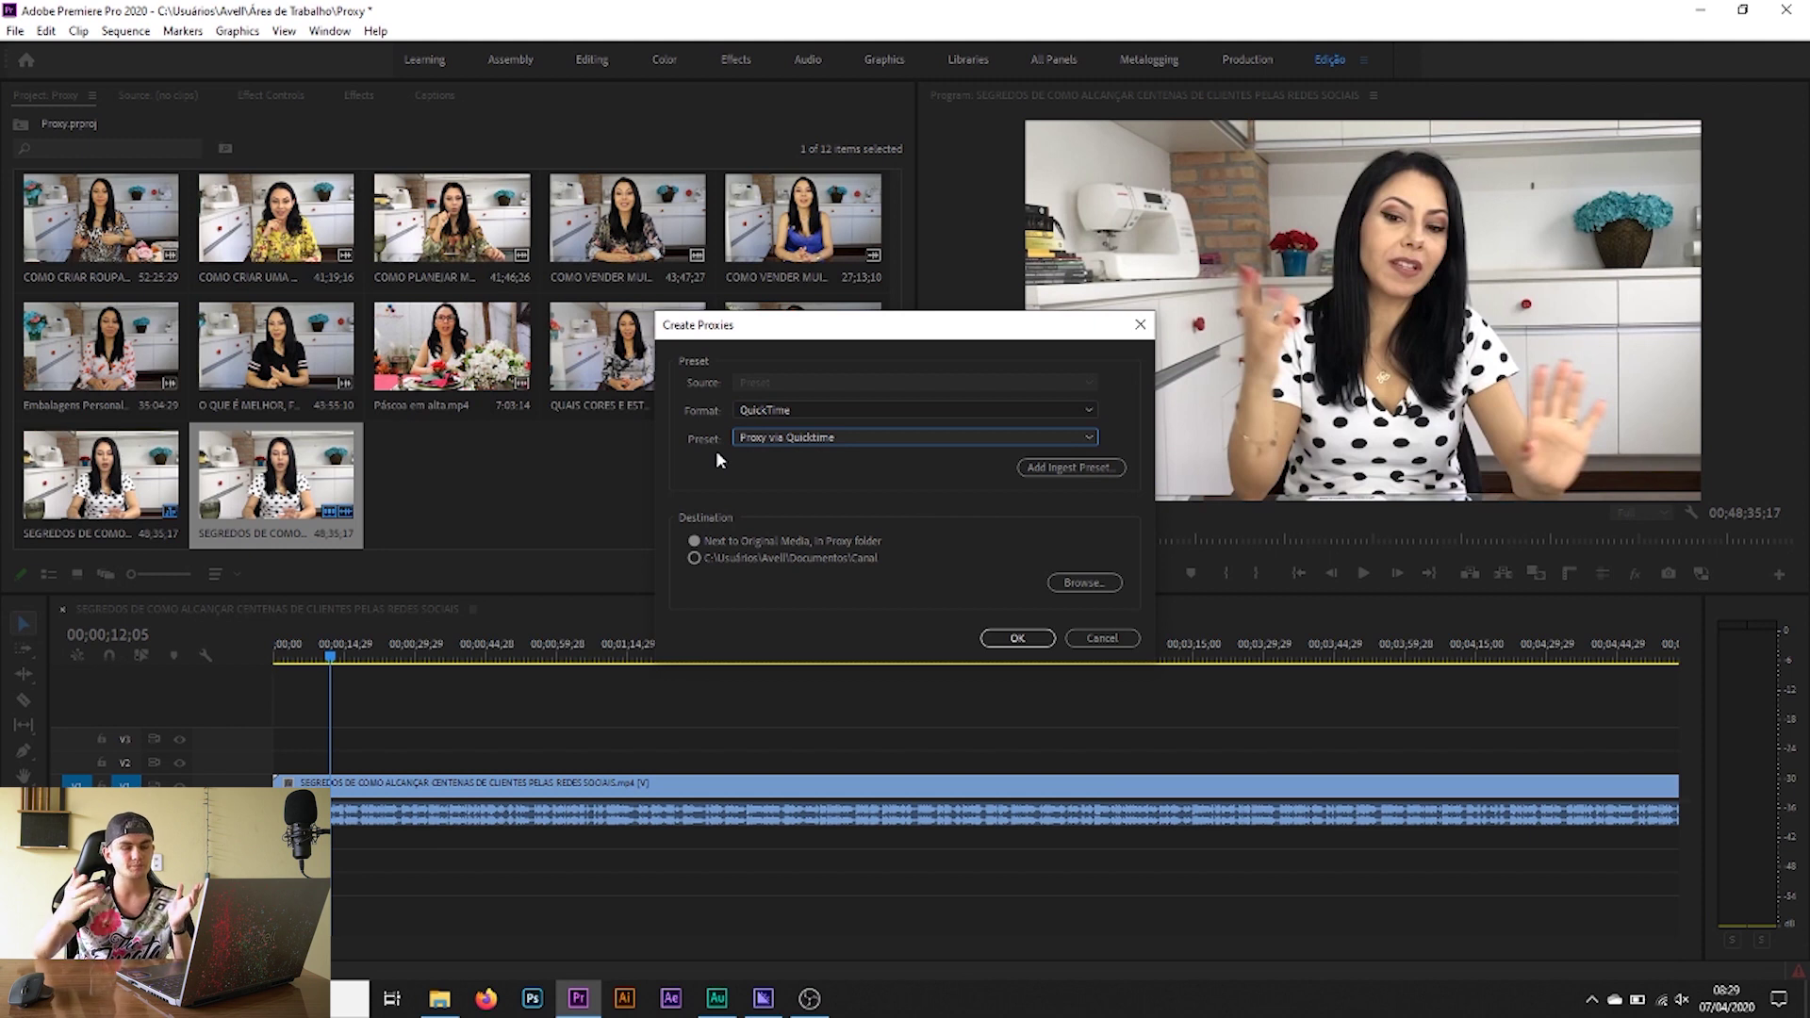
{"action": "left_click", "coordinate": [806, 439]}
{"action": "left_click", "coordinate": [788, 466]}
{"action": "left_click", "coordinate": [1063, 467]}
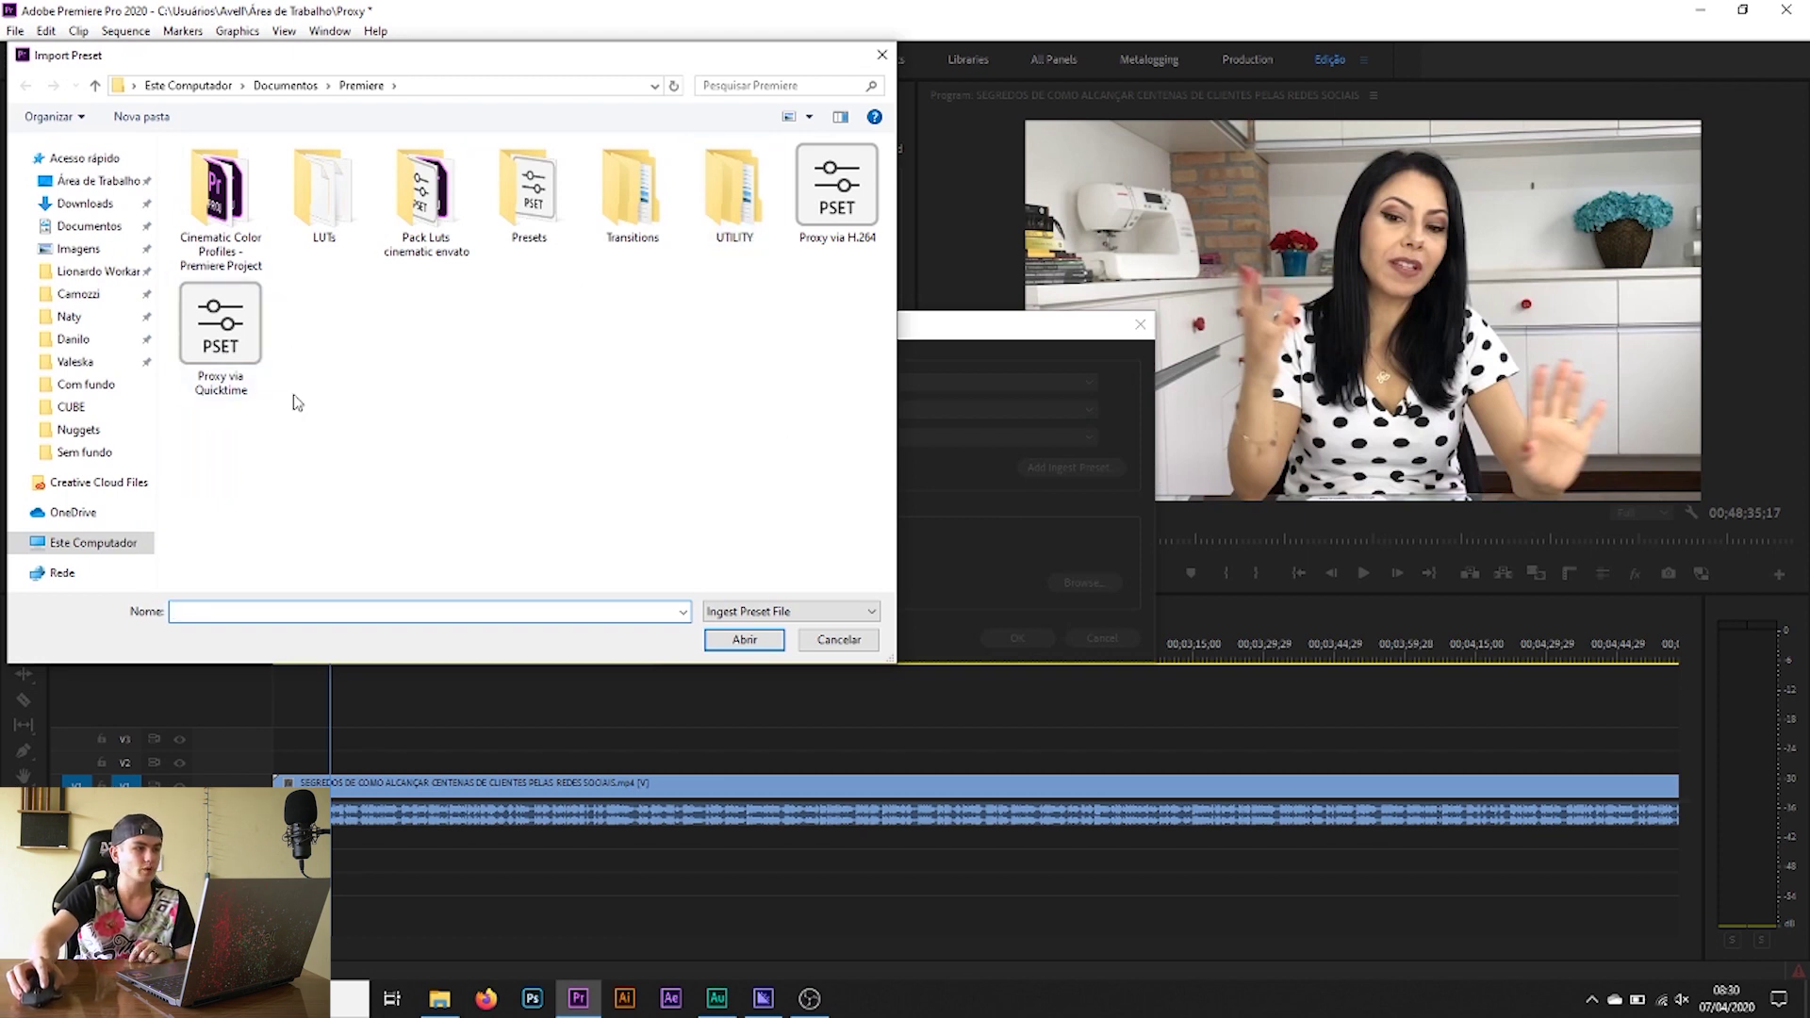
{"action": "left_click", "coordinate": [838, 640]}
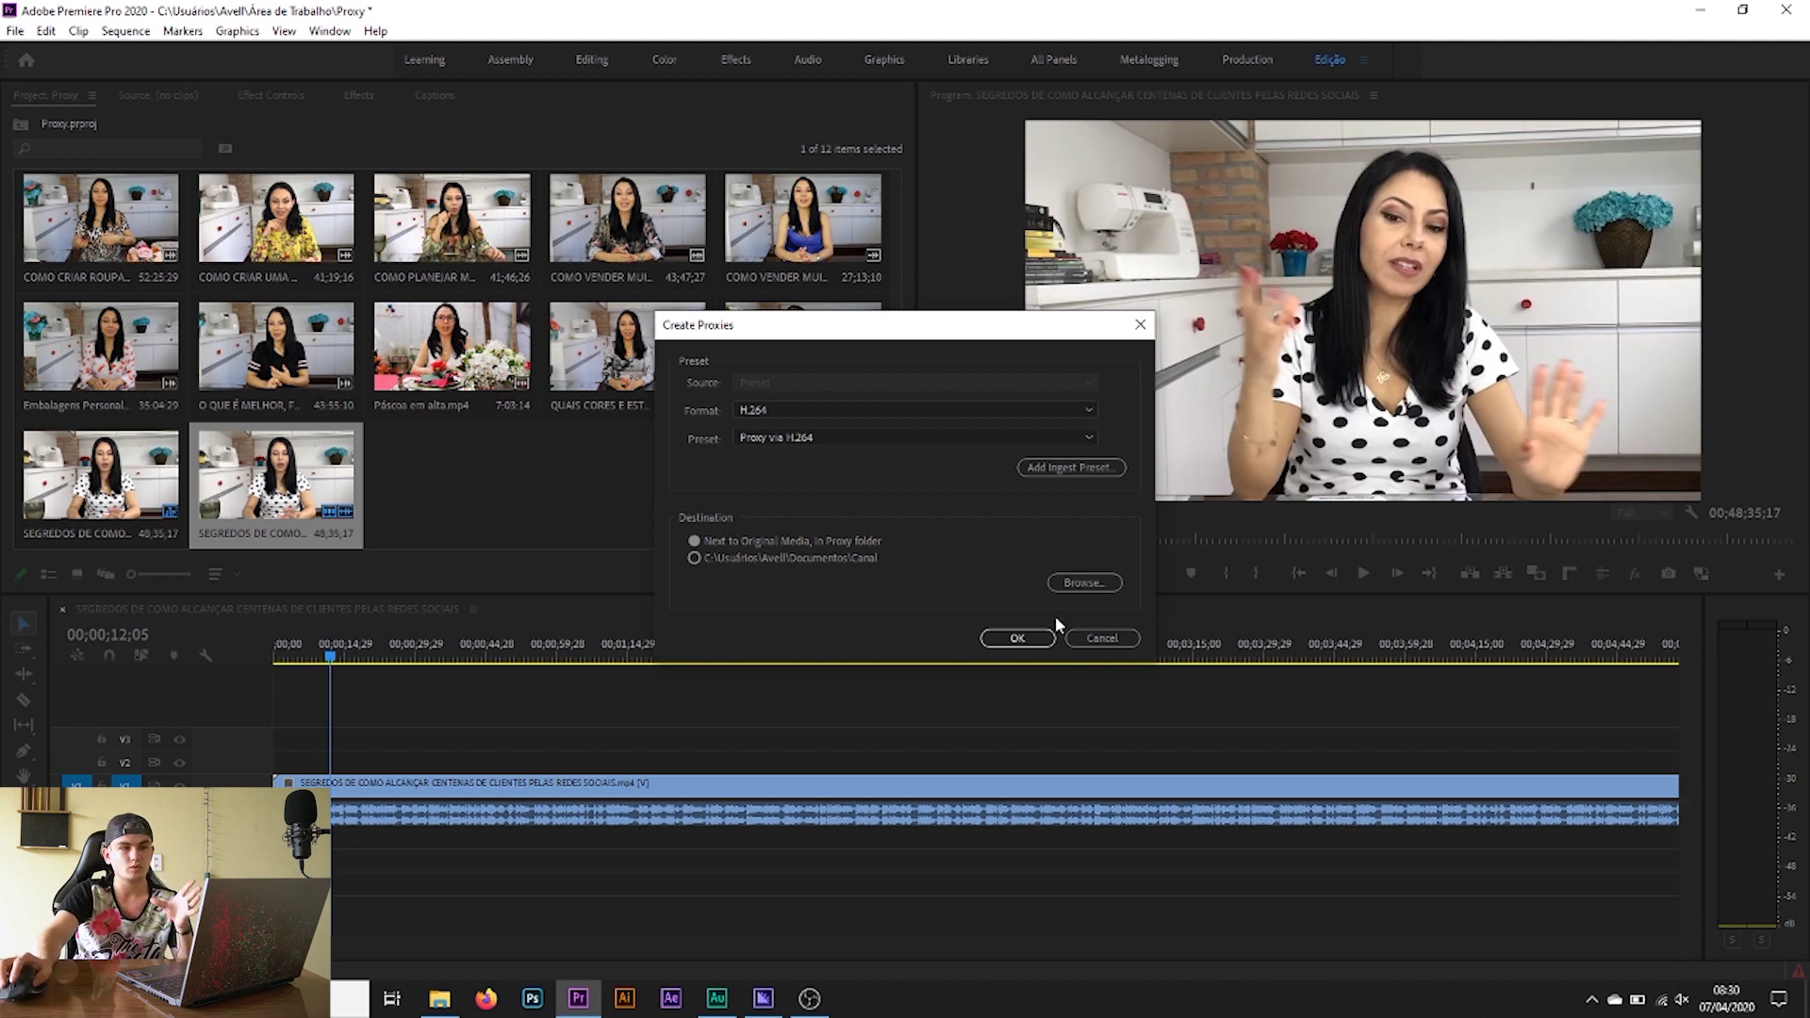
{"action": "left_click", "coordinate": [1026, 639]}
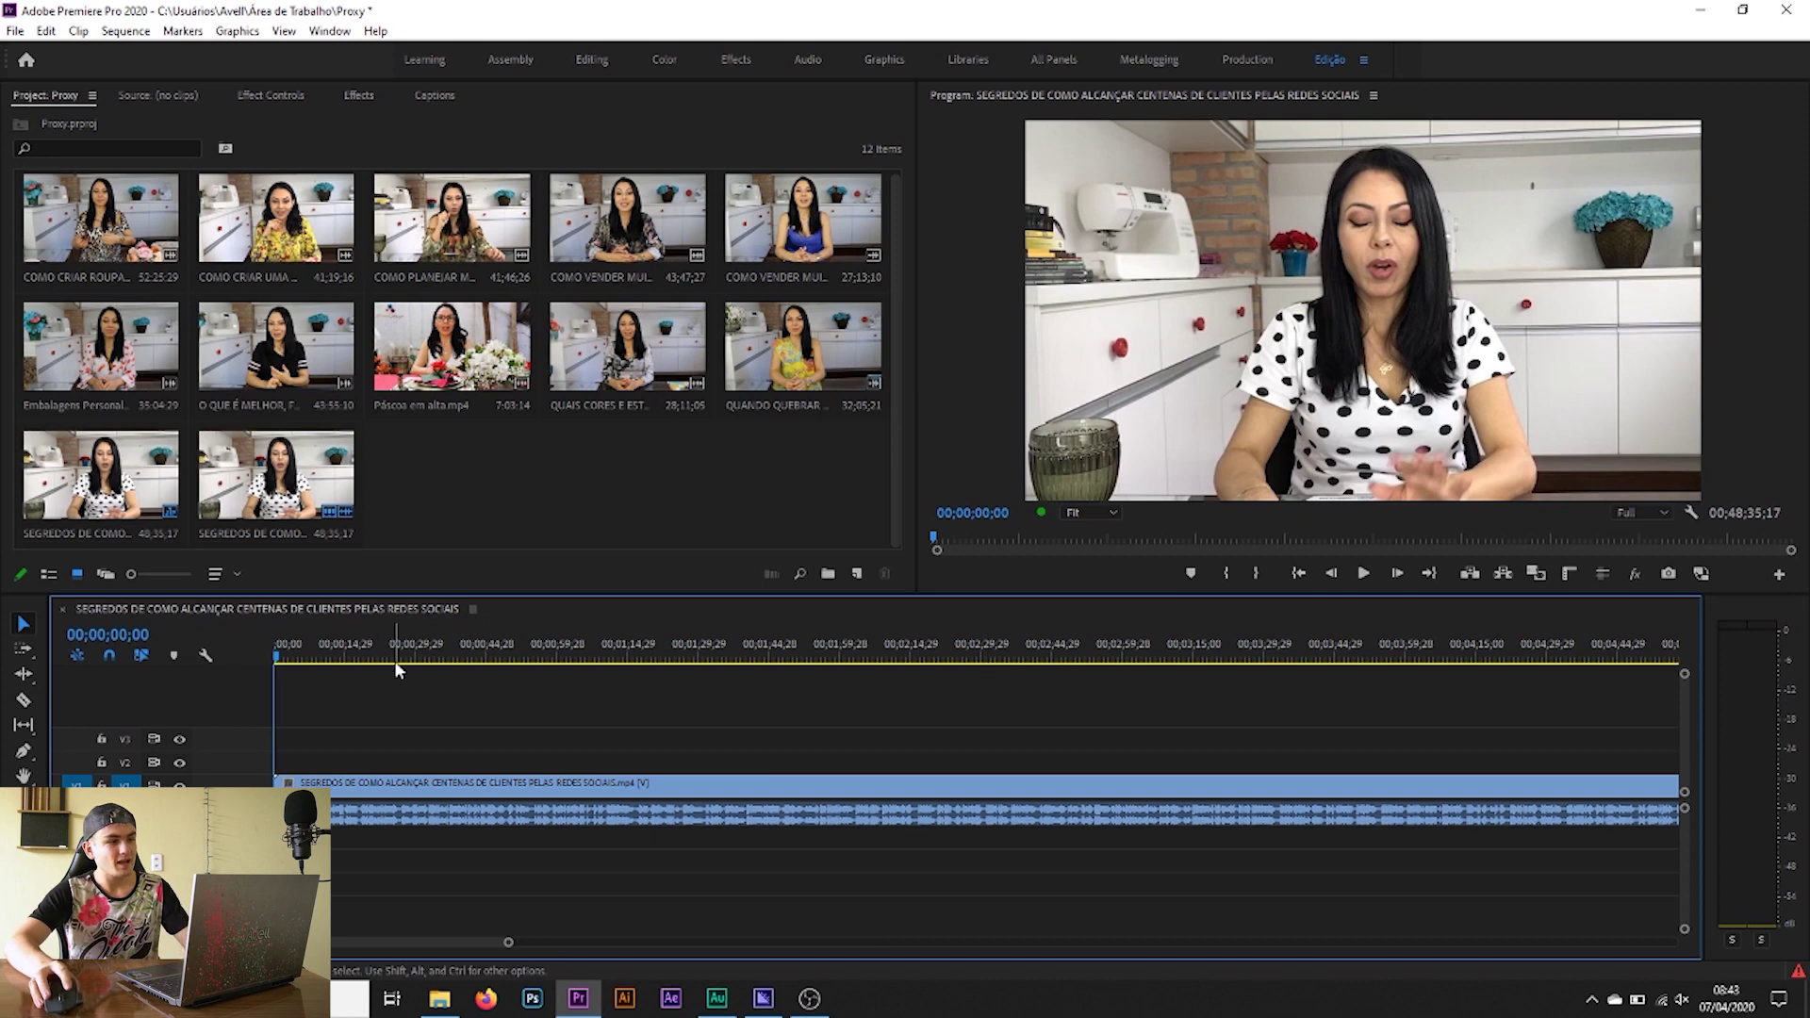
Step: Scrub the playhead to 00;00;59;04, then open and cancel the Program monitor Button Editor
{"action": "left_click", "coordinate": [430, 652]}
{"action": "left_click_drag", "start_coordinate": [432, 652], "coordinate": [330, 649]}
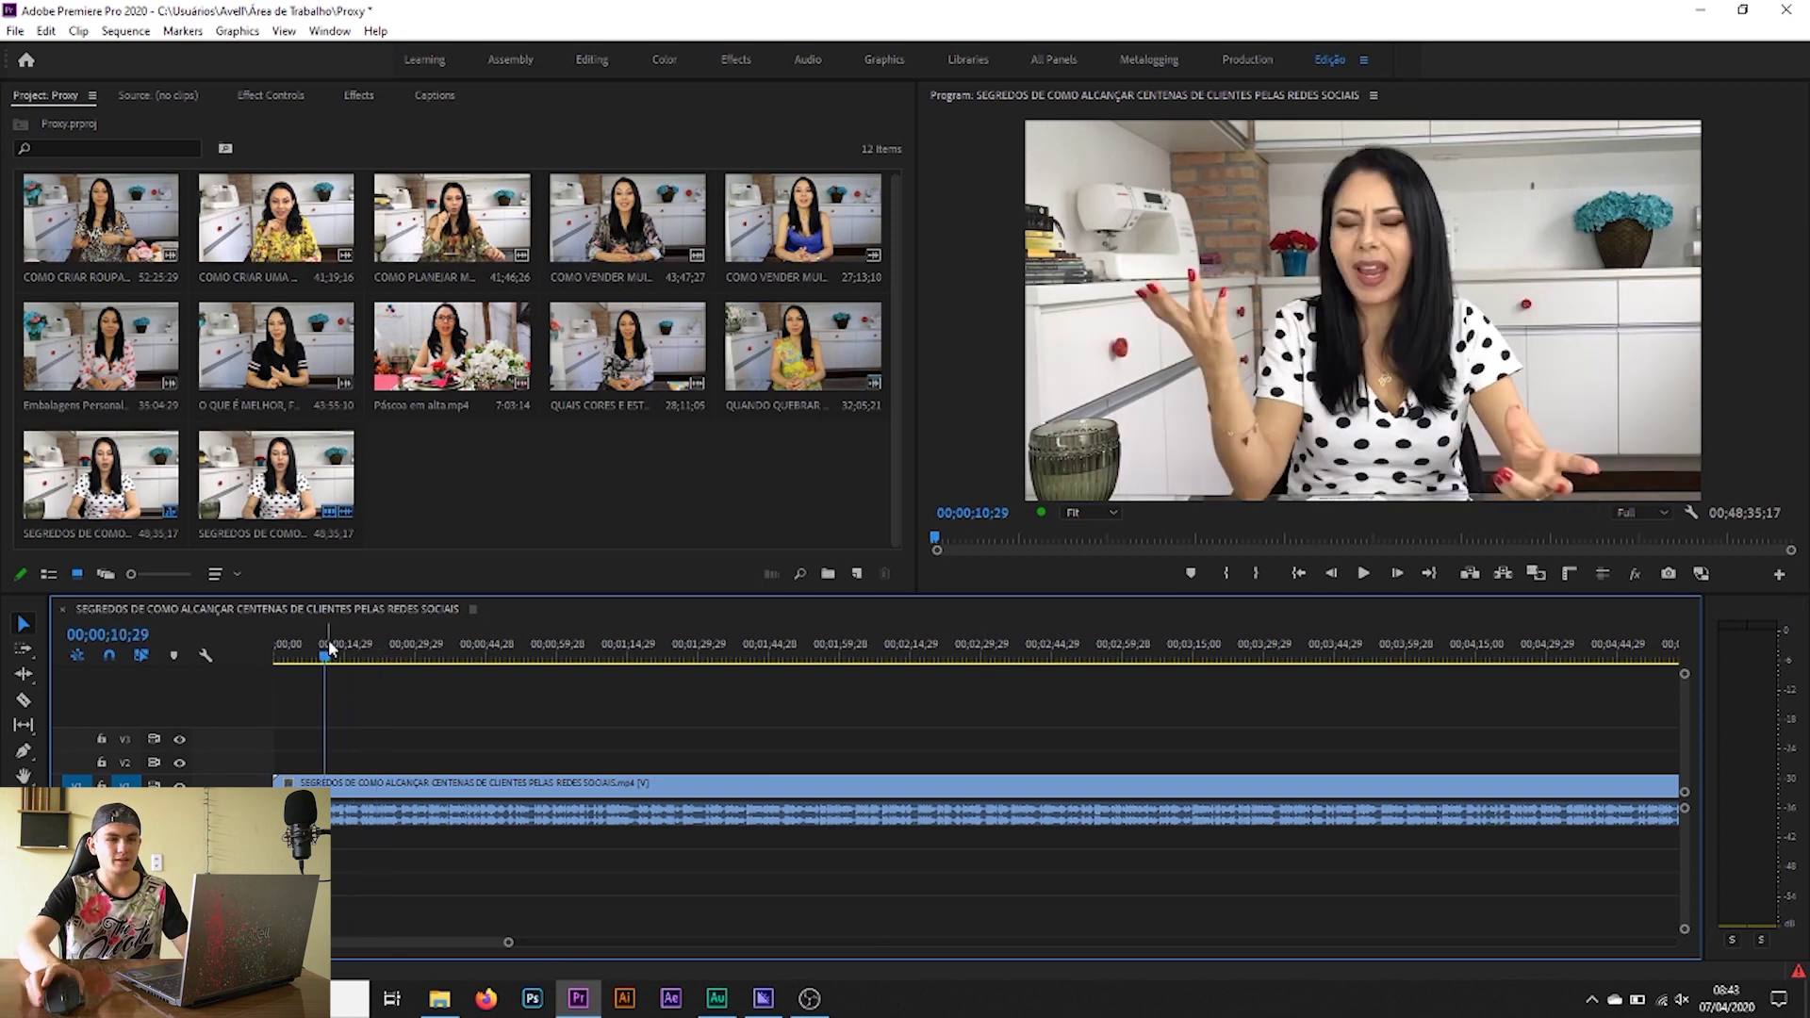
{"action": "left_click_drag", "start_coordinate": [652, 651], "coordinate": [556, 651]}
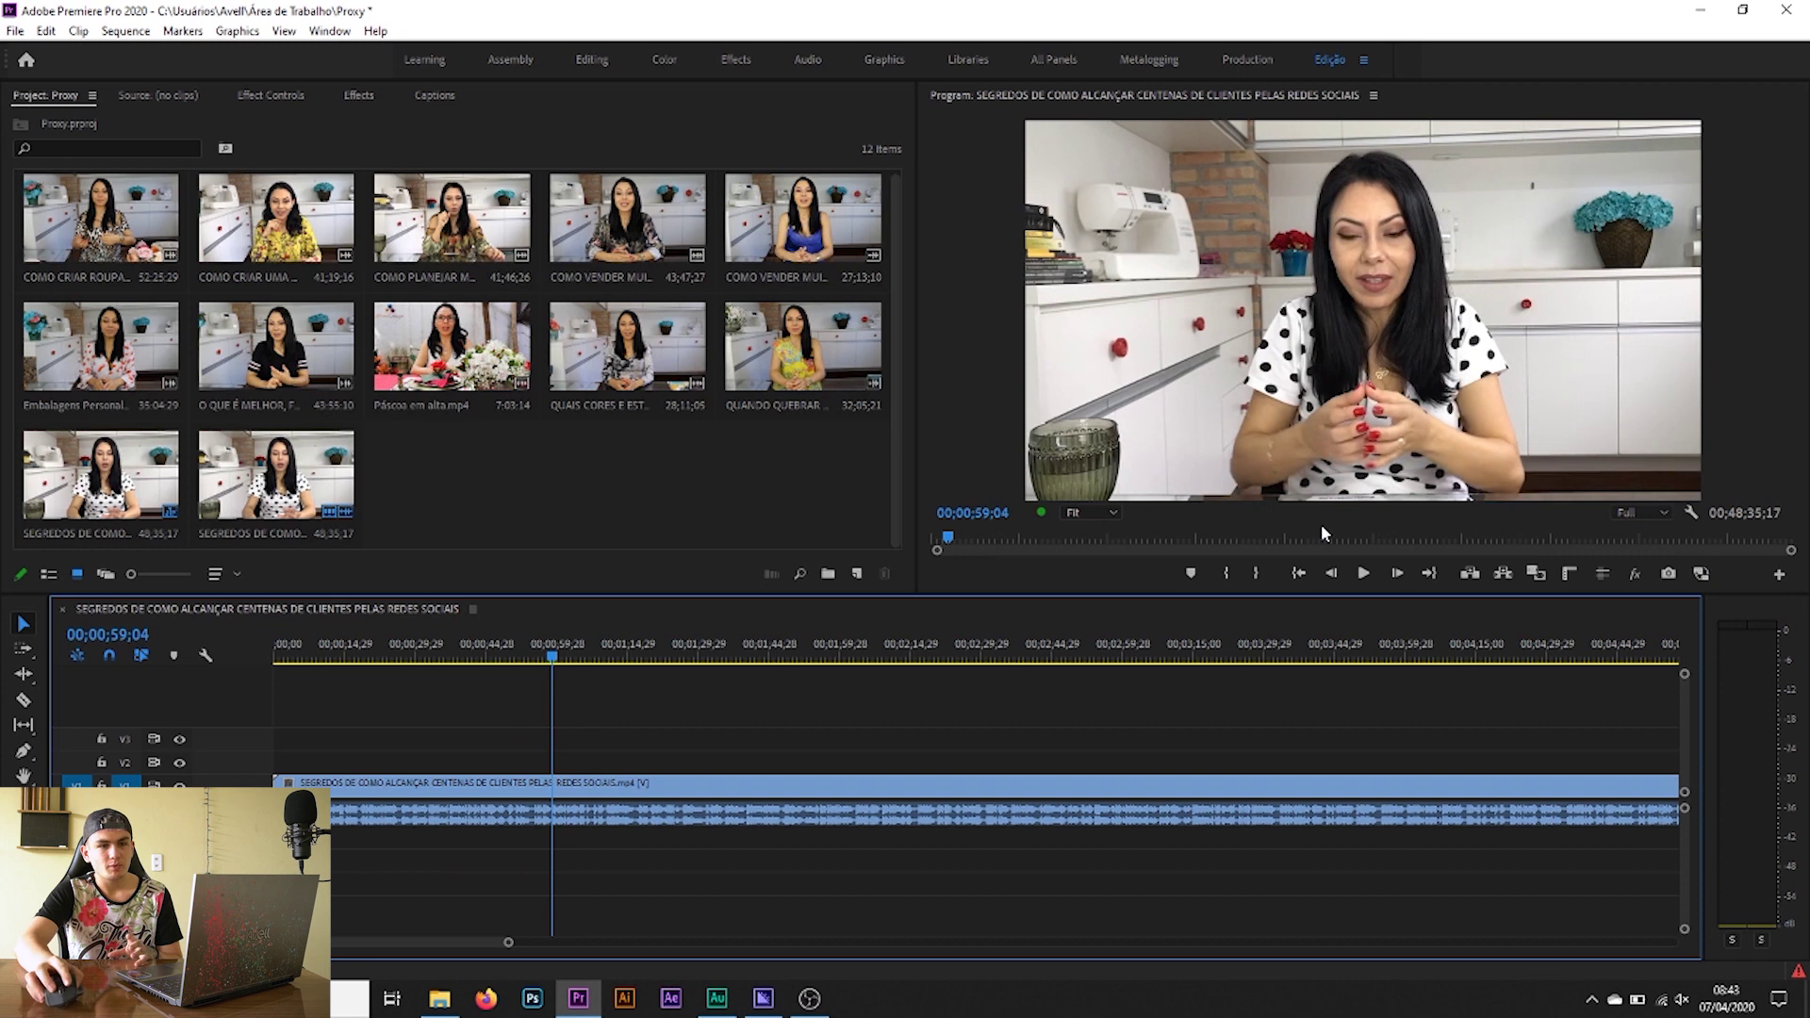
{"action": "left_click", "coordinate": [1779, 575]}
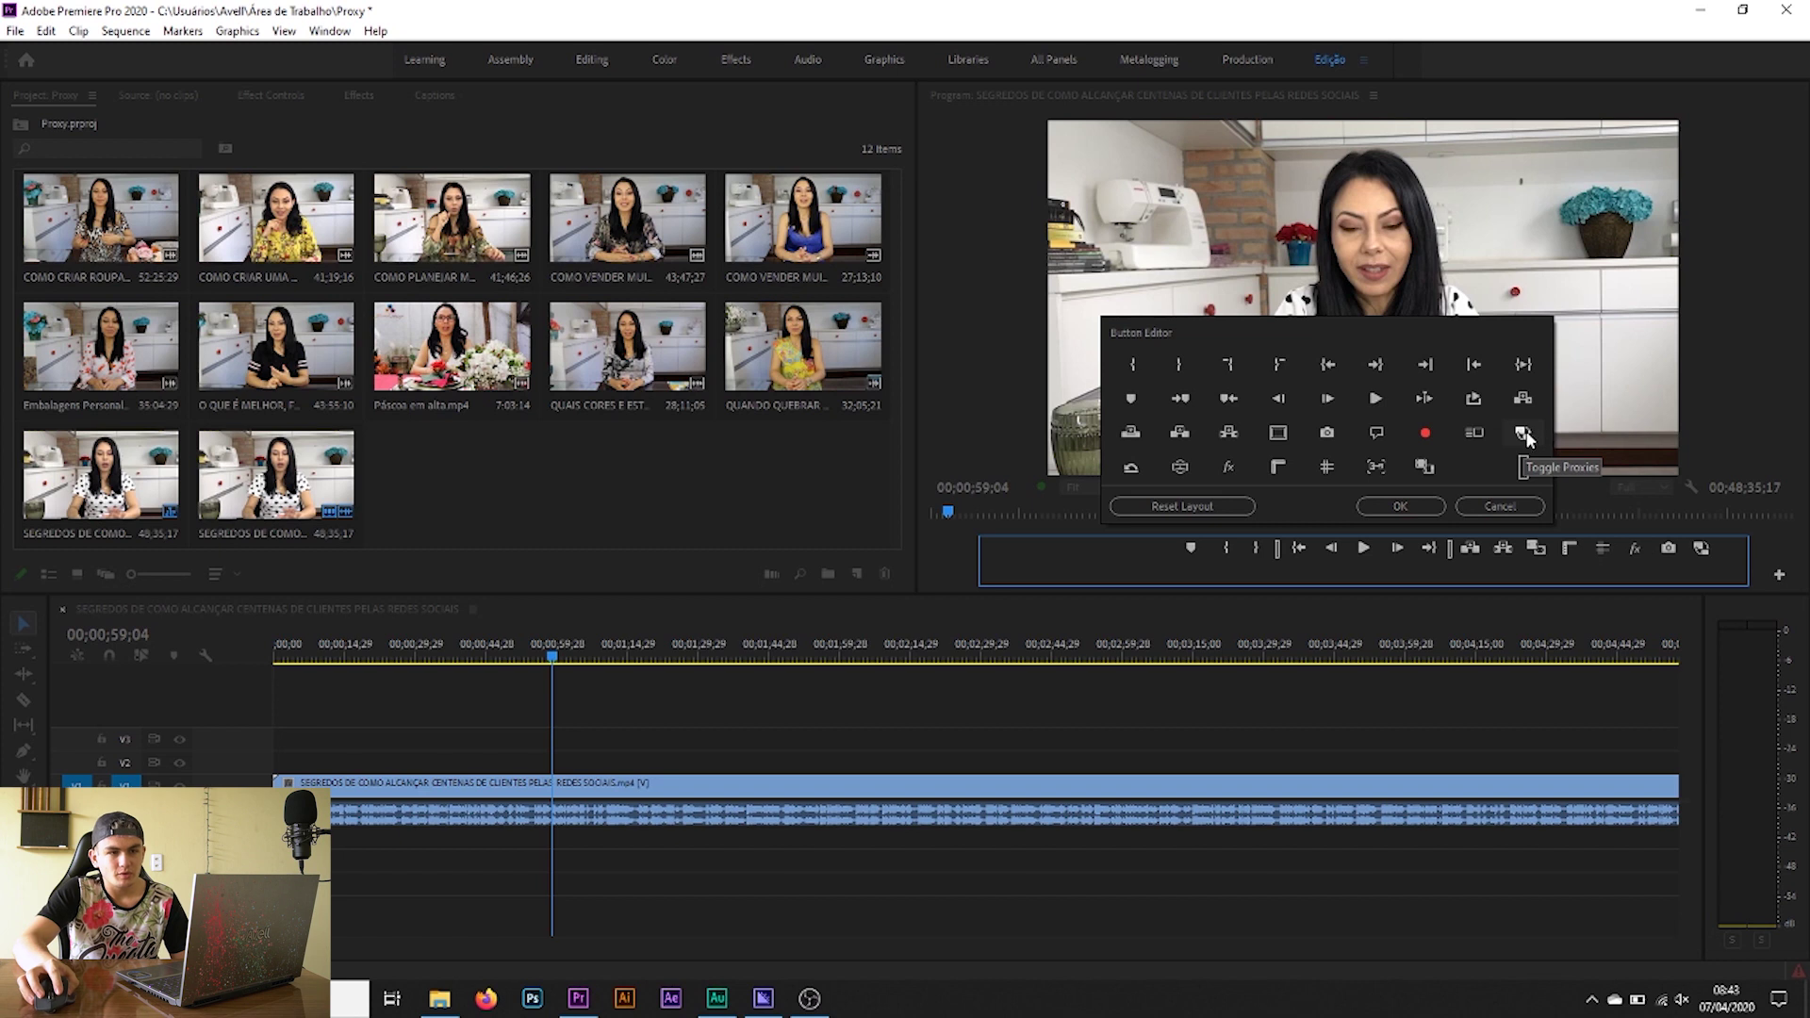
{"action": "left_click", "coordinate": [1506, 508]}
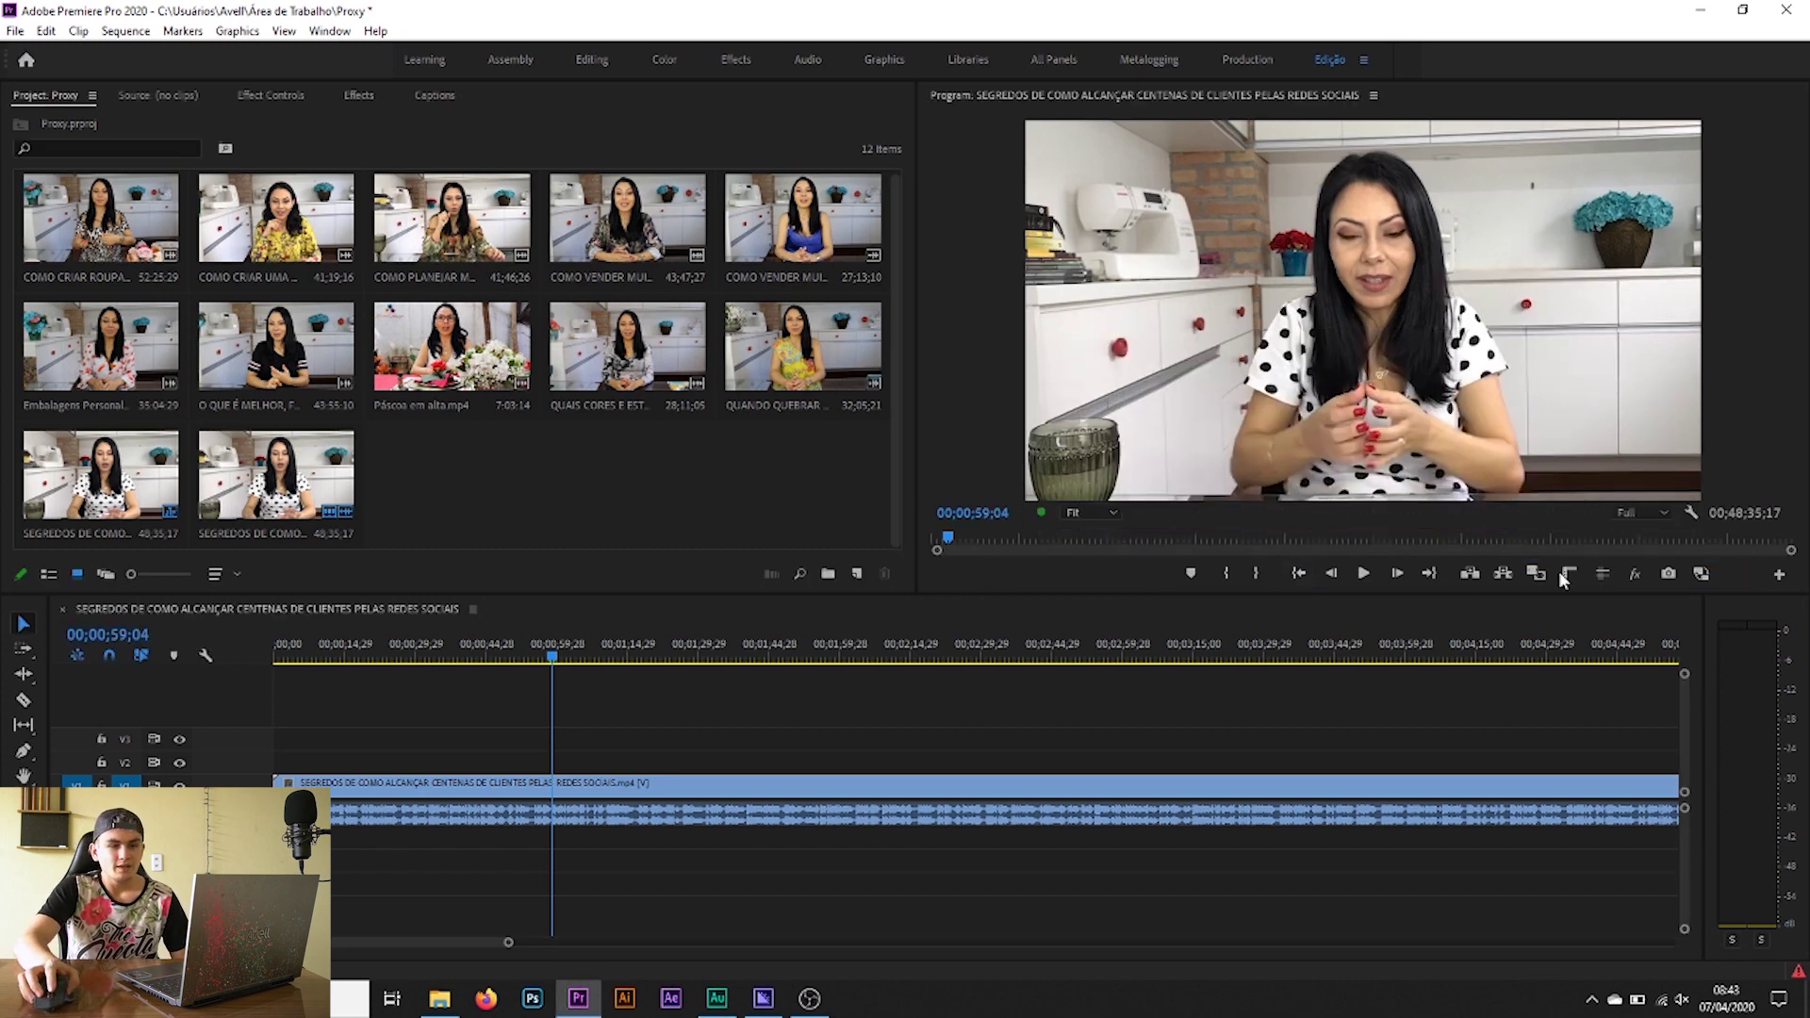
Step: Toggle proxies on, play from 00;00;27;05, then switch back to full-resolution media
{"action": "left_click", "coordinate": [1708, 572]}
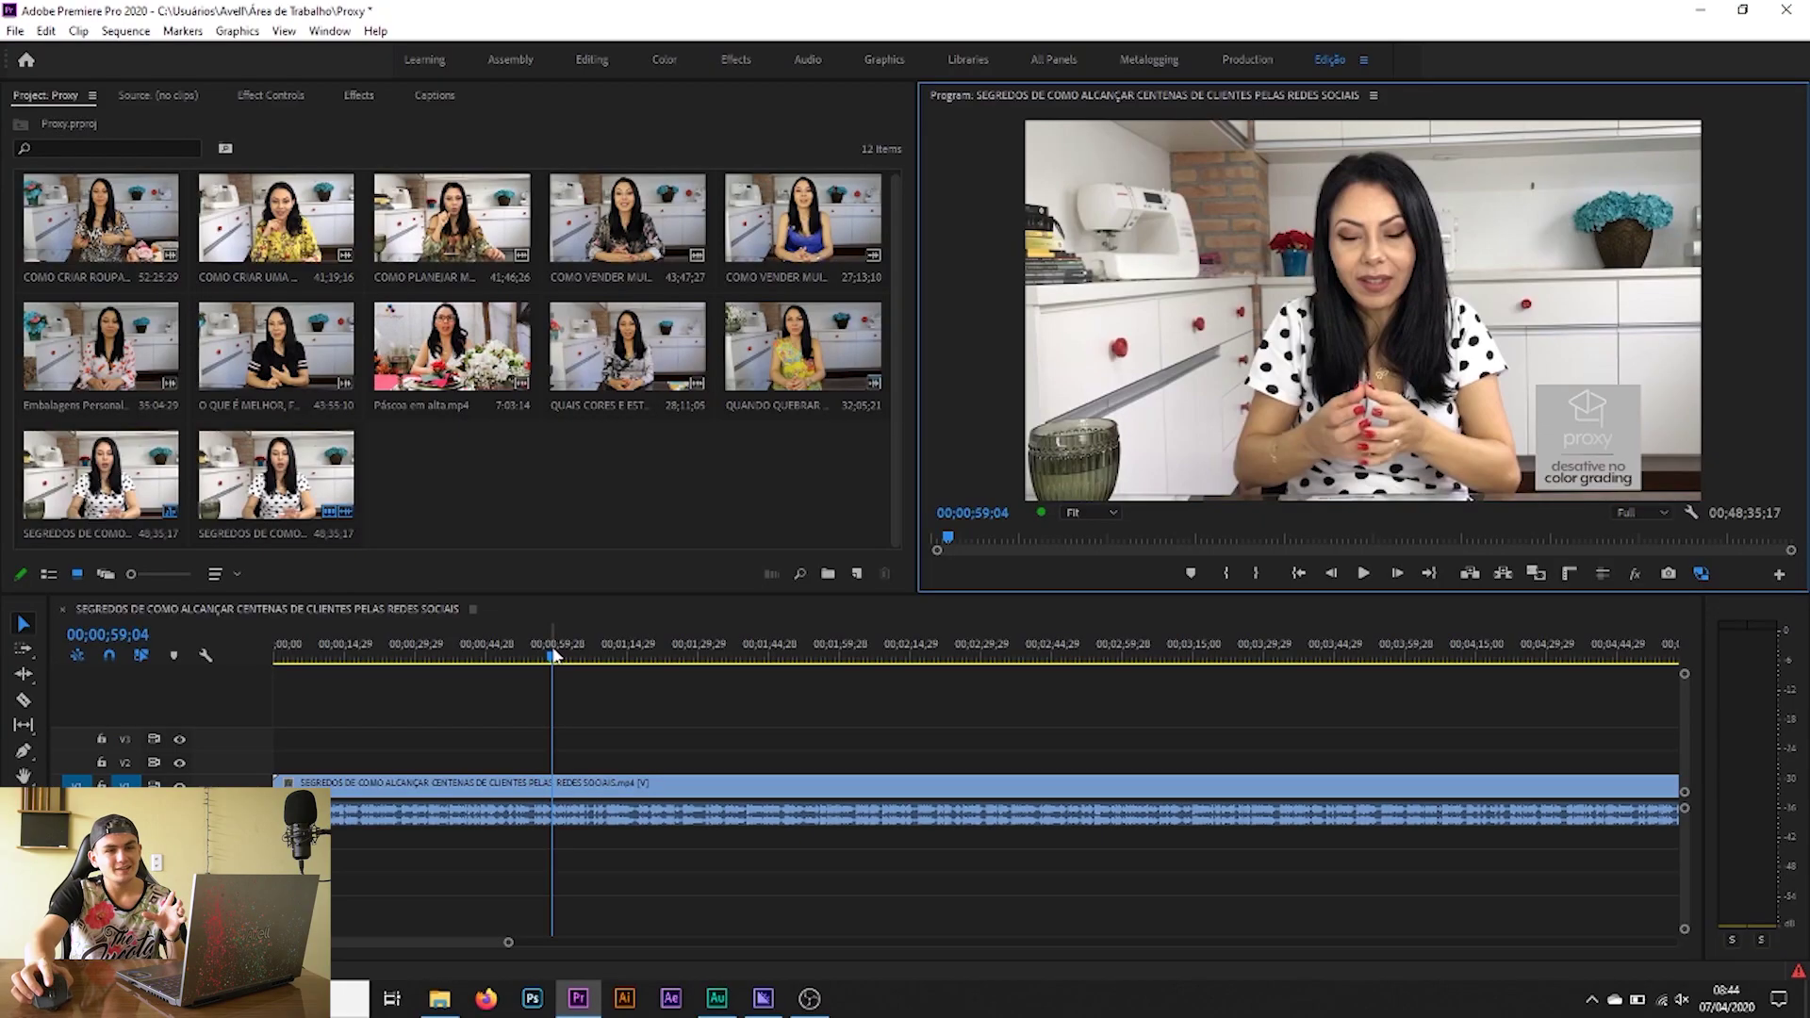
{"action": "left_click_drag", "start_coordinate": [486, 649], "coordinate": [401, 650]}
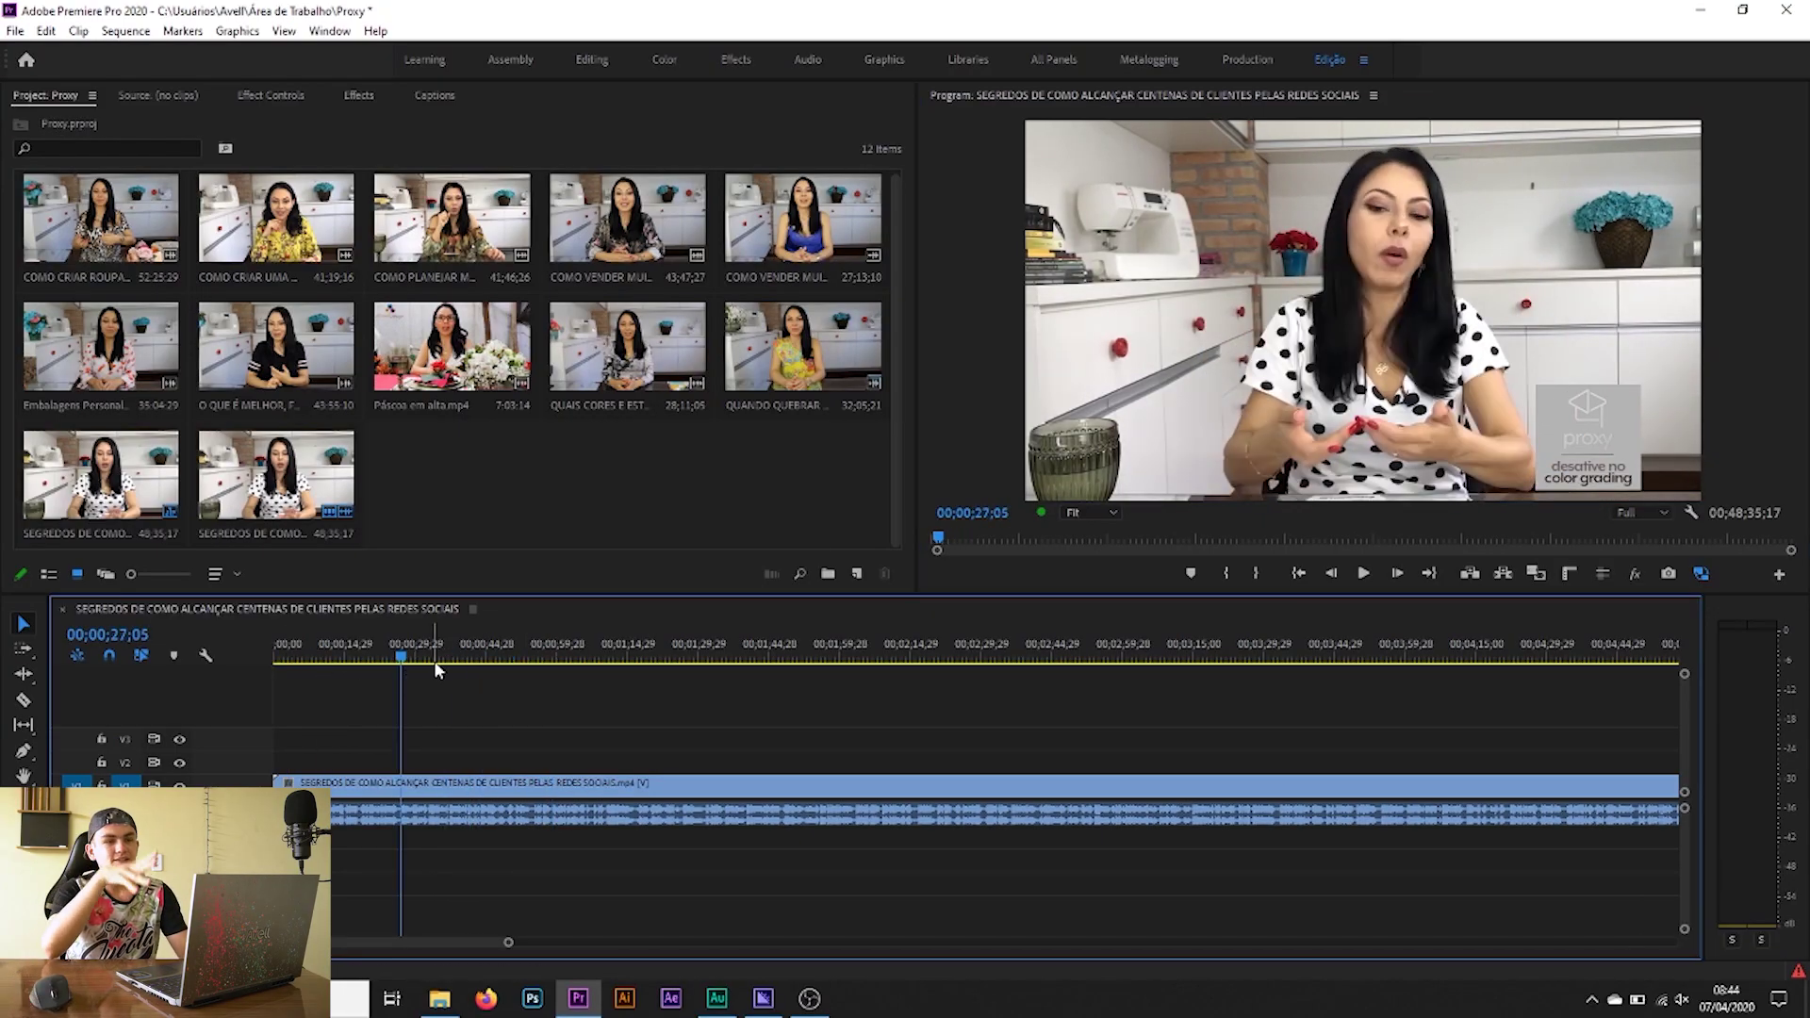
{"action": "key", "text": "space"}
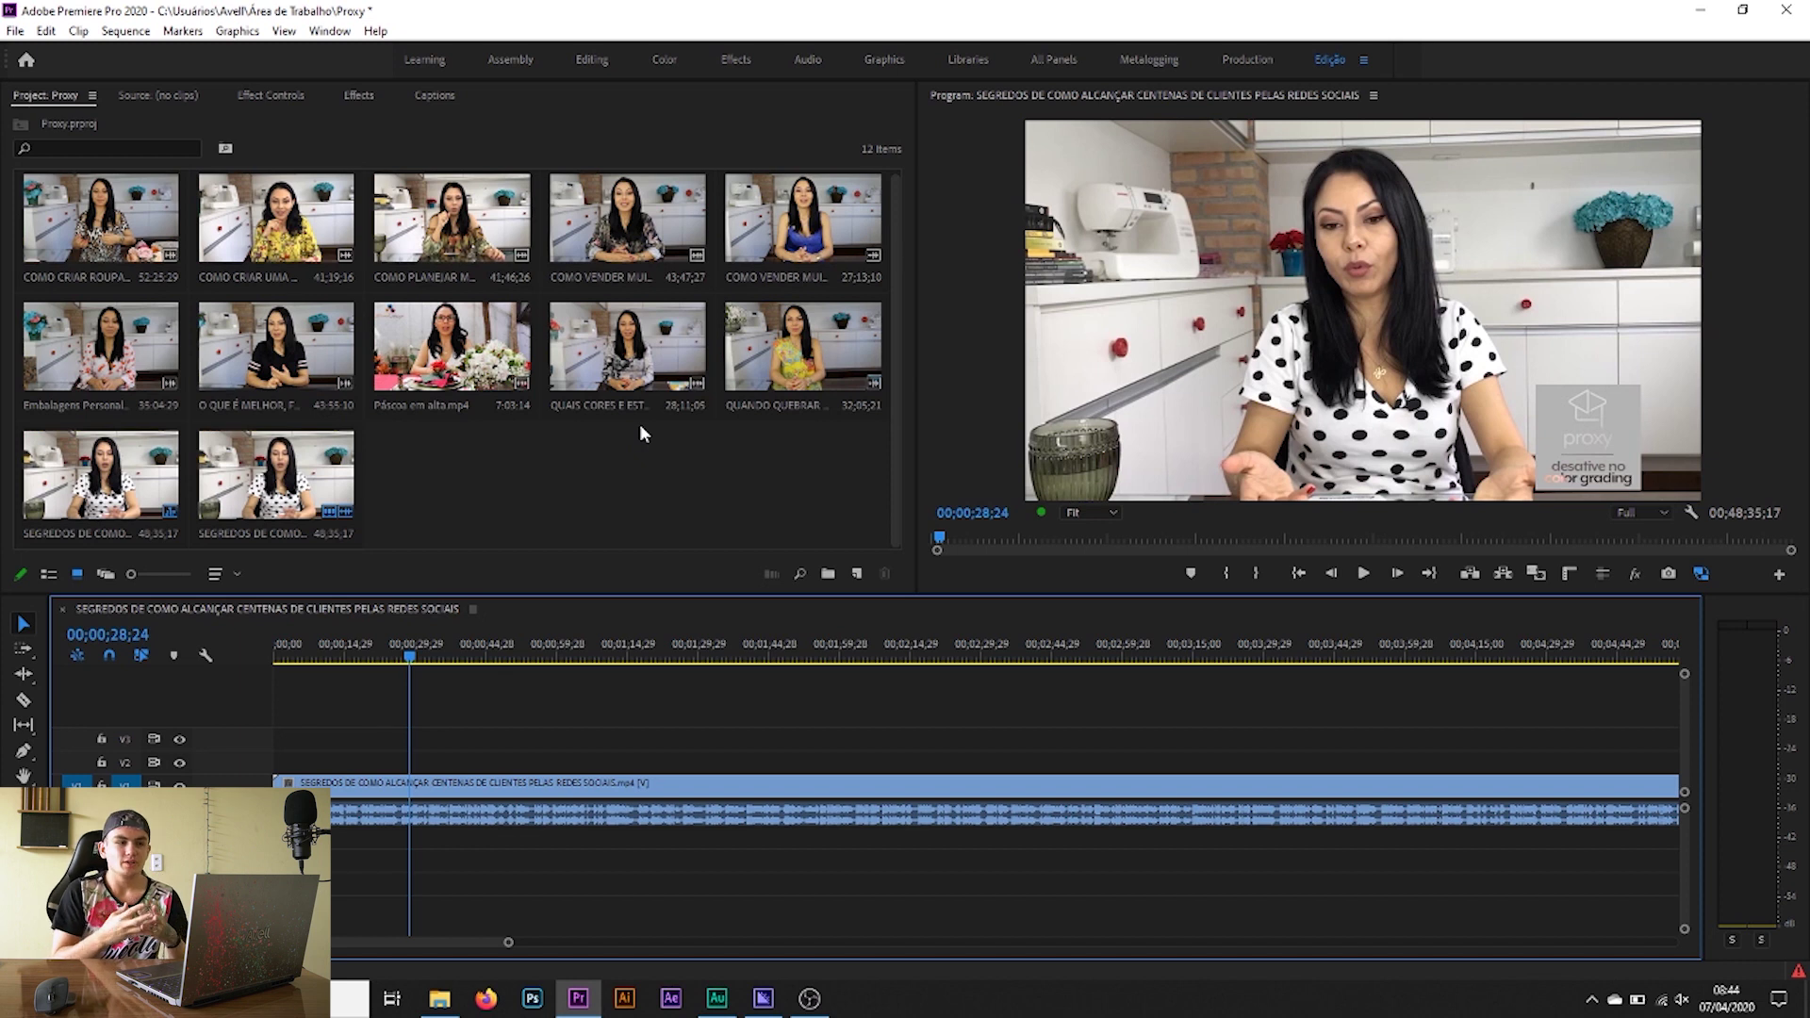
{"action": "left_click", "coordinate": [1702, 573]}
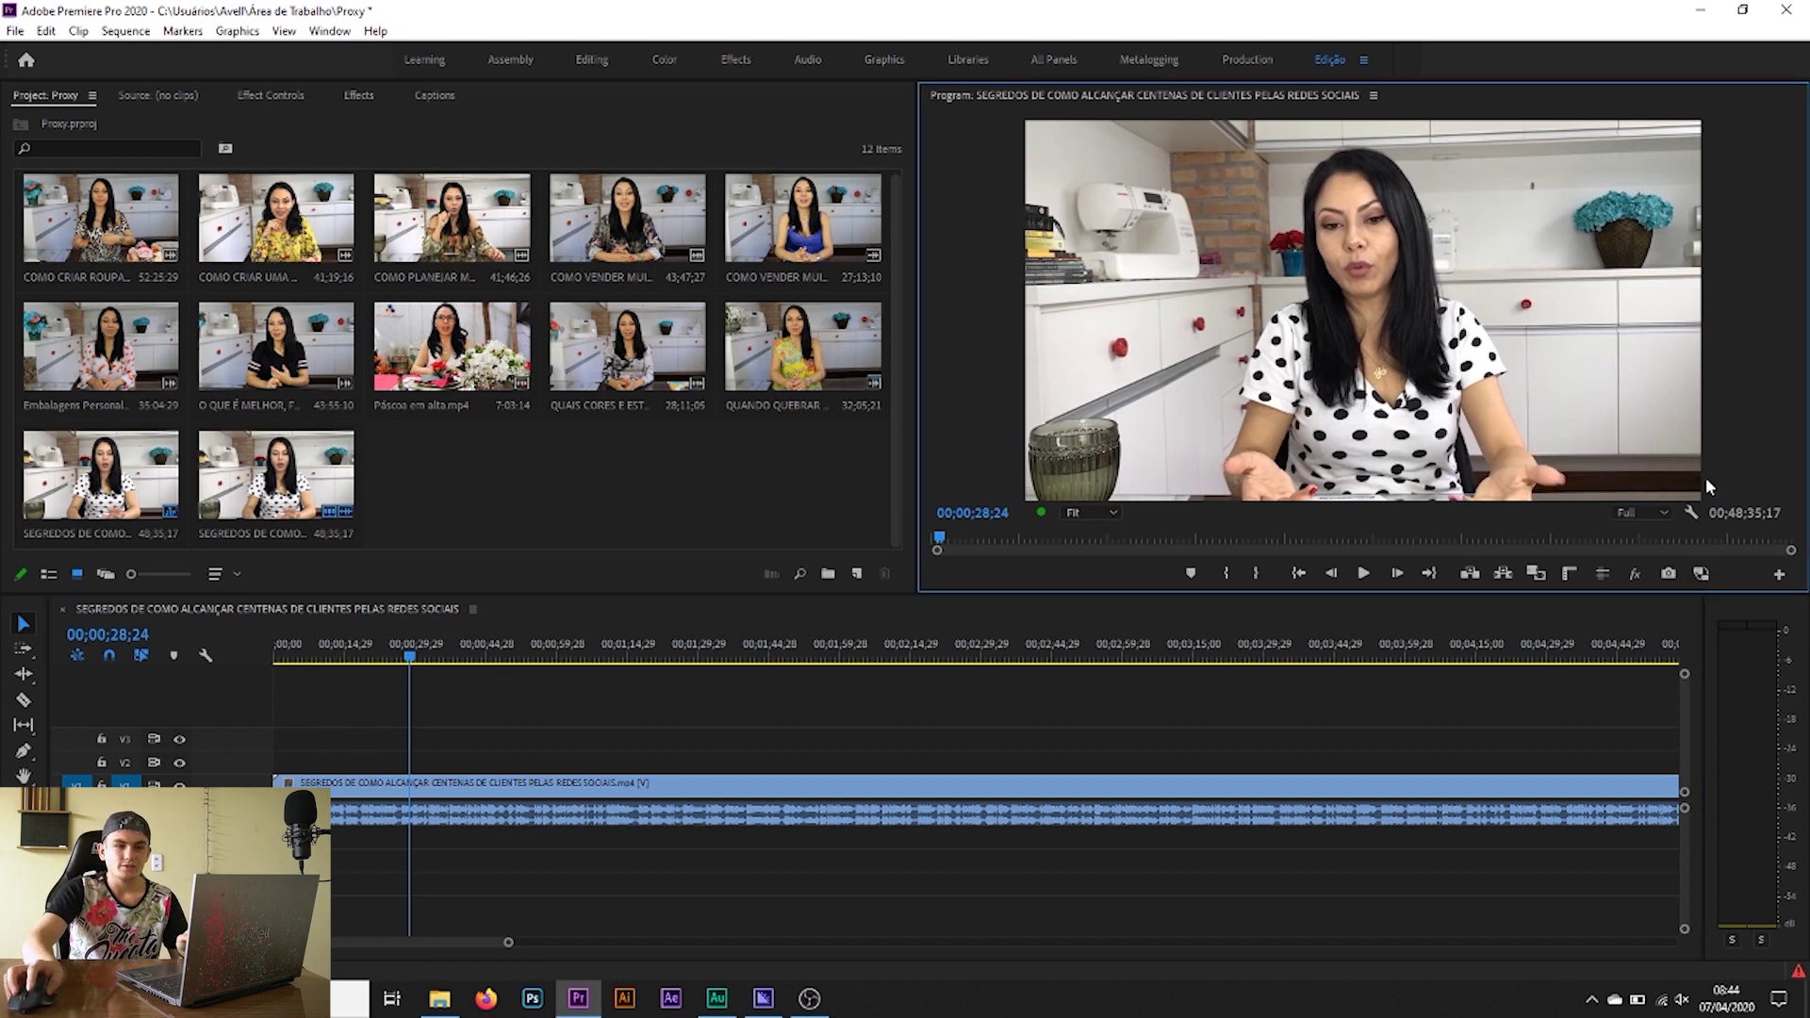
{"action": "left_click", "coordinate": [1701, 573]}
{"action": "left_click", "coordinate": [476, 649]}
{"action": "key", "text": "="}
{"action": "left_click", "coordinate": [384, 650]}
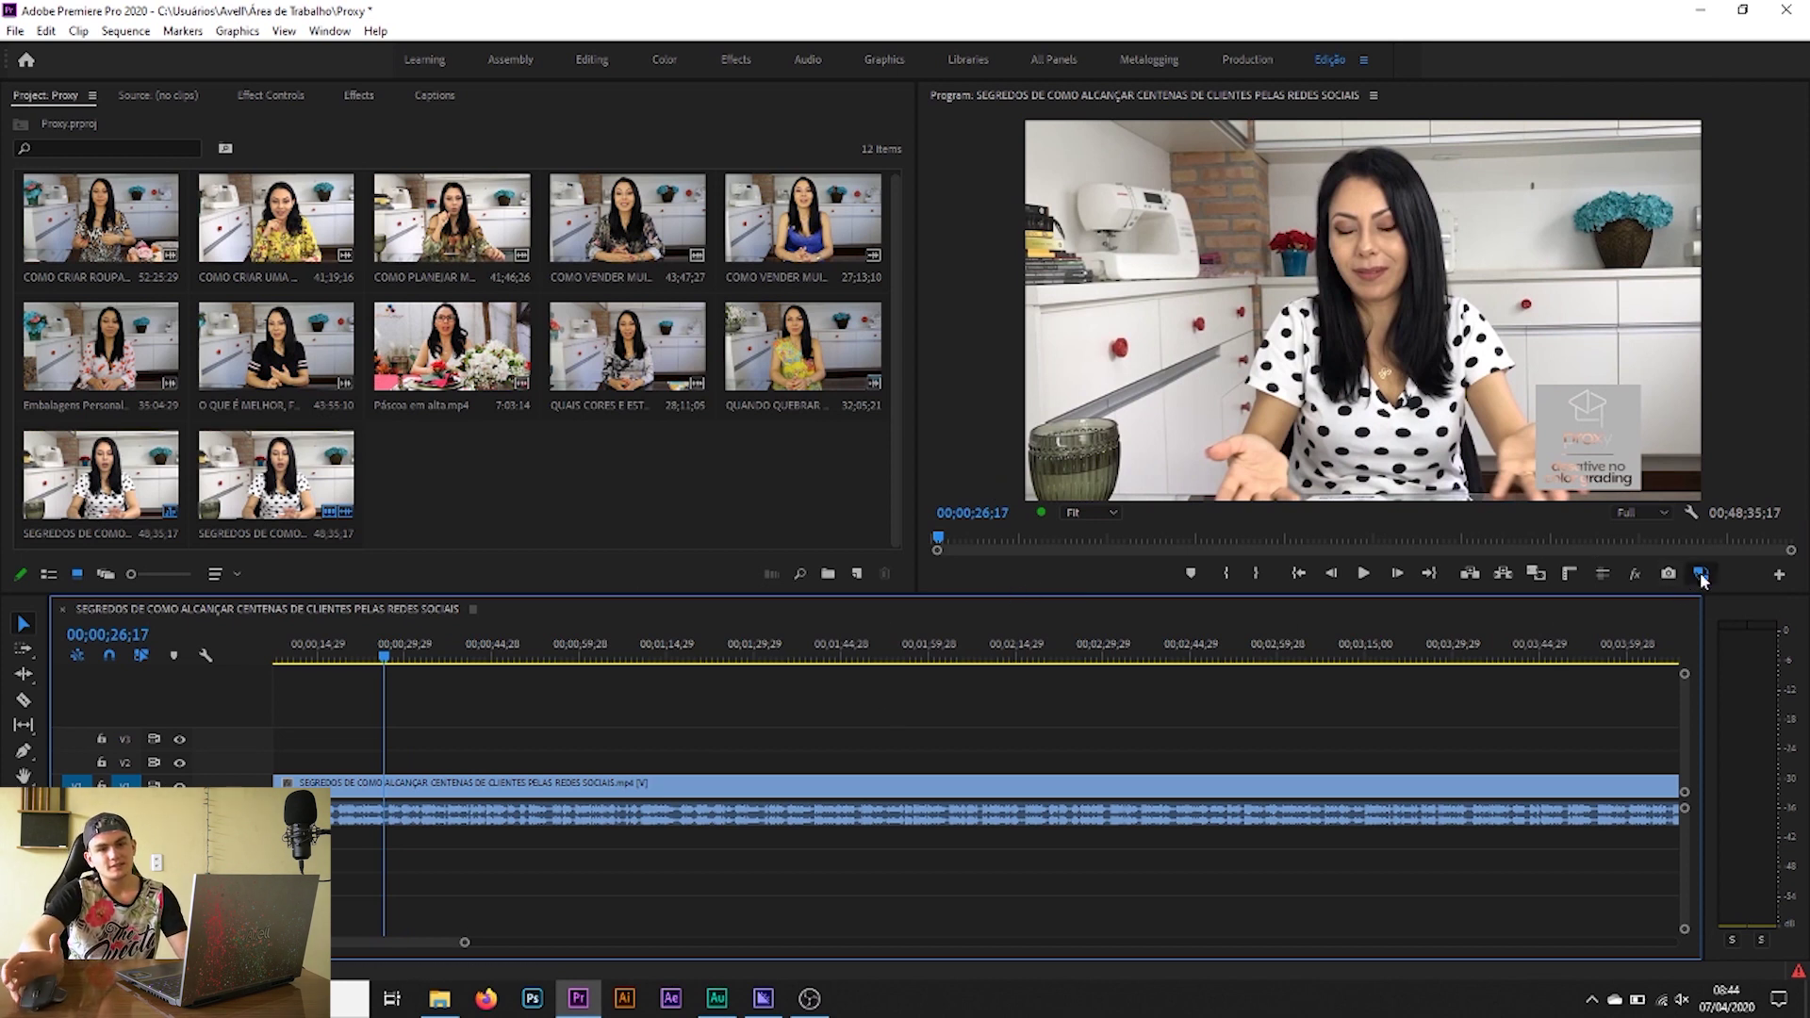
{"action": "left_click", "coordinate": [1702, 575]}
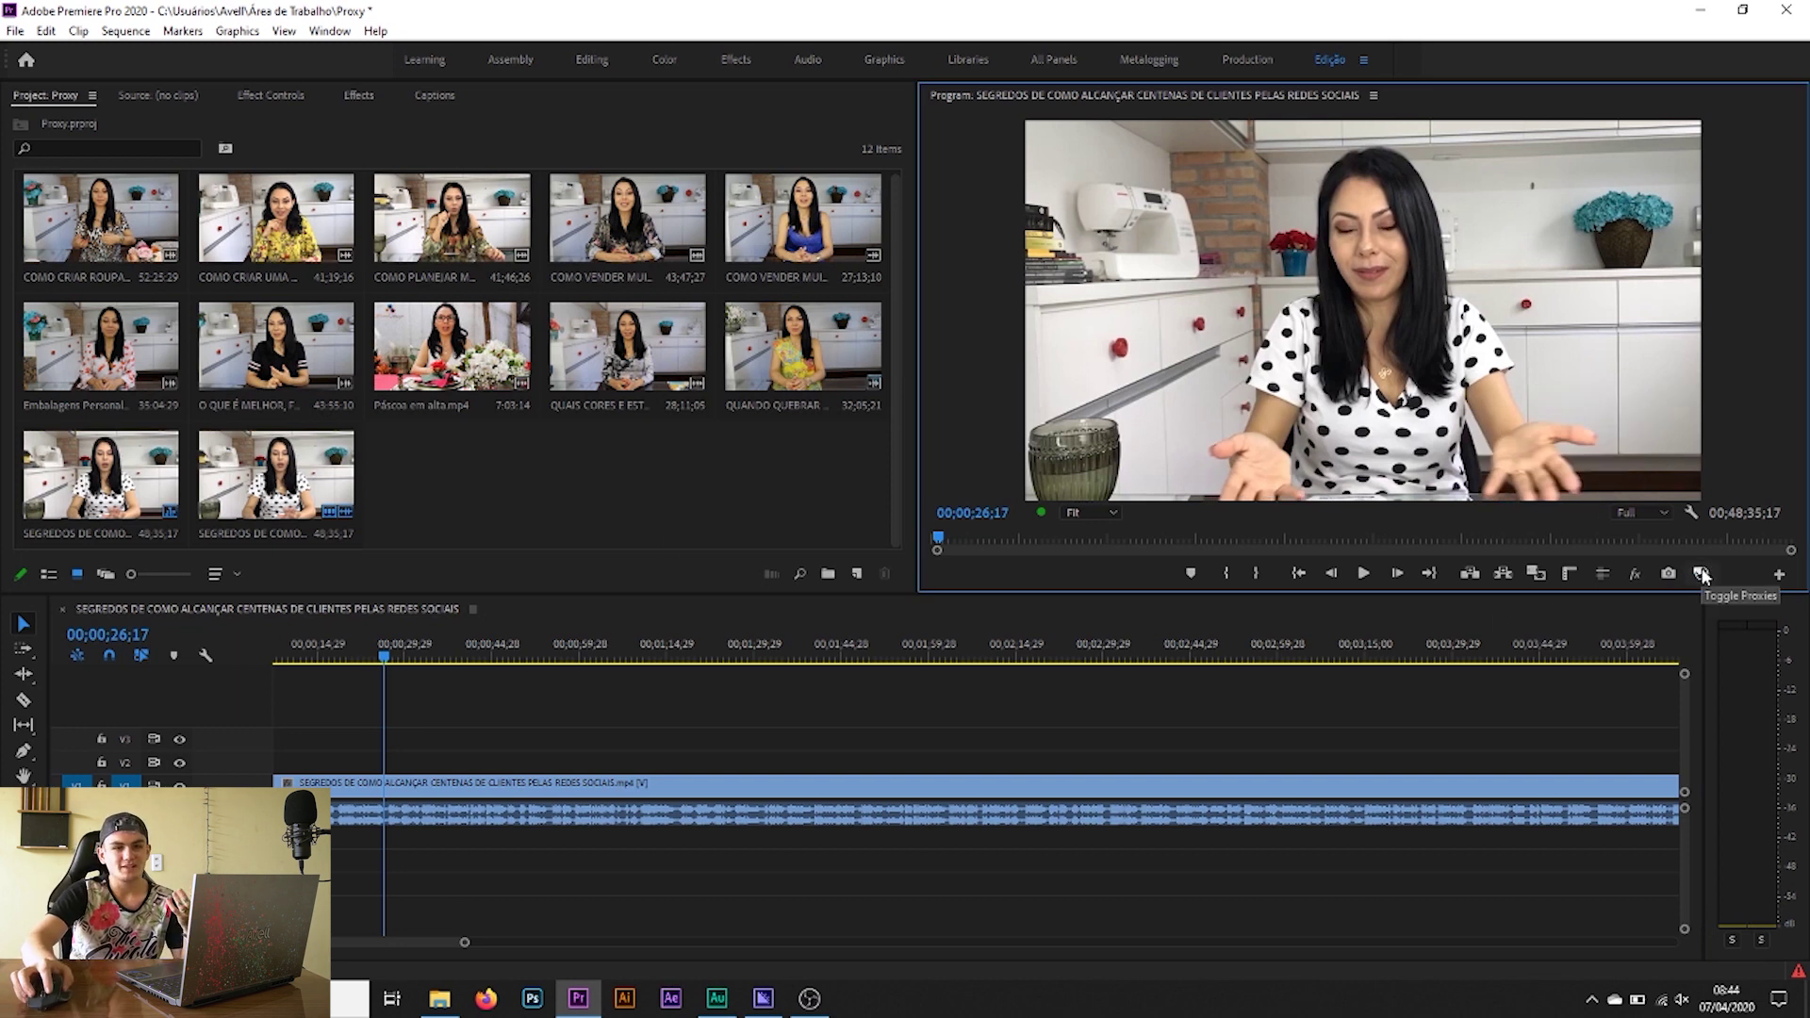
{"action": "left_click", "coordinate": [1703, 574]}
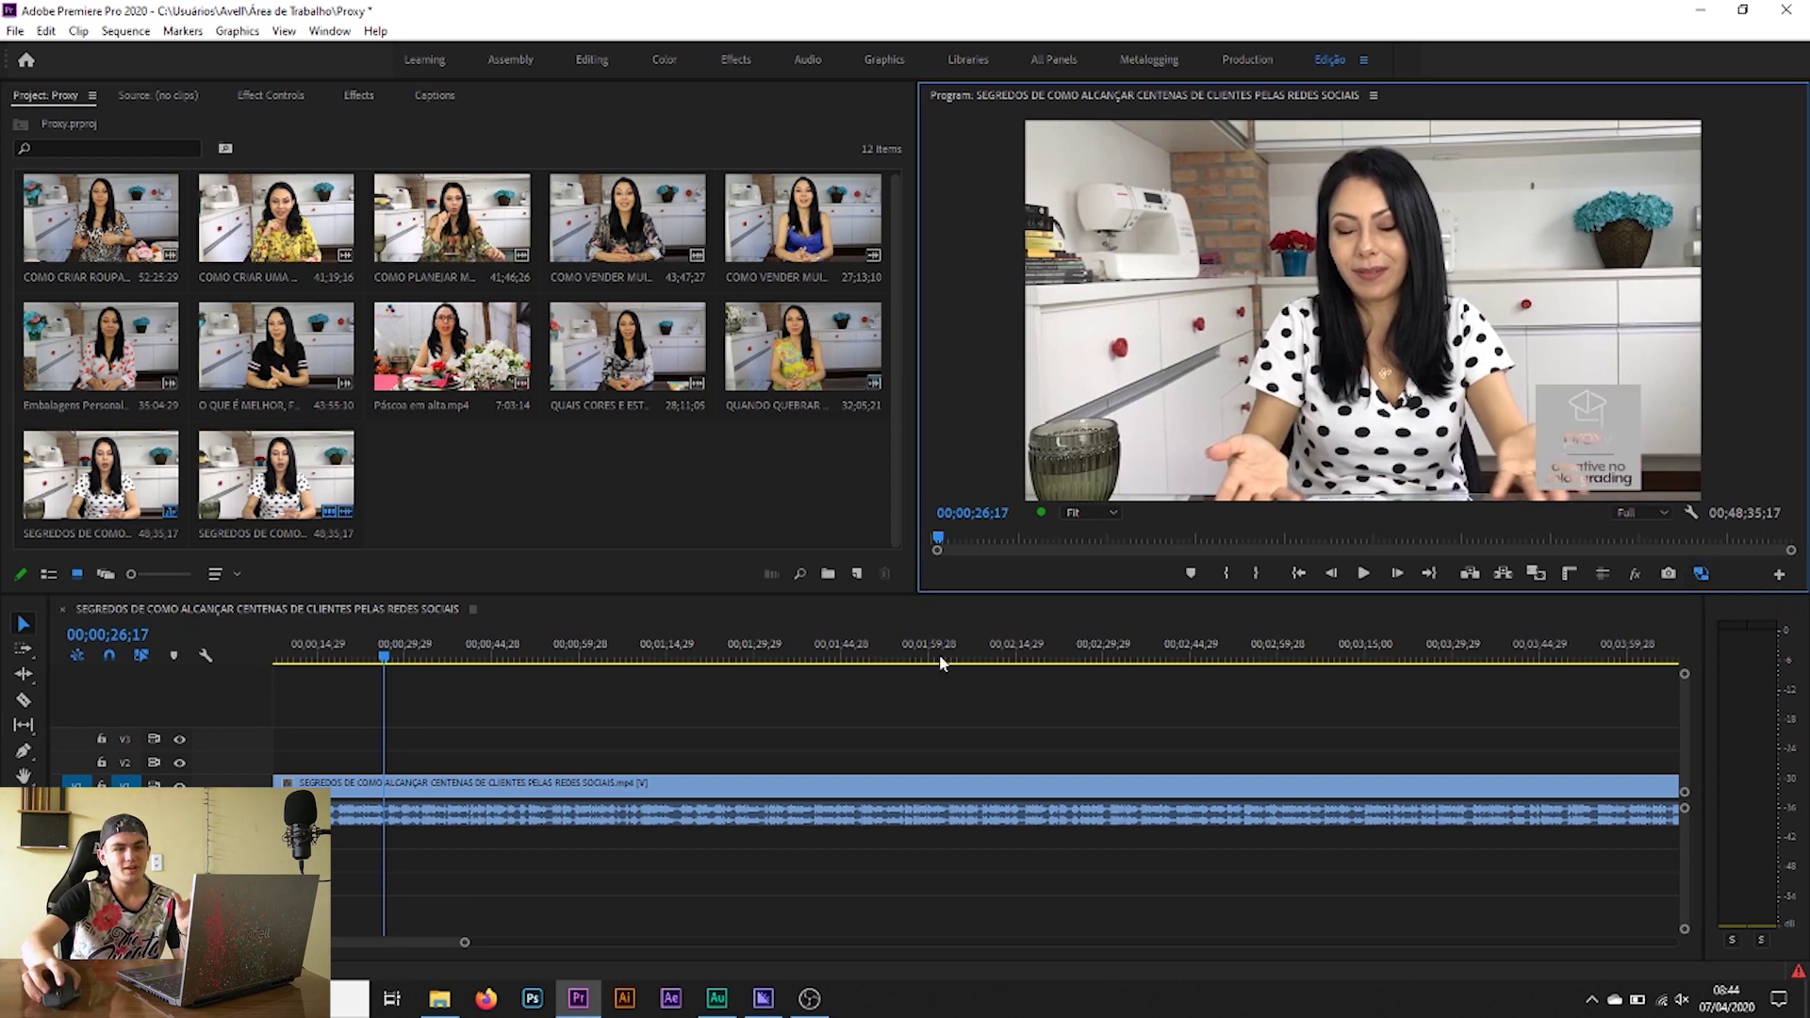
{"action": "left_click", "coordinate": [673, 698]}
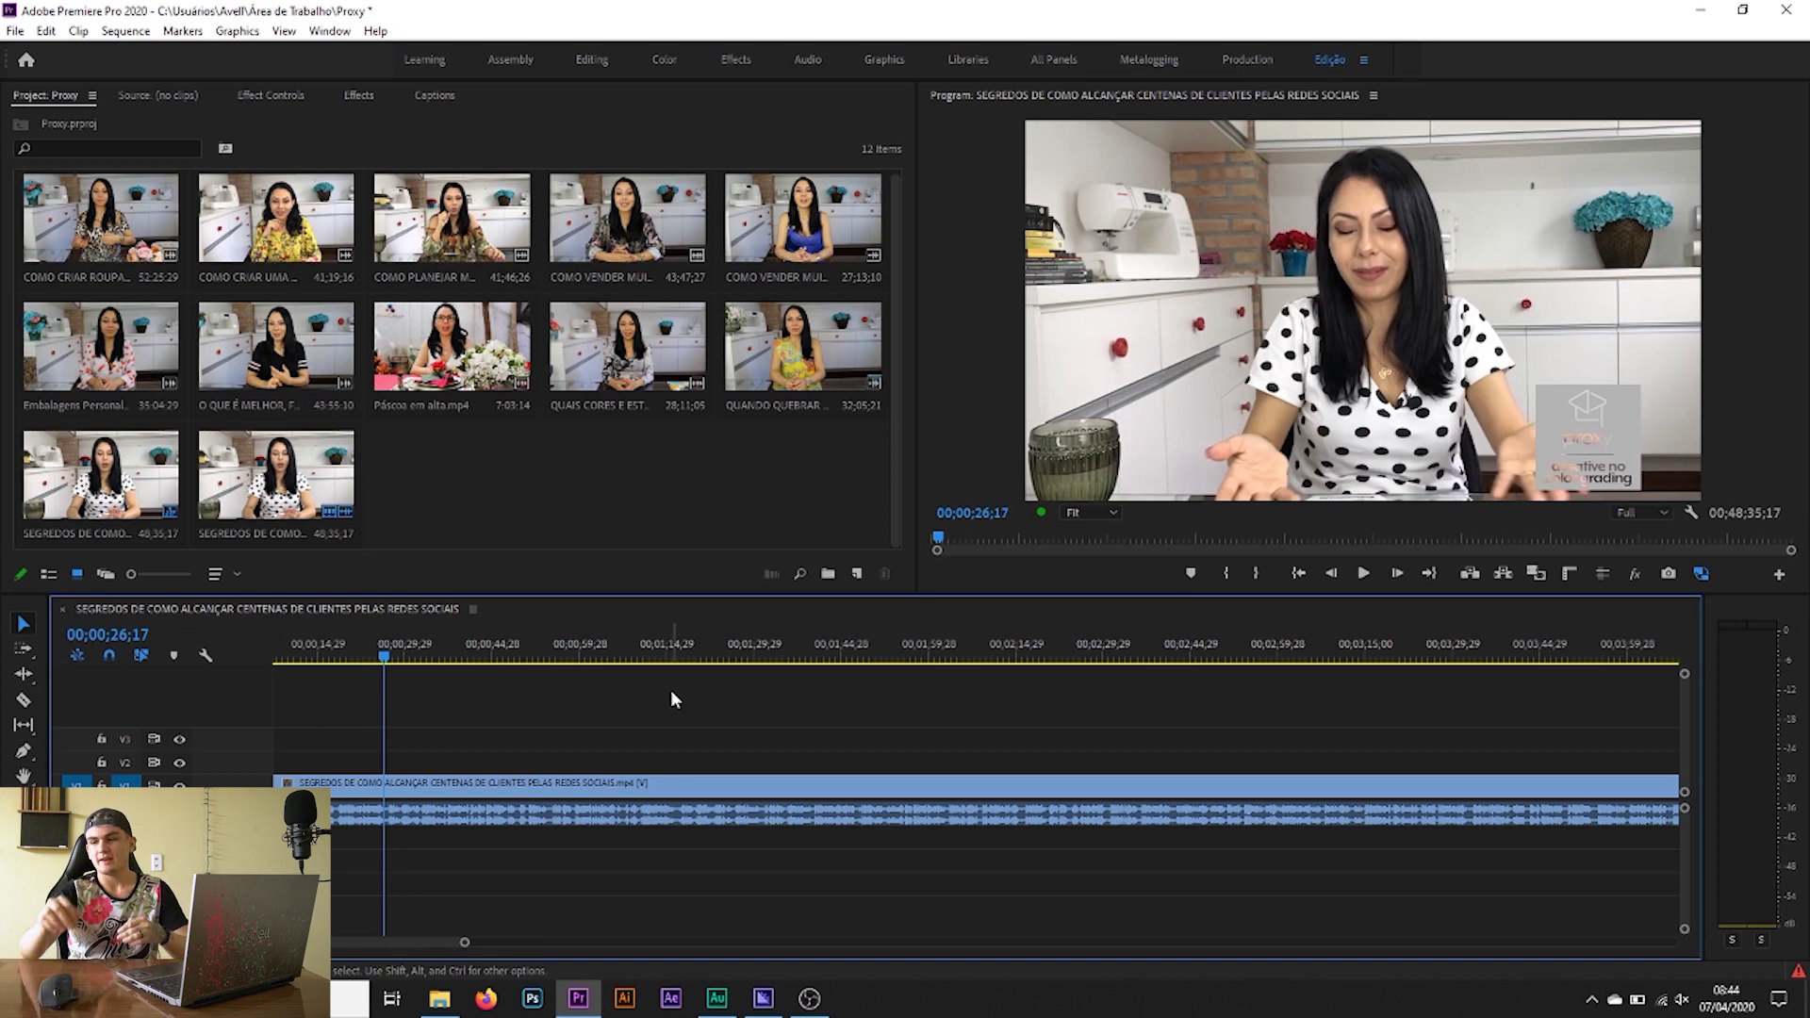